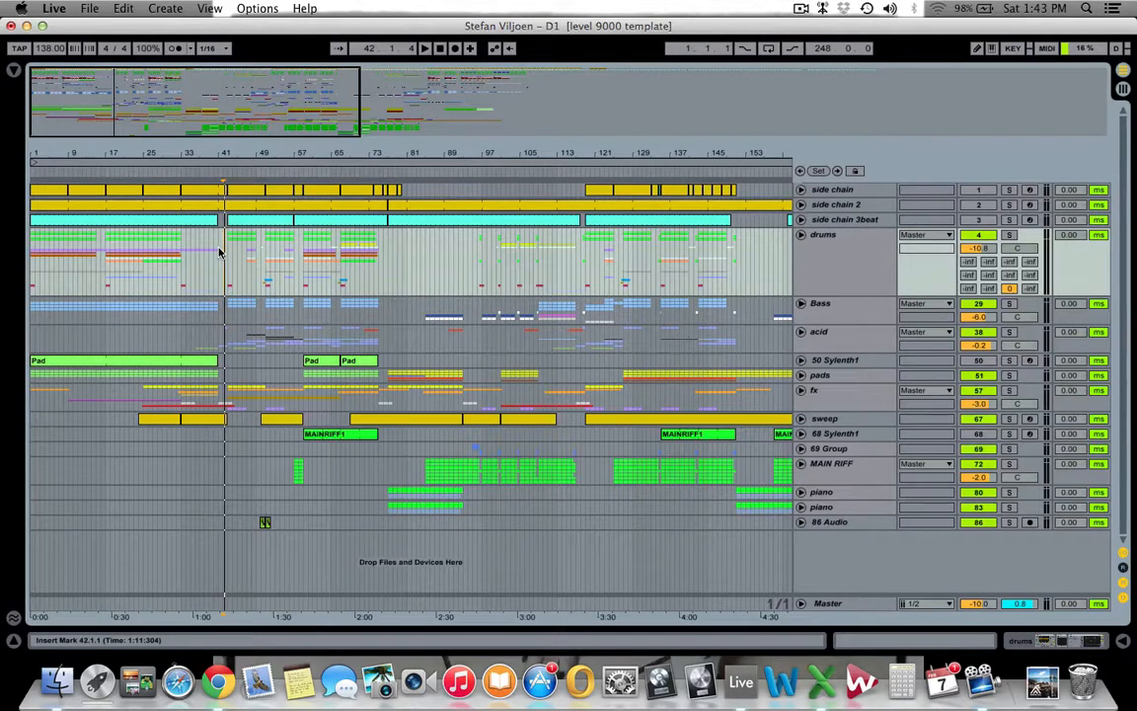
Play the arrangement from bar 41 and solo the drums, Bass and acid groups one after another
{"action": "left_click", "coordinate": [220, 251]}
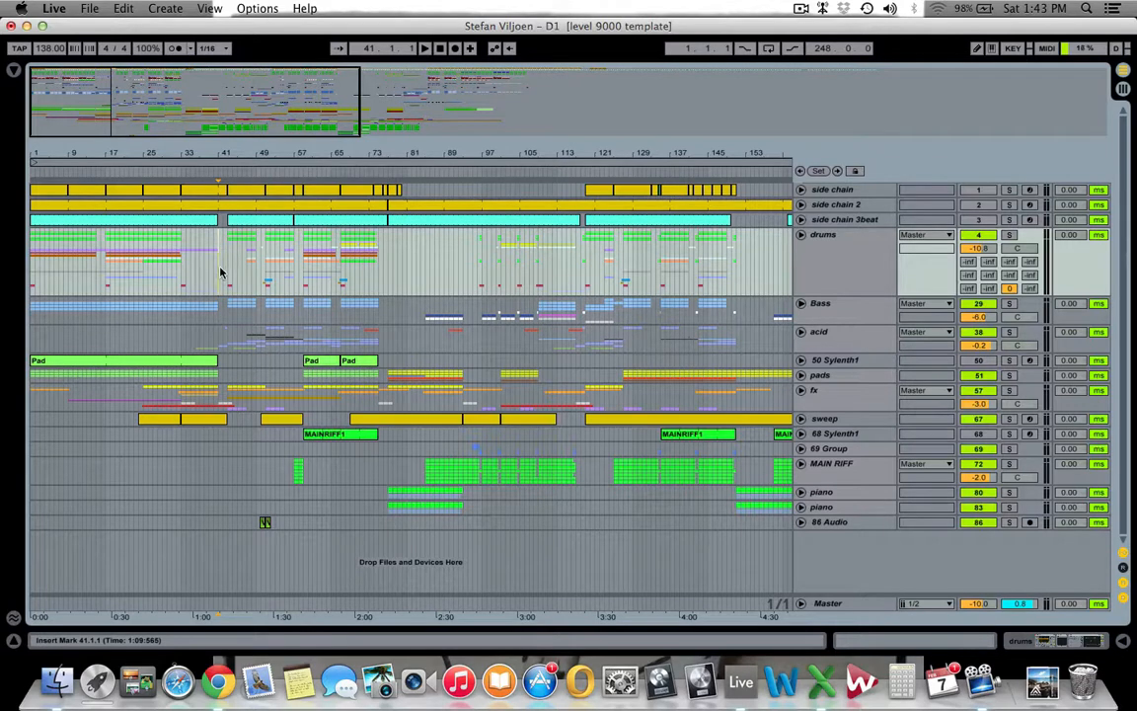
{"action": "key", "text": "space"}
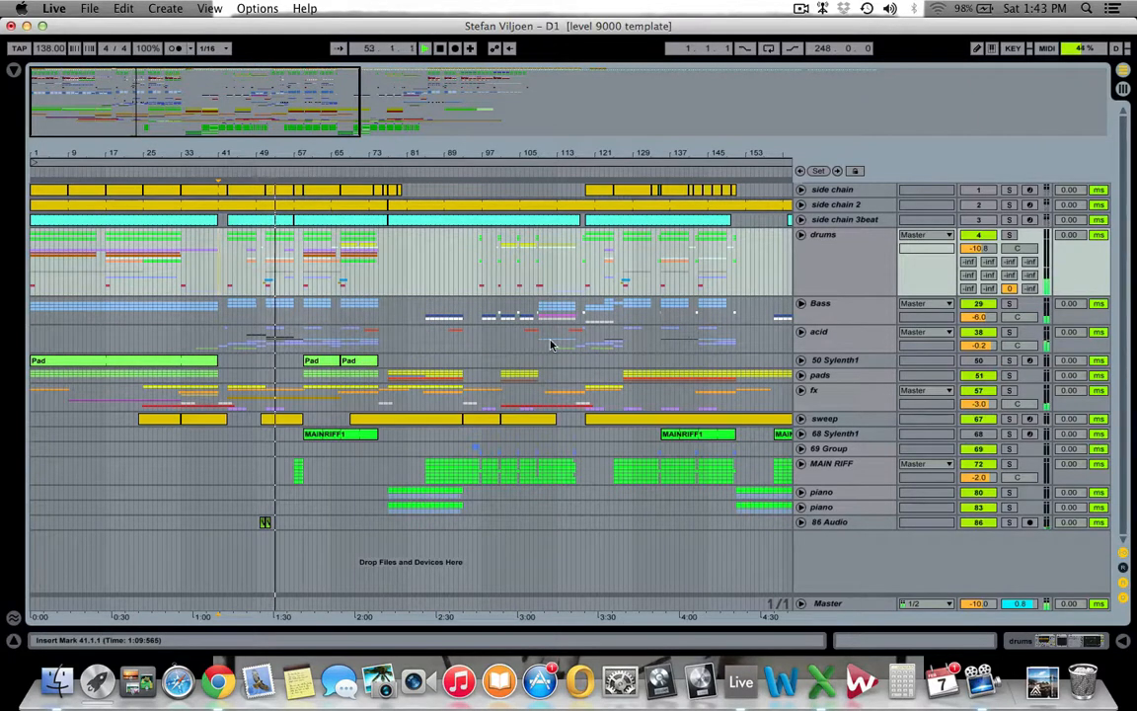
{"action": "left_click", "coordinate": [1011, 235]}
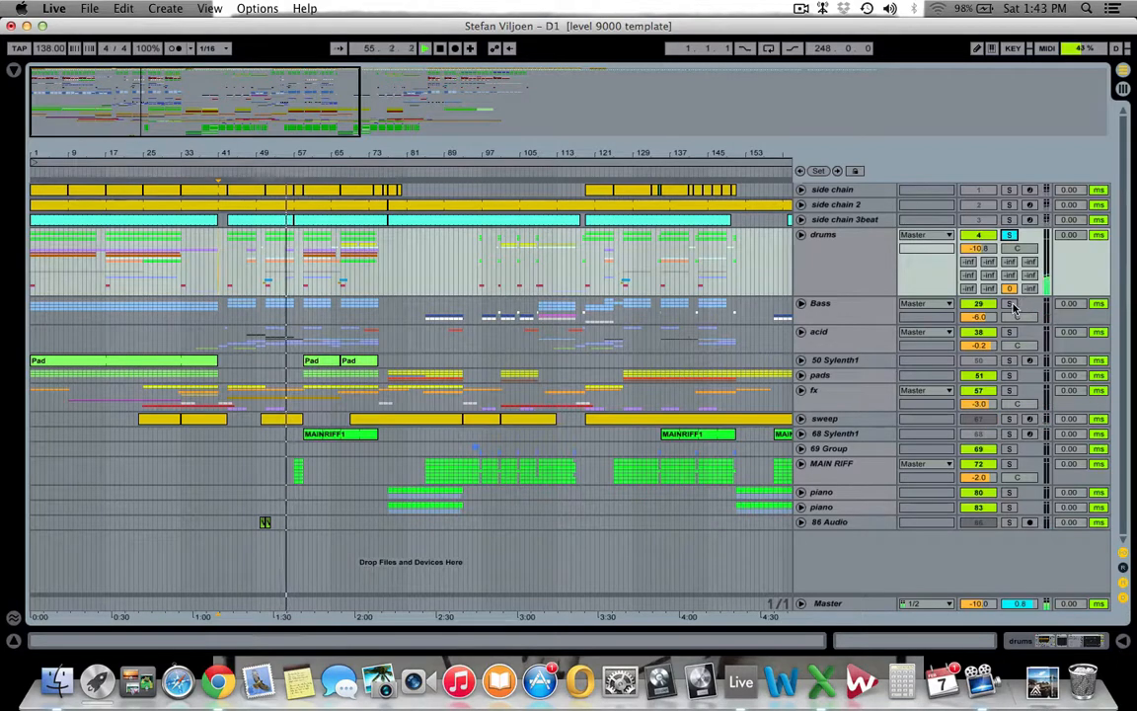
{"action": "left_click", "coordinate": [1009, 304]}
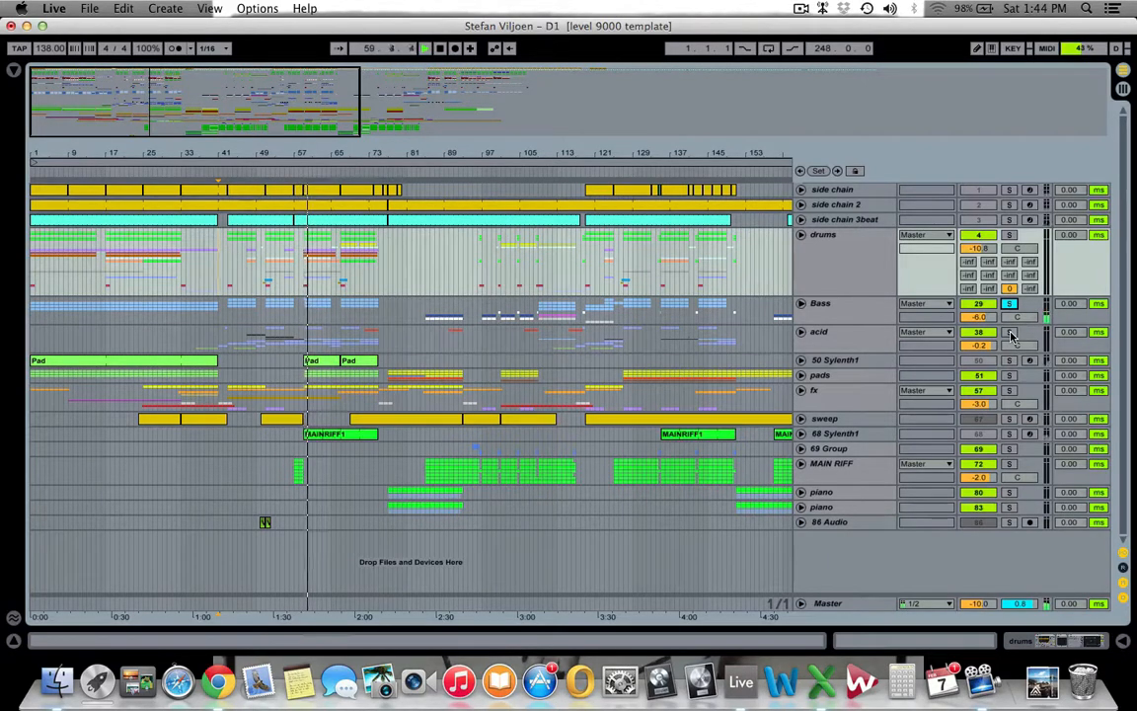
{"action": "left_click", "coordinate": [1010, 333]}
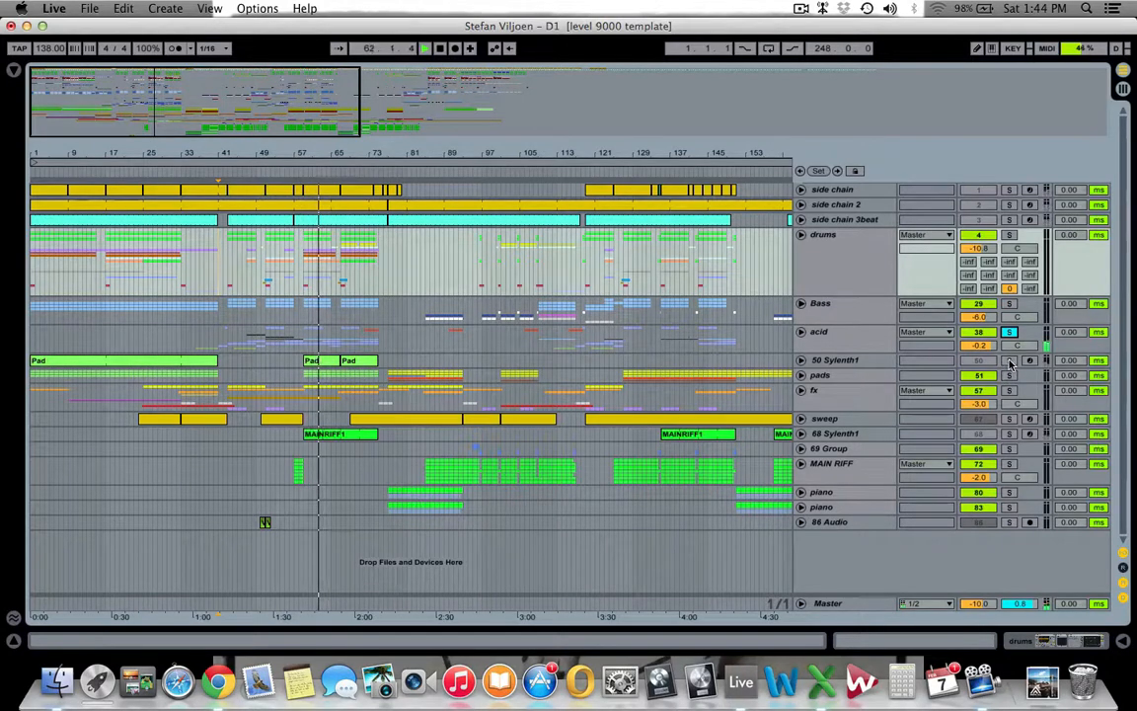
Solo the pads, fx, sweep and 68 Sylenth1 tracks one after another during playback
{"action": "left_click", "coordinate": [1010, 376]}
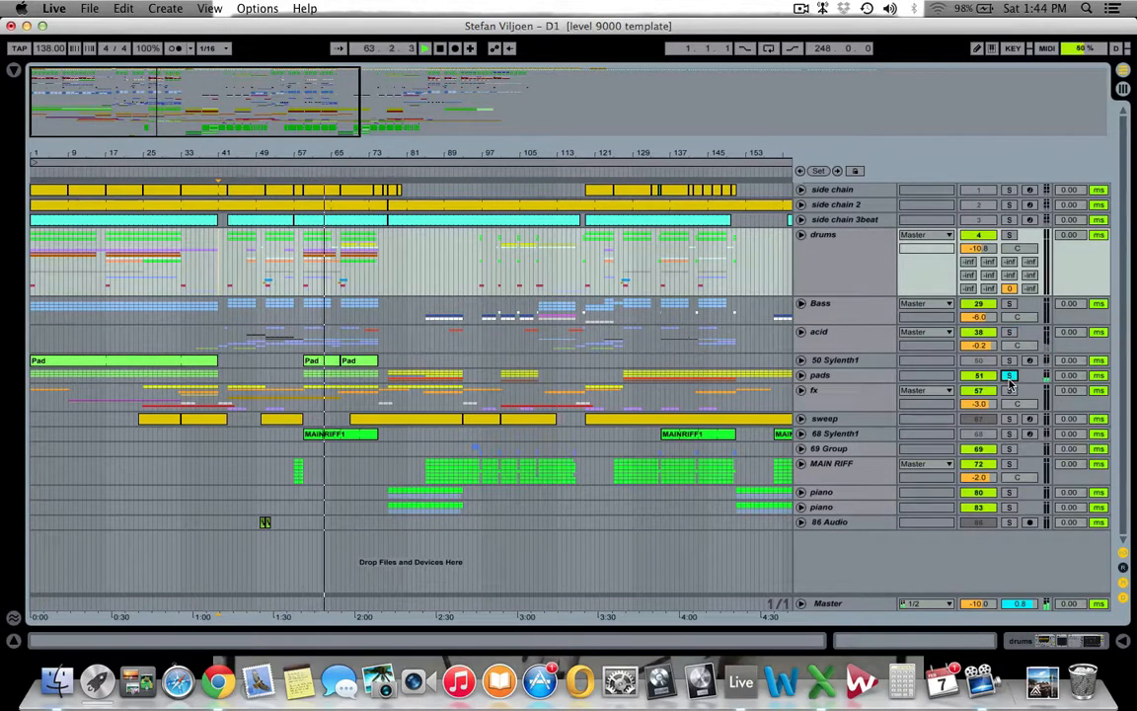
{"action": "left_click", "coordinate": [1010, 391]}
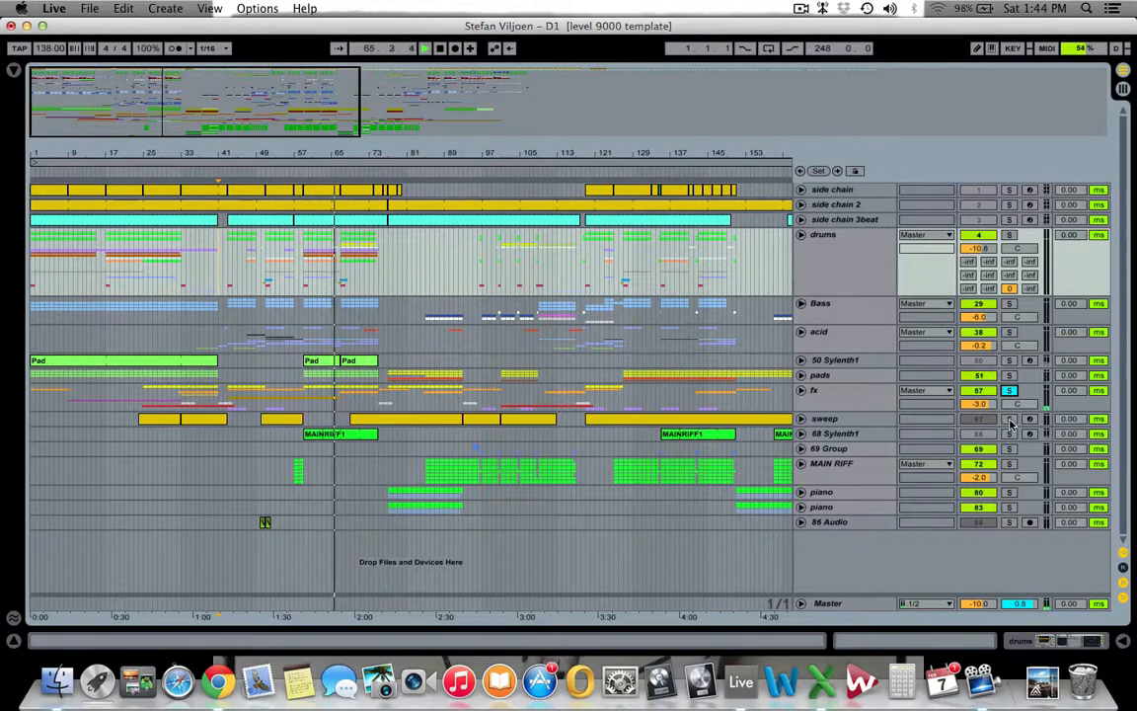
{"action": "left_click", "coordinate": [1010, 420]}
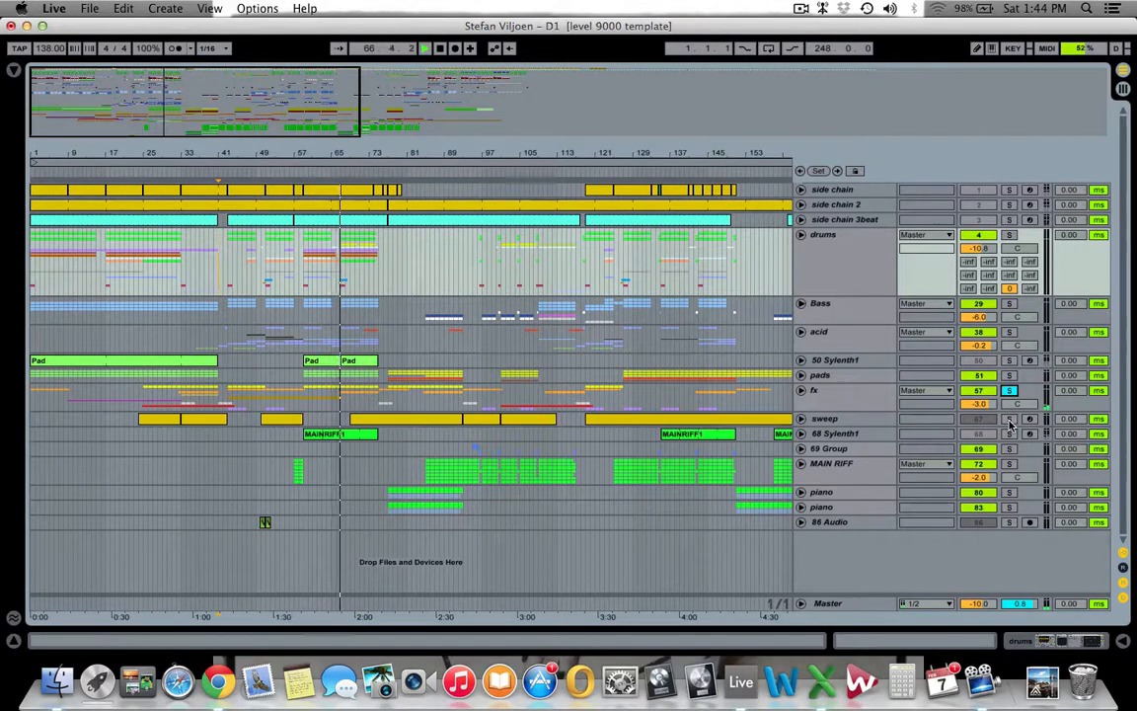
{"action": "left_click", "coordinate": [1009, 434]}
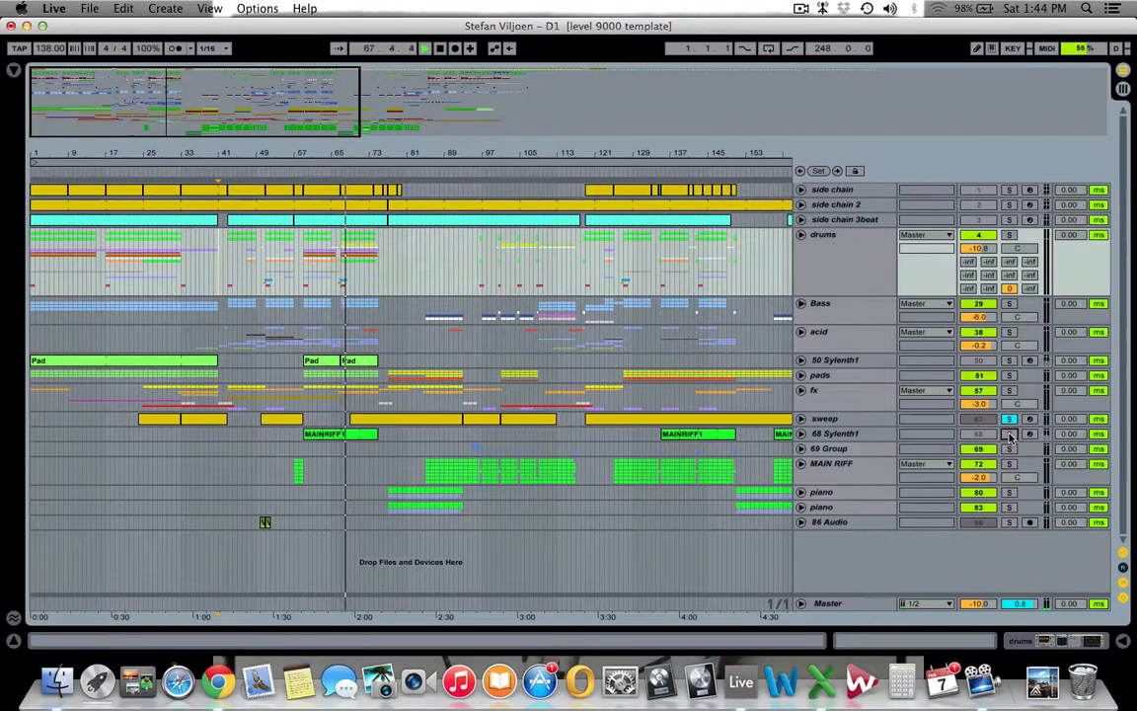
{"action": "left_click", "coordinate": [1010, 435]}
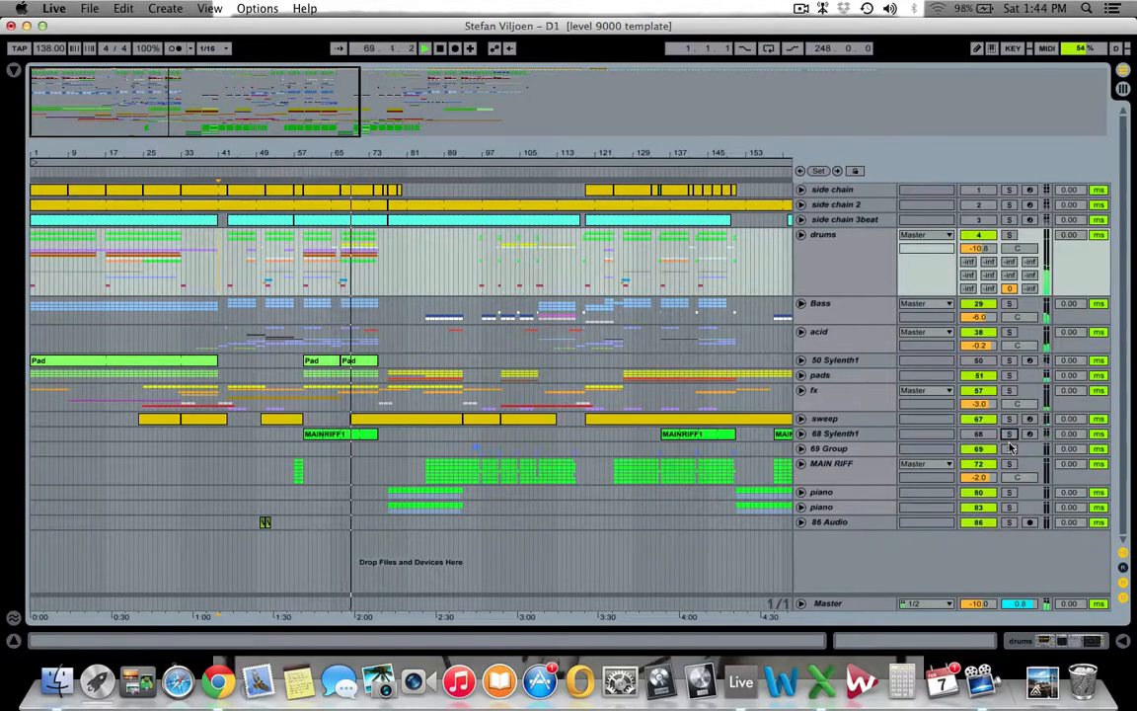
Solo 69 Group and play it from its first clip at about bar 95
{"action": "left_click", "coordinate": [1009, 450]}
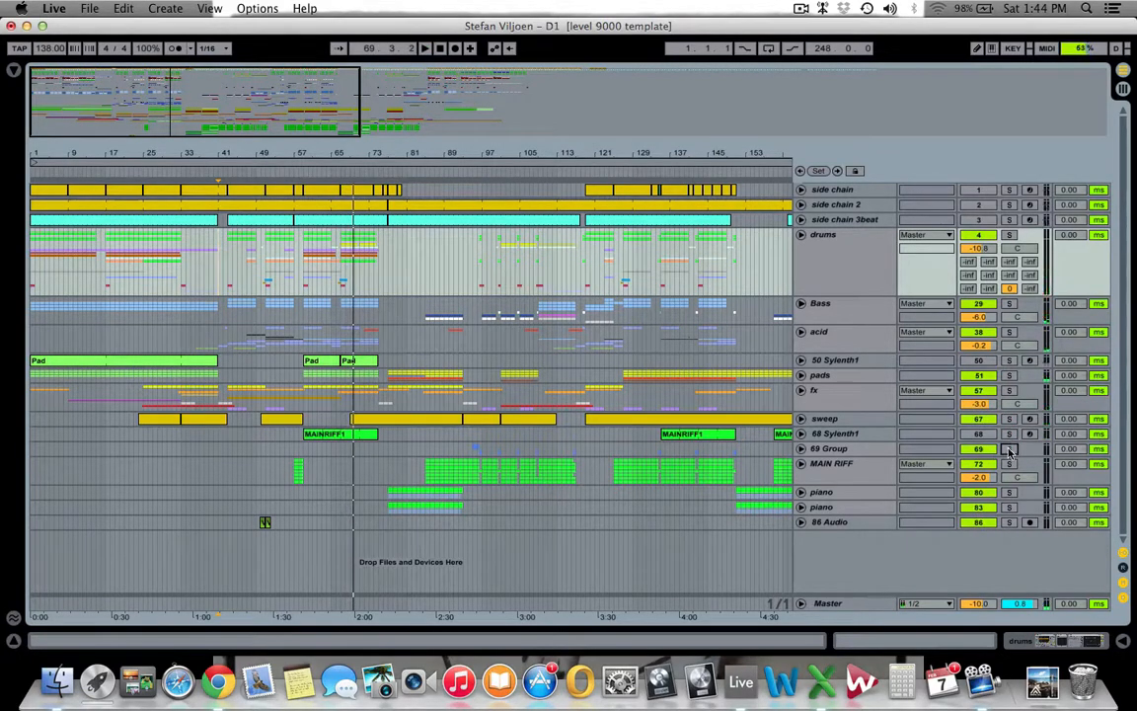
{"action": "left_click", "coordinate": [474, 452]}
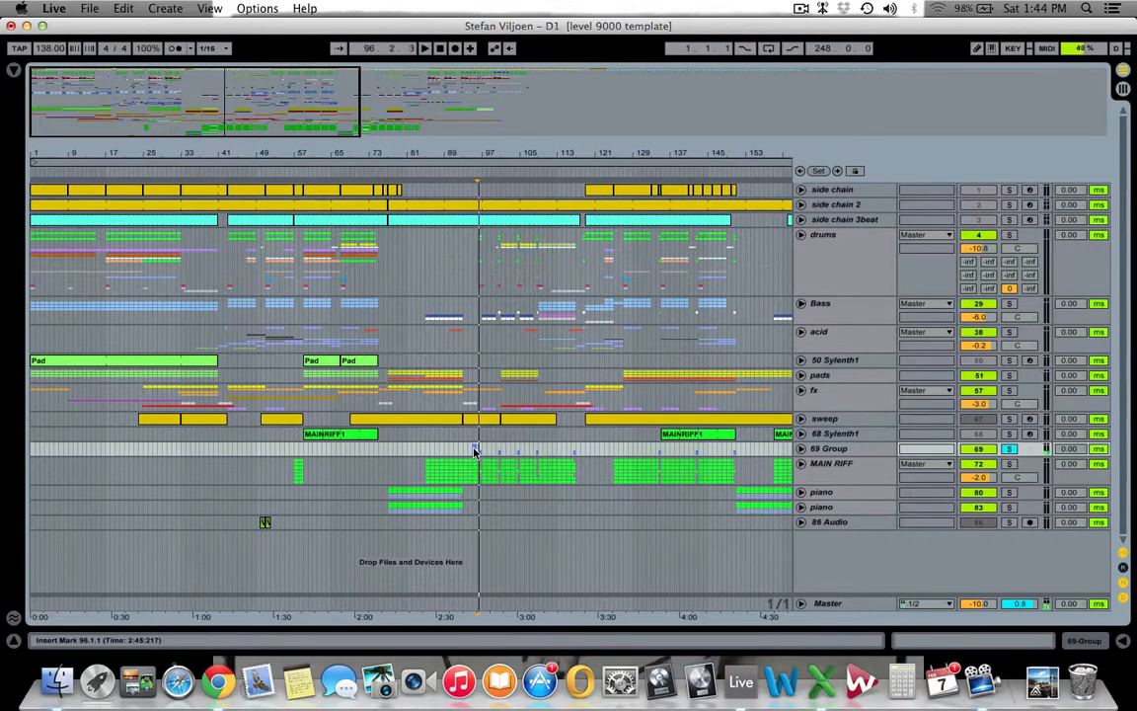
{"action": "key", "text": "space"}
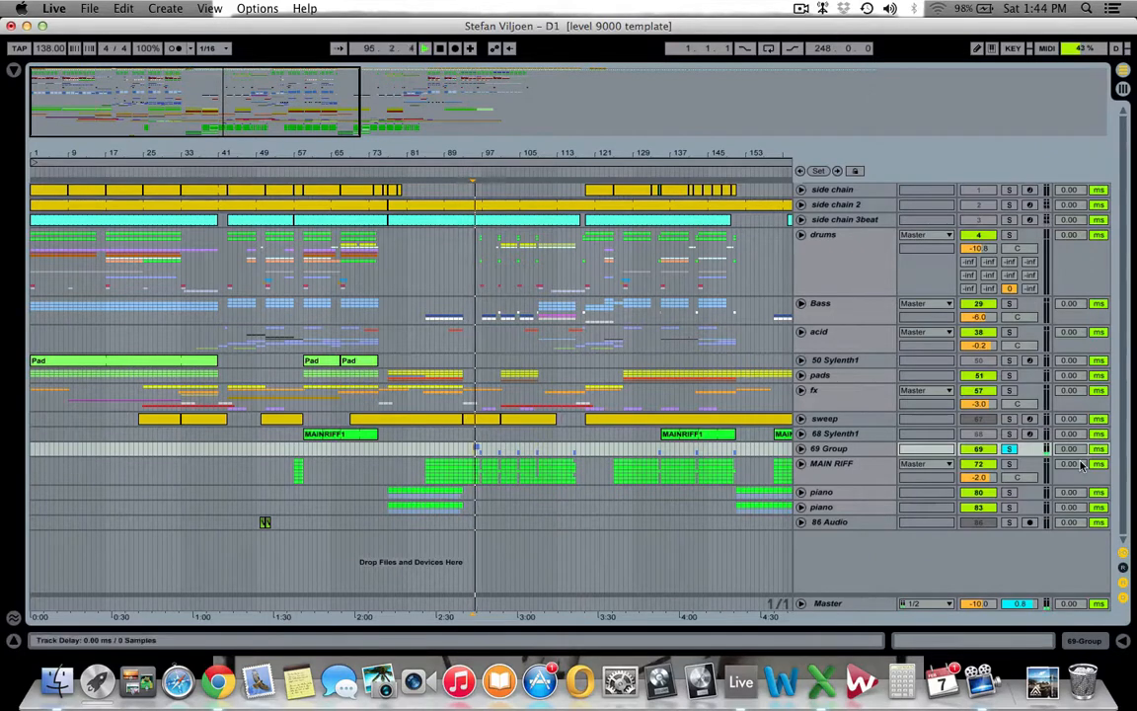
Solo the MAIN RIFF group and listen to it from bar 91 and from bar 98
{"action": "left_click", "coordinate": [1009, 465]}
{"action": "key", "text": "space"}
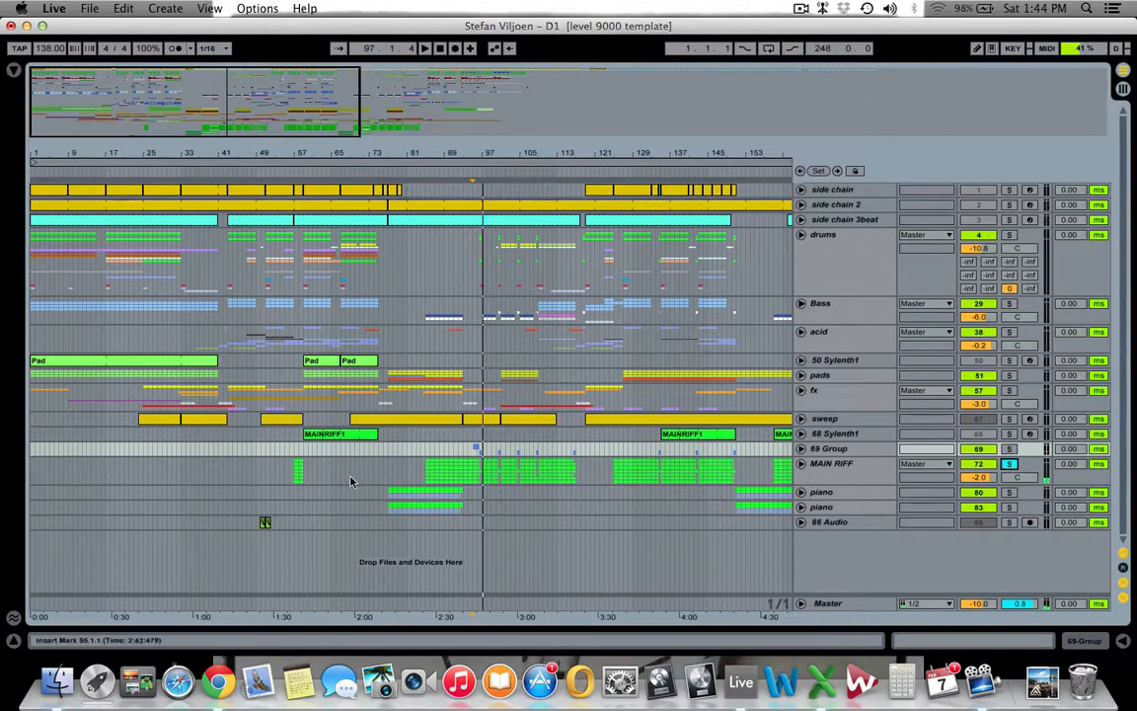
{"action": "left_click", "coordinate": [453, 475]}
{"action": "key", "text": "space"}
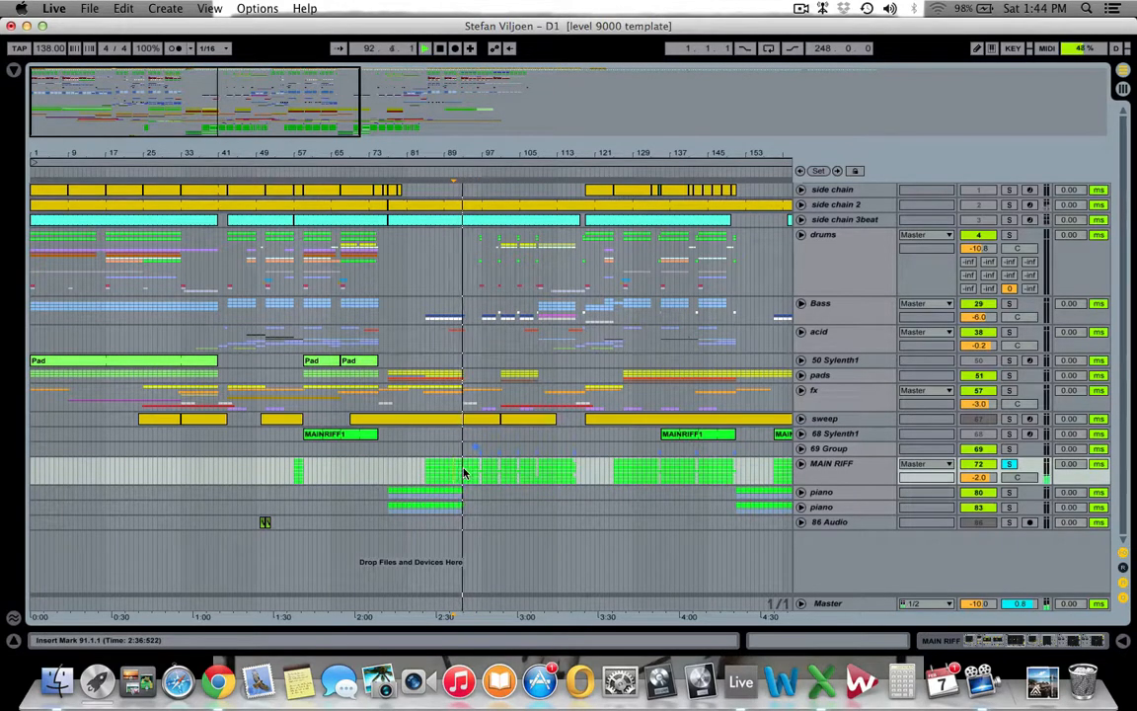
{"action": "left_click", "coordinate": [485, 474]}
{"action": "key", "text": "space"}
{"action": "key", "text": "space"}
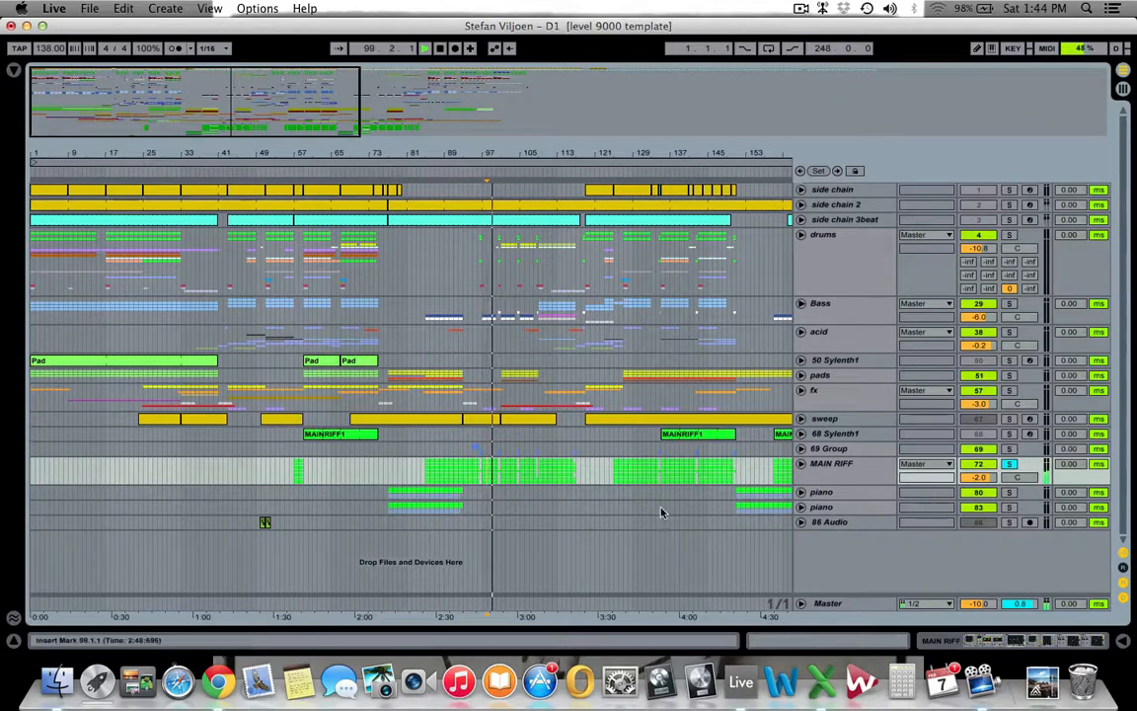
{"action": "key", "text": "space"}
Solo the upper piano group and listen to a short passage from bar 86
{"action": "left_click", "coordinate": [432, 496]}
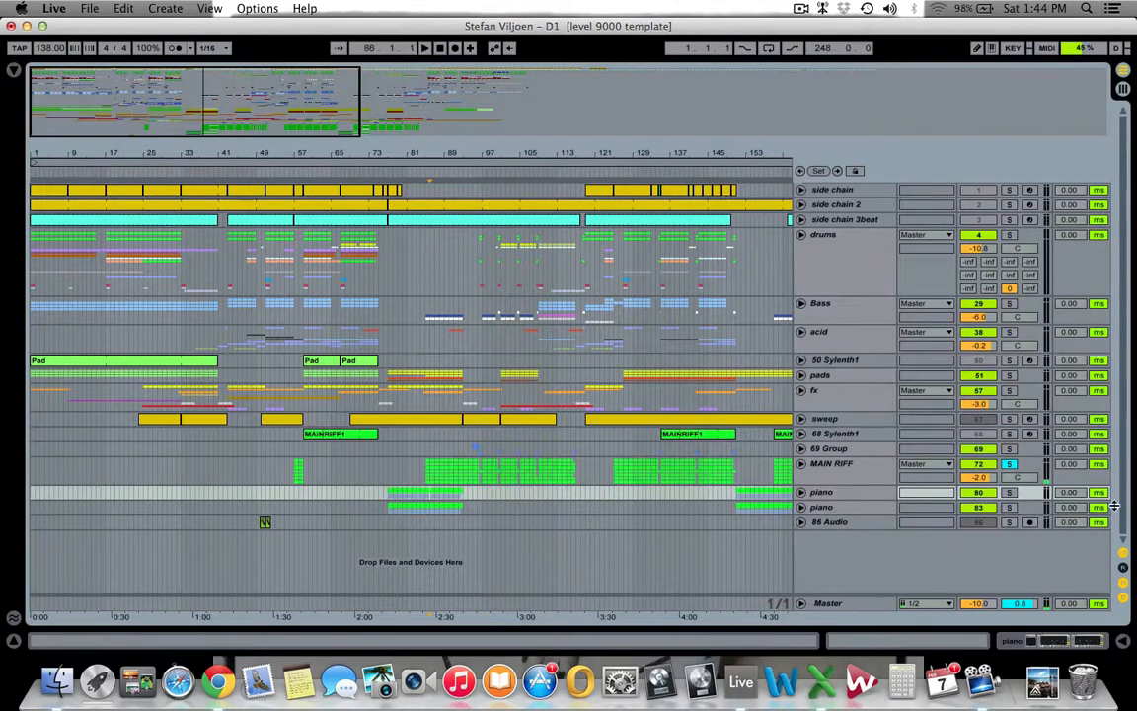
{"action": "left_click", "coordinate": [1009, 492]}
{"action": "key", "text": "space"}
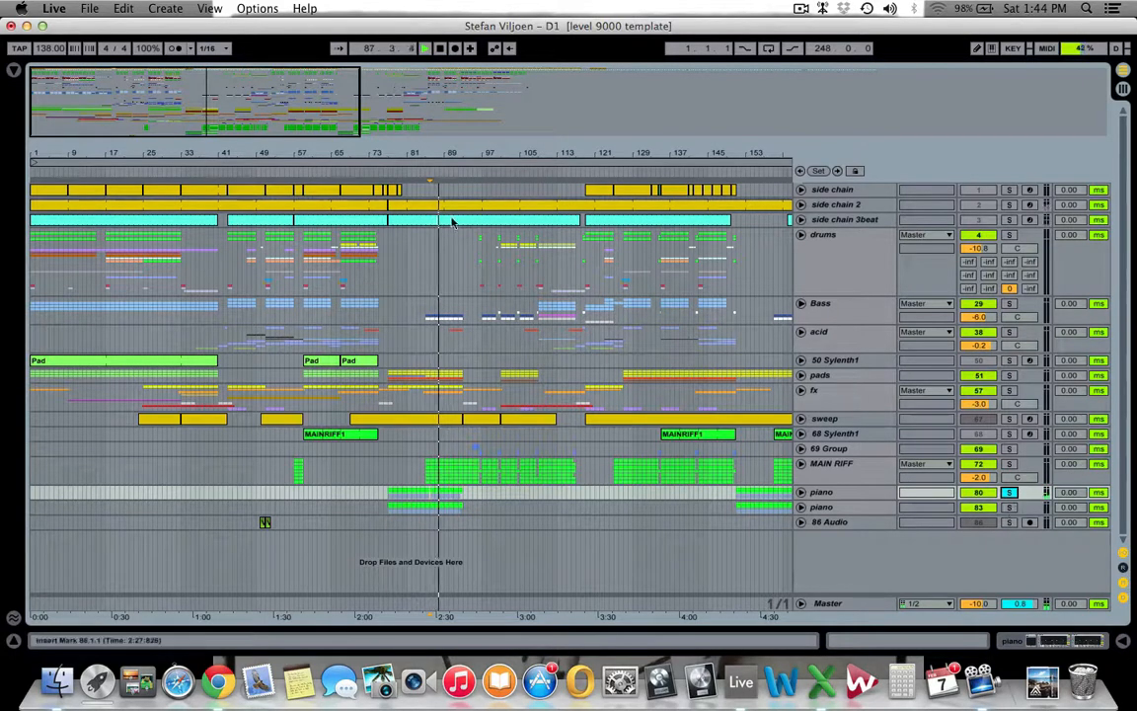
{"action": "key", "text": "space"}
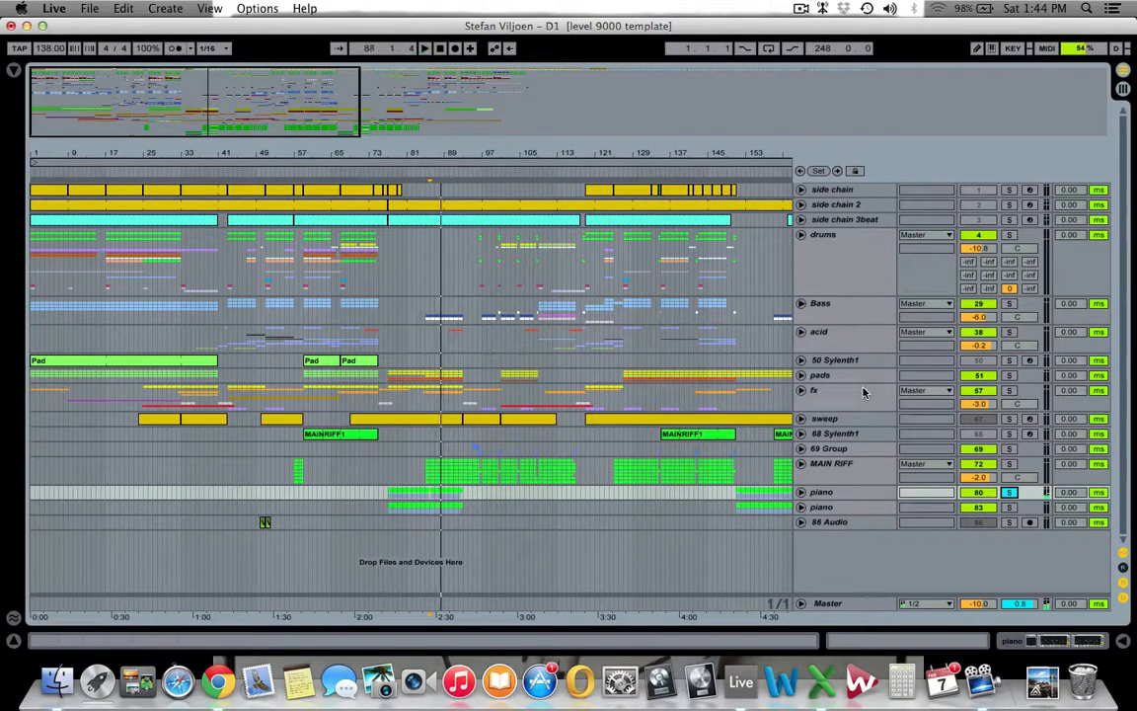
Unfold the drums group and give its Auto Filter Frequency automation a separate lane
{"action": "left_click", "coordinate": [802, 235]}
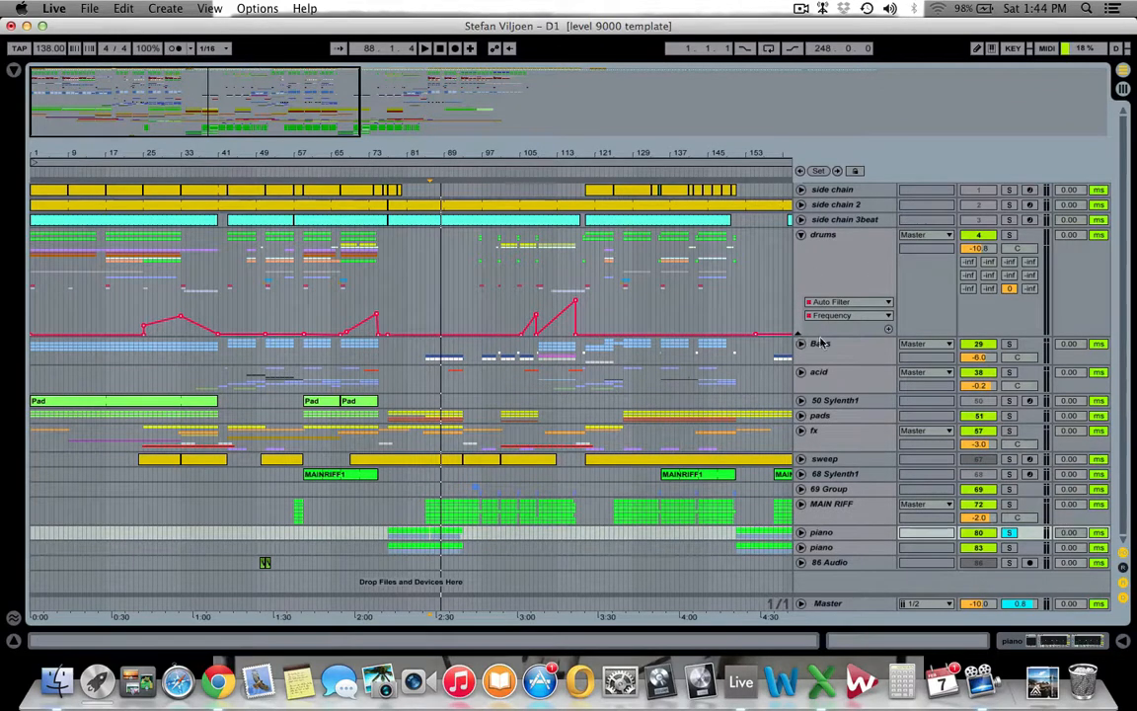
{"action": "left_click_drag", "start_coordinate": [889, 330], "coordinate": [802, 363]}
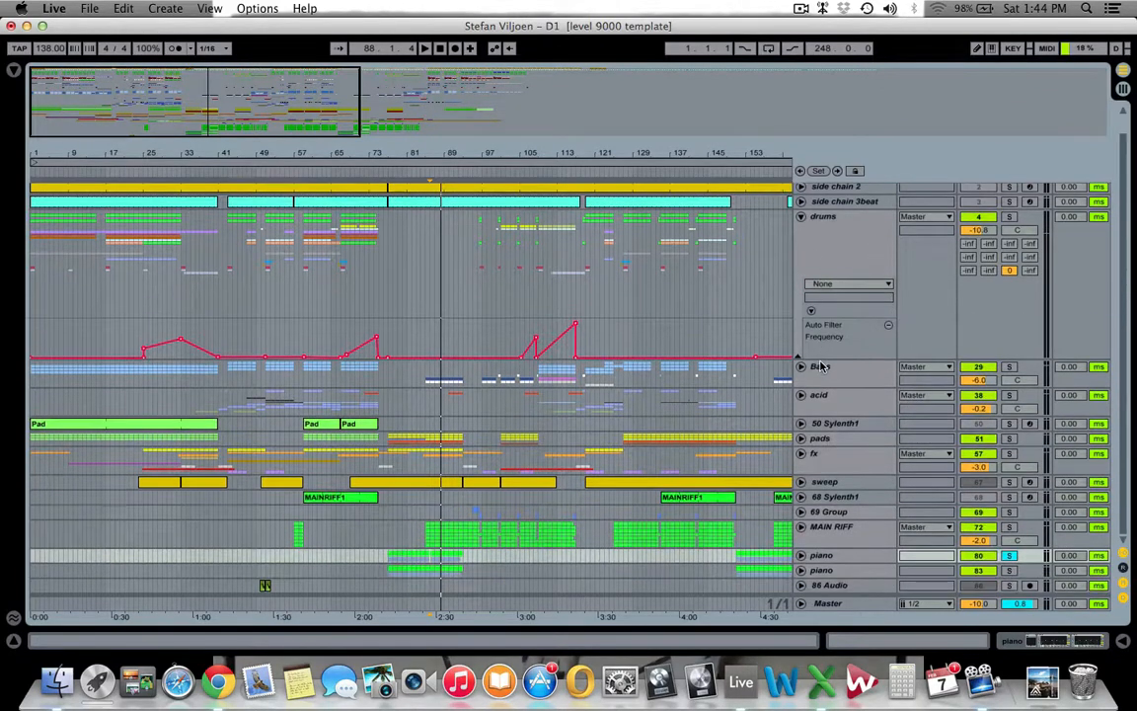
Expand the Bass group and the drums group to show their individual tracks
{"action": "left_click", "coordinate": [802, 367]}
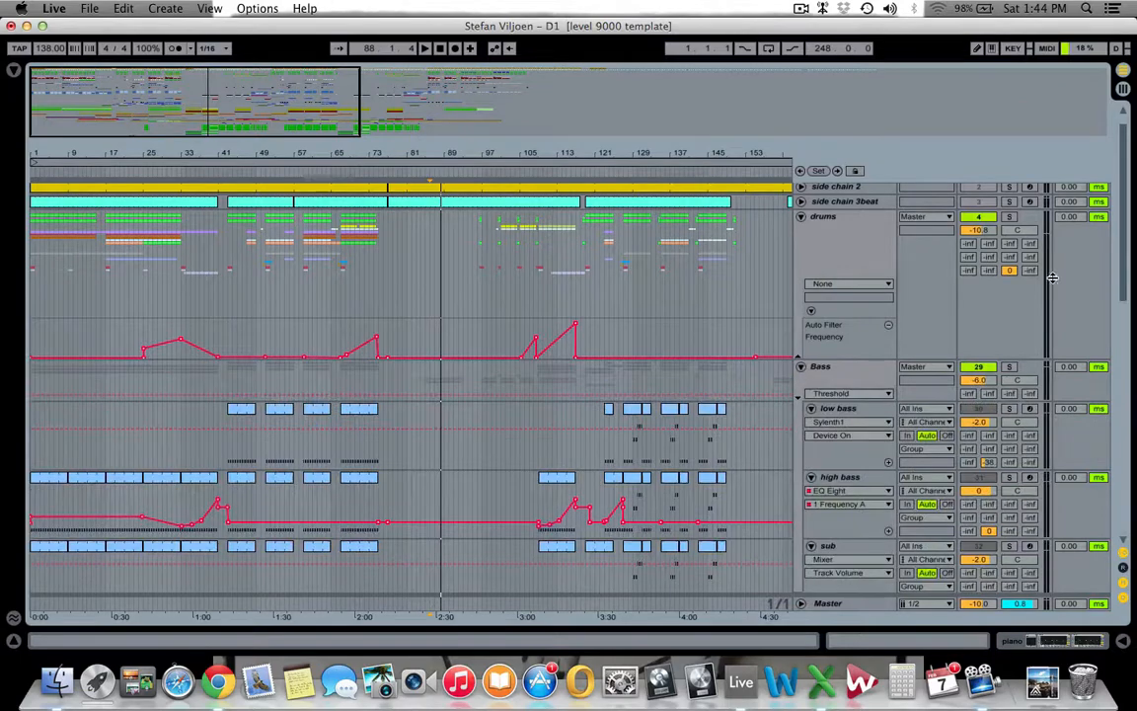
{"action": "scroll", "coordinate": [847, 280], "scroll_direction": "down", "scroll_amount": 3}
{"action": "scroll", "coordinate": [847, 279], "scroll_direction": "up", "scroll_amount": 3}
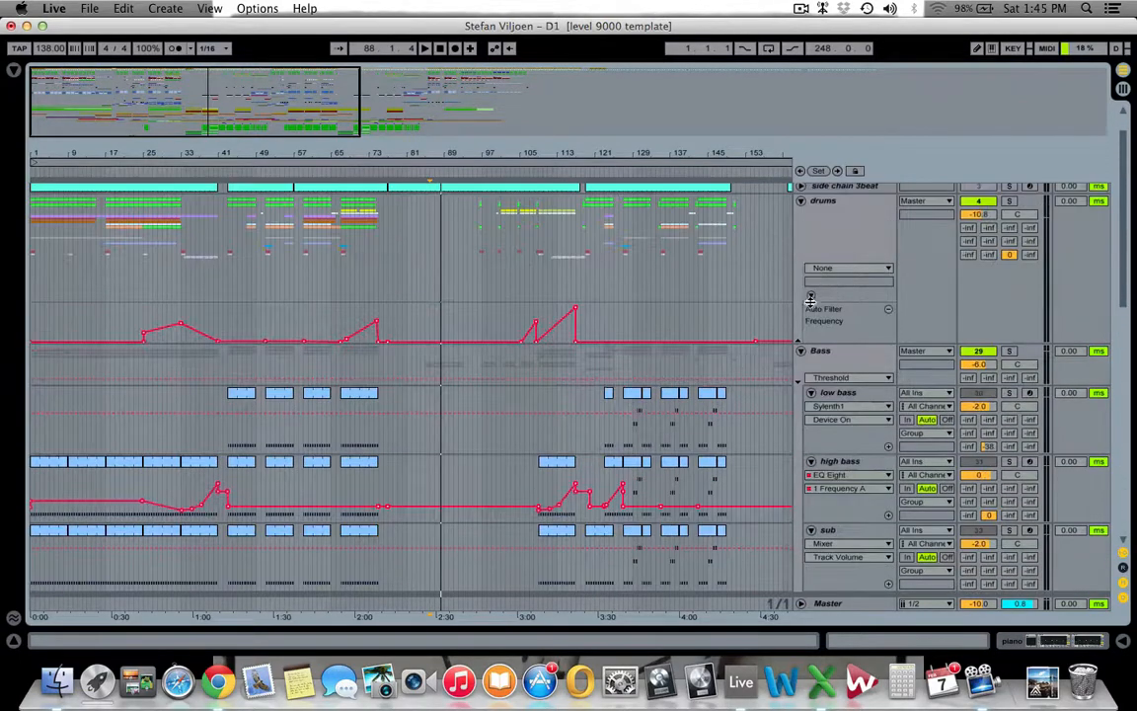
{"action": "scroll", "coordinate": [810, 301], "scroll_direction": "down", "scroll_amount": 2}
{"action": "scroll", "coordinate": [807, 316], "scroll_direction": "up", "scroll_amount": 2}
{"action": "left_click", "coordinate": [798, 343]}
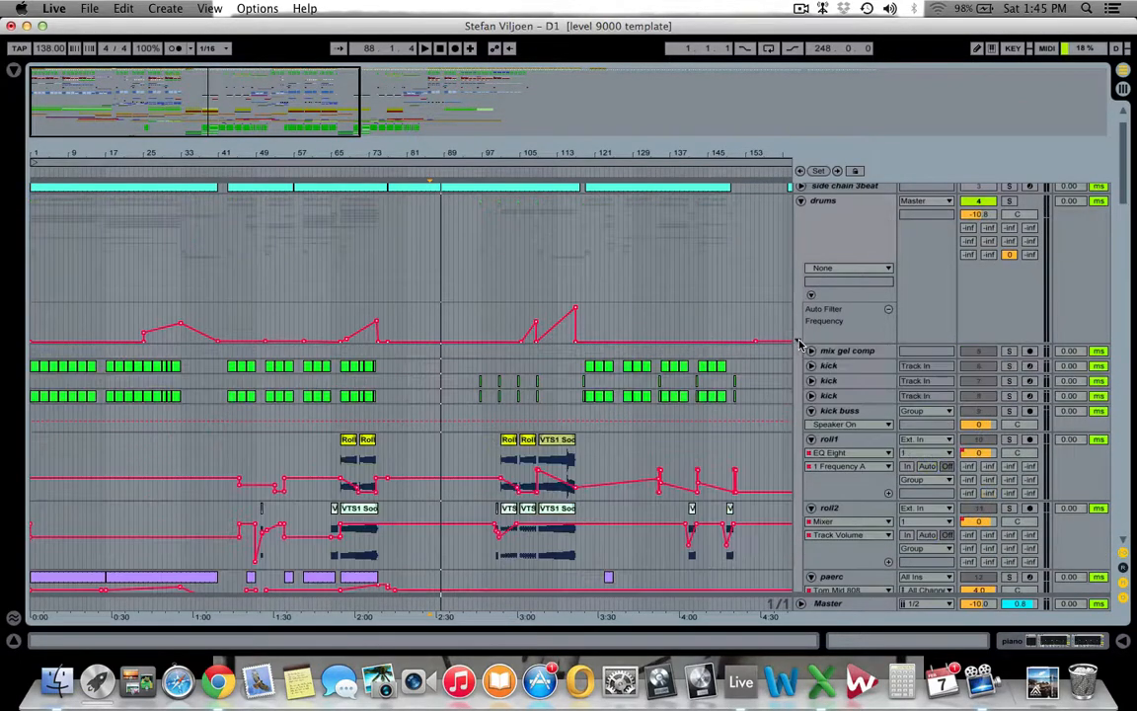
{"action": "scroll", "coordinate": [65, 230], "scroll_direction": "down", "scroll_amount": 2}
{"action": "scroll", "coordinate": [149, 354], "scroll_direction": "down", "scroll_amount": 1}
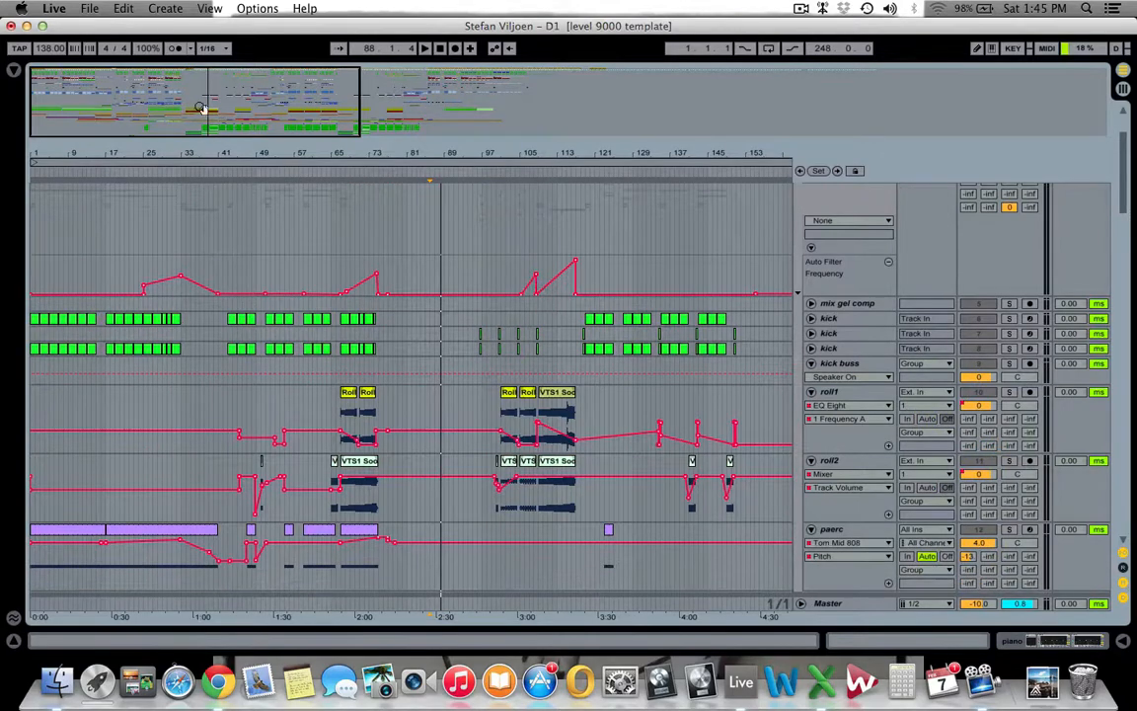
Solo the first kick track, play it from bar 43, and switch the solo to the third kick track
{"action": "left_click_drag", "start_coordinate": [201, 110], "coordinate": [139, 147]}
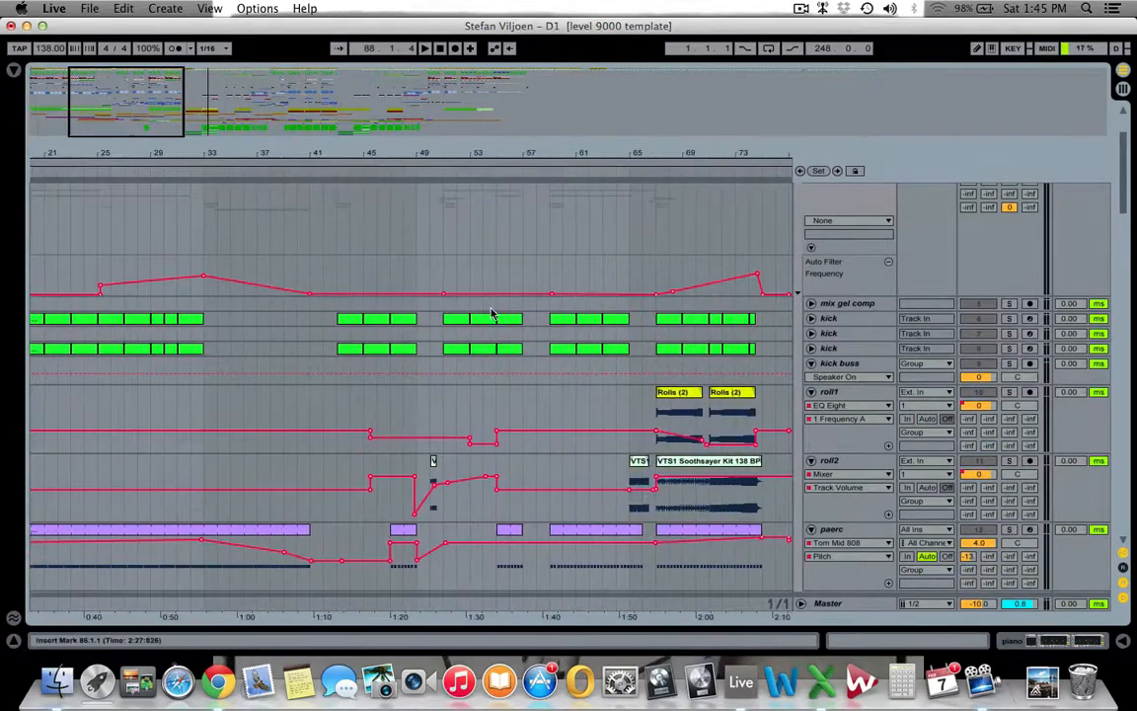
{"action": "left_click", "coordinate": [338, 318]}
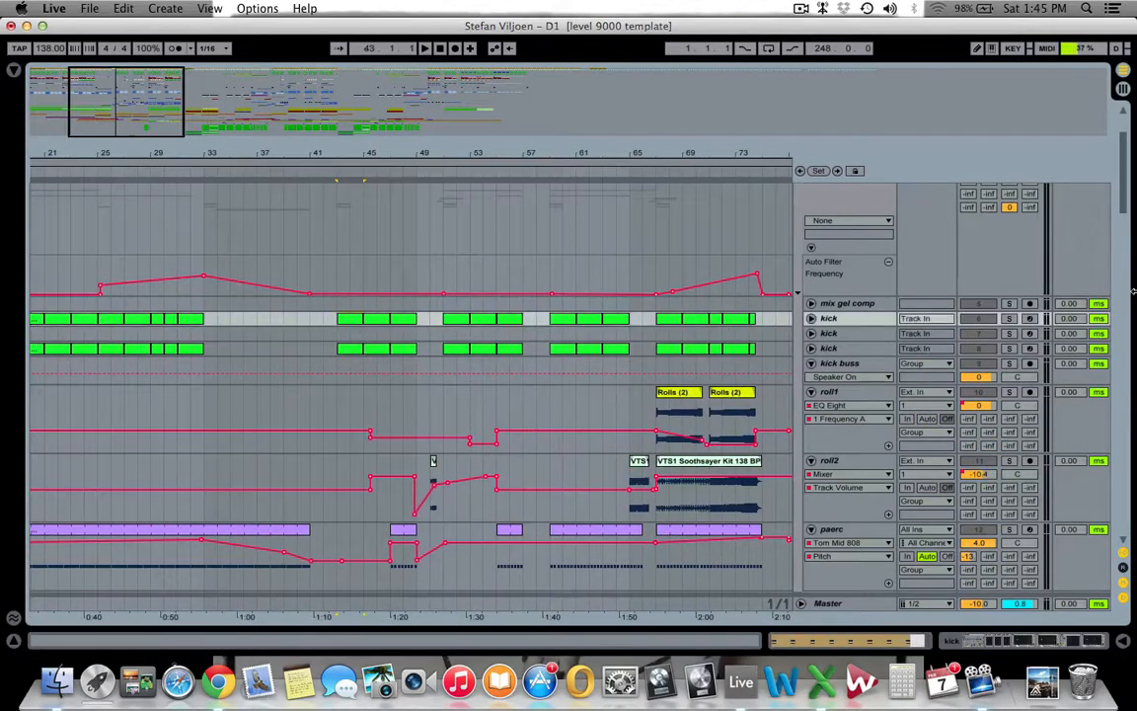
{"action": "left_click", "coordinate": [1010, 319]}
{"action": "key", "text": "space"}
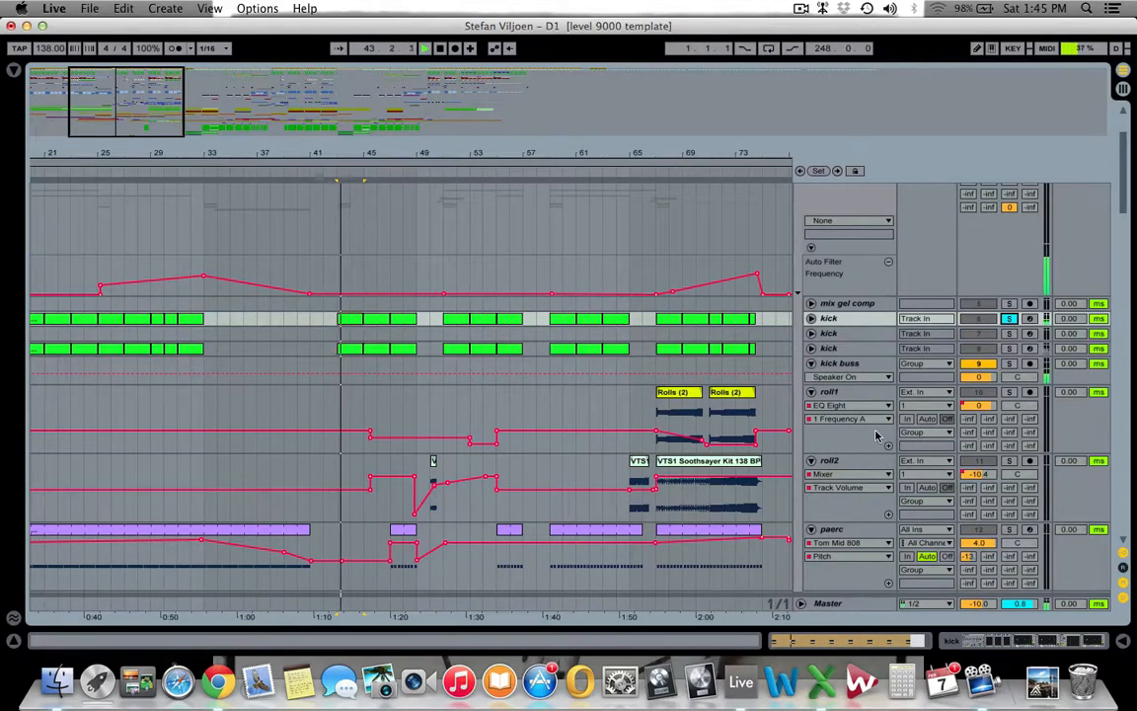
{"action": "left_click", "coordinate": [1010, 349]}
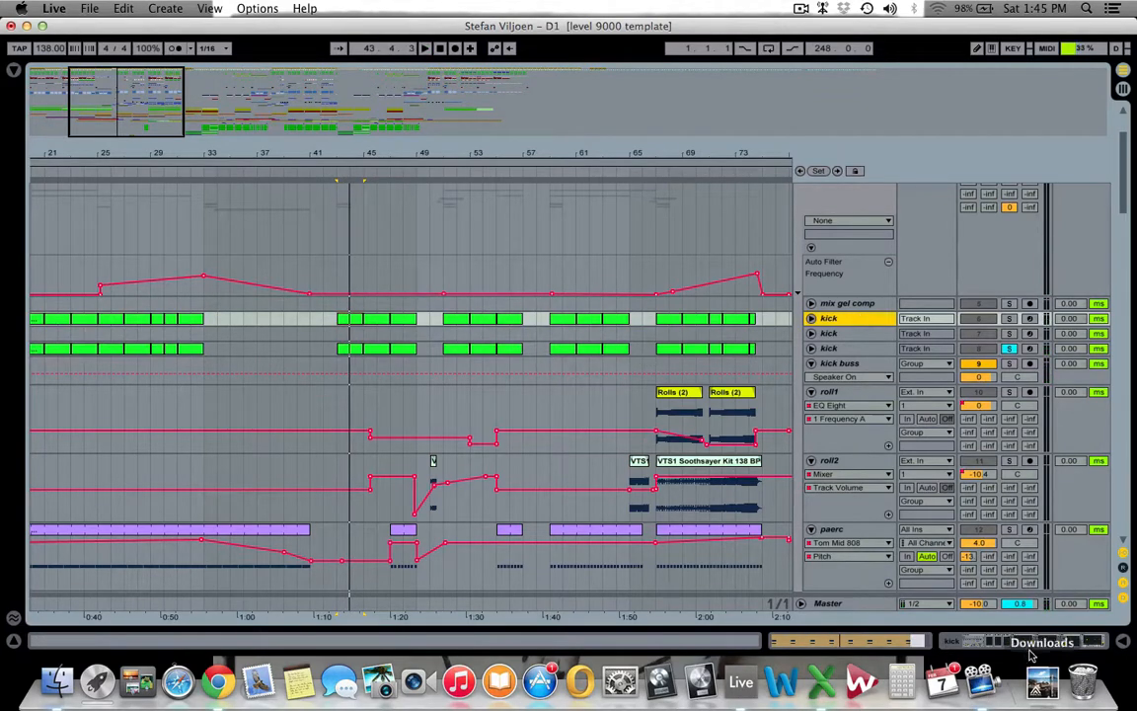
Show the first kick track's device chain and examine it from the drum sampler through to the last EQ Eight
{"action": "left_click", "coordinate": [997, 639]}
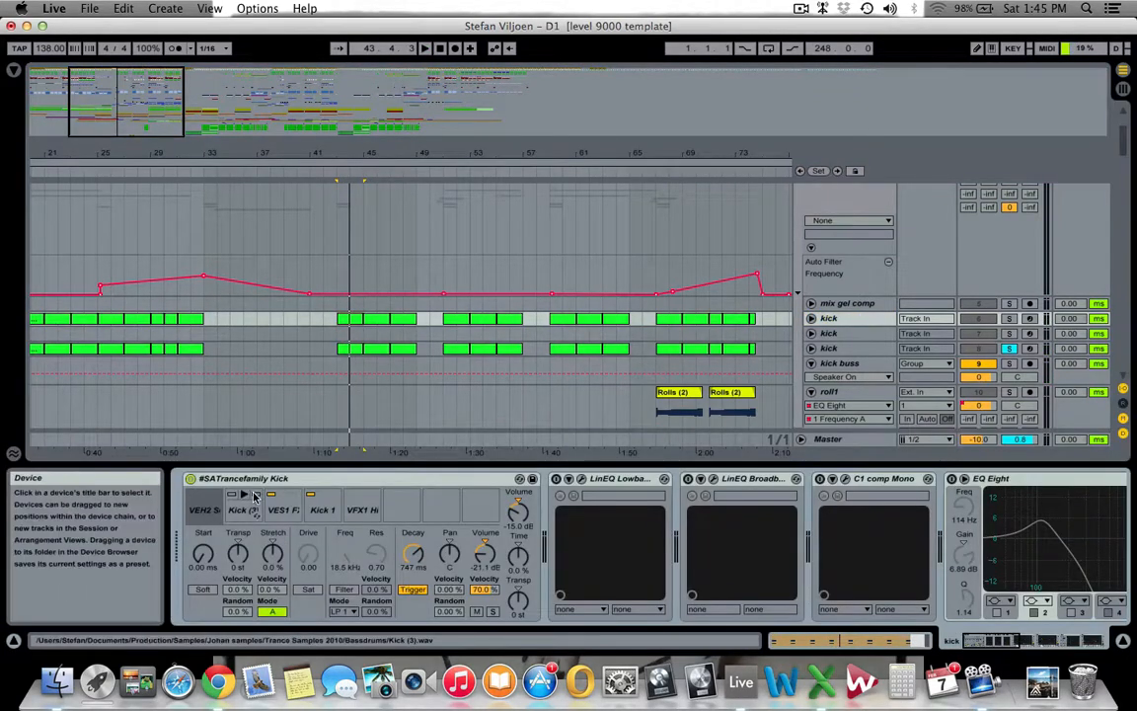
{"action": "left_click_drag", "start_coordinate": [970, 639], "coordinate": [1073, 637]}
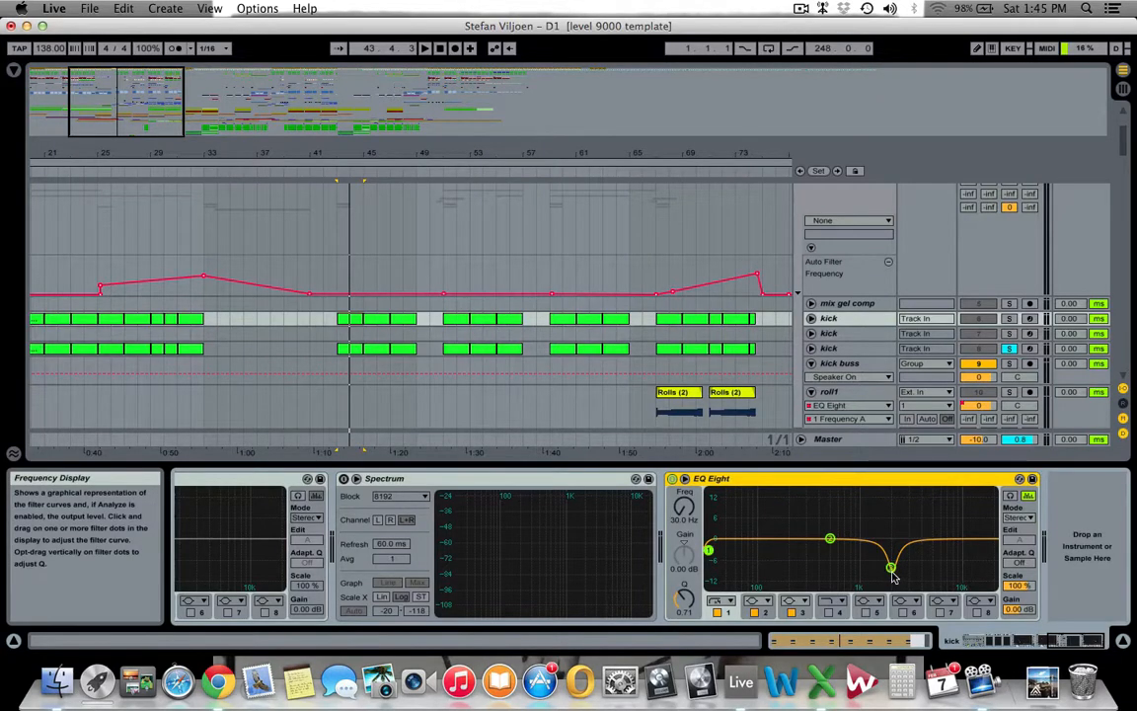
Examine the third kick track's device chain, opening and closing the L1 limiter Mono window and returning to Impulse
{"action": "left_click", "coordinate": [829, 348]}
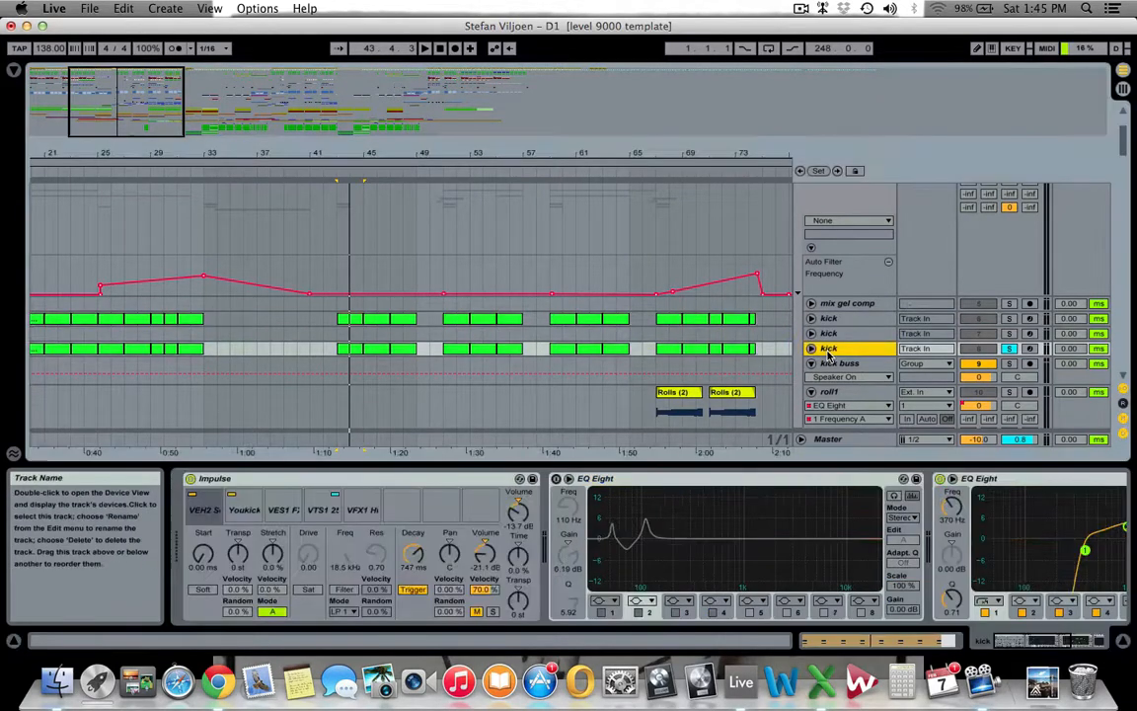
{"action": "left_click", "coordinate": [1063, 638]}
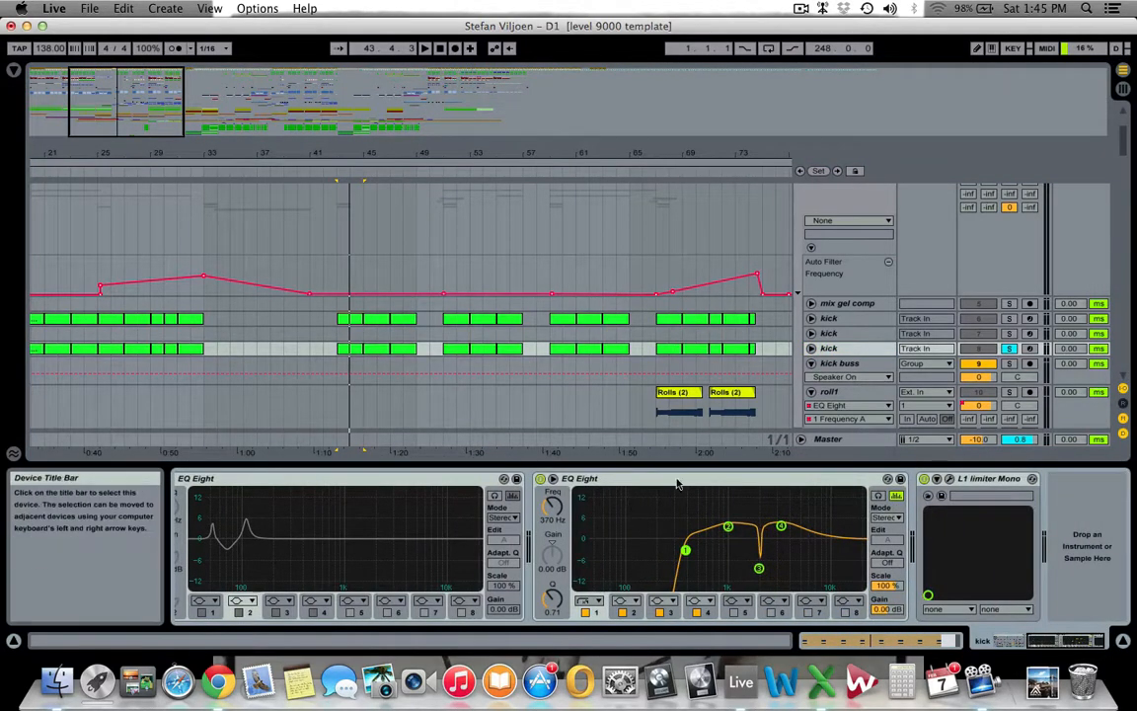
{"action": "left_click", "coordinate": [952, 479]}
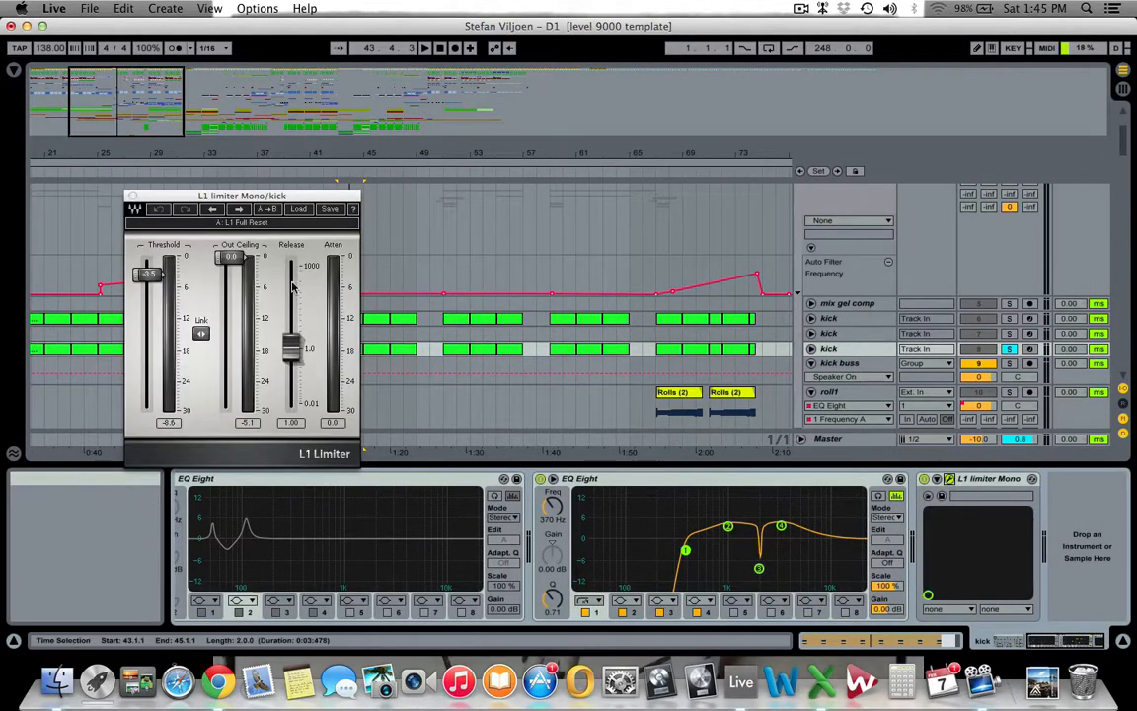
{"action": "left_click", "coordinate": [133, 197]}
{"action": "left_click", "coordinate": [1011, 644]}
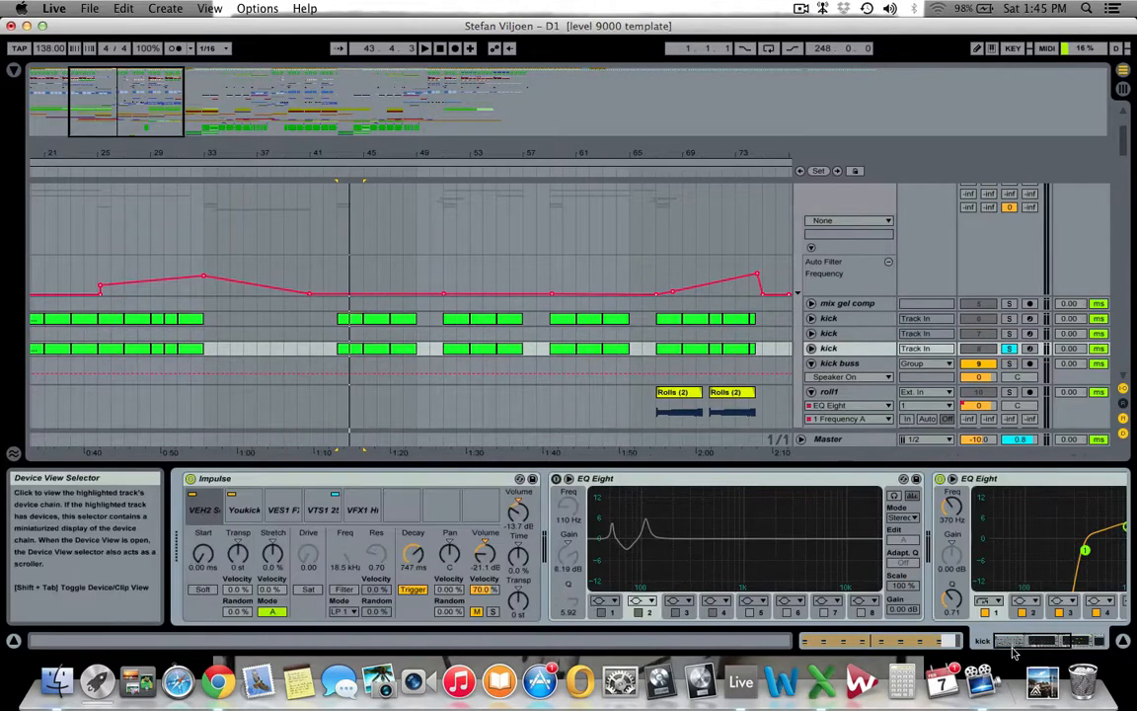
Show the third kick's VTS1 sample slot, then briefly play from bar 43 and show the first kick's Kick (3) sample slot
{"action": "left_click", "coordinate": [323, 509]}
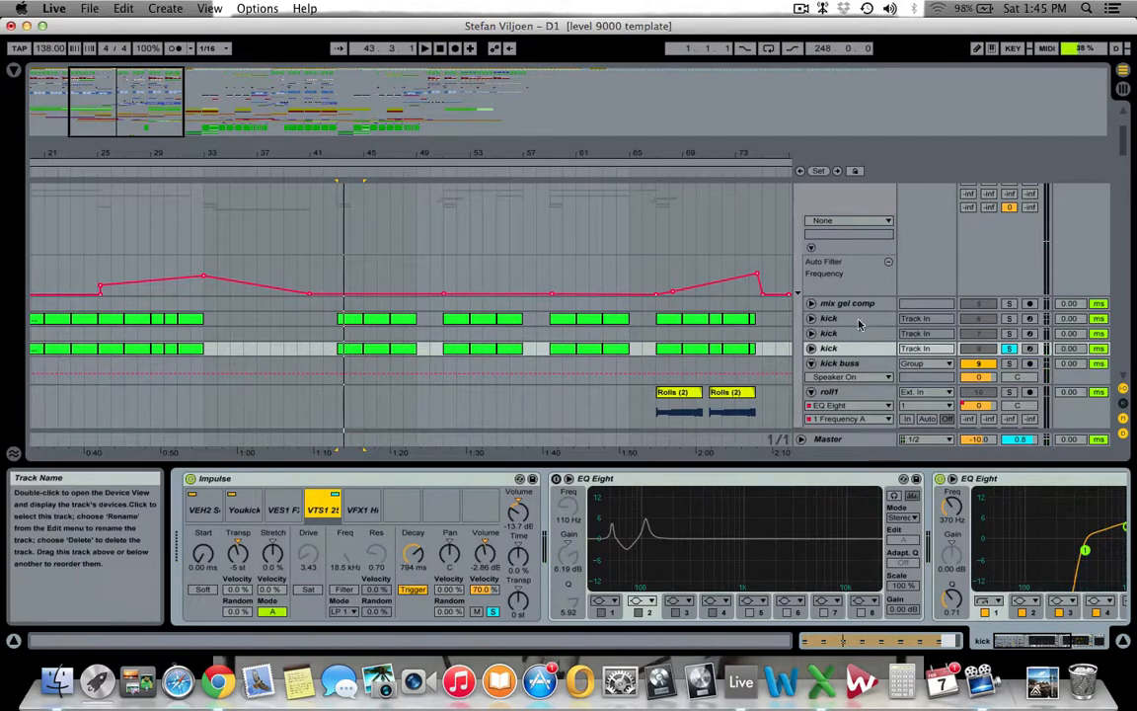
{"action": "left_click", "coordinate": [858, 319]}
{"action": "left_click", "coordinate": [1081, 643]}
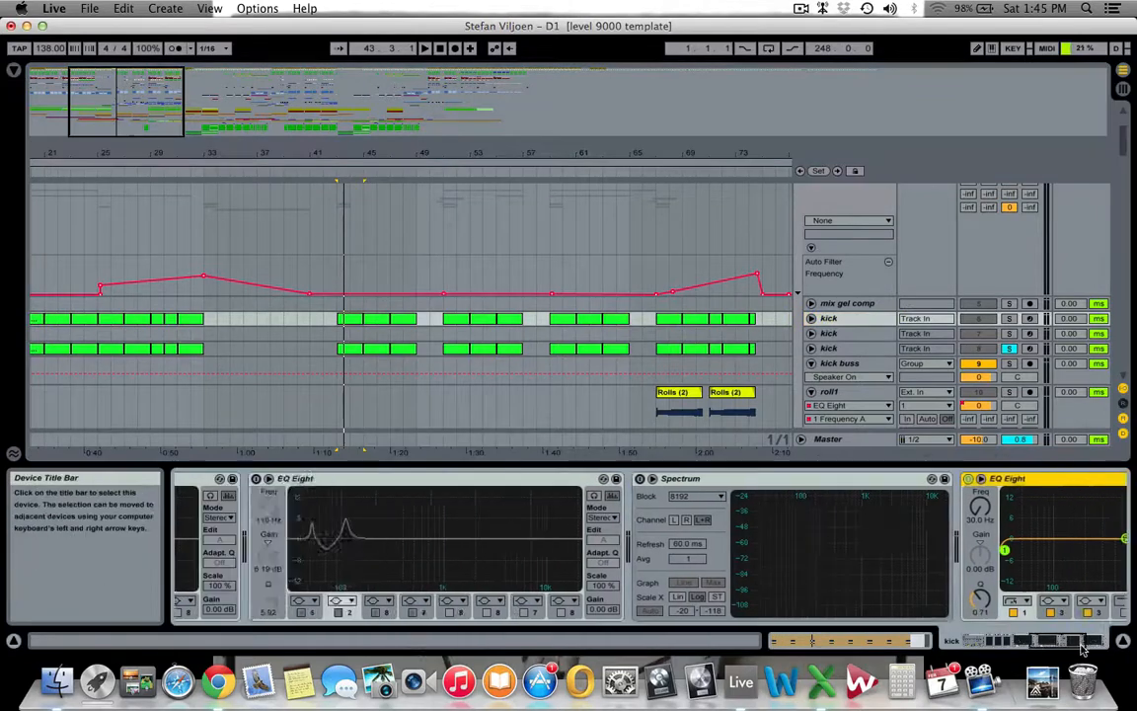
{"action": "left_click_drag", "start_coordinate": [1083, 647], "coordinate": [665, 628]}
{"action": "key", "text": "space"}
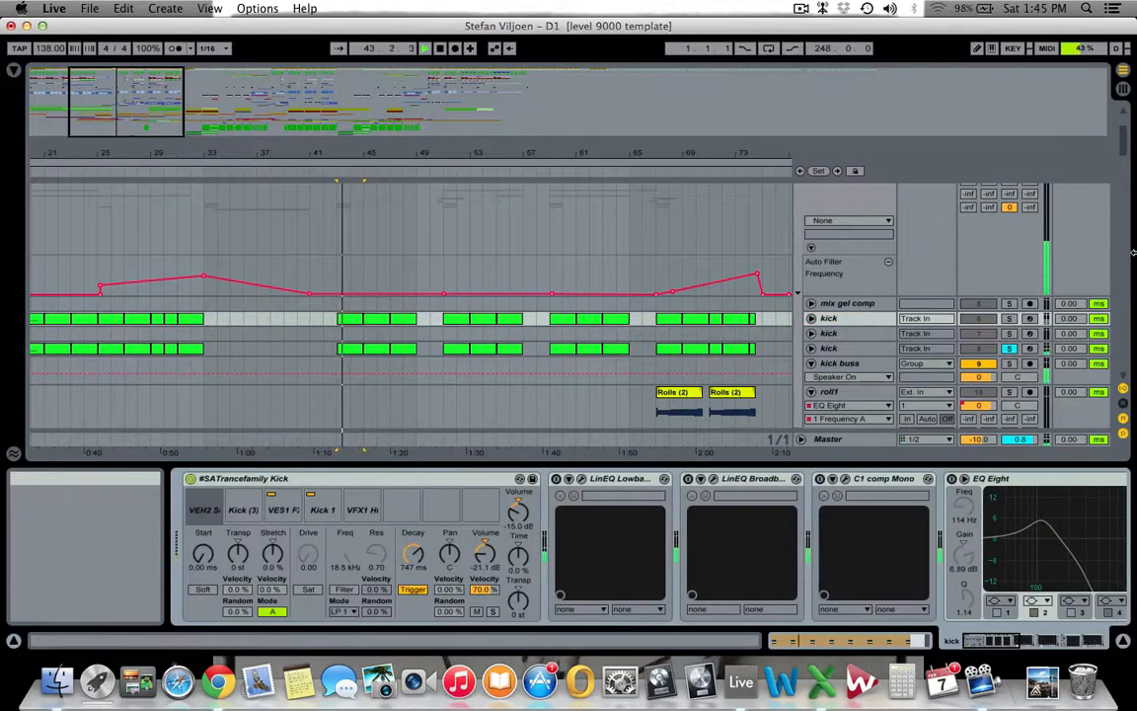
{"action": "key", "text": "space"}
{"action": "left_click", "coordinate": [250, 506]}
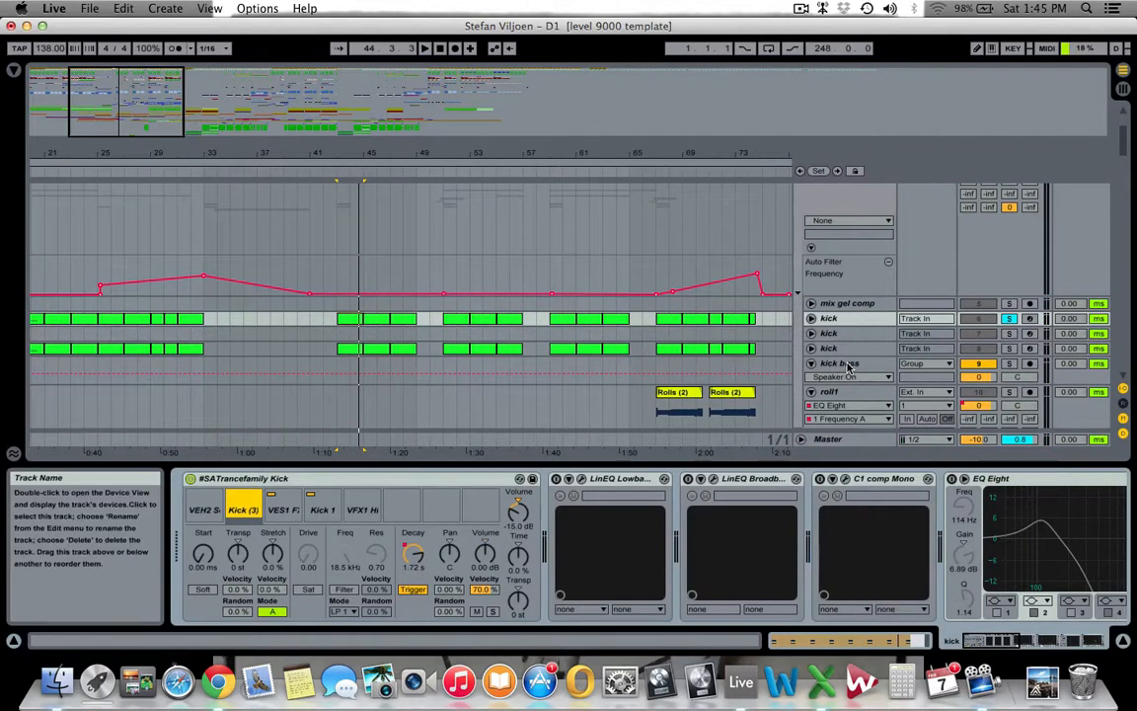
Solo the kick buss group, play it from bar 43 and show its device chain
{"action": "left_click", "coordinate": [1009, 364]}
{"action": "key", "text": "space"}
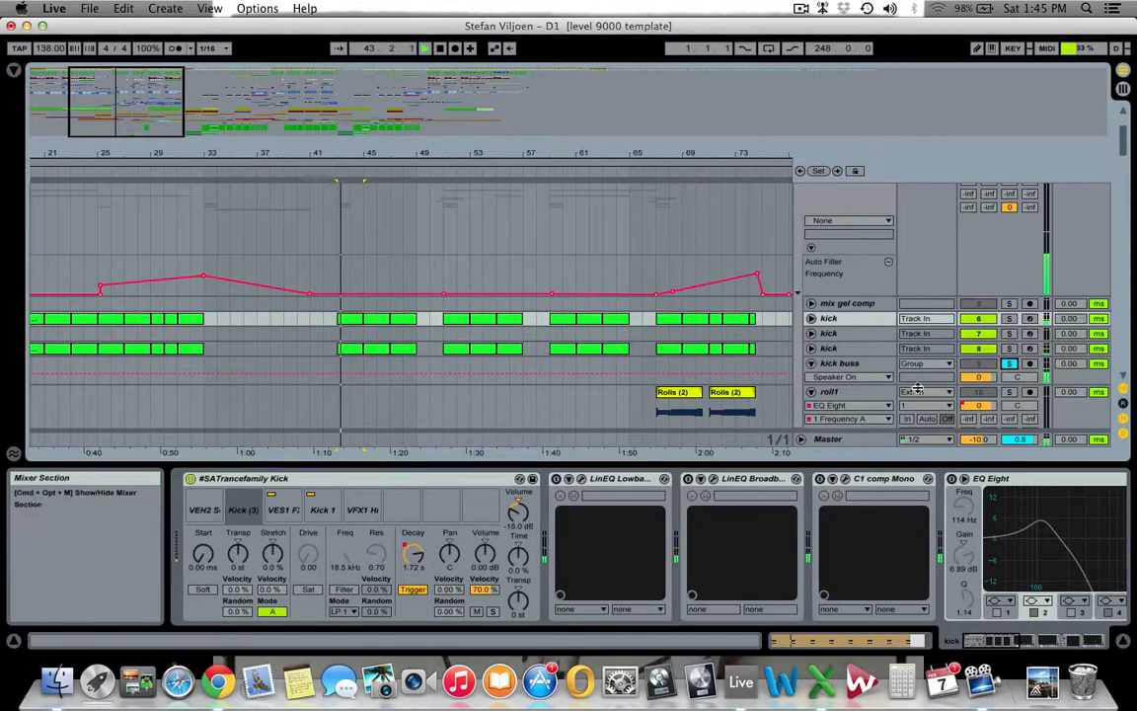
{"action": "left_click", "coordinate": [855, 368]}
{"action": "key", "text": "space"}
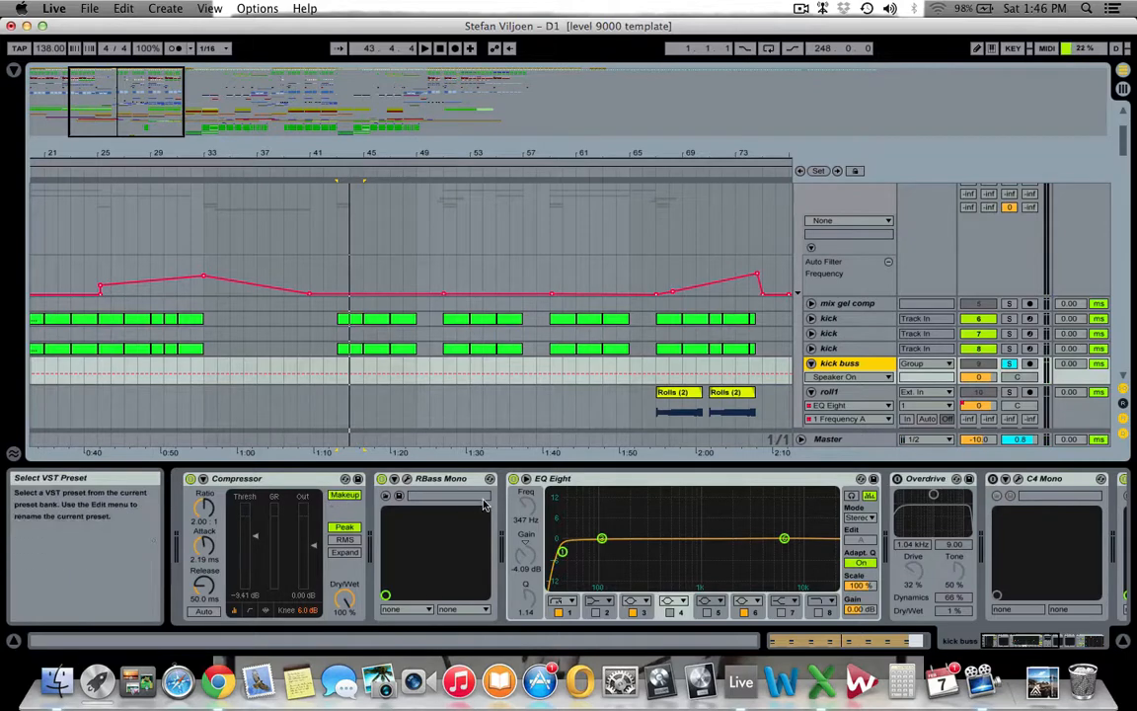
View the kick buss's RBass Mono settings in the plug-in window and close it
{"action": "left_click", "coordinate": [407, 478]}
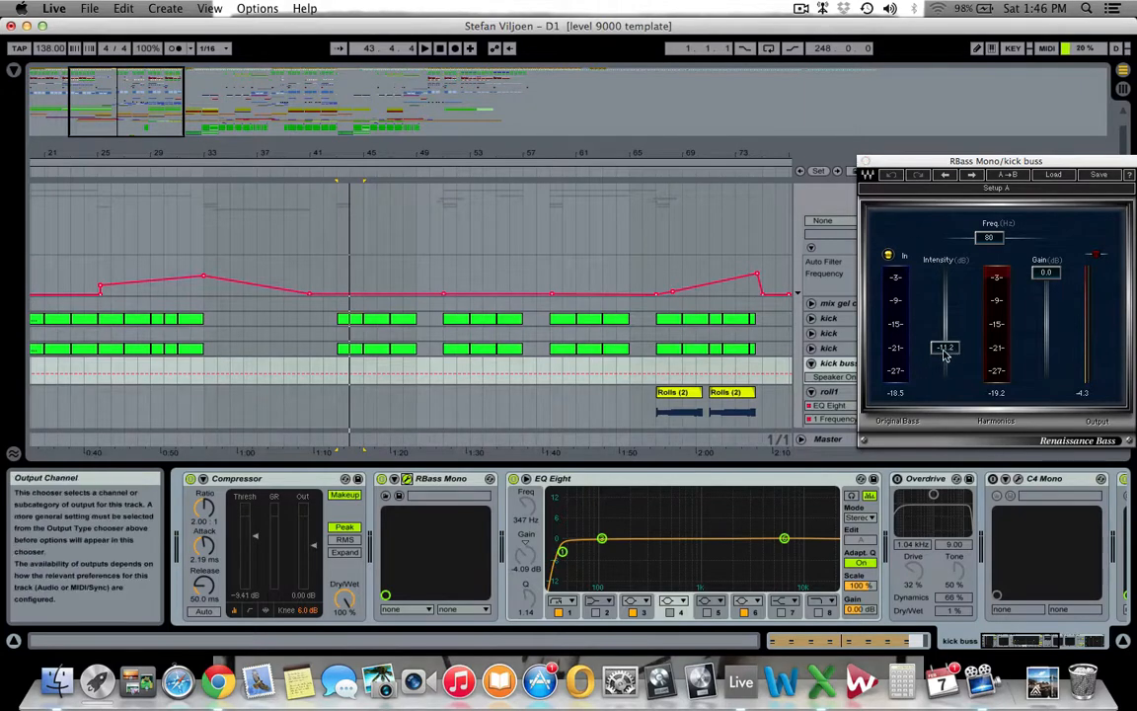
{"action": "left_click_drag", "start_coordinate": [900, 168], "coordinate": [537, 142]}
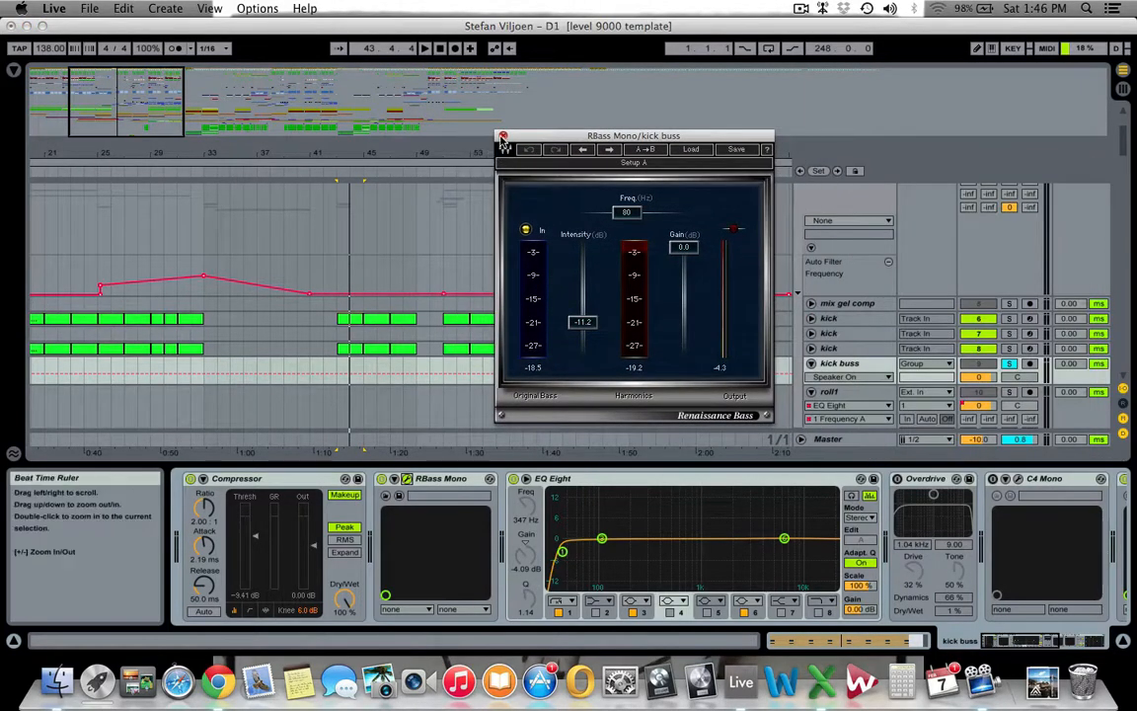
{"action": "left_click", "coordinate": [502, 135]}
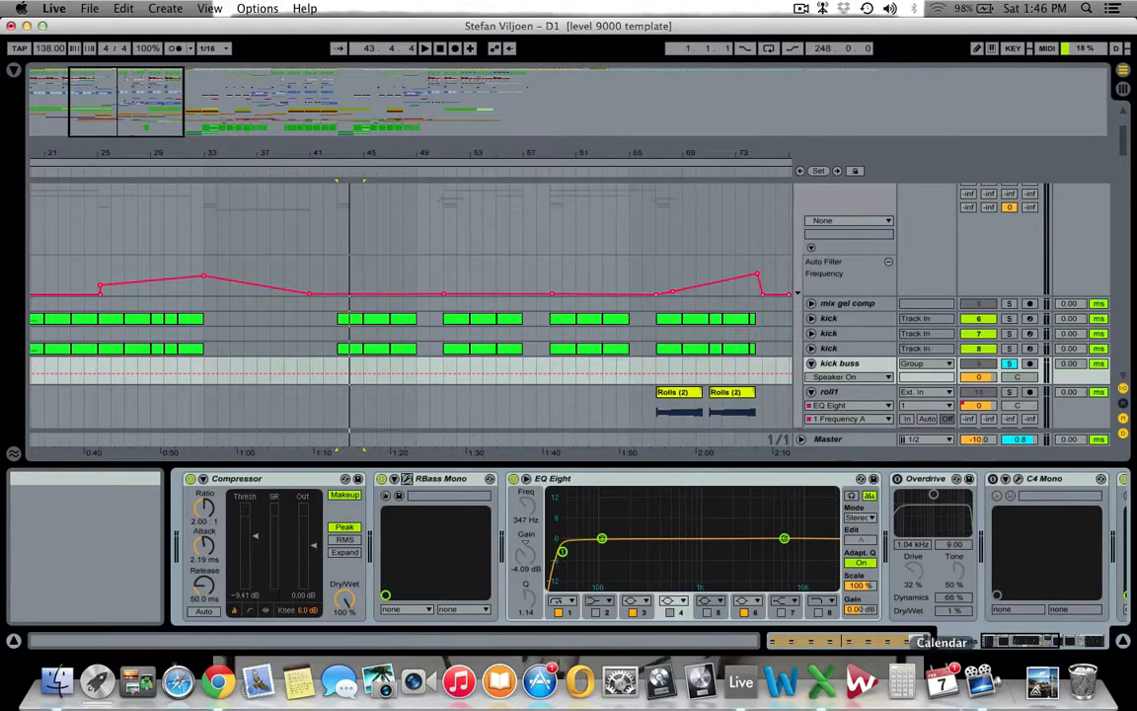
Examine the kick buss's EQ Eight with its low-cut band 1 selected, and continue along the chain to the L1 limiter and Spectrum
{"action": "left_click", "coordinate": [1050, 644]}
{"action": "left_click_drag", "start_coordinate": [1049, 644], "coordinate": [1045, 644]}
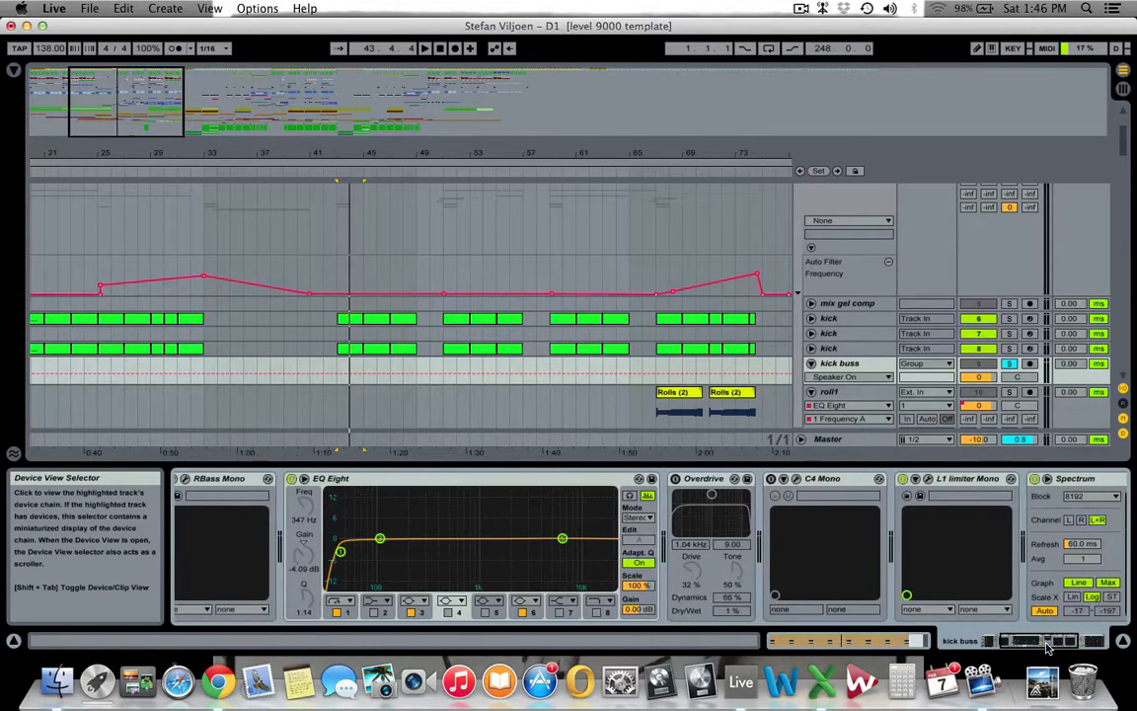
{"action": "left_click", "coordinate": [336, 609]}
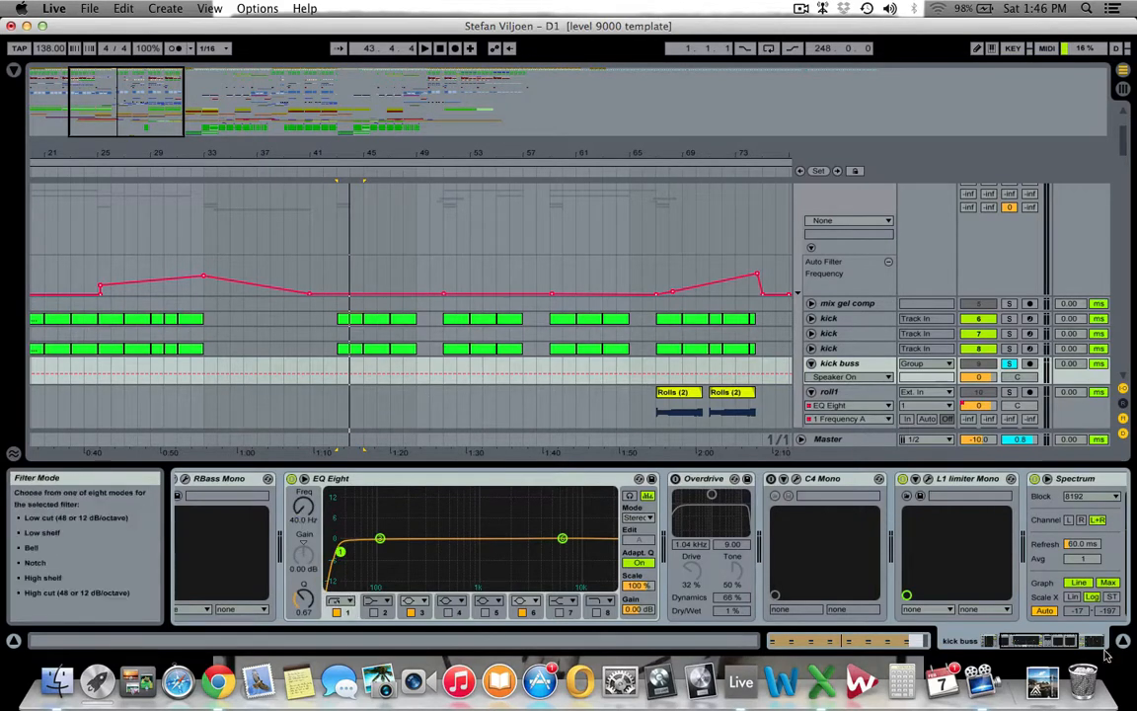
{"action": "left_click_drag", "start_coordinate": [1003, 643], "coordinate": [1031, 643]}
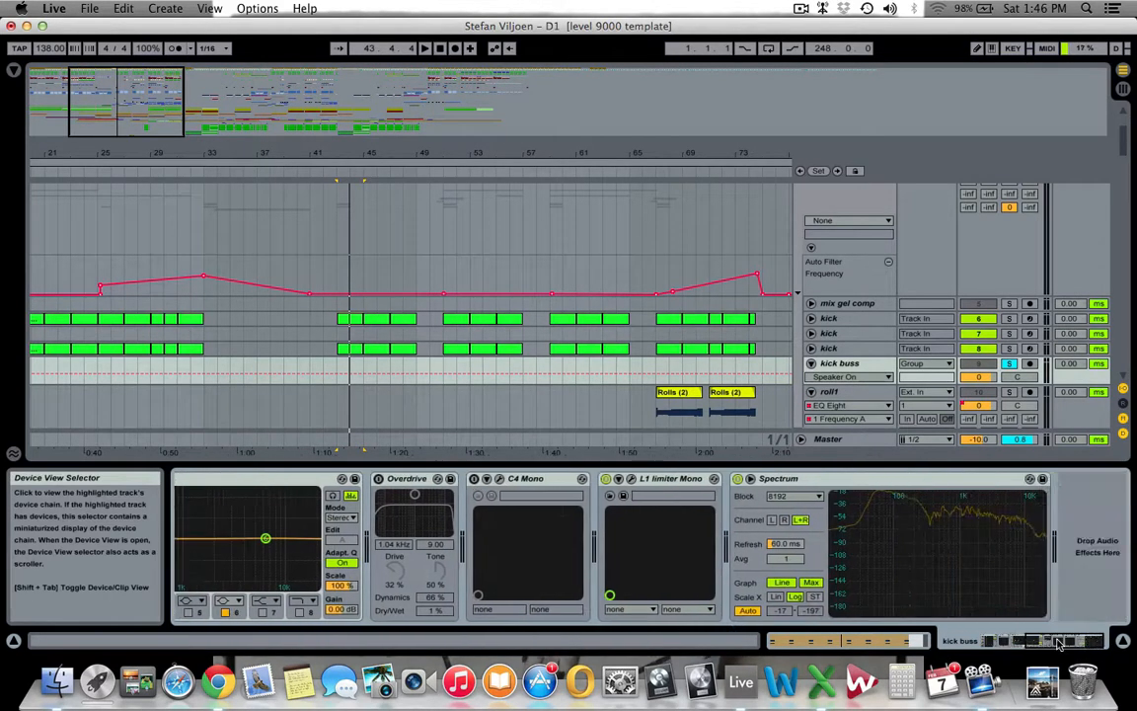
View the kick buss's L1 limiter Mono settings, close the plug-in window and examine the Spectrum at the end of the chain
{"action": "left_click", "coordinate": [631, 478]}
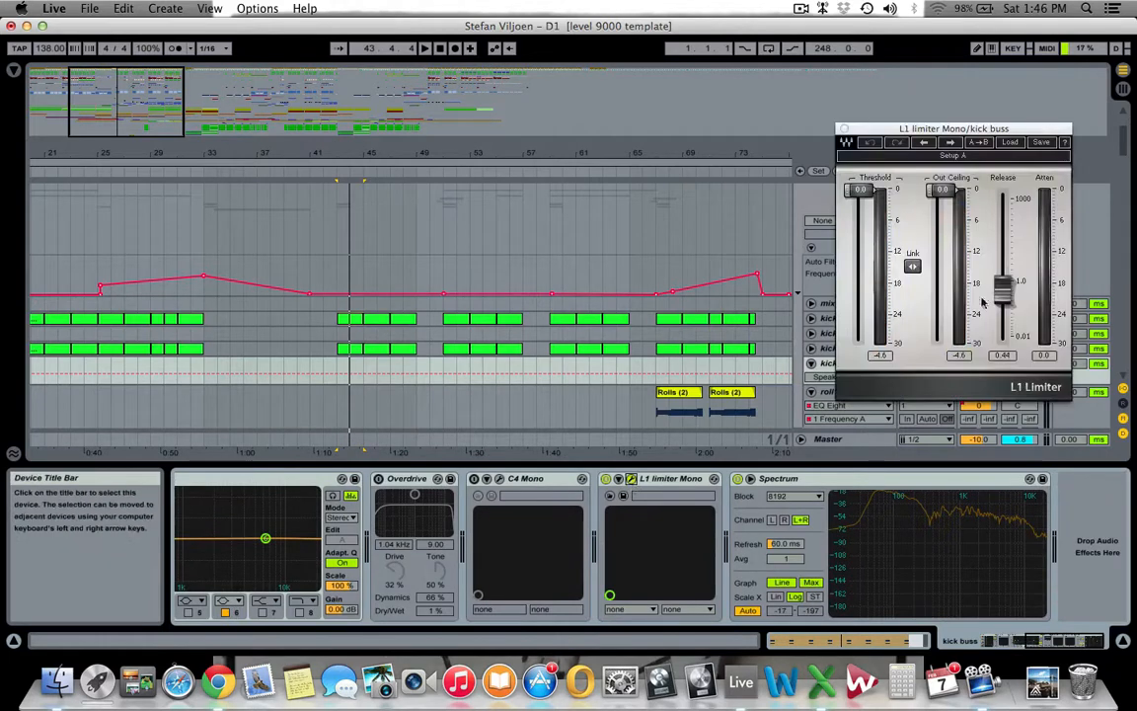
{"action": "left_click", "coordinate": [844, 130]}
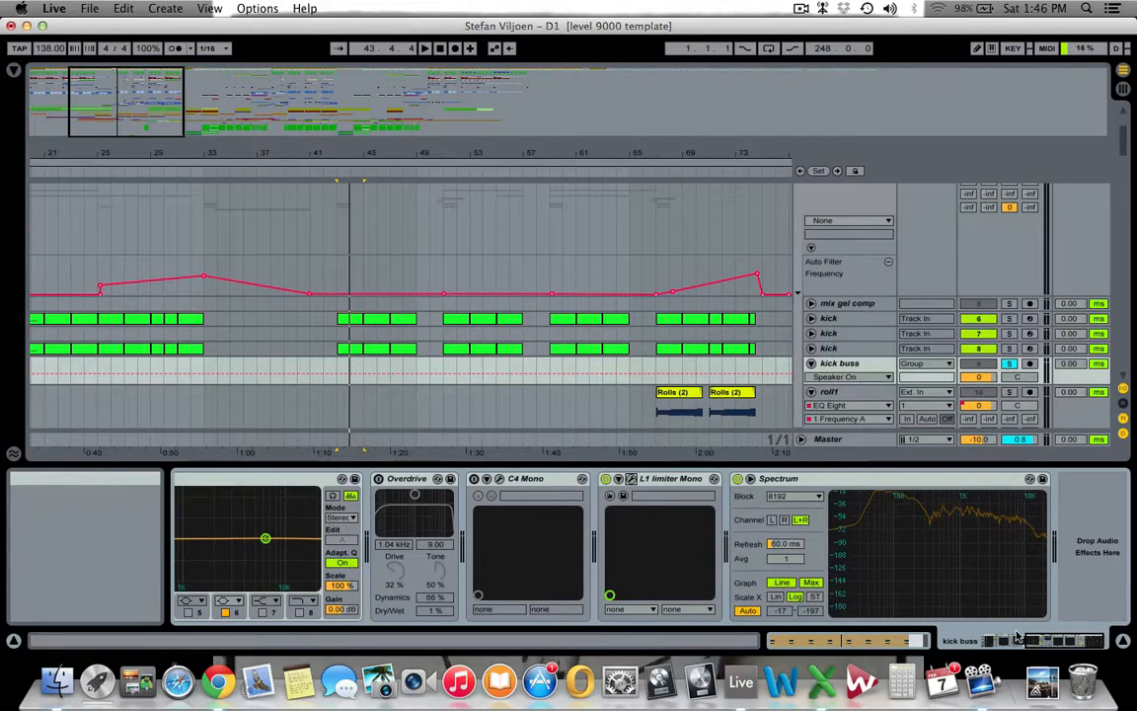
{"action": "left_click", "coordinate": [1067, 647]}
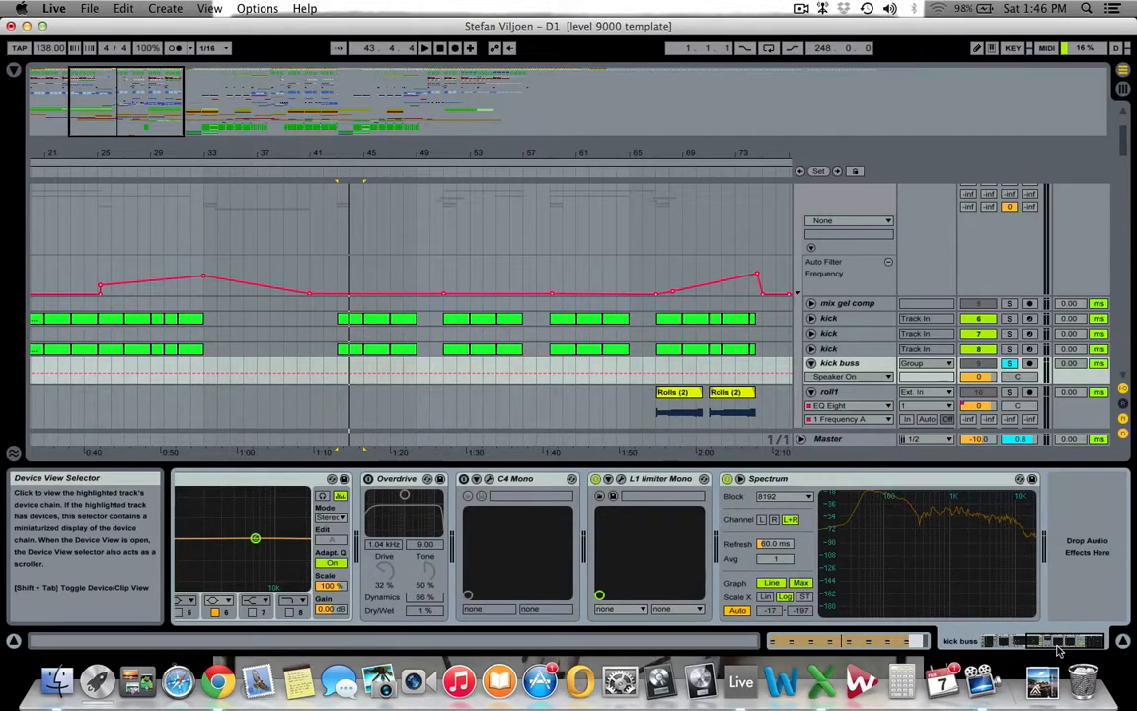
{"action": "mouse_move", "coordinate": [1053, 649]}
{"action": "left_mouse_down"}
{"action": "mouse_move", "coordinate": [1034, 647]}
{"action": "mouse_move", "coordinate": [1056, 648]}
{"action": "left_mouse_up"}
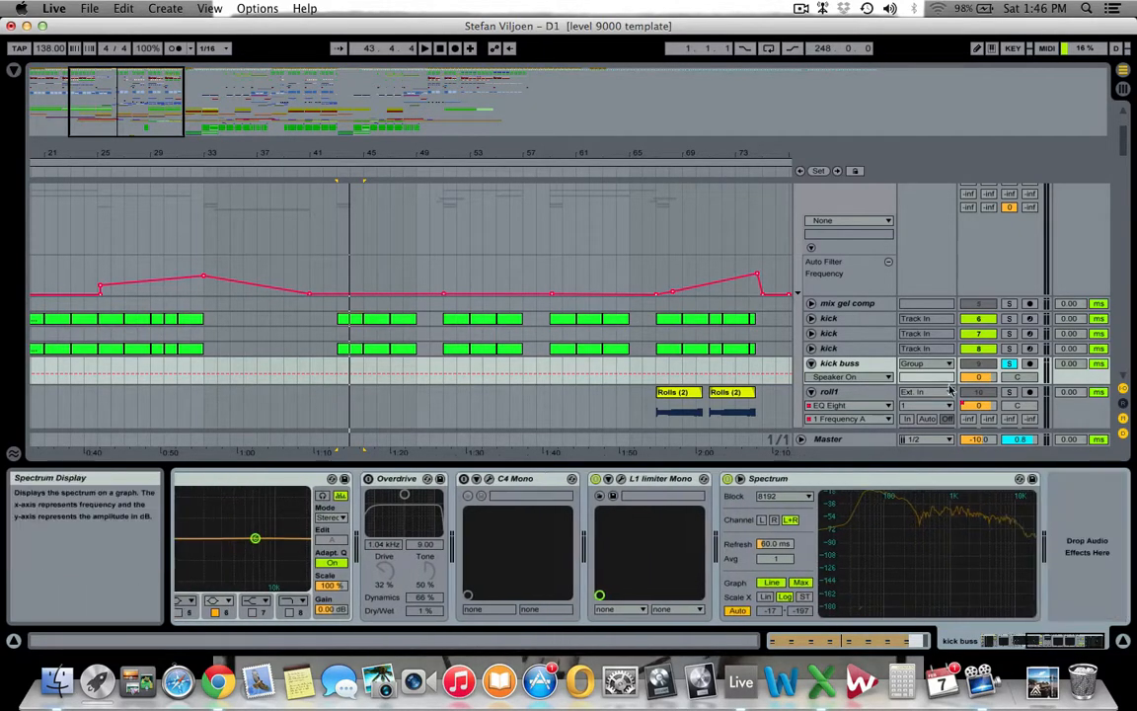
Compare the Impulse output volumes of the first and third kick tracks and replay the soloed kick buss from bar 43
{"action": "left_click", "coordinate": [832, 319]}
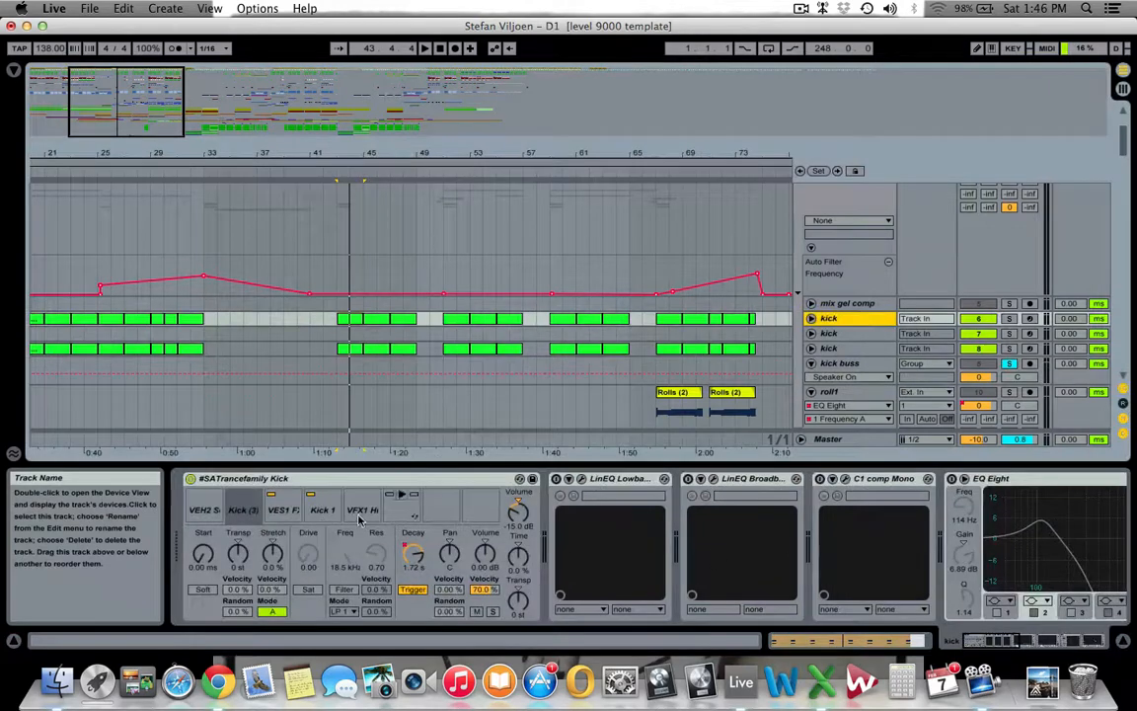
{"action": "left_click", "coordinate": [513, 530]}
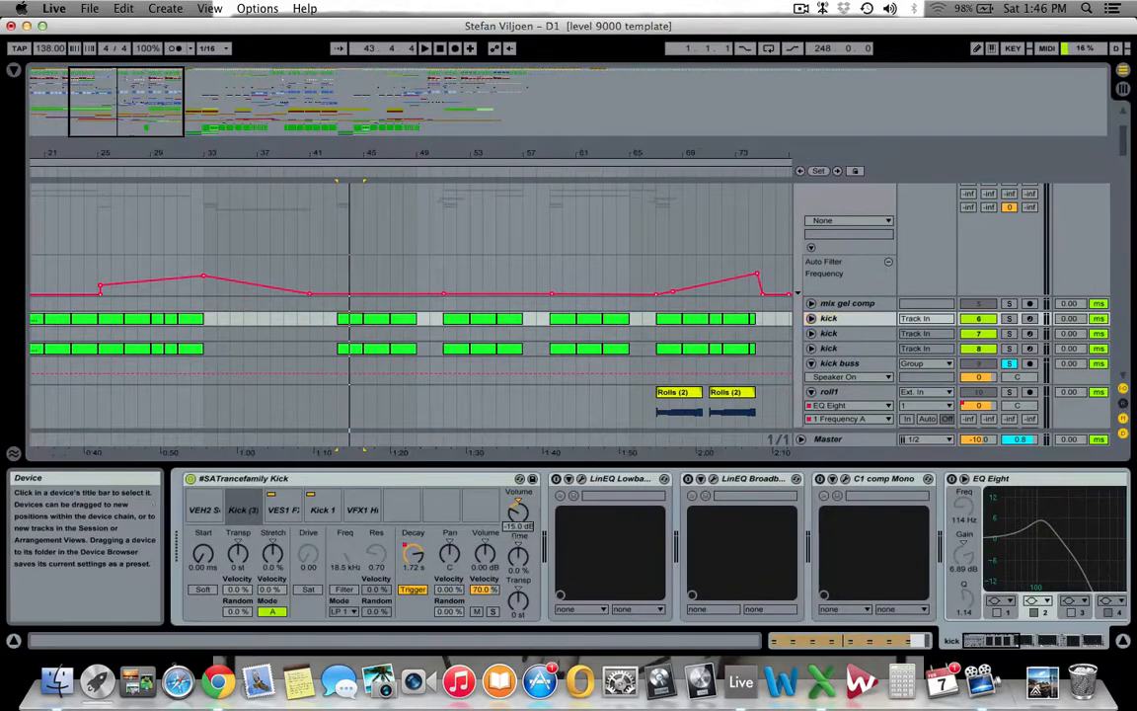
{"action": "left_click", "coordinate": [829, 348]}
{"action": "left_click", "coordinate": [514, 535]}
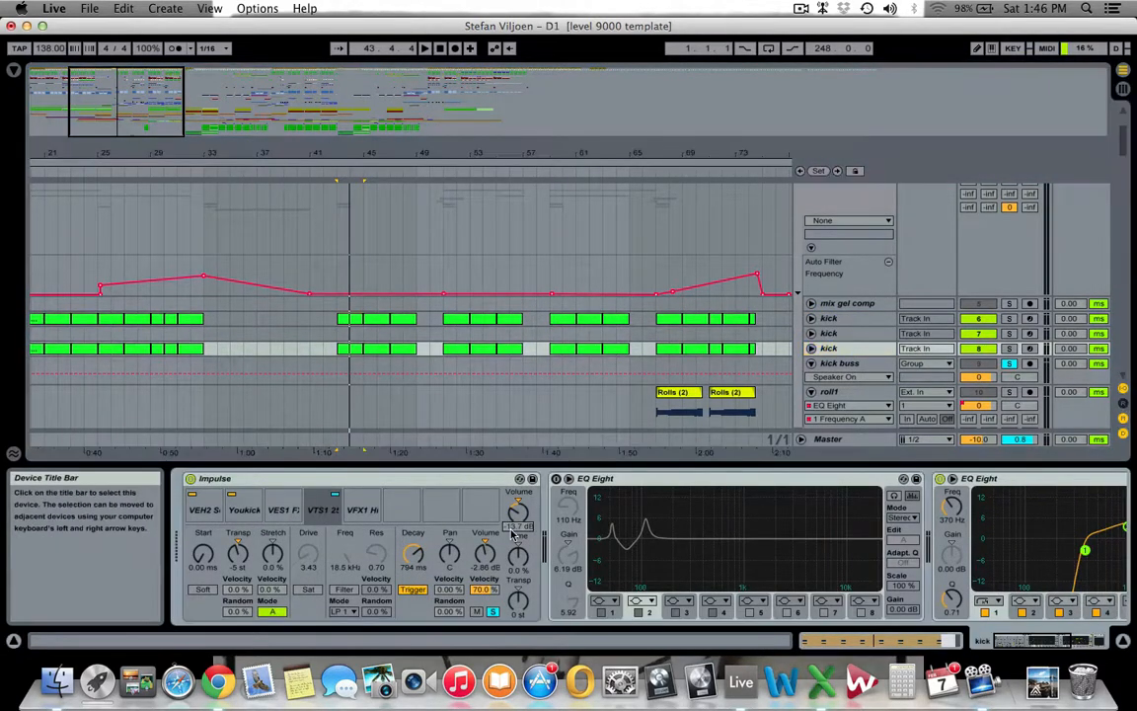
{"action": "scroll", "coordinate": [400, 306], "scroll_direction": "down", "scroll_amount": 2}
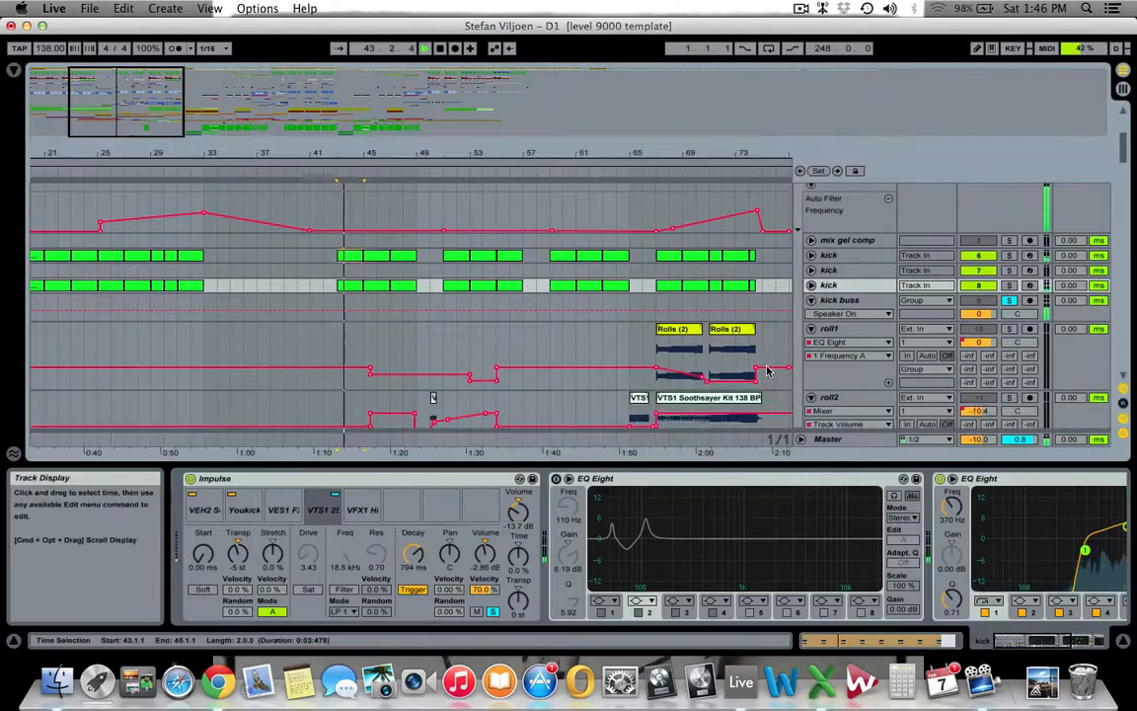
{"action": "key", "text": "space"}
Select the first Rolls (2) clip at bar 67, solo the roll1 track and play it
{"action": "scroll", "coordinate": [401, 306], "scroll_direction": "down", "scroll_amount": 2}
{"action": "left_click", "coordinate": [683, 282]}
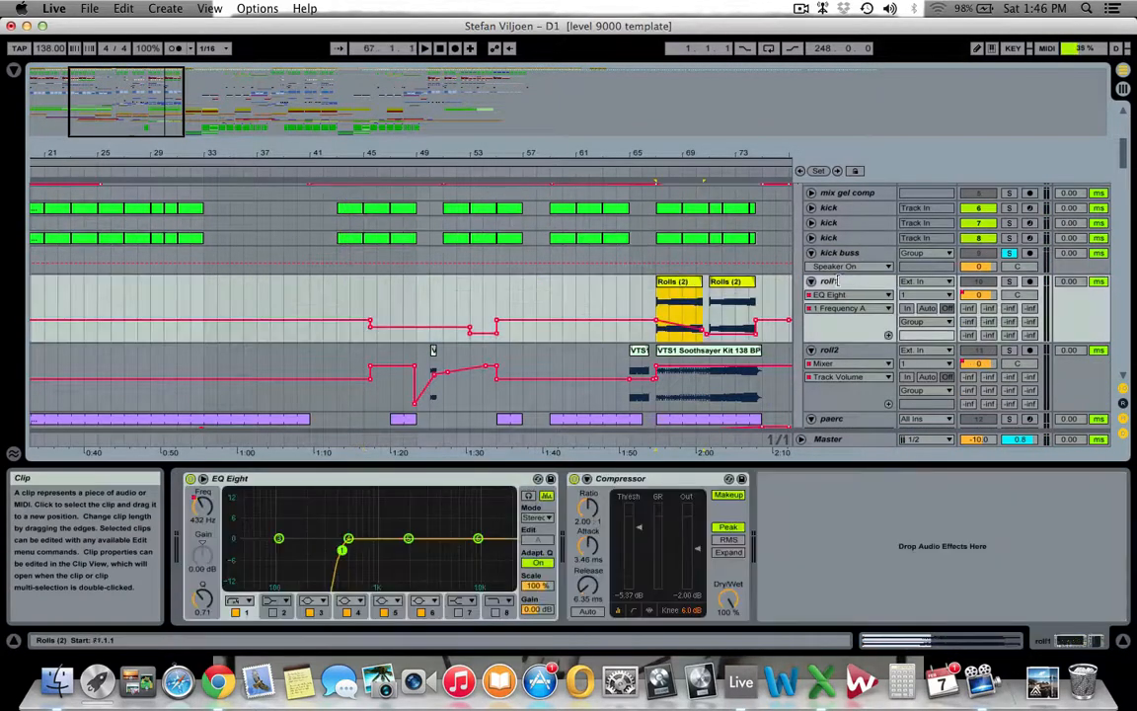
{"action": "left_click", "coordinate": [1009, 282]}
{"action": "key", "text": "space"}
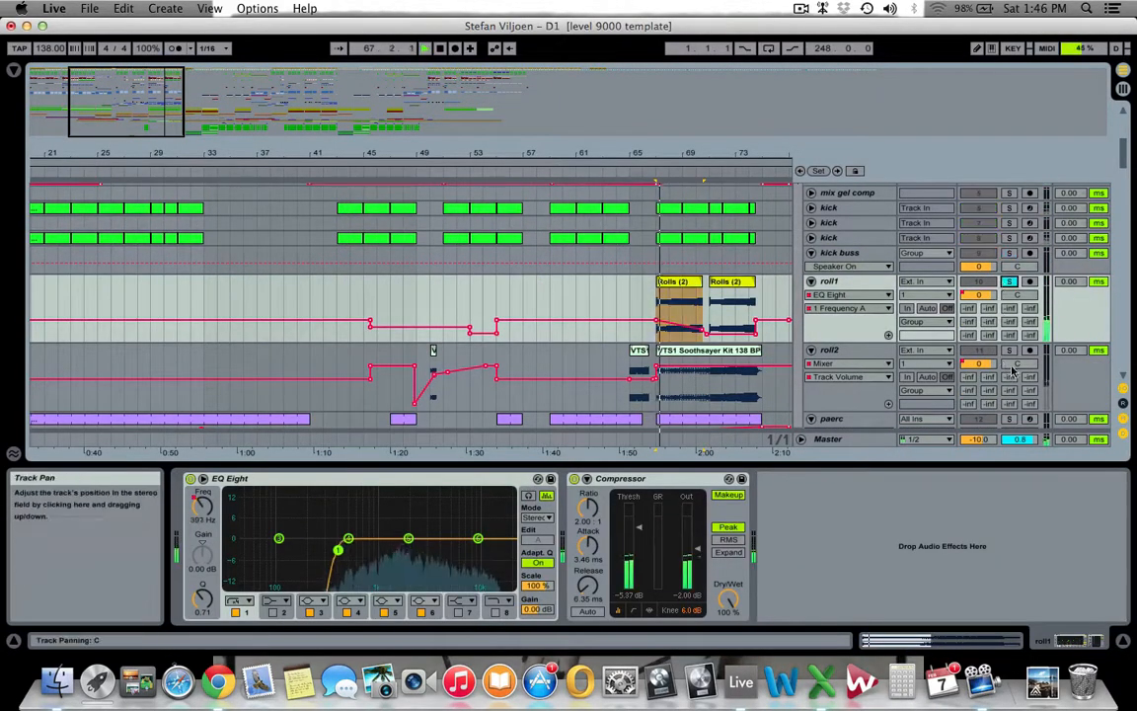
Switch the solo to roll2, turn it off again to hear all tracks, and show roll2's device chain
{"action": "left_click", "coordinate": [1010, 351]}
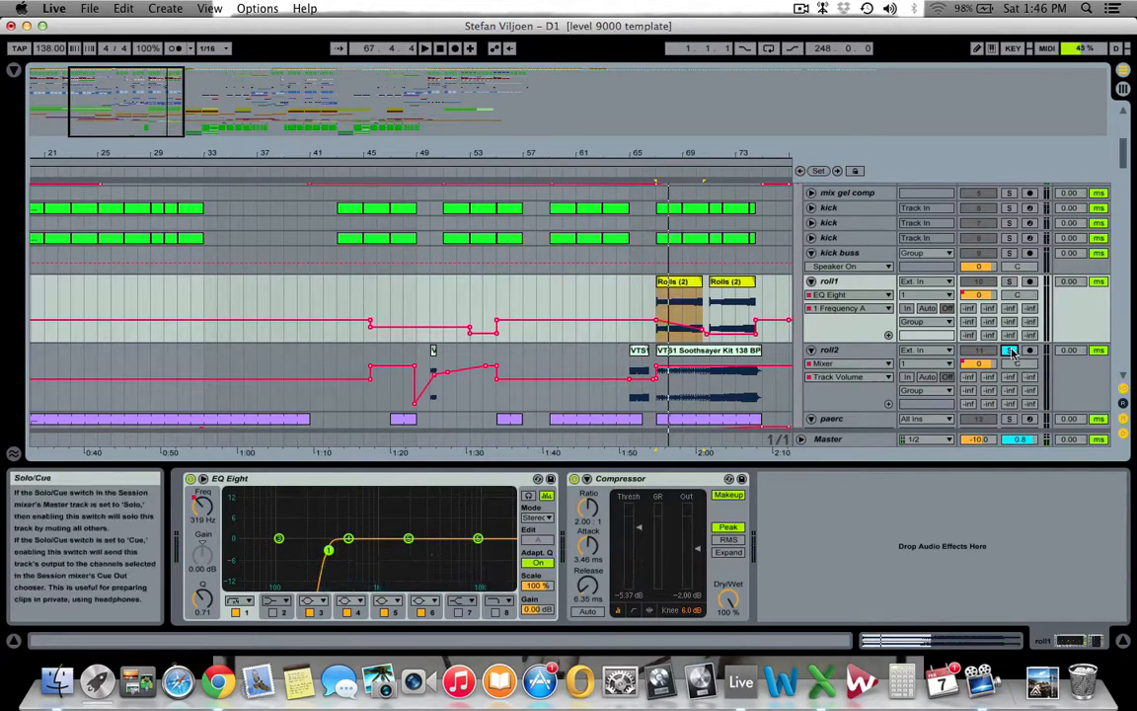
{"action": "left_click", "coordinate": [1010, 352]}
{"action": "scroll", "coordinate": [726, 325], "scroll_direction": "down", "scroll_amount": 5}
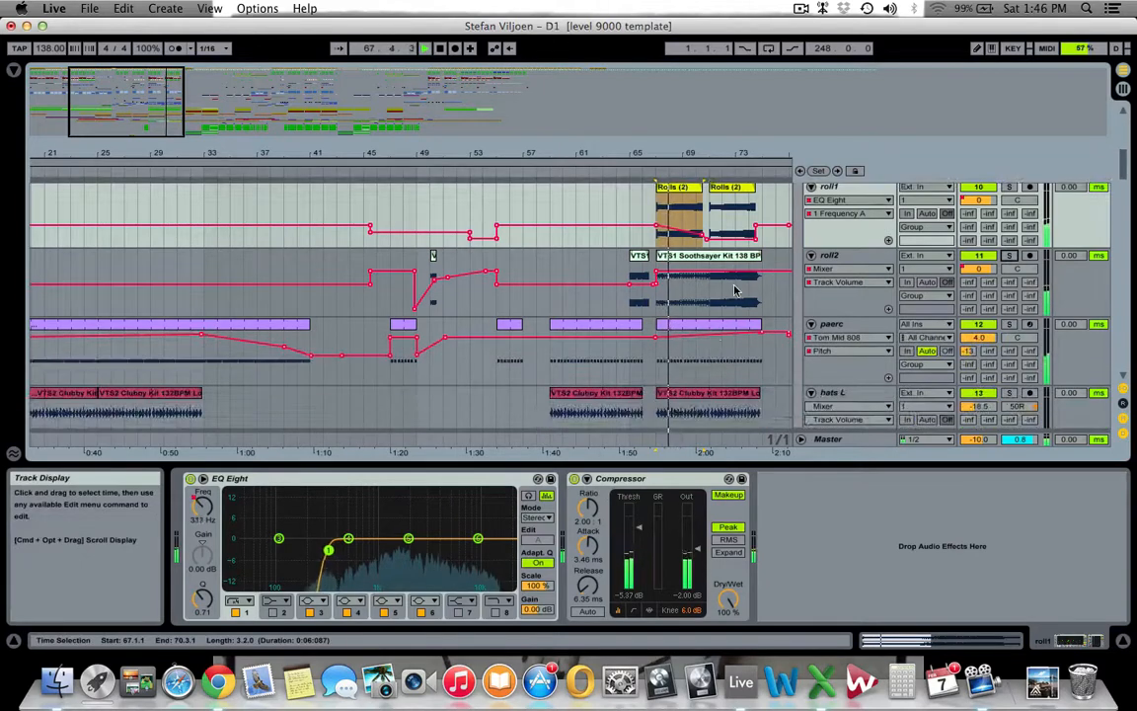
{"action": "left_click", "coordinate": [736, 289]}
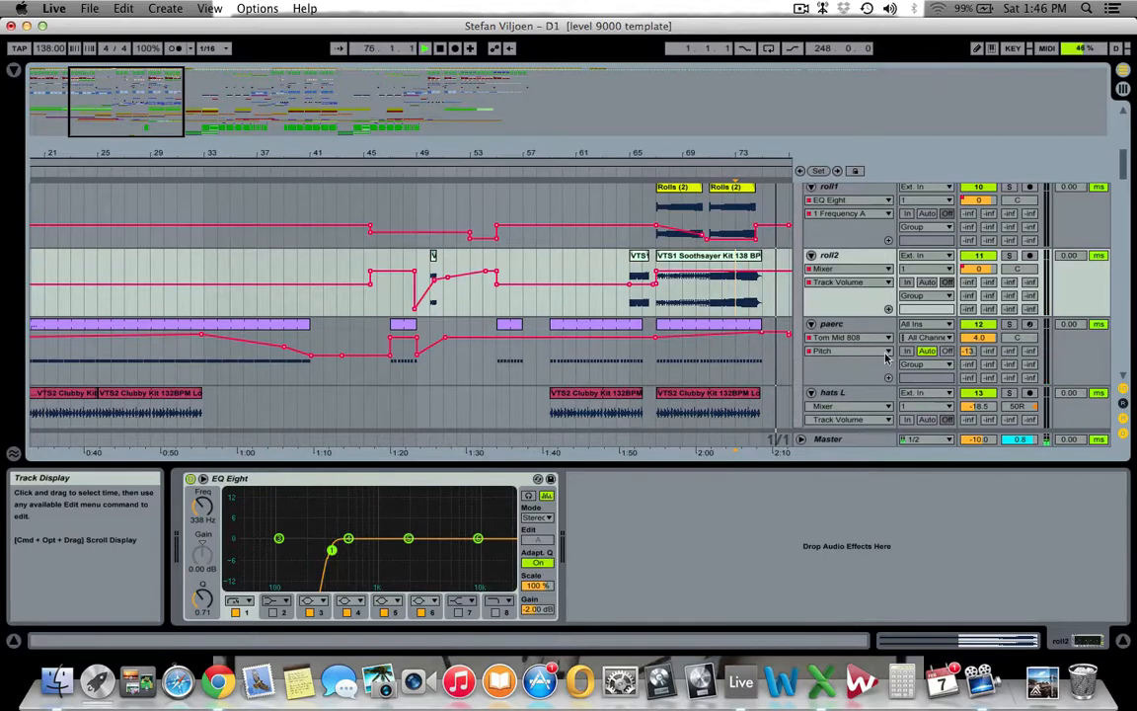
Solo the paerc track, play it from bar 17 and examine its device chain from Kit-Core 808 to the Reverb and second EQ Eight
{"action": "left_click", "coordinate": [111, 325]}
{"action": "key", "text": "space"}
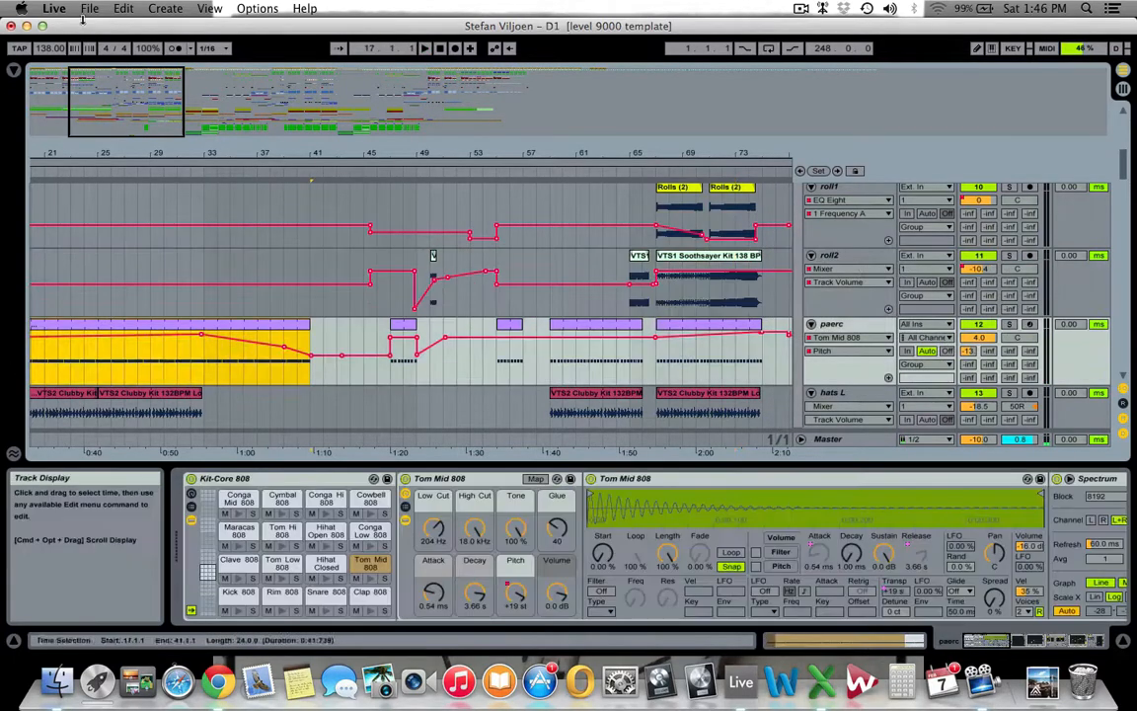
{"action": "left_click_drag", "start_coordinate": [147, 117], "coordinate": [145, 94]}
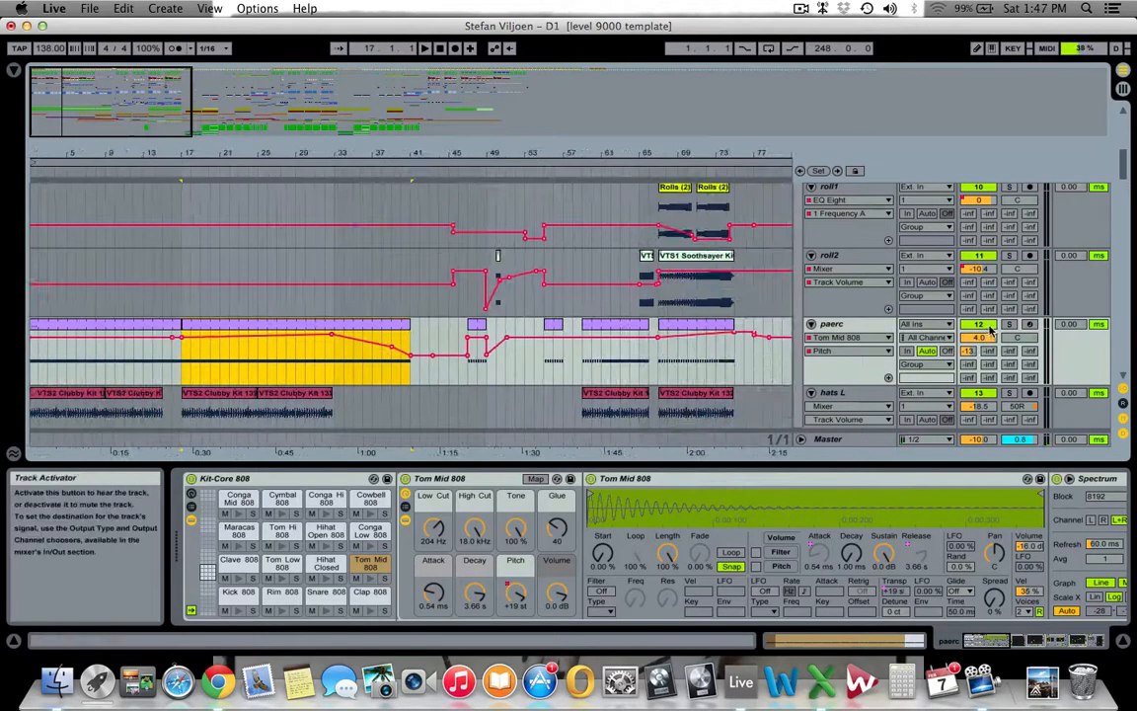
{"action": "key", "text": "space"}
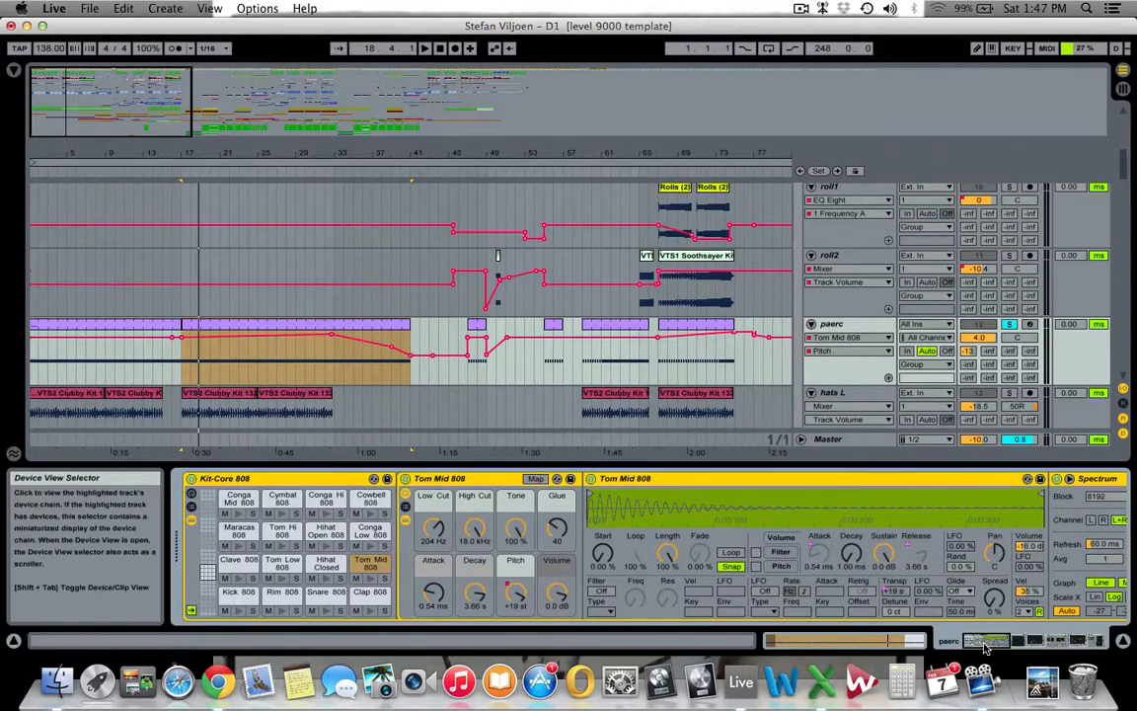
{"action": "left_click_drag", "start_coordinate": [985, 645], "coordinate": [1028, 646]}
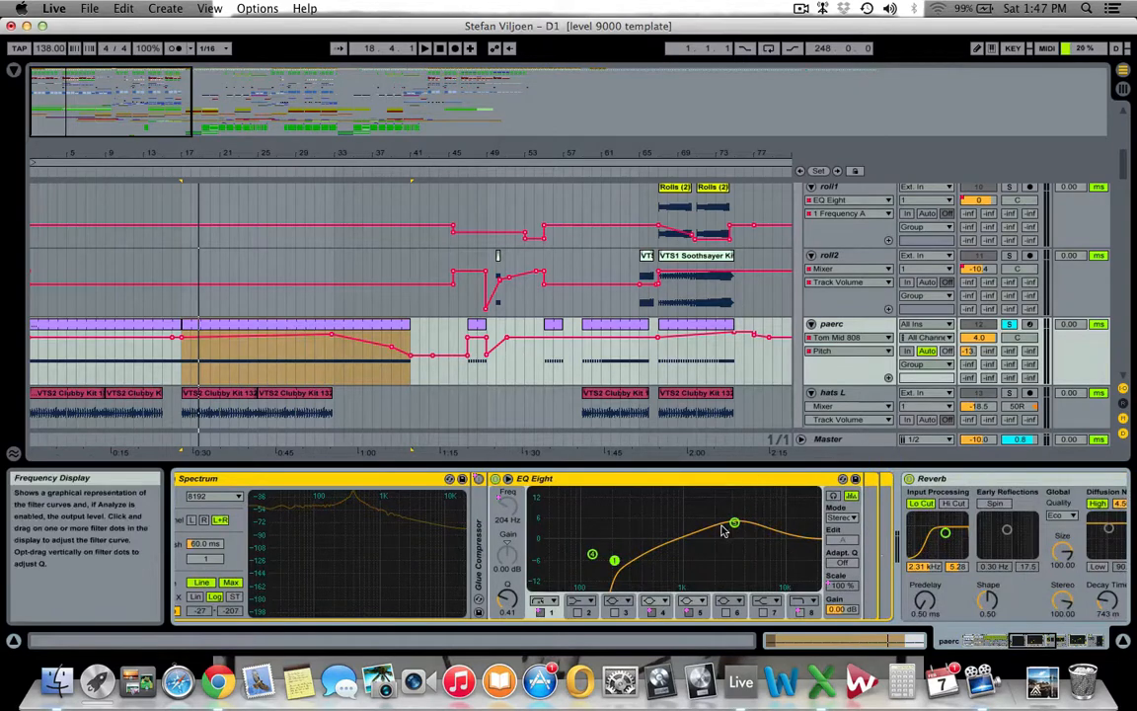
{"action": "left_click_drag", "start_coordinate": [1044, 646], "coordinate": [1076, 643]}
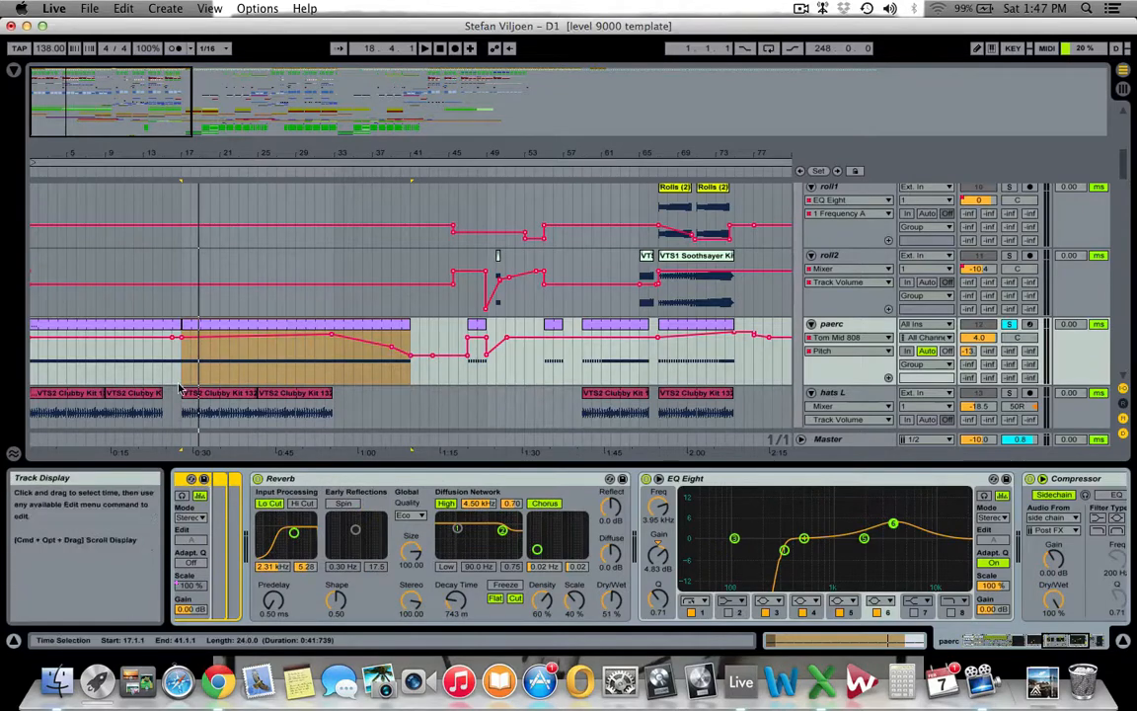
Play the soloed paerc track from bar 31 through its pitch automation, unsolo it to hear all tracks, and point out its bar 67 clip
{"action": "scroll", "coordinate": [208, 380], "scroll_direction": "down", "scroll_amount": 3}
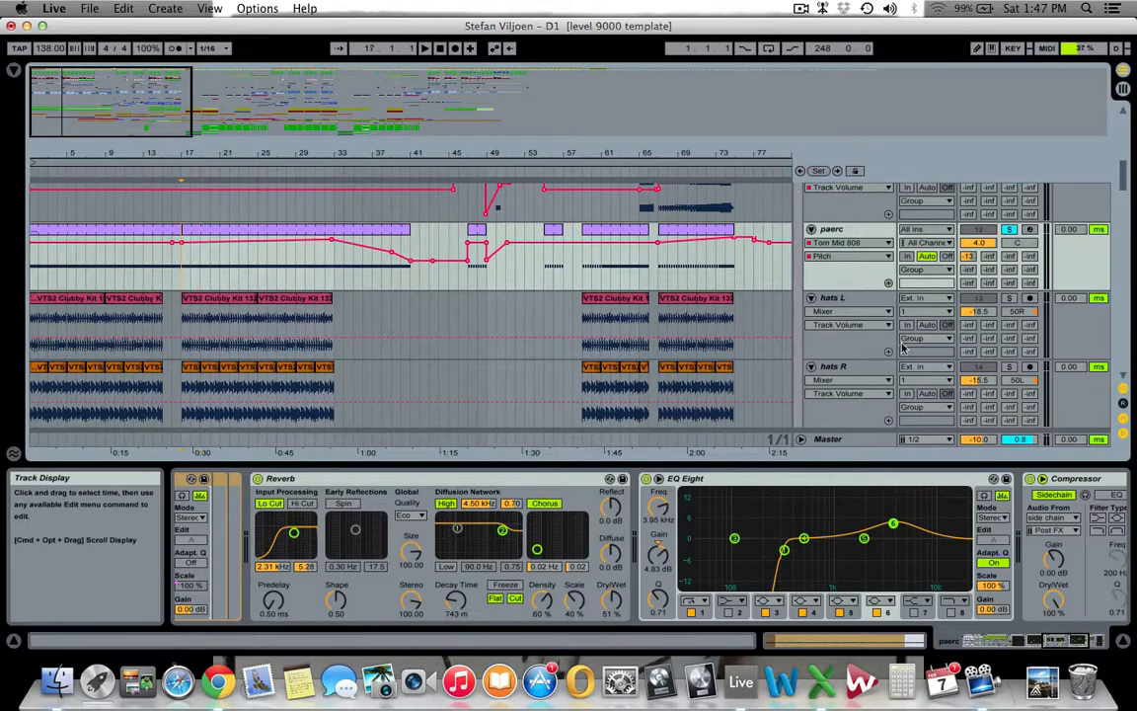
{"action": "left_click", "coordinate": [184, 215]}
{"action": "scroll", "coordinate": [294, 261], "scroll_direction": "down", "scroll_amount": 1}
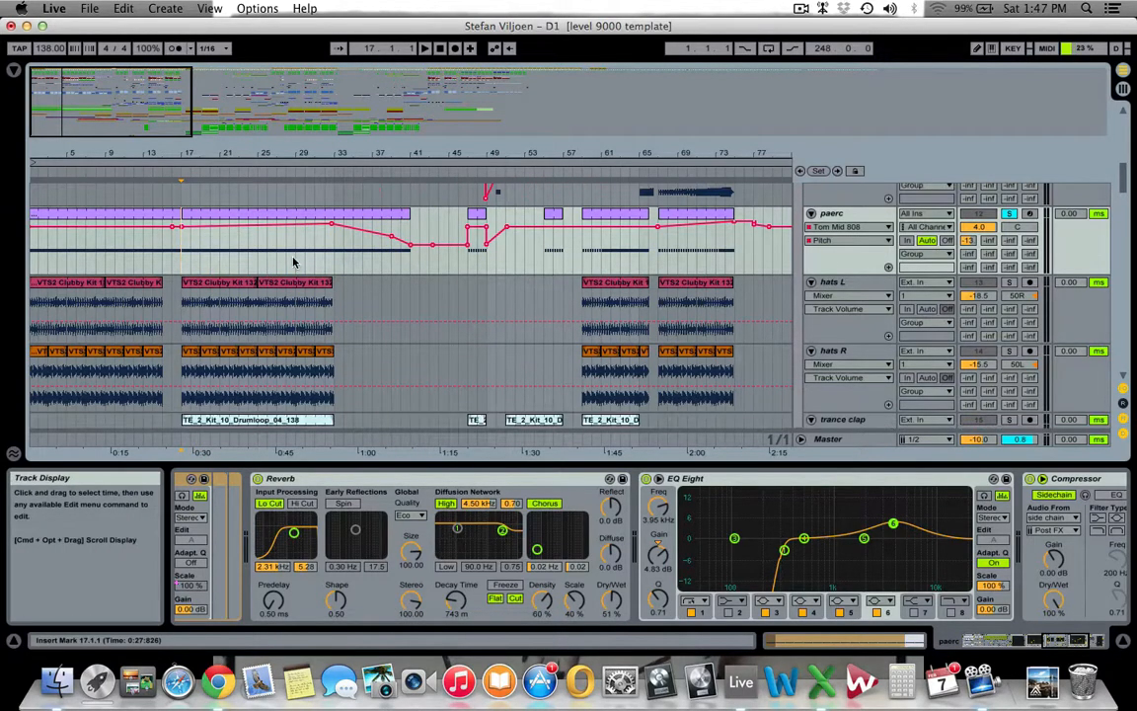
{"action": "key", "text": "space"}
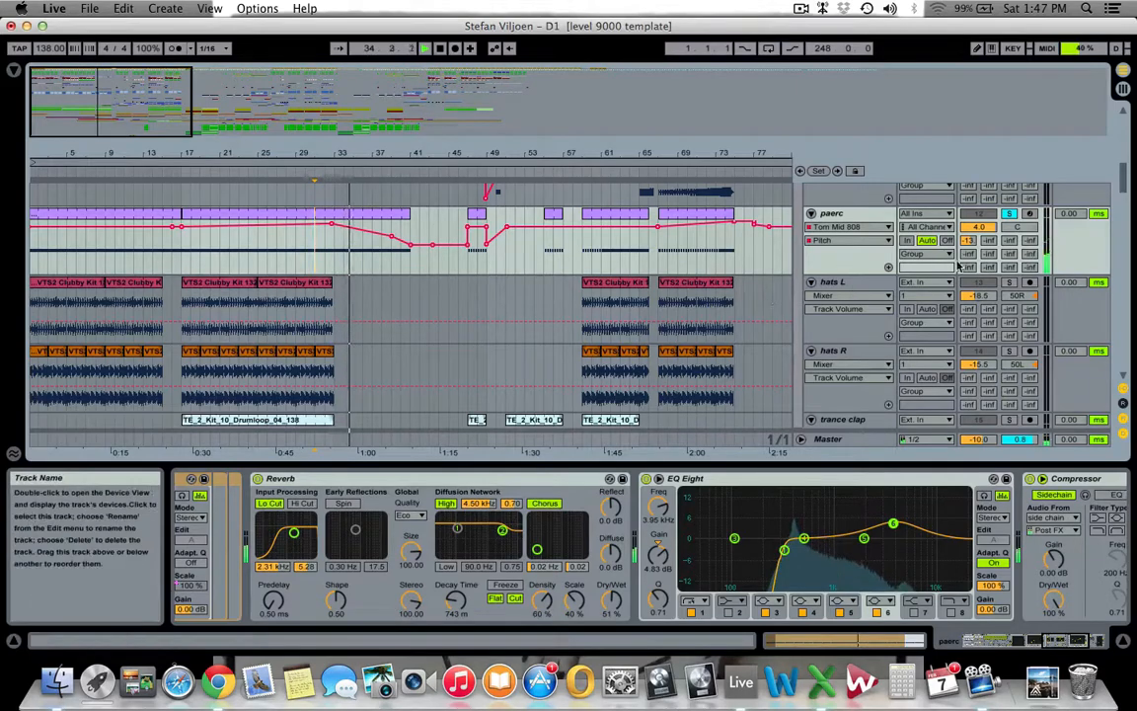
{"action": "left_click", "coordinate": [1008, 215]}
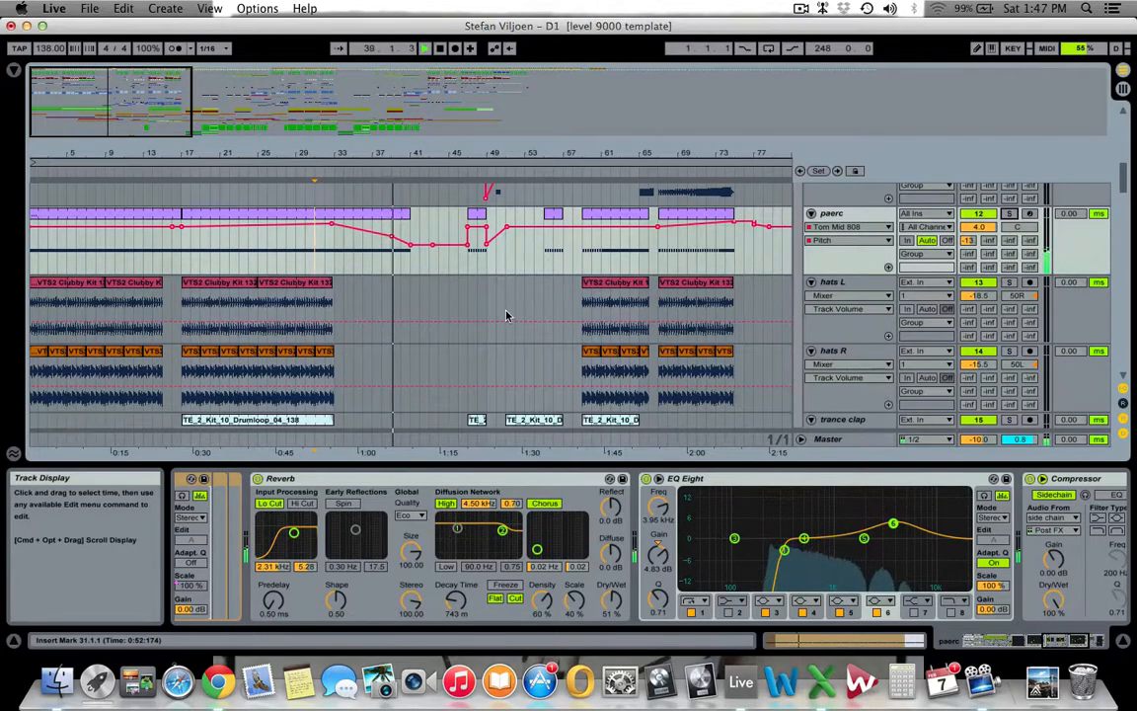
{"action": "left_click", "coordinate": [681, 219]}
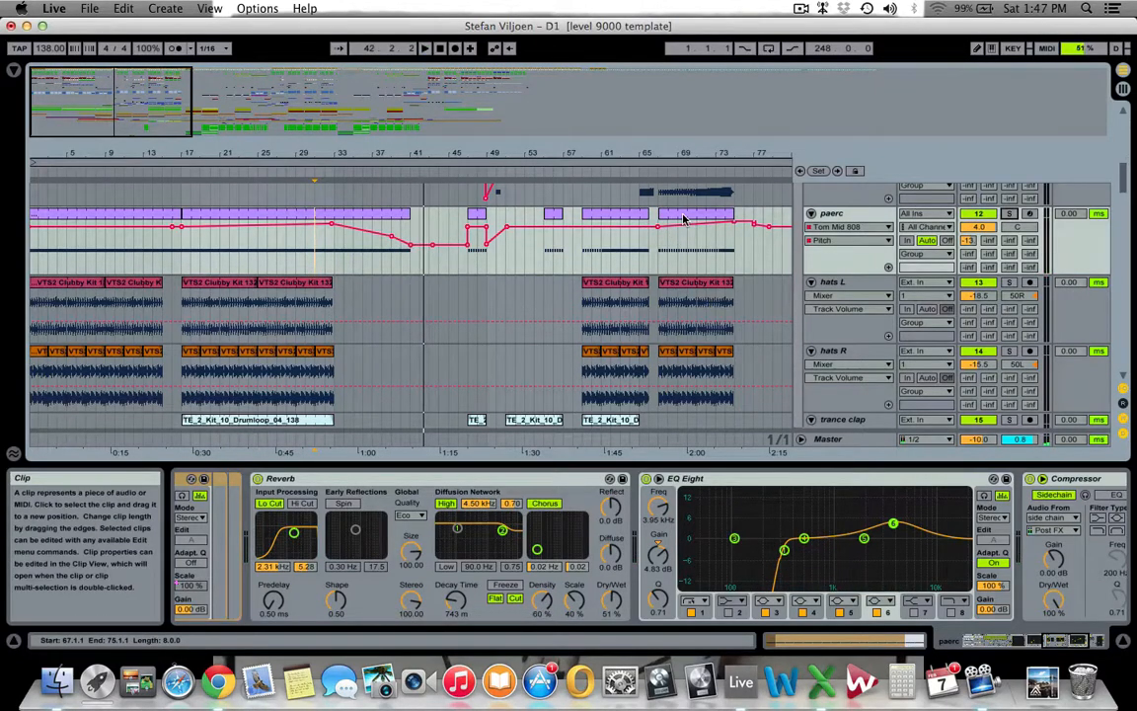
Play the paerc clip from bar 67, solo the track, and show the start of its device chain with Kit-Core 808 and the Pitch macro
{"action": "left_click", "coordinate": [685, 217]}
{"action": "key", "text": "space"}
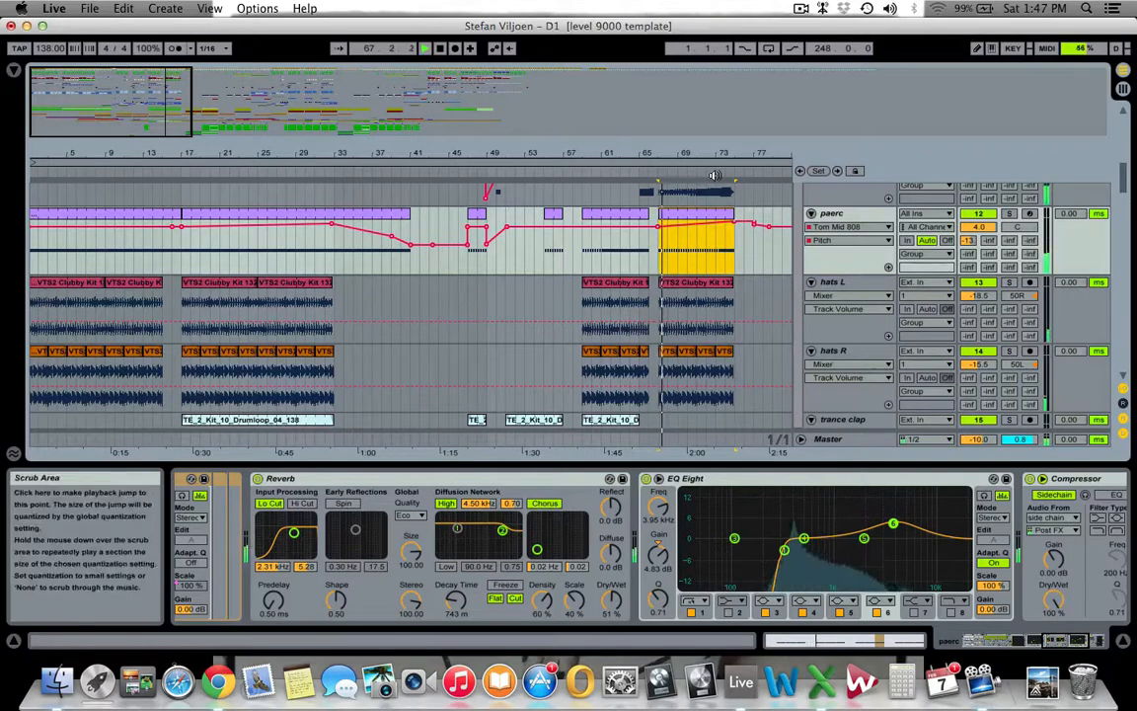
{"action": "left_click", "coordinate": [1008, 215]}
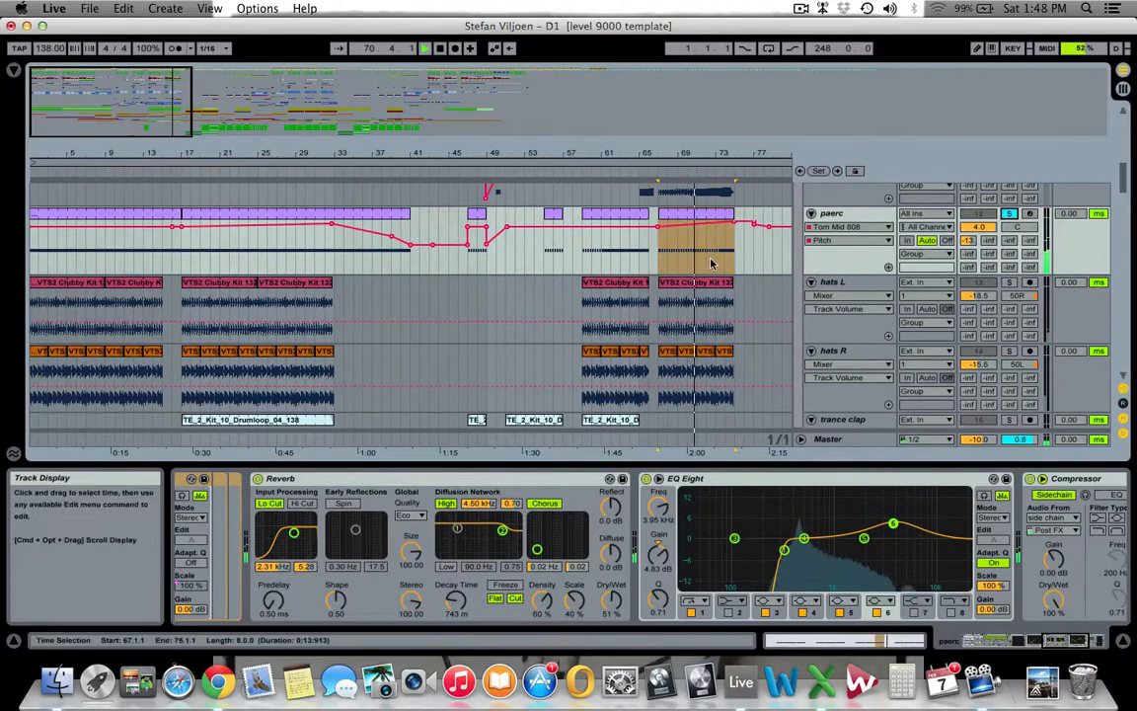
{"action": "scroll", "coordinate": [711, 255], "scroll_direction": "down", "scroll_amount": 1}
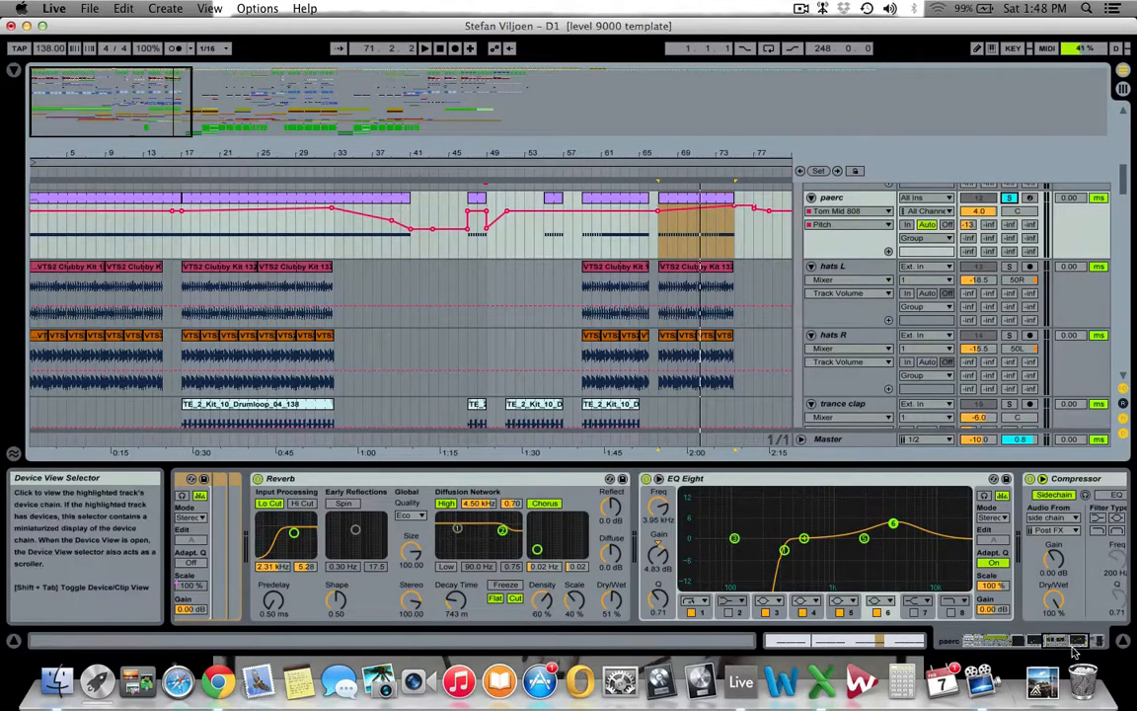
{"action": "left_click_drag", "start_coordinate": [1076, 651], "coordinate": [938, 643]}
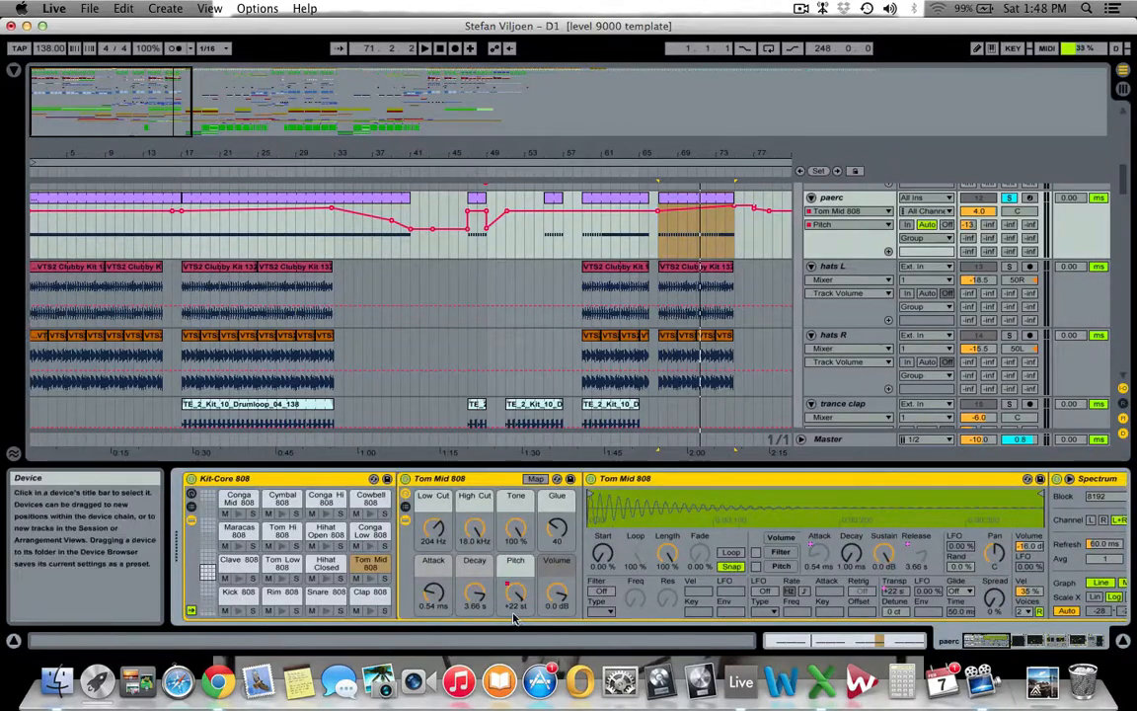
Show the hats L device chain, inspect the sample of its bar 17 clip, and return to the arrangement
{"action": "left_click", "coordinate": [839, 267]}
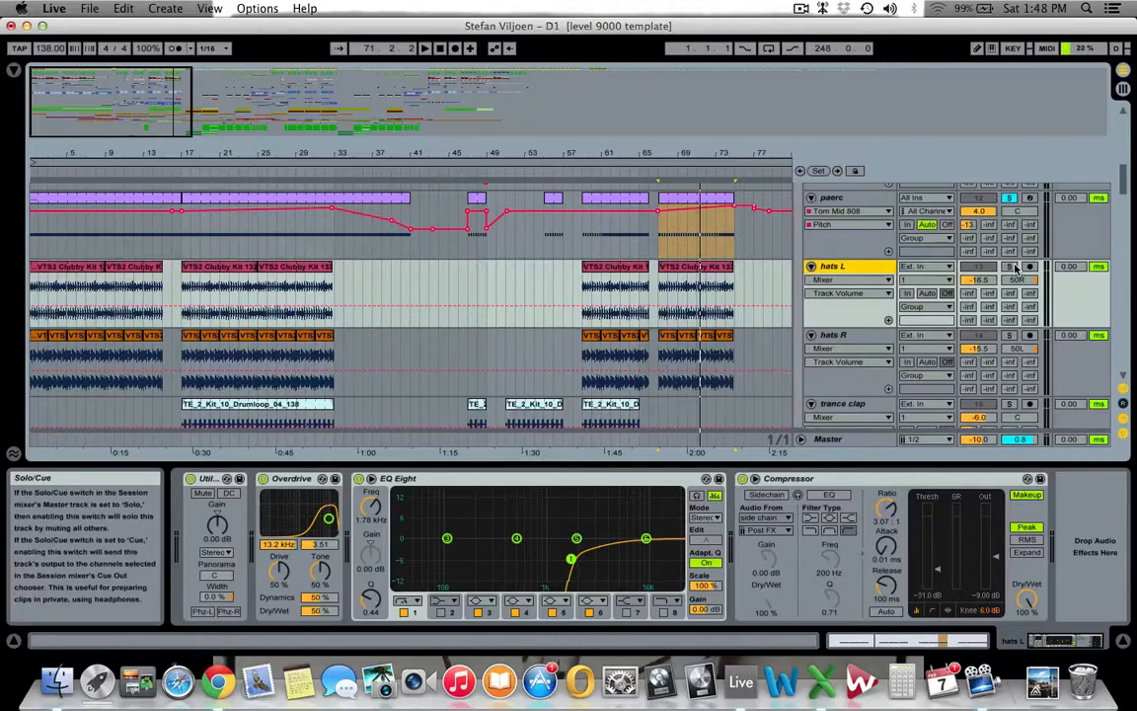
{"action": "double_click", "coordinate": [244, 268]}
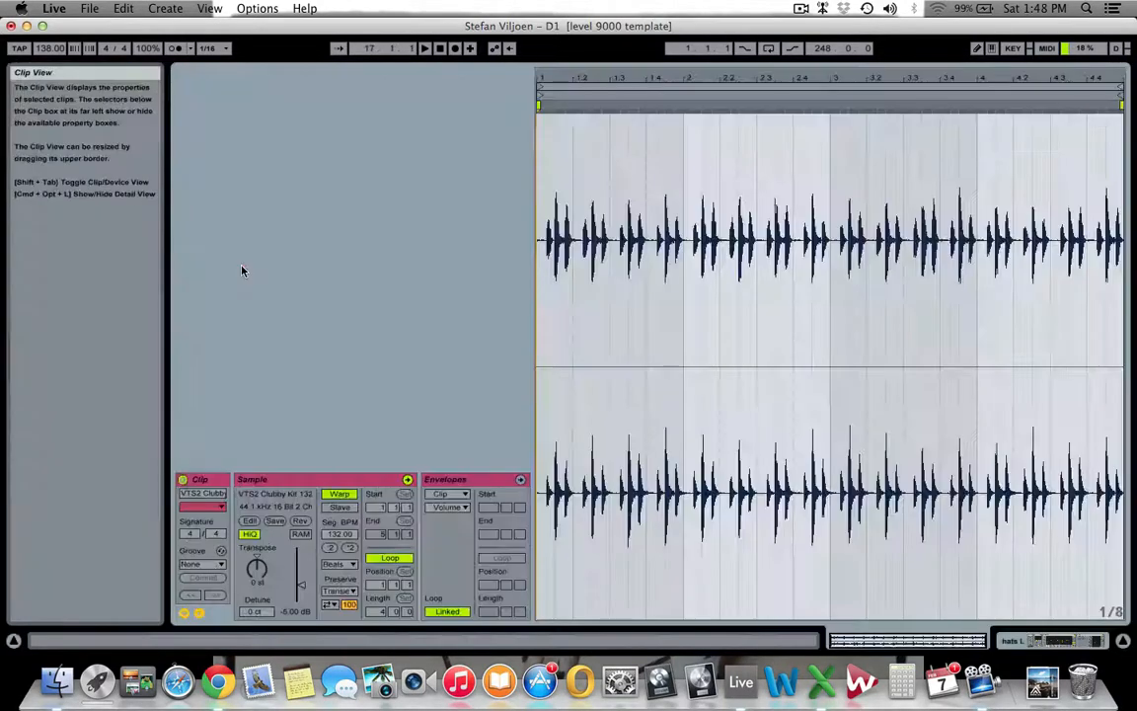
{"action": "left_click", "coordinate": [440, 506]}
{"action": "left_click", "coordinate": [451, 373]}
{"action": "key", "text": "Tab"}
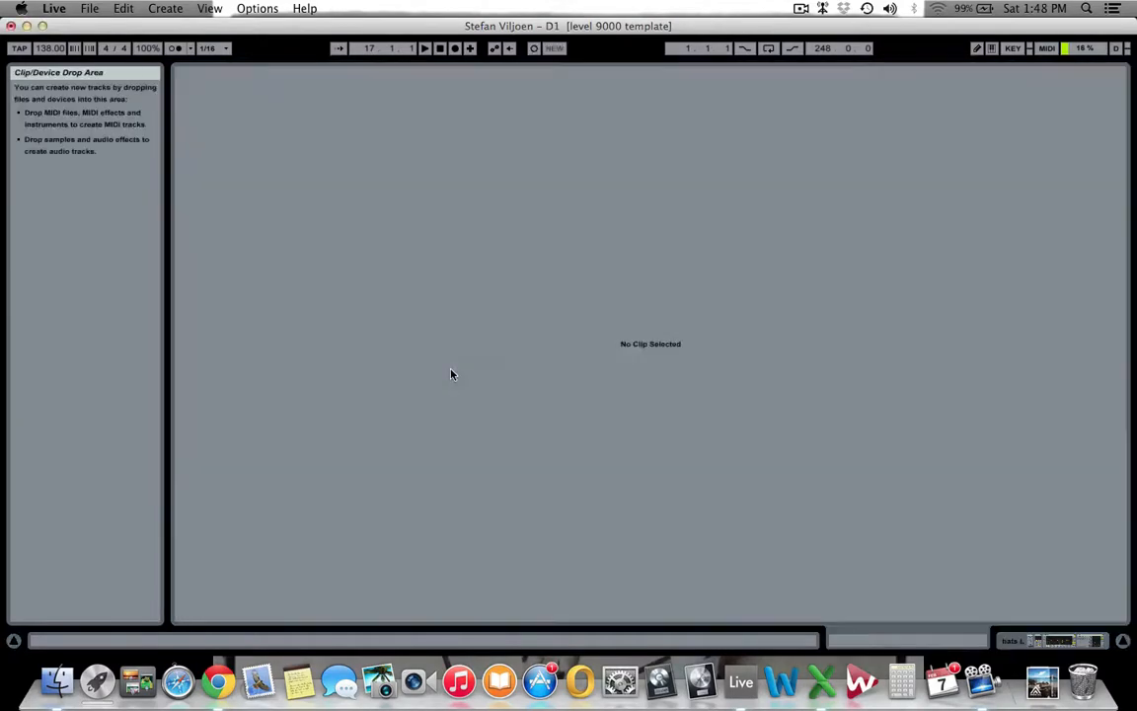
{"action": "key", "text": "shift+Tab"}
{"action": "key", "text": "Tab"}
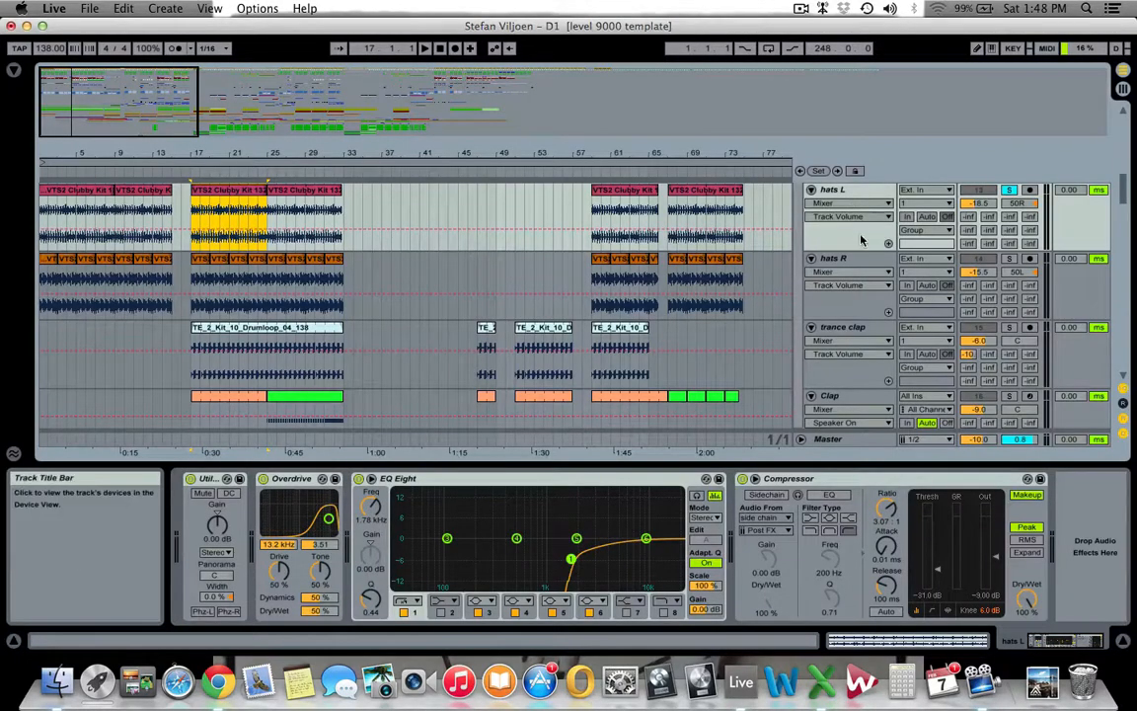
Examine the Overdrive, EQ Eight and Compressor on the soloed hats L track and play it from bar 17
{"action": "left_click", "coordinate": [1010, 192]}
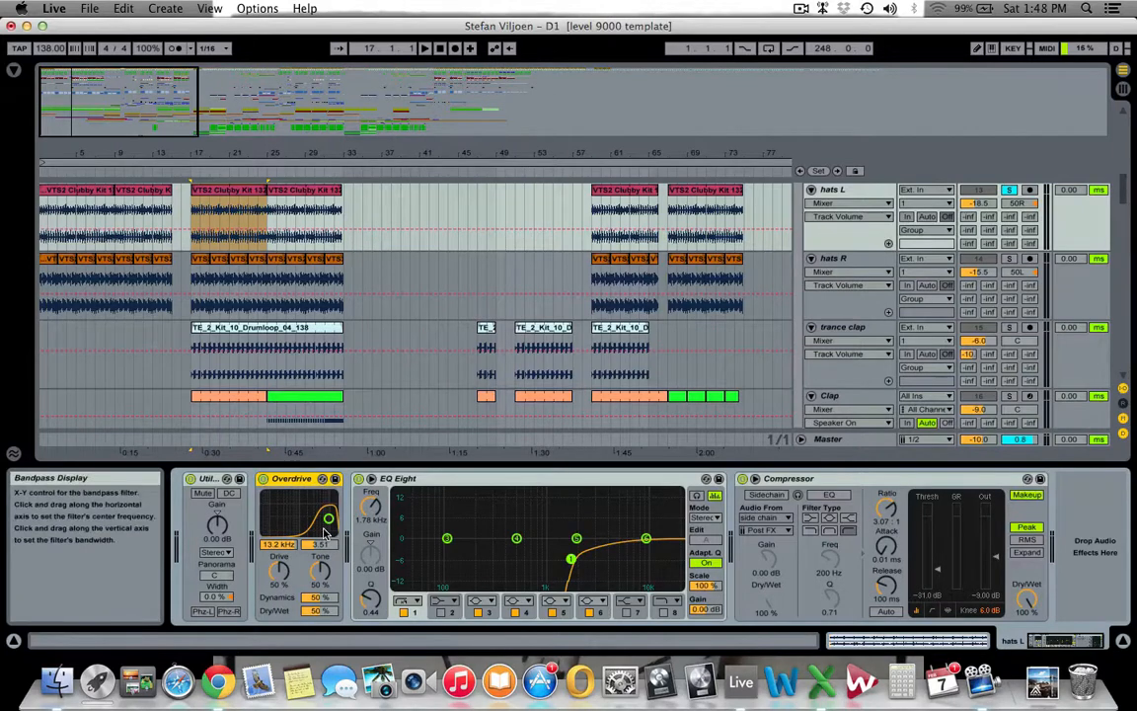
{"action": "left_click", "coordinate": [442, 479]}
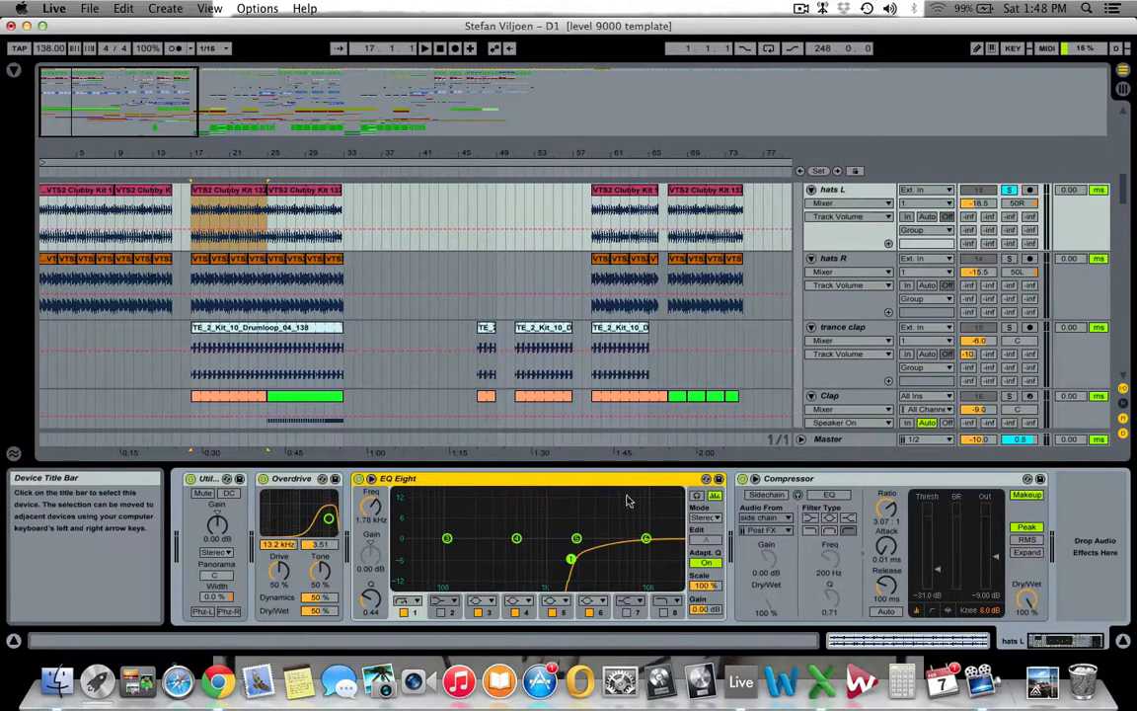
{"action": "left_click", "coordinate": [959, 481]}
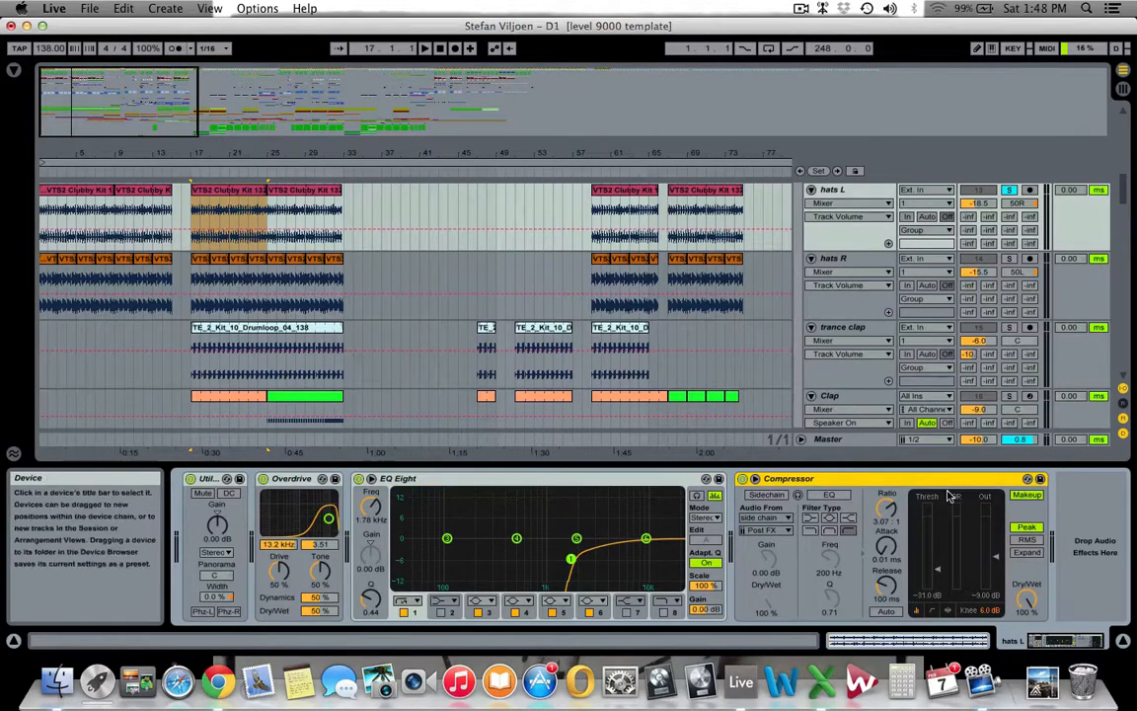
{"action": "key", "text": "space"}
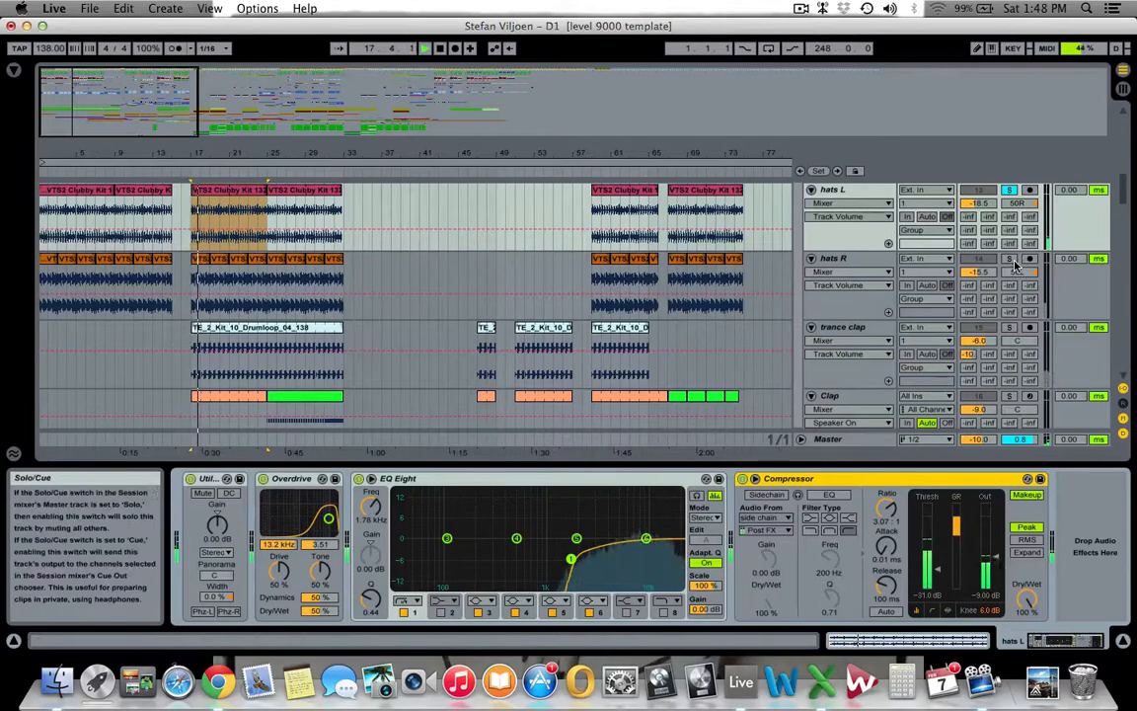
{"action": "key", "text": "space"}
Switch the solo to hats R, play it from bar 17 and show its device chain
{"action": "left_click", "coordinate": [1011, 262]}
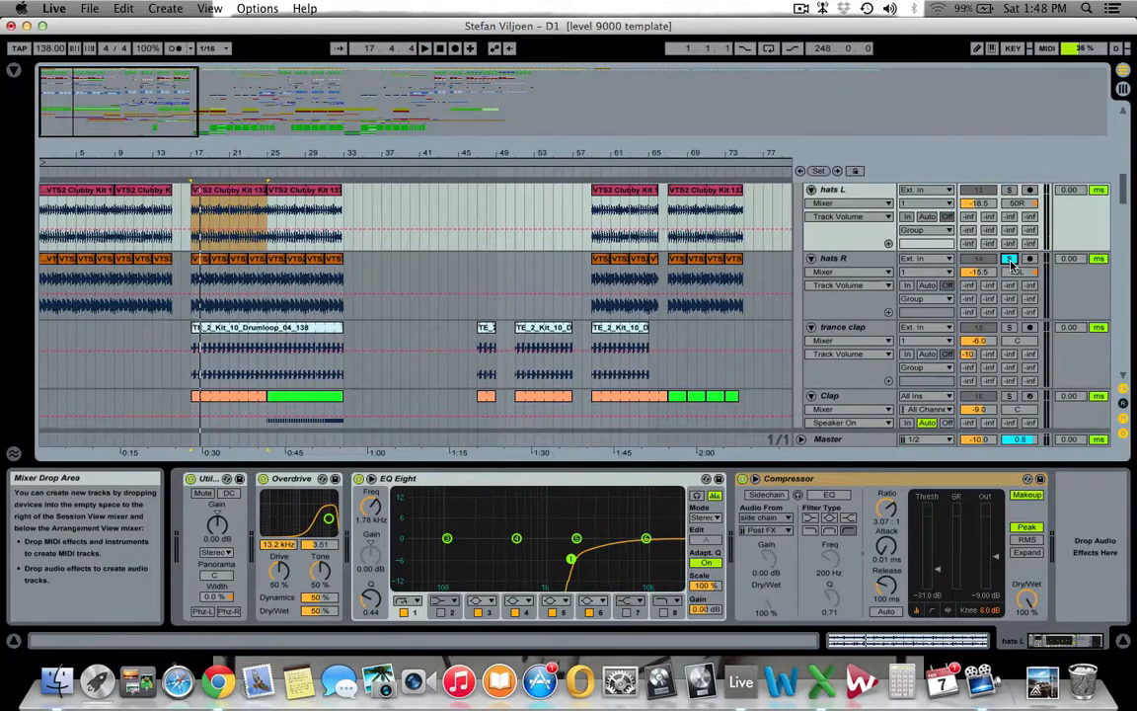
{"action": "key", "text": "space"}
{"action": "left_click", "coordinate": [859, 261]}
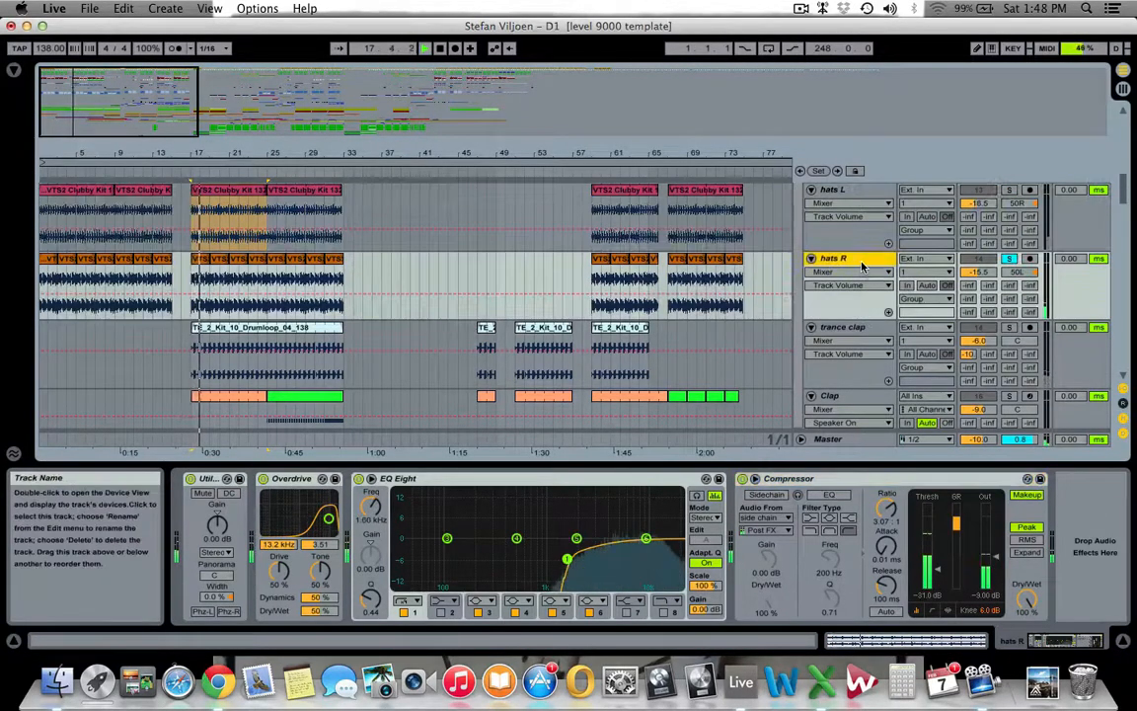
{"action": "key", "text": "space"}
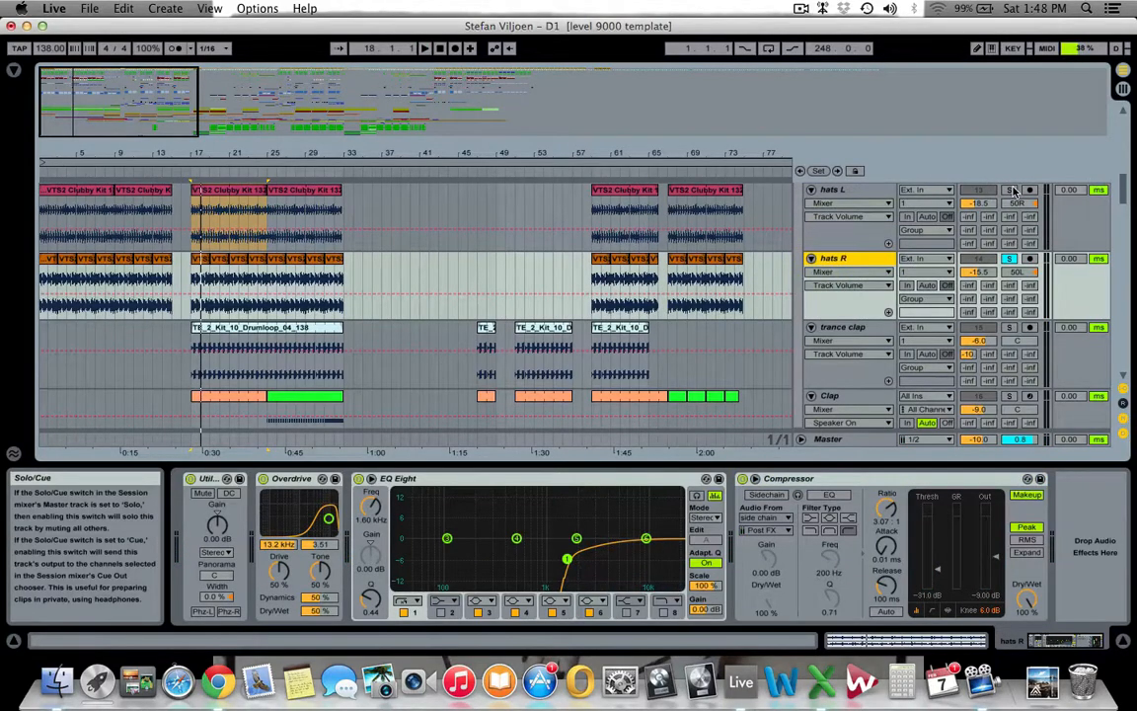
Play hats L and hats R soloed together from bar 17, and again with the kick buss added to the solo
{"action": "key", "text": "space"}
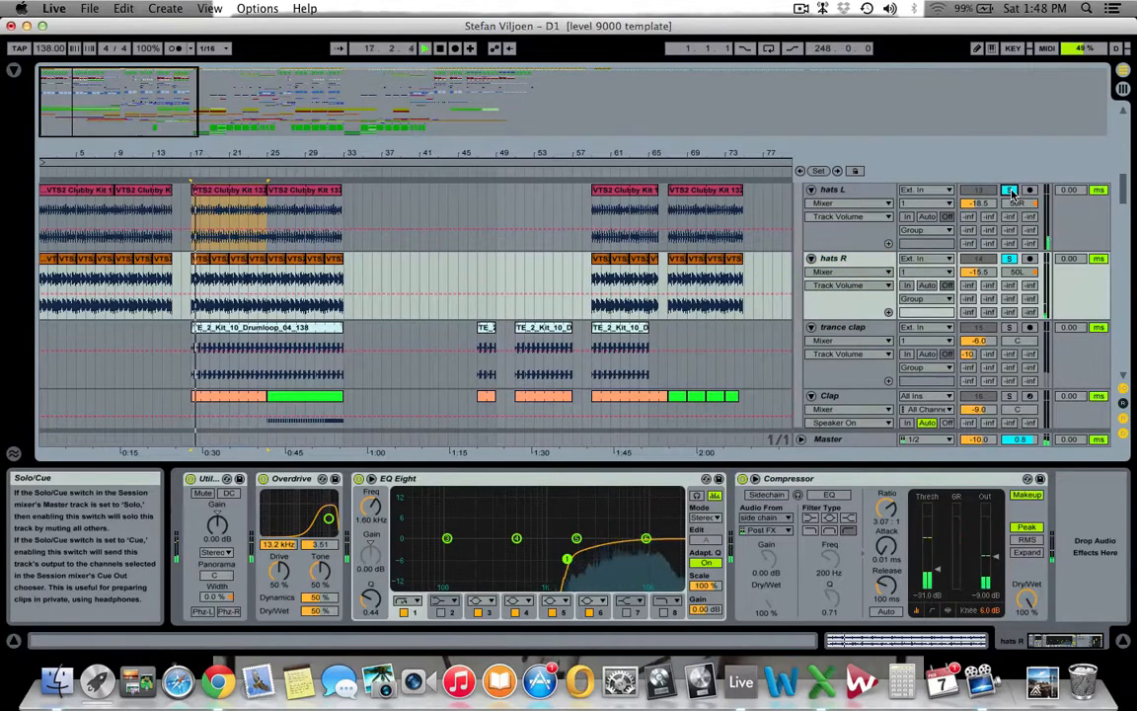
{"action": "key", "text": "space"}
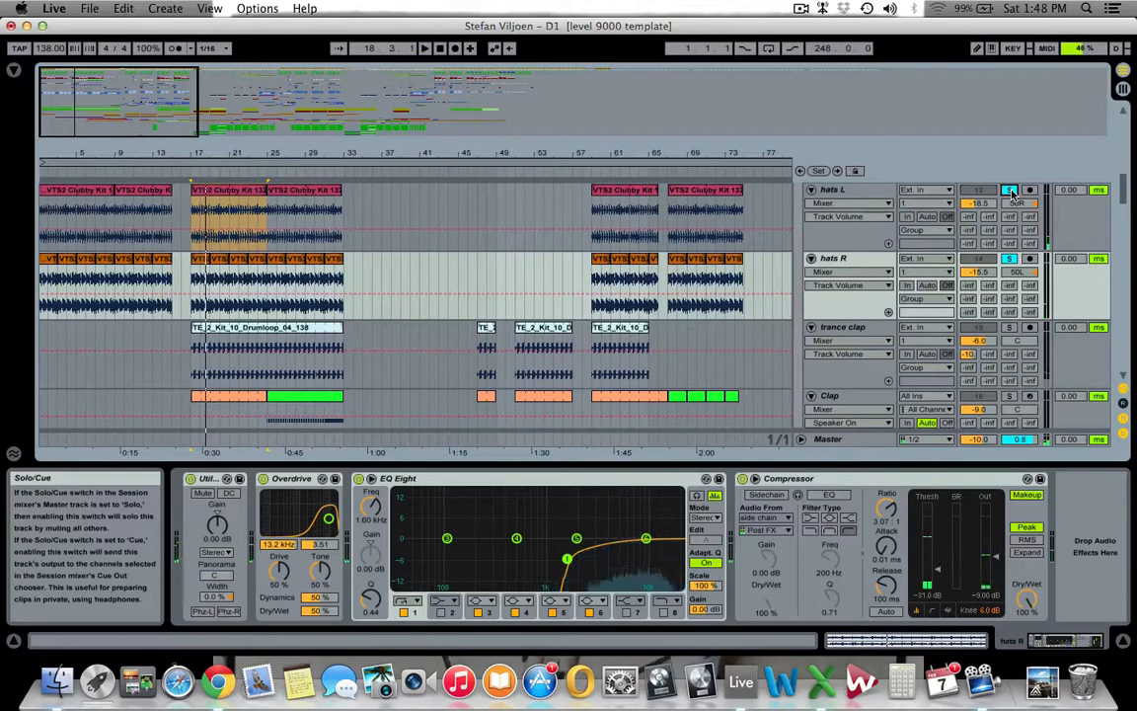
{"action": "scroll", "coordinate": [1010, 194], "scroll_direction": "up", "scroll_amount": 10}
{"action": "scroll", "coordinate": [1009, 203], "scroll_direction": "down", "scroll_amount": 3}
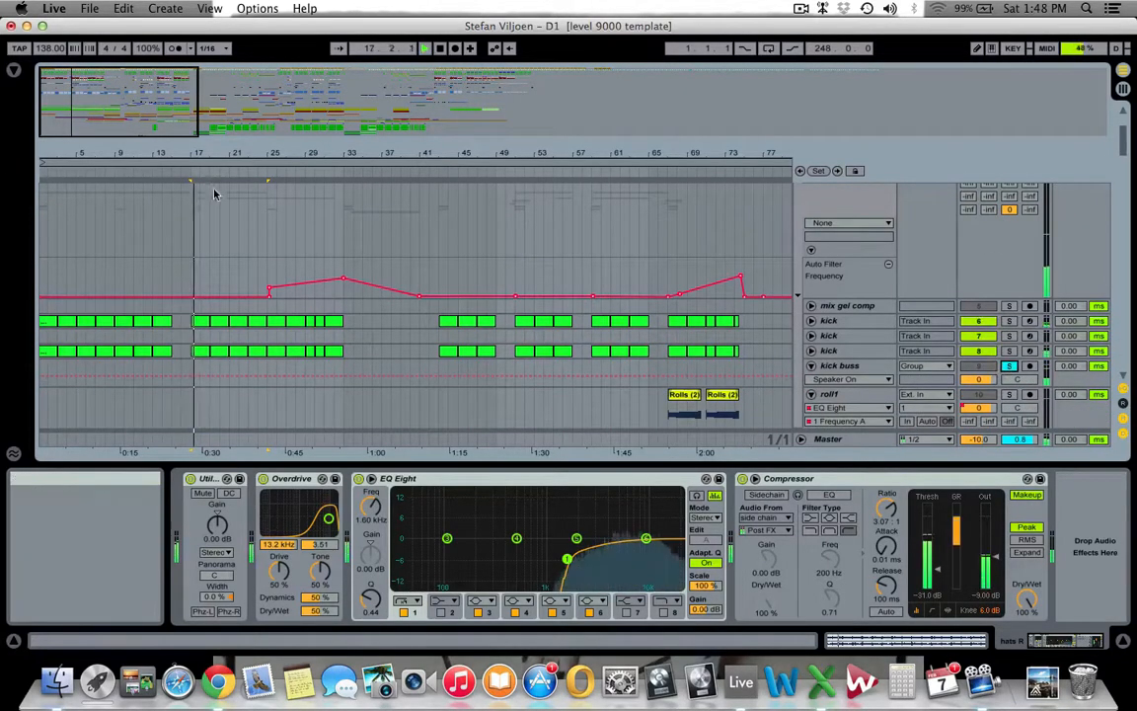
Solo the Hats track and play it from bar 17, then add open Hat to the solo and play both
{"action": "scroll", "coordinate": [330, 236], "scroll_direction": "down", "scroll_amount": 10}
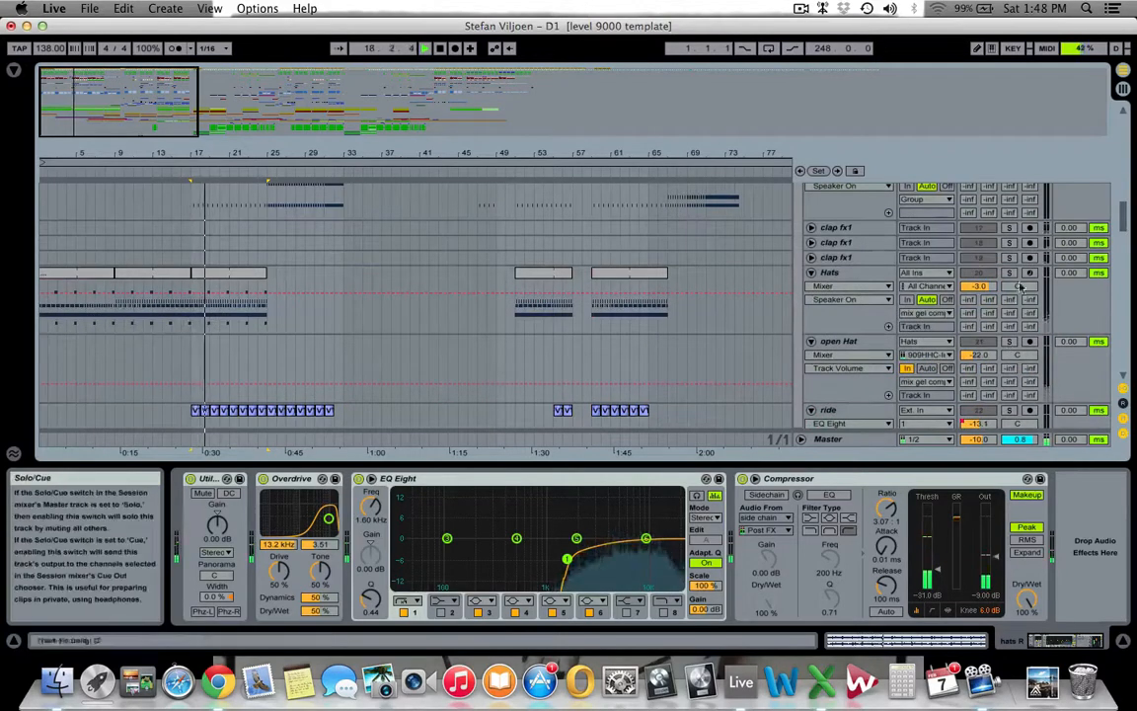
{"action": "key", "text": "space"}
{"action": "key", "text": "space"}
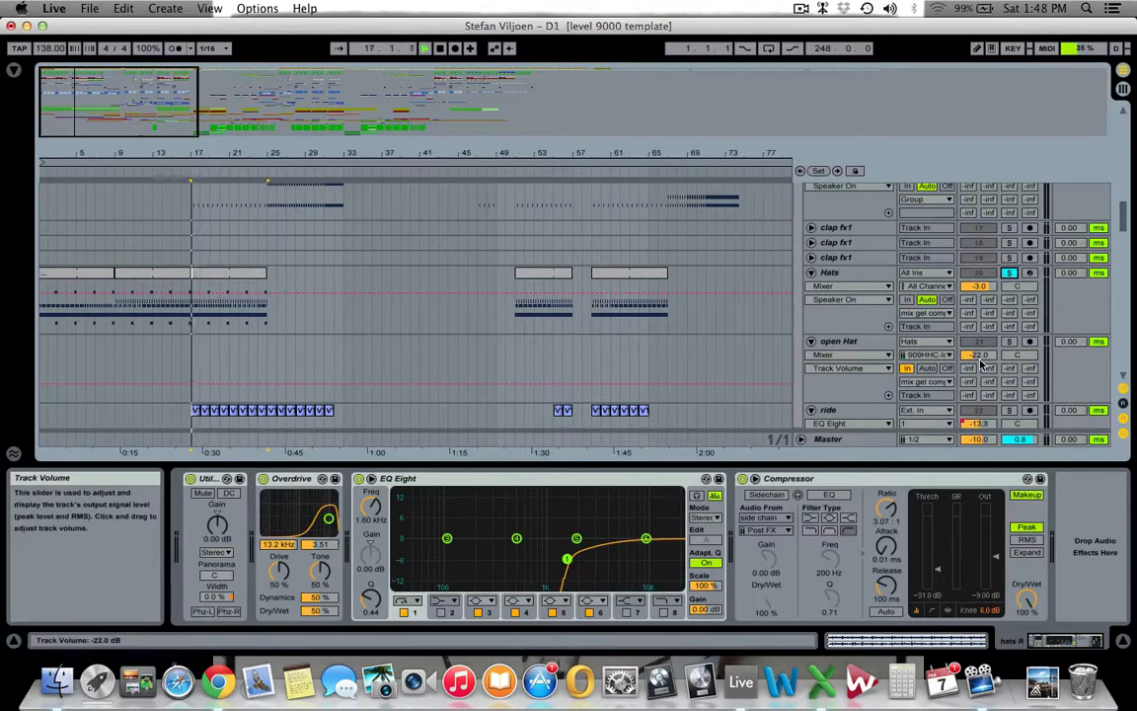
{"action": "key", "text": "space"}
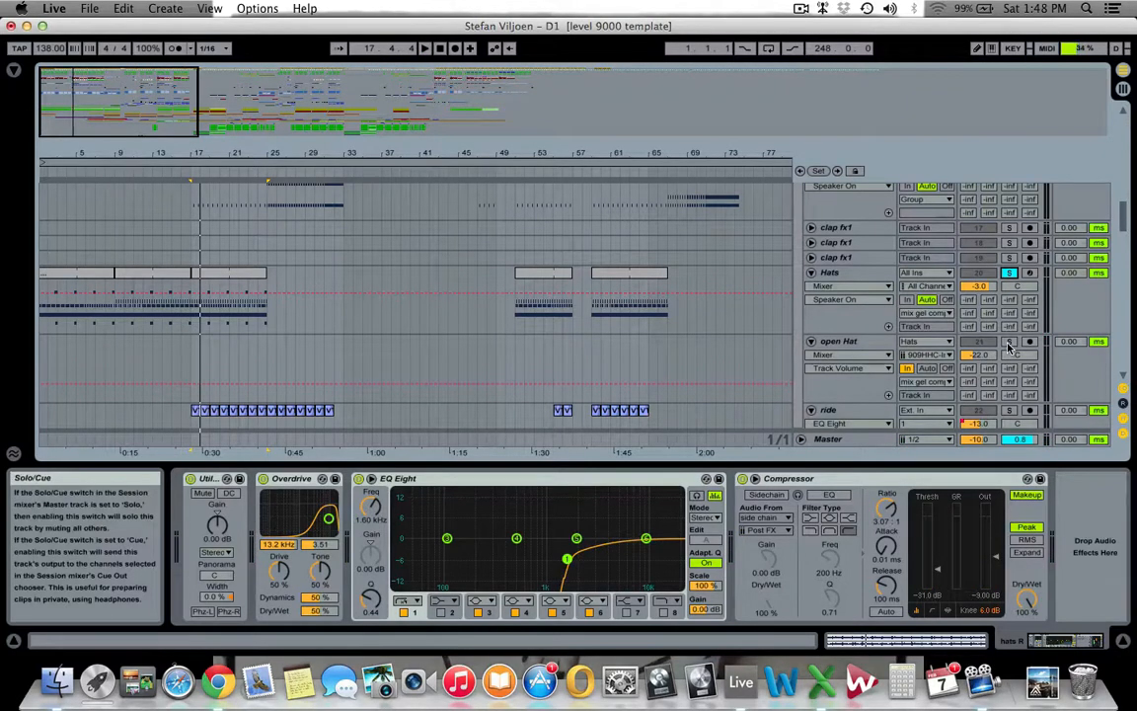
{"action": "key", "text": "space"}
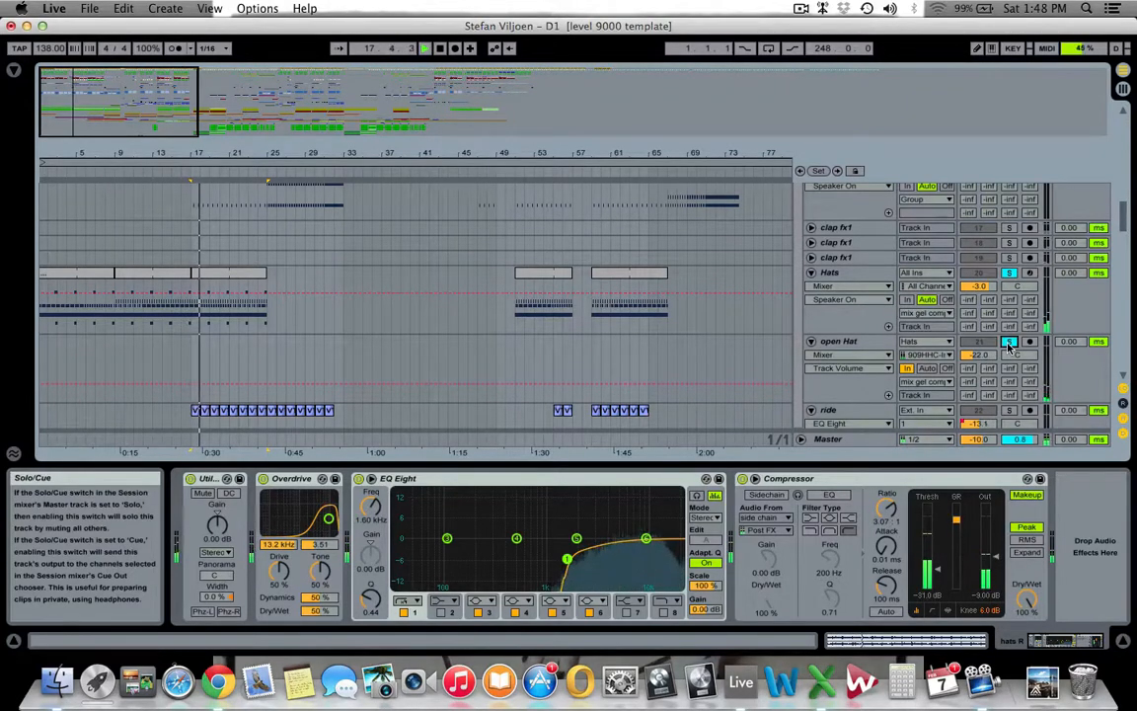
Examine the open Hat device chain through to the Compressor, comparing the soloed sound with its Simple Delay off and on
{"action": "left_click", "coordinate": [848, 343]}
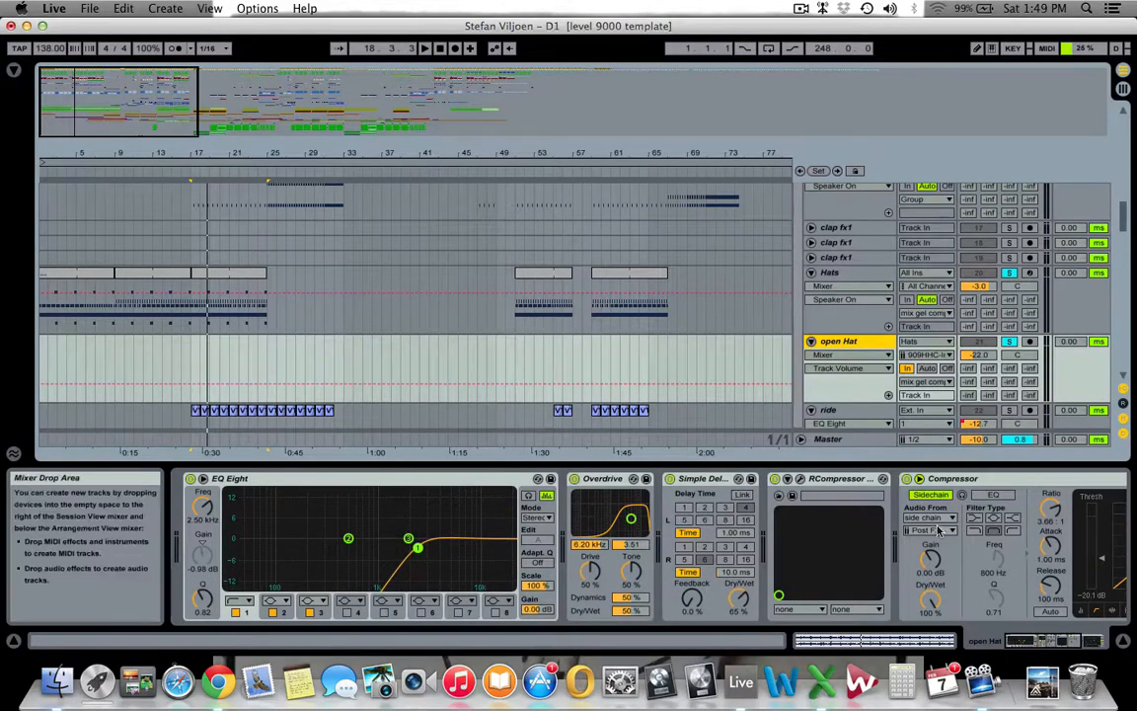
{"action": "left_click", "coordinate": [688, 478]}
{"action": "key", "text": "space"}
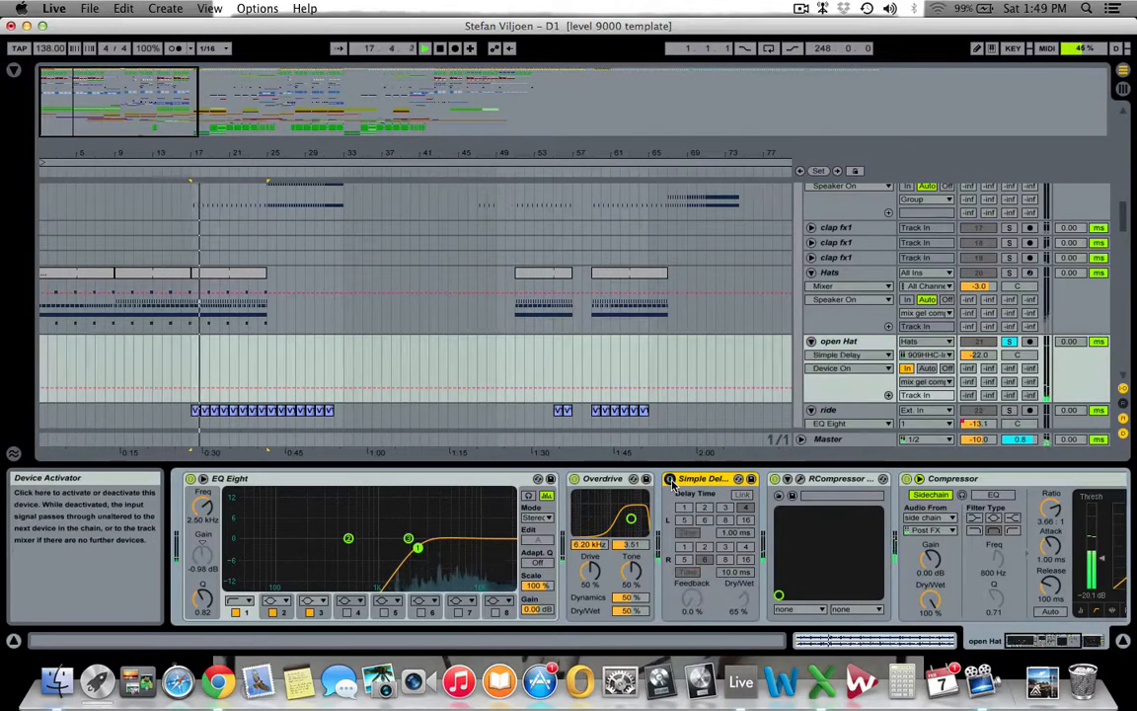
{"action": "left_click", "coordinate": [671, 480]}
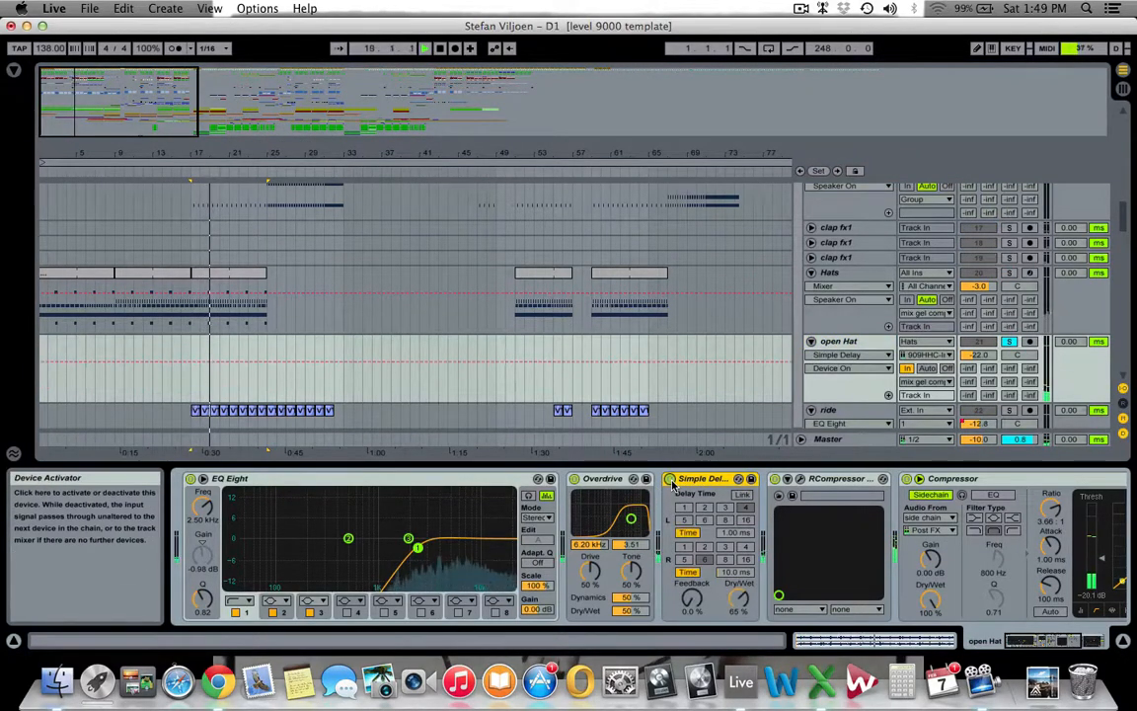
{"action": "key", "text": "space"}
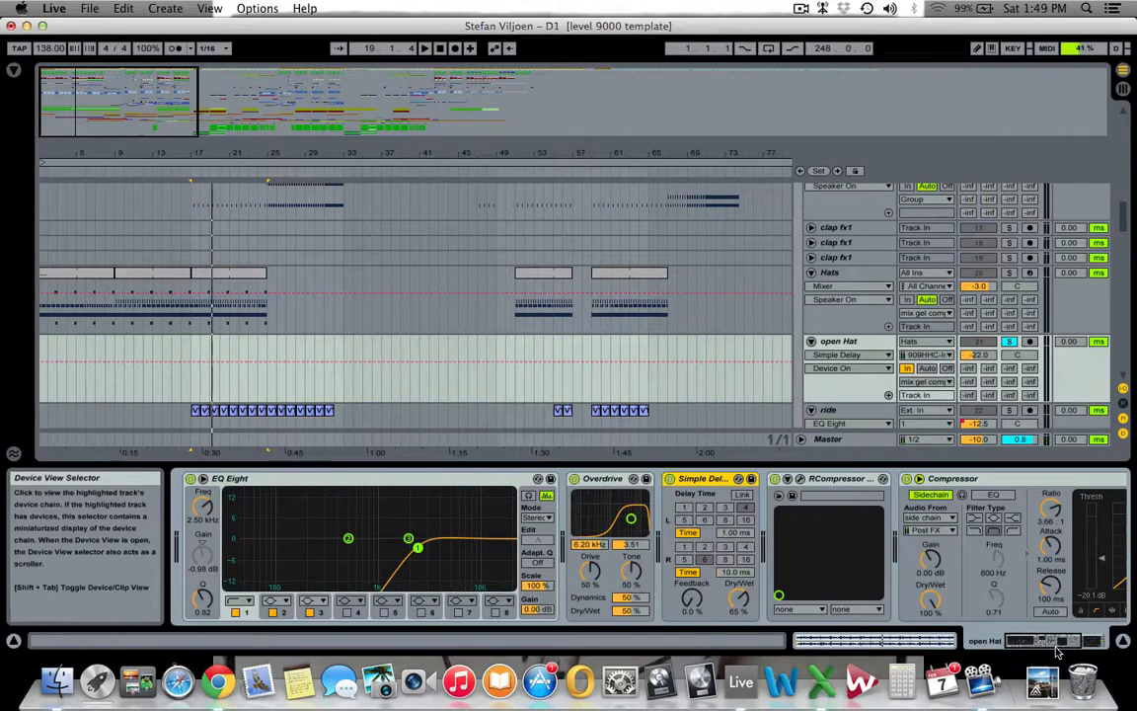
{"action": "mouse_move", "coordinate": [1043, 640]}
{"action": "left_mouse_down"}
{"action": "mouse_move", "coordinate": [1065, 641]}
{"action": "mouse_move", "coordinate": [1054, 638]}
{"action": "left_mouse_up"}
Show the ride track's device chain, play it soloed from bar 17, and undo the accidental change to its Output Gain automation
{"action": "scroll", "coordinate": [785, 379], "scroll_direction": "down", "scroll_amount": 6}
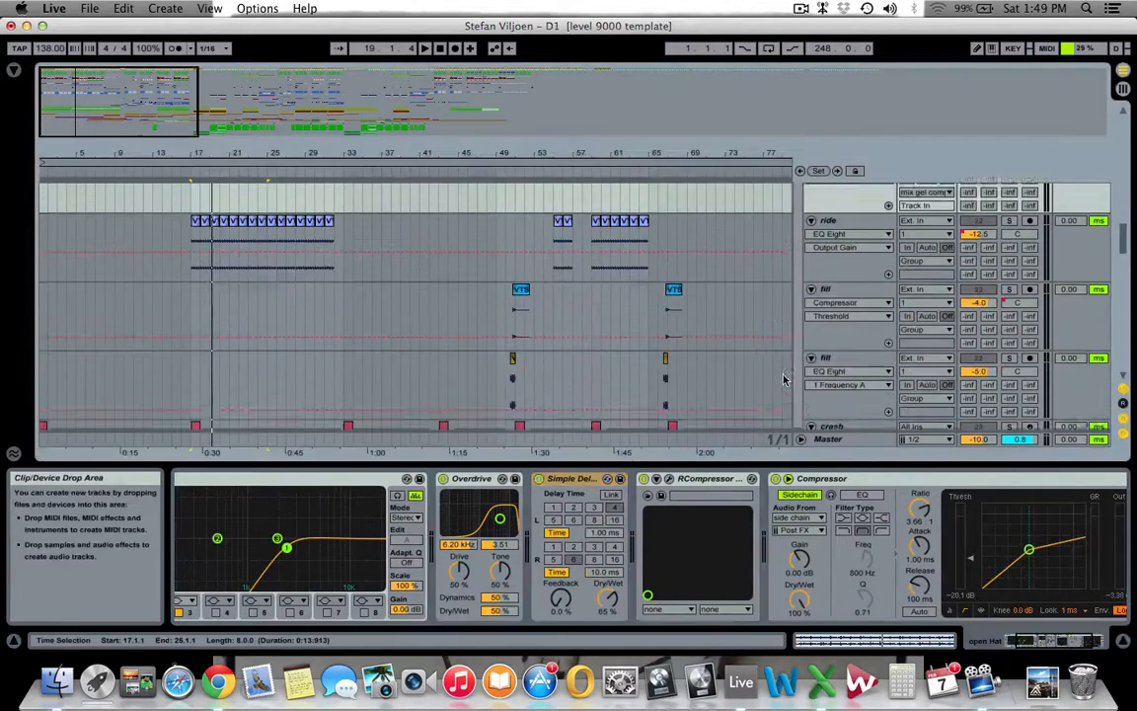
{"action": "scroll", "coordinate": [784, 379], "scroll_direction": "up", "scroll_amount": 2}
{"action": "left_click", "coordinate": [839, 252]}
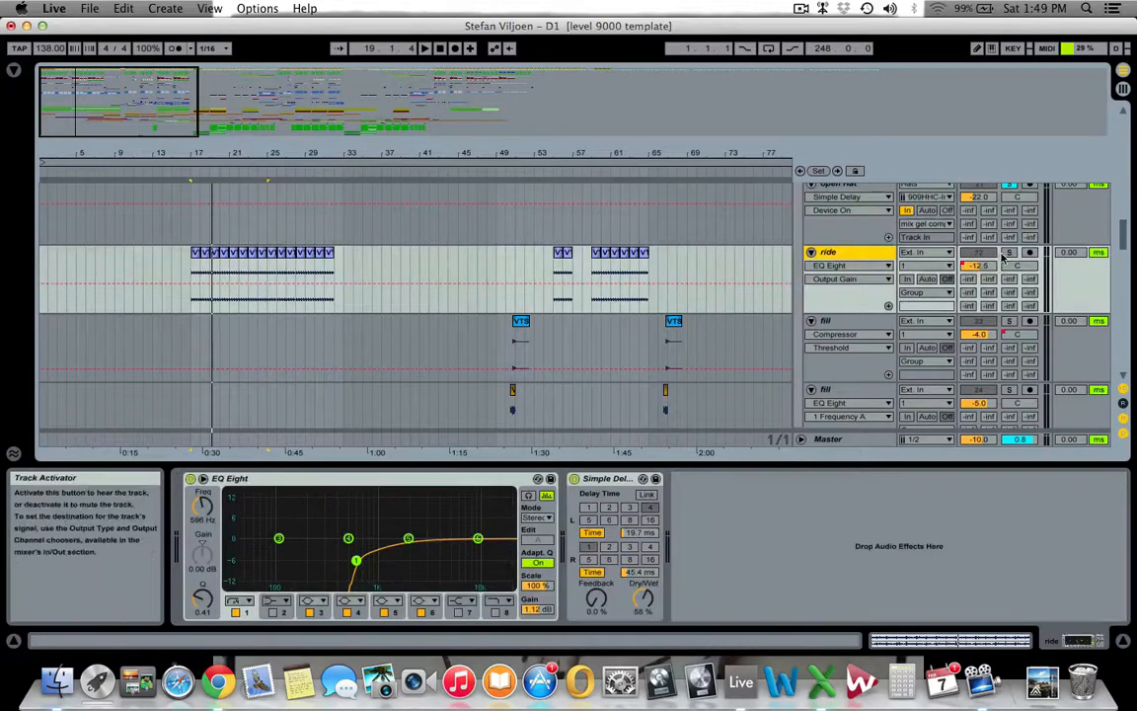
{"action": "left_click", "coordinate": [1008, 253]}
{"action": "left_click", "coordinate": [266, 285]}
{"action": "key", "text": "space"}
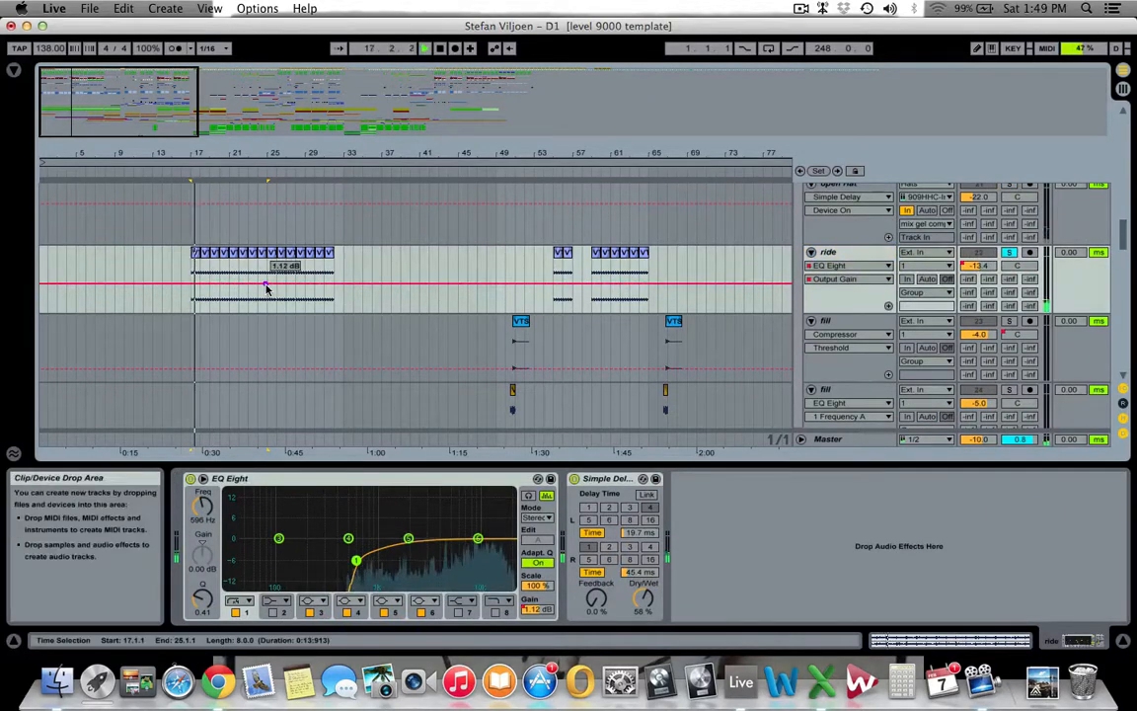
{"action": "key", "text": "space"}
{"action": "left_click_drag", "start_coordinate": [266, 286], "coordinate": [265, 284]}
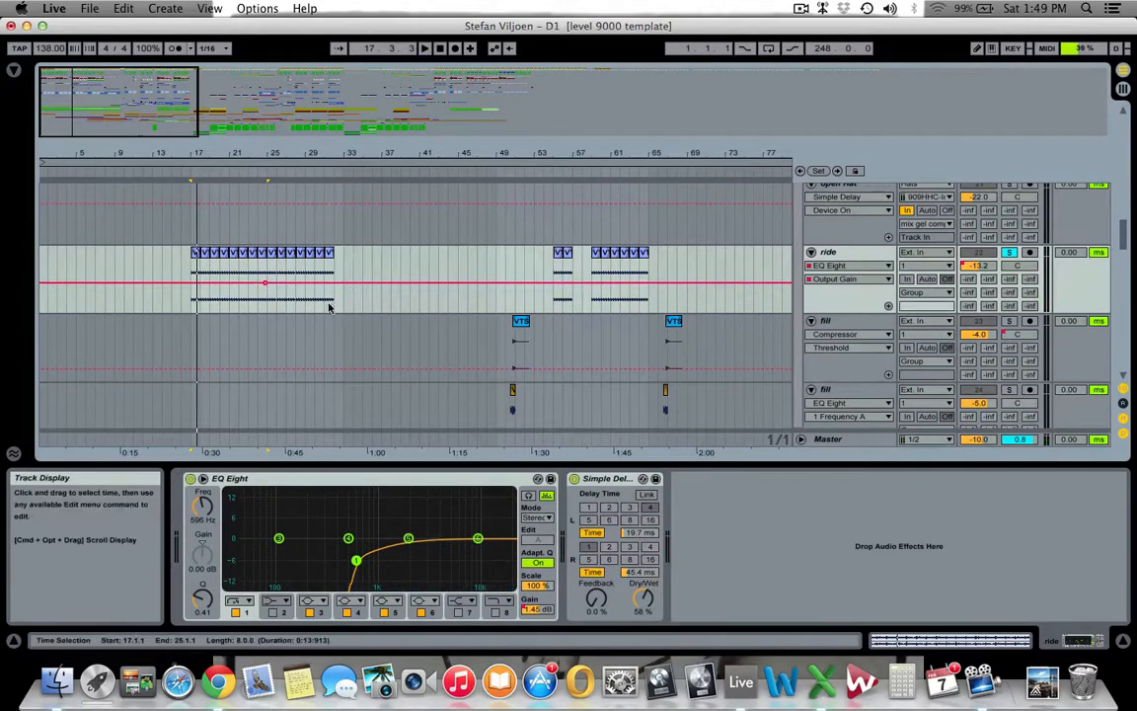
{"action": "key", "text": "super+z"}
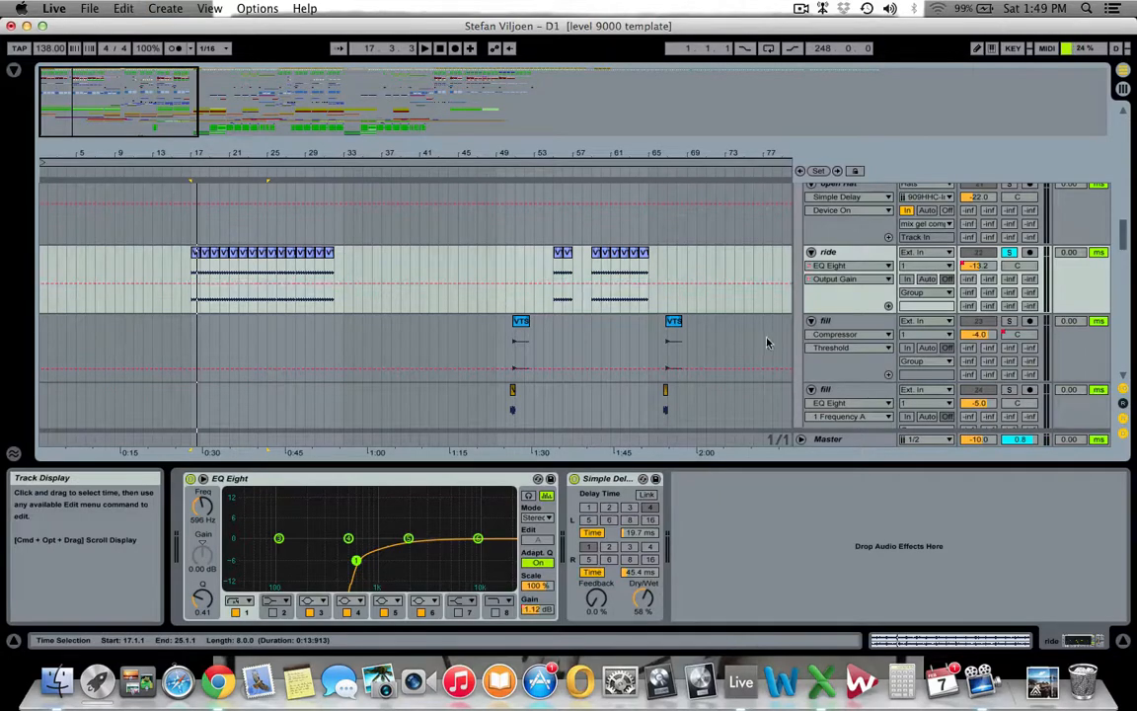
Show the device chain of the first fill track, solo both fill tracks and play them from bar 50
{"action": "left_click", "coordinate": [864, 322]}
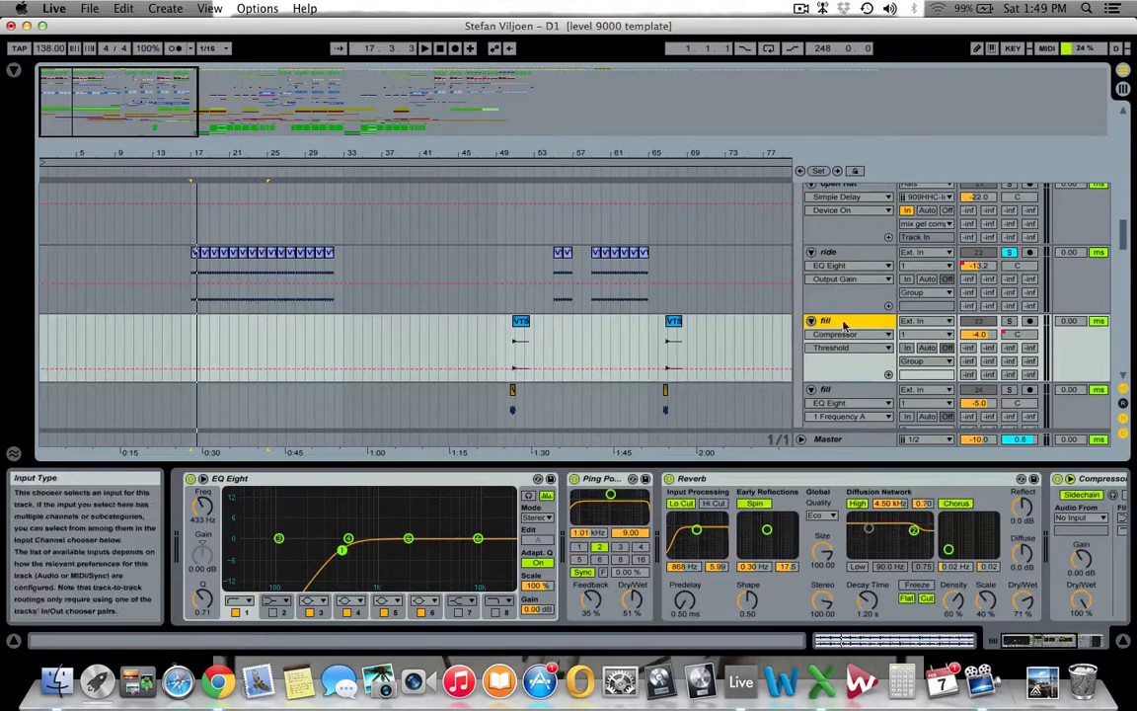
{"action": "left_click", "coordinate": [505, 344]}
{"action": "left_click", "coordinate": [1010, 322]}
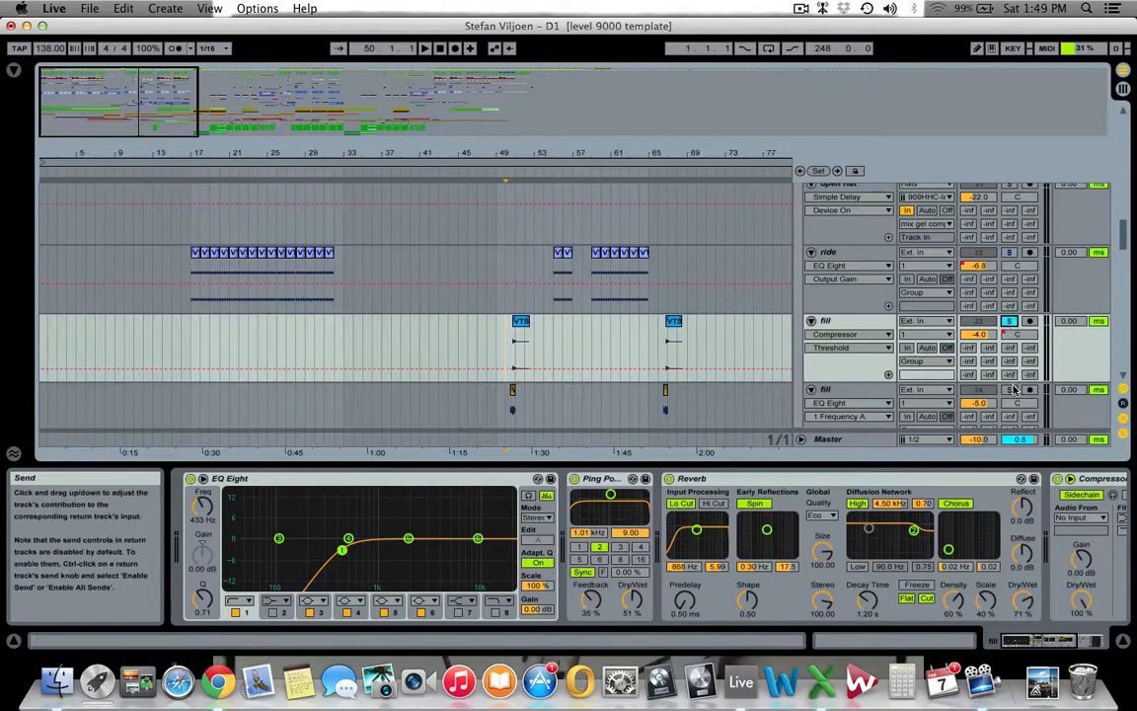
{"action": "key", "text": "space"}
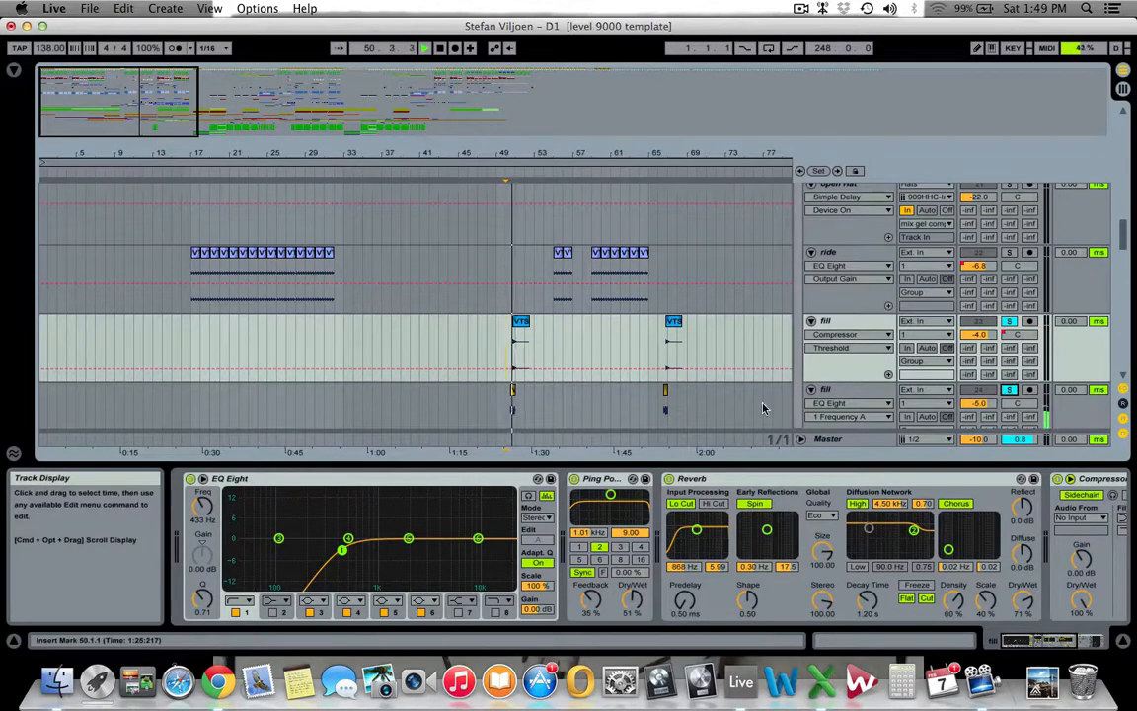
{"action": "scroll", "coordinate": [550, 339], "scroll_direction": "down", "scroll_amount": 1}
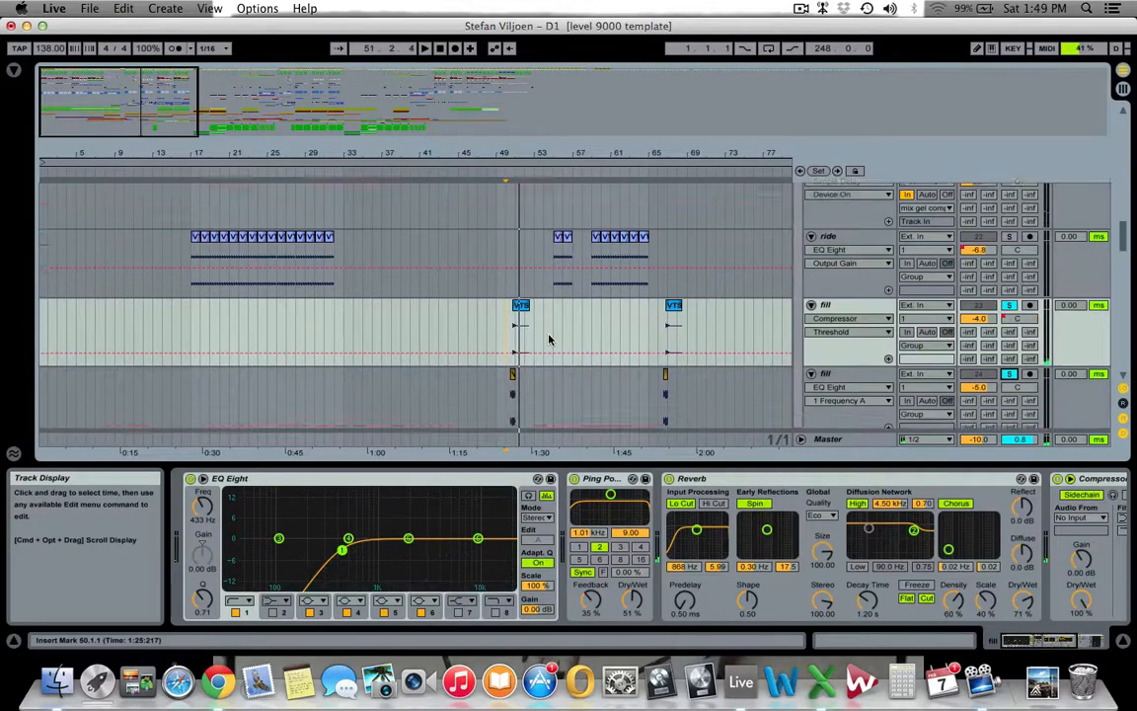
Stop playback, play the crash track soloed, clear its solo and look through the Loop and 28 Audio tracks down to the Bass group
{"action": "scroll", "coordinate": [550, 340], "scroll_direction": "down", "scroll_amount": 5}
{"action": "key", "text": "space"}
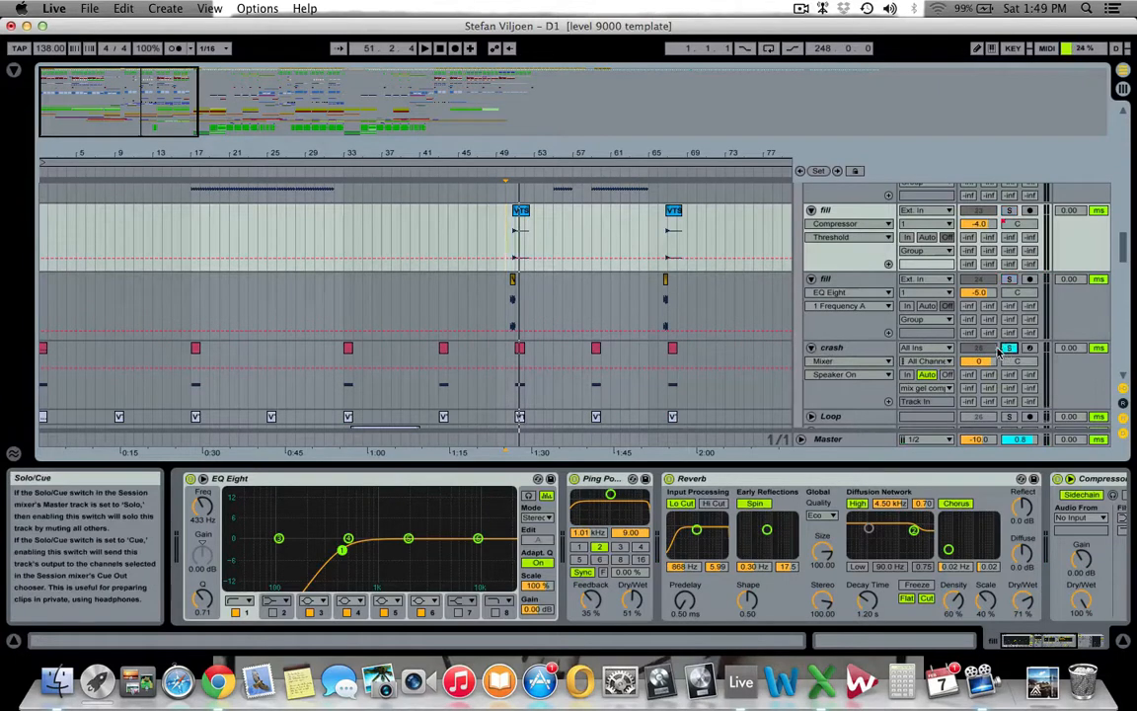
{"action": "scroll", "coordinate": [846, 361], "scroll_direction": "down", "scroll_amount": 3}
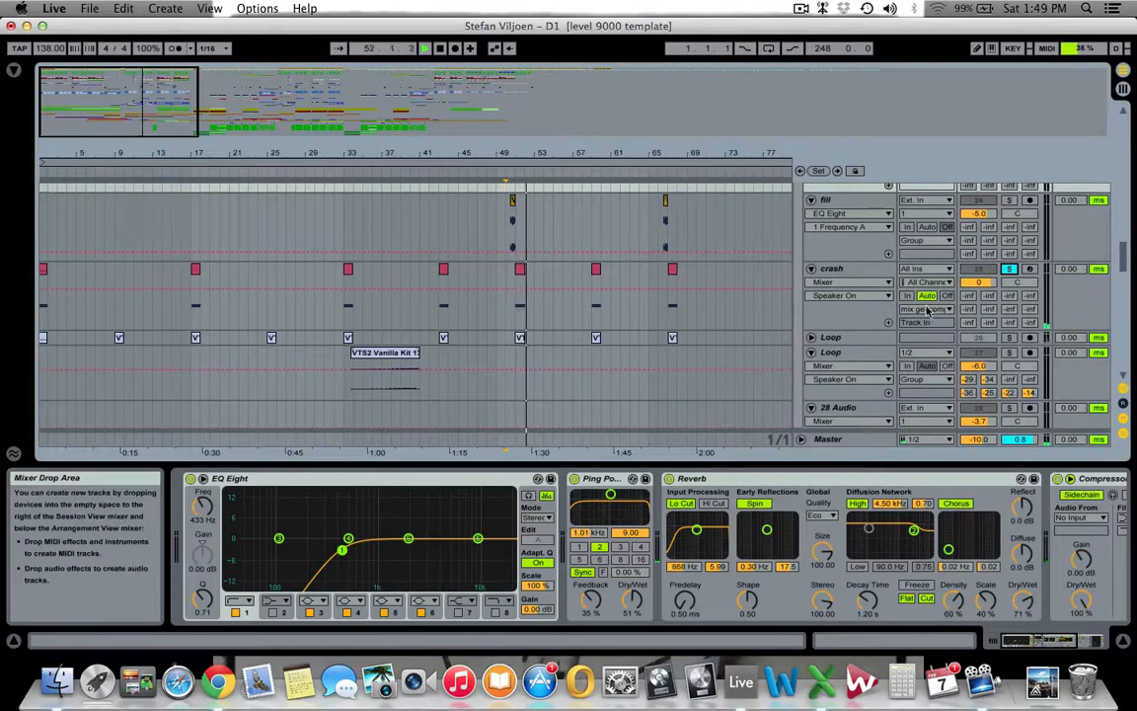
{"action": "scroll", "coordinate": [877, 376], "scroll_direction": "down", "scroll_amount": 3}
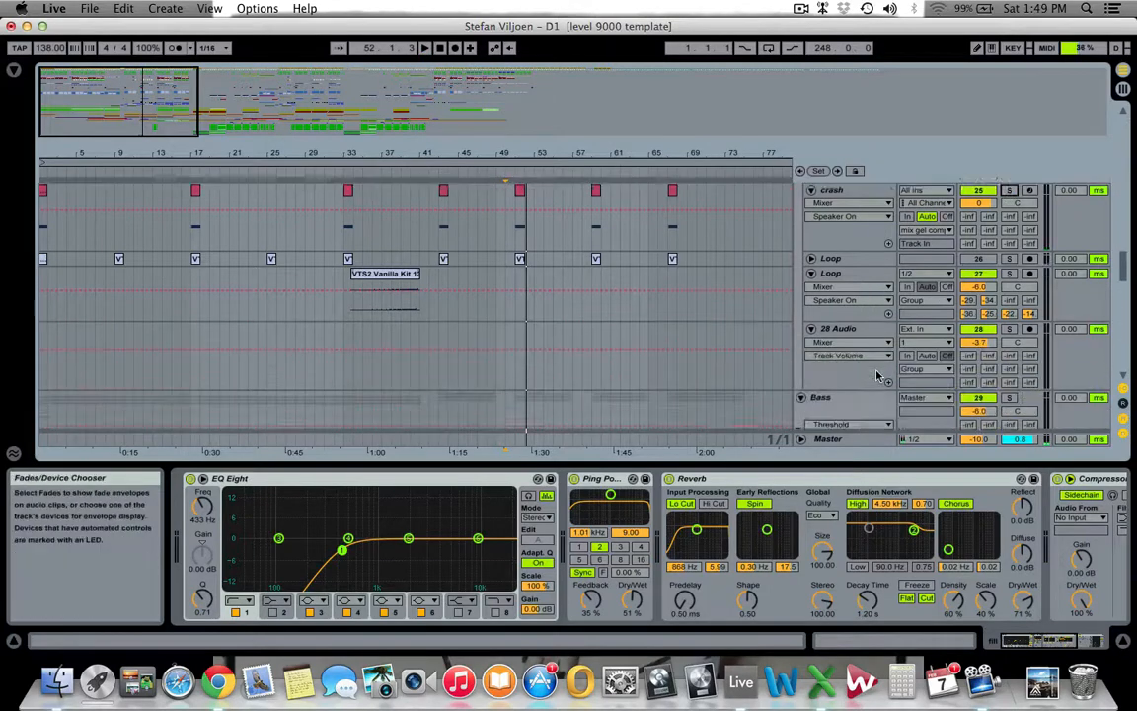
{"action": "scroll", "coordinate": [839, 357], "scroll_direction": "down", "scroll_amount": 2}
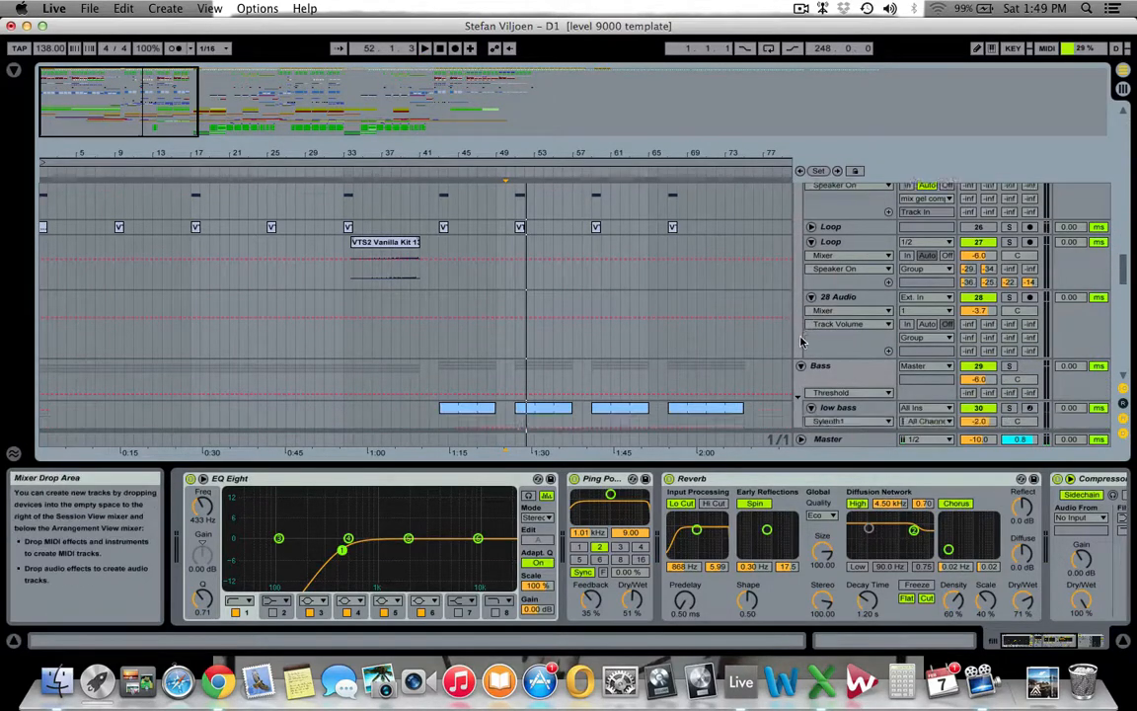
{"action": "scroll", "coordinate": [802, 341], "scroll_direction": "down", "scroll_amount": 3}
Zoom the arrangement out to the whole song and show the device chain of the drums group
{"action": "scroll", "coordinate": [802, 342], "scroll_direction": "up", "scroll_amount": 6}
{"action": "left_click_drag", "start_coordinate": [198, 135], "coordinate": [541, 138]}
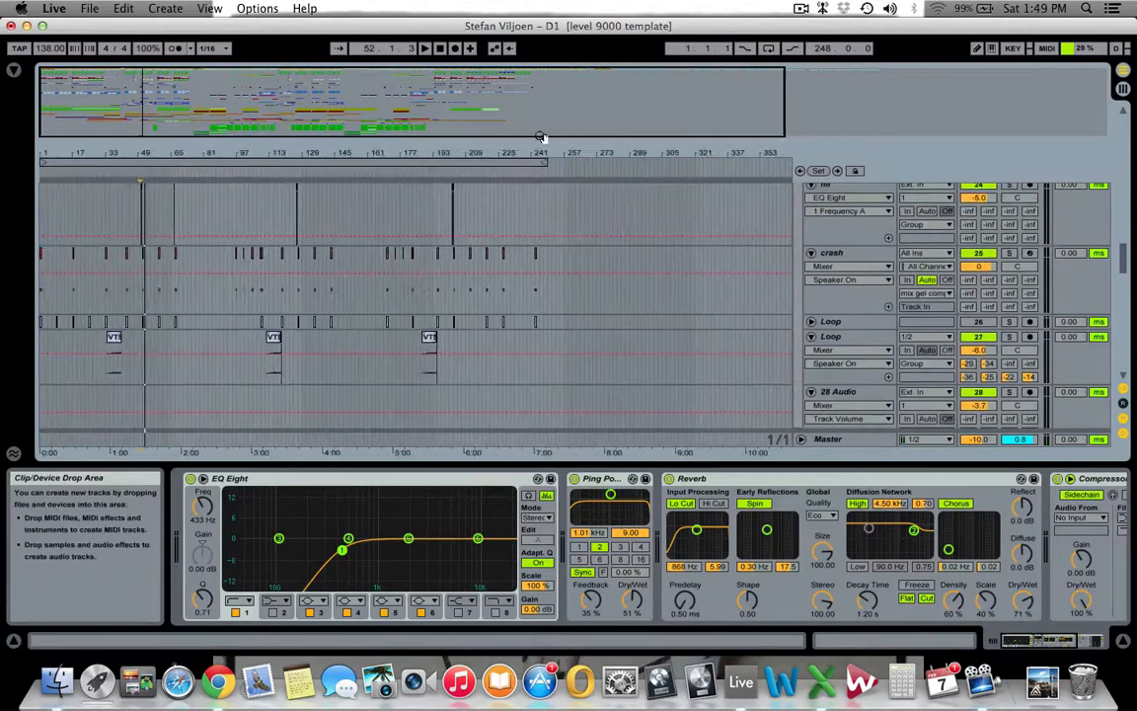
{"action": "scroll", "coordinate": [293, 299], "scroll_direction": "up", "scroll_amount": 10}
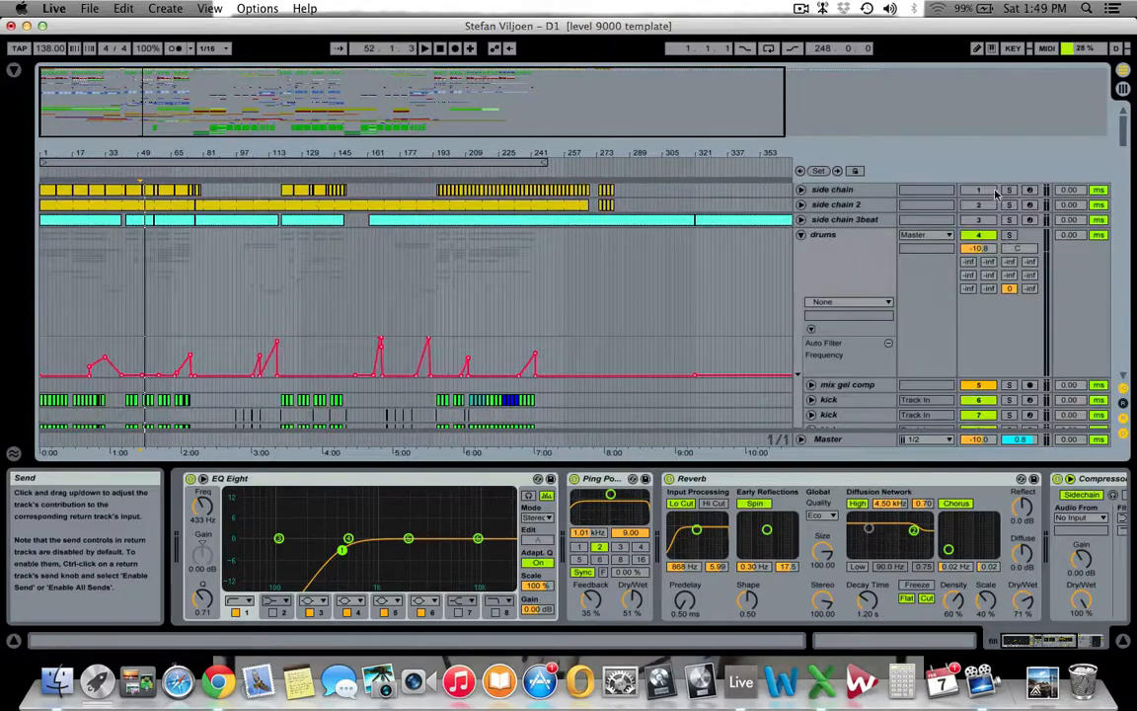
{"action": "left_click", "coordinate": [844, 256]}
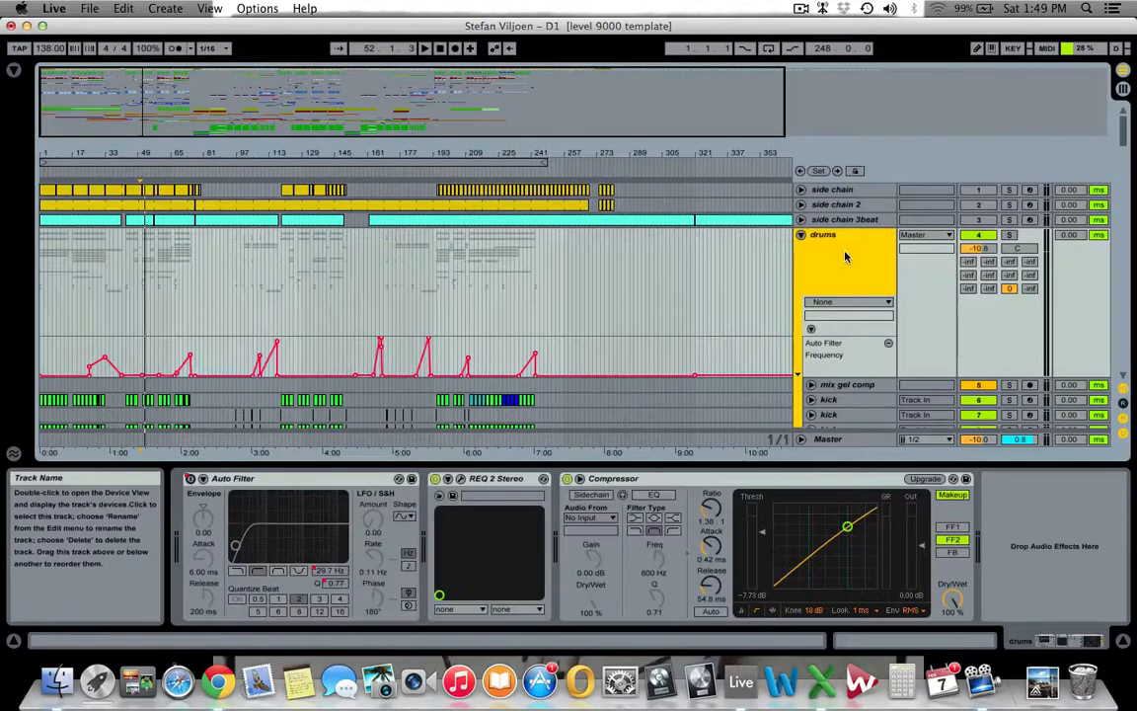
Show the return tracks, play the song from around bar 209 and display the device chain of the K kick snare return
{"action": "left_click", "coordinate": [1125, 405]}
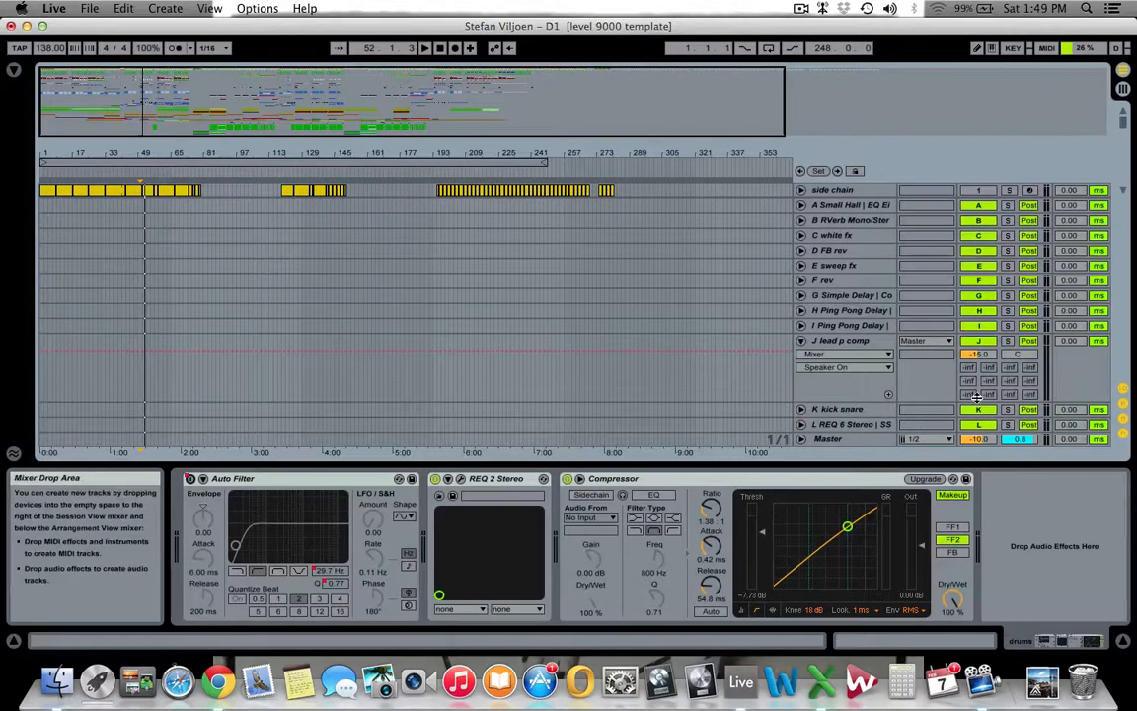
{"action": "key", "text": "space"}
{"action": "key", "text": "space"}
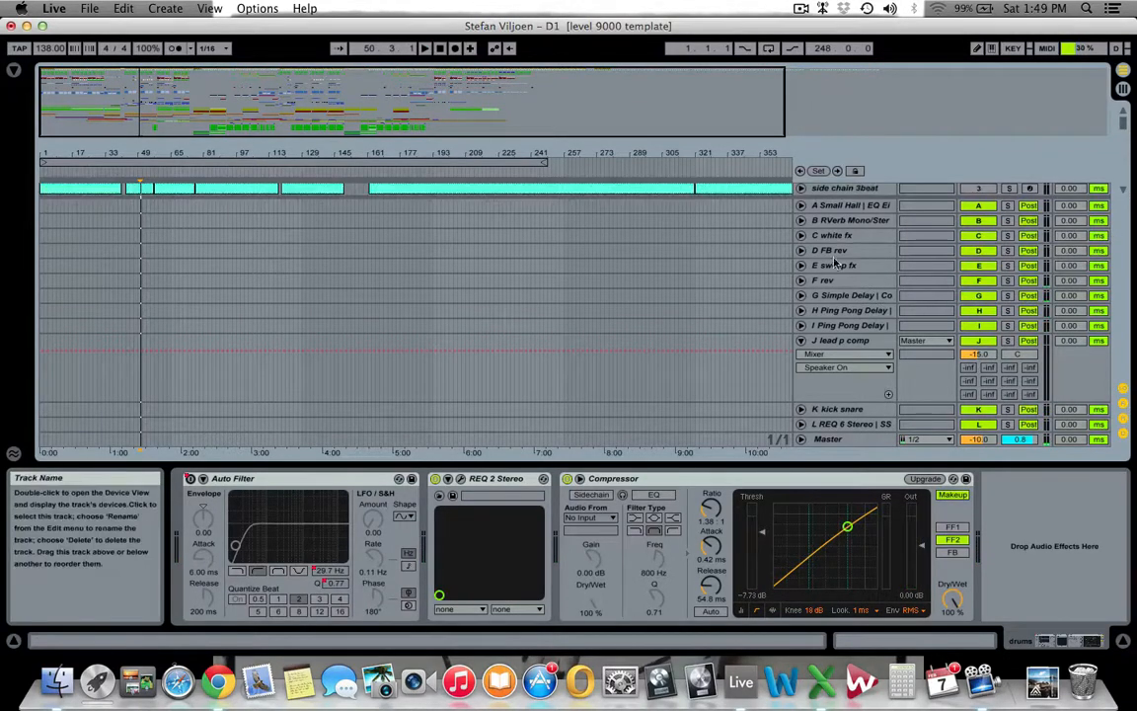
{"action": "left_click", "coordinate": [463, 171]}
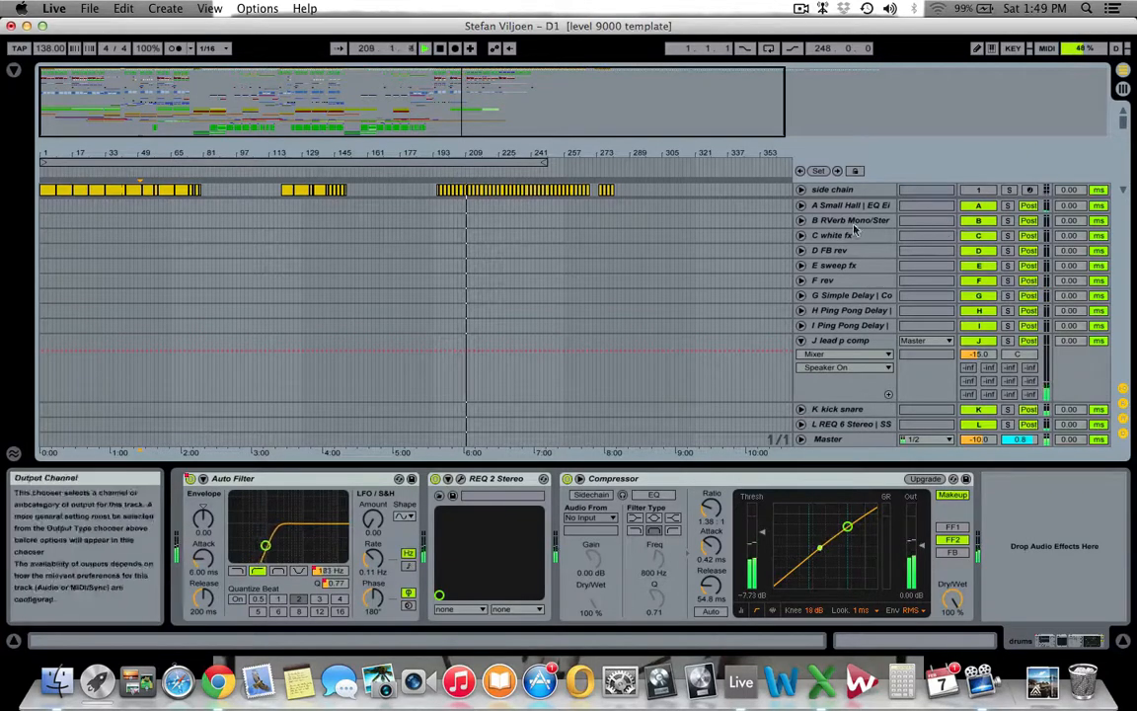
{"action": "left_click", "coordinate": [837, 409]}
{"action": "key", "text": "space"}
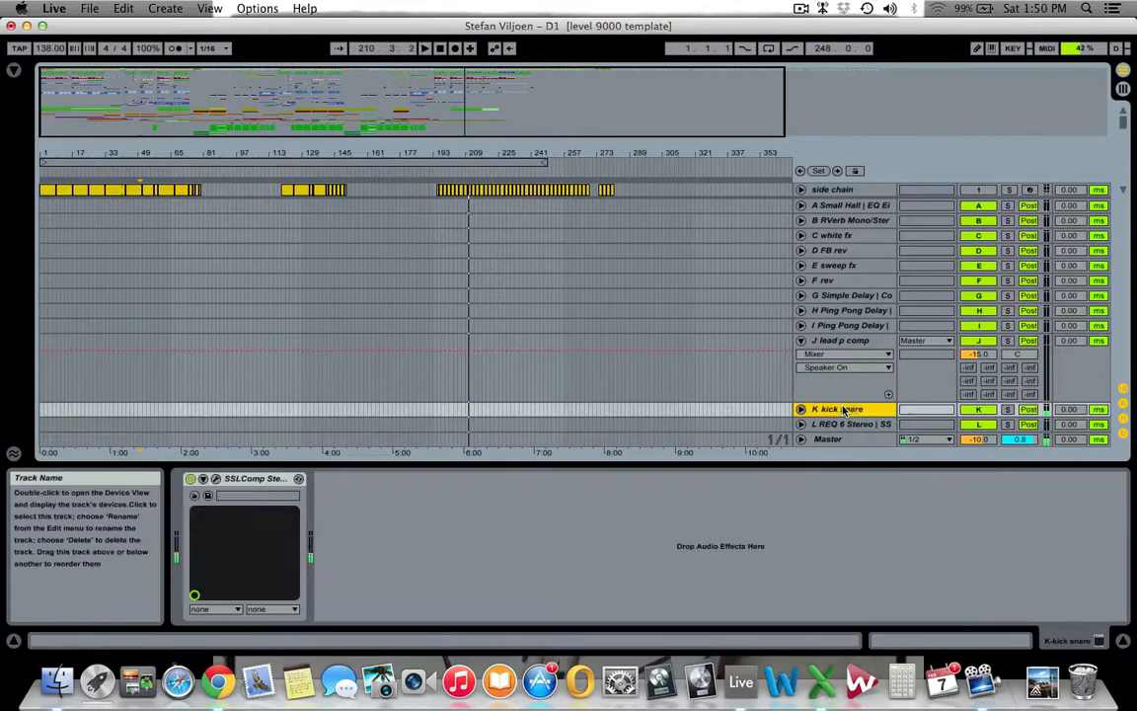
Solo the K kick snare return, play it and open its SSLComp plug-in window to examine the compressor settings
{"action": "left_click", "coordinate": [1009, 409]}
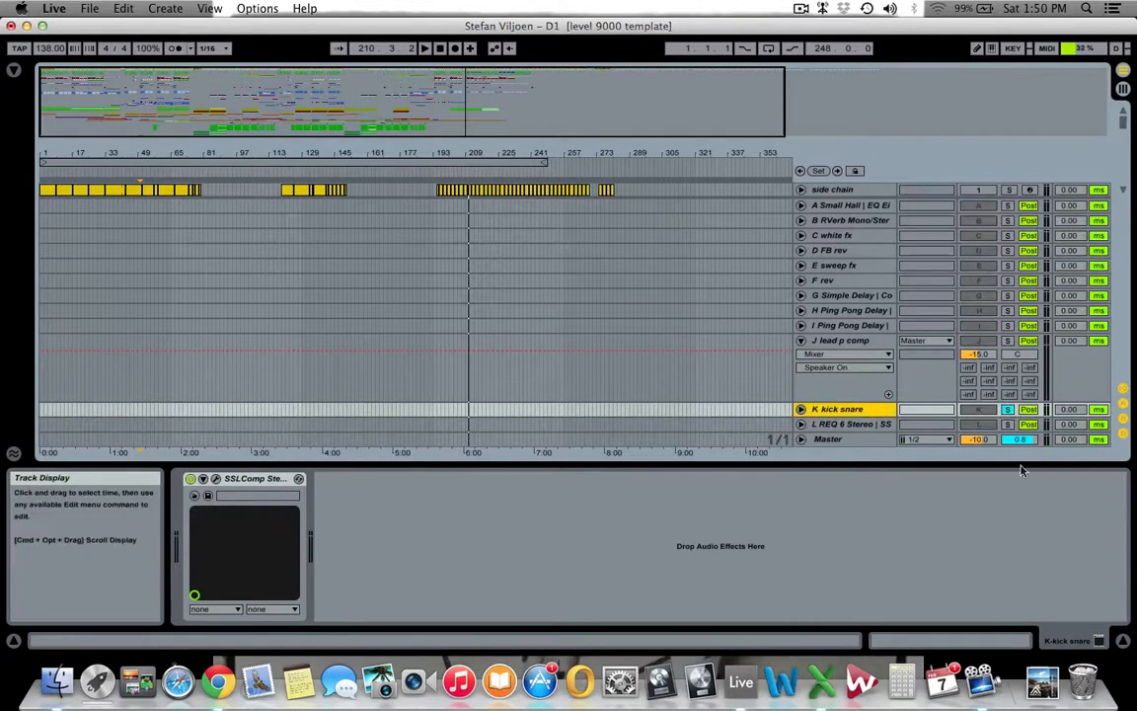
{"action": "key", "text": "space"}
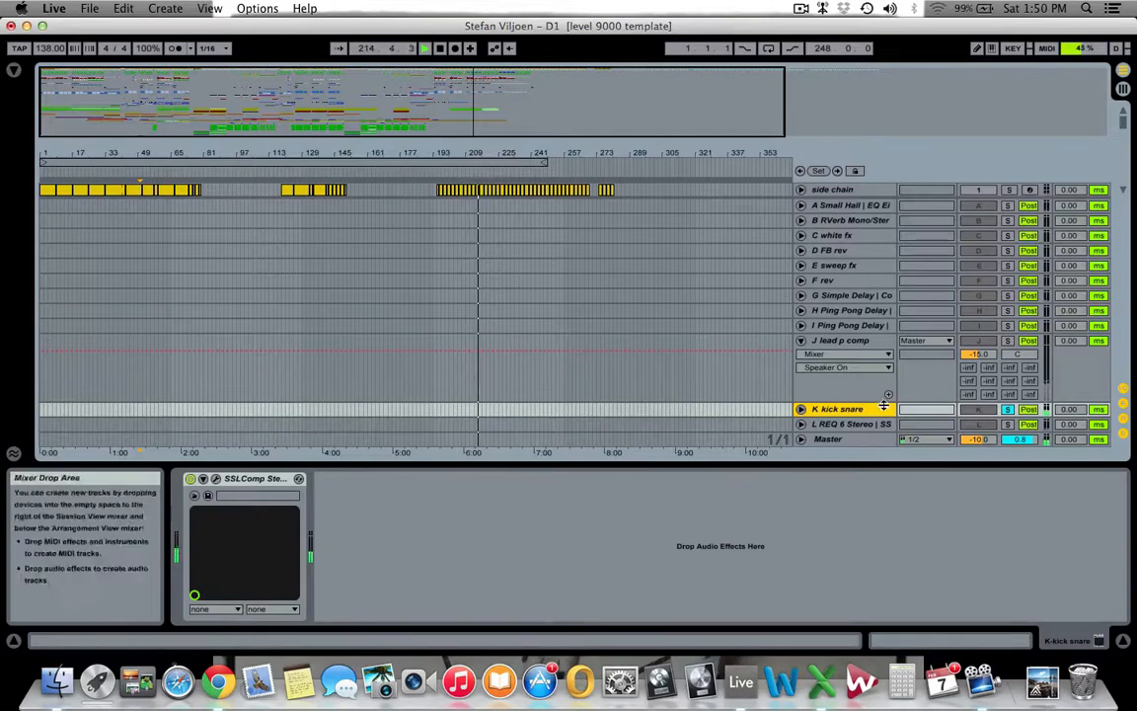
{"action": "left_click", "coordinate": [237, 478]}
{"action": "left_click", "coordinate": [217, 479]}
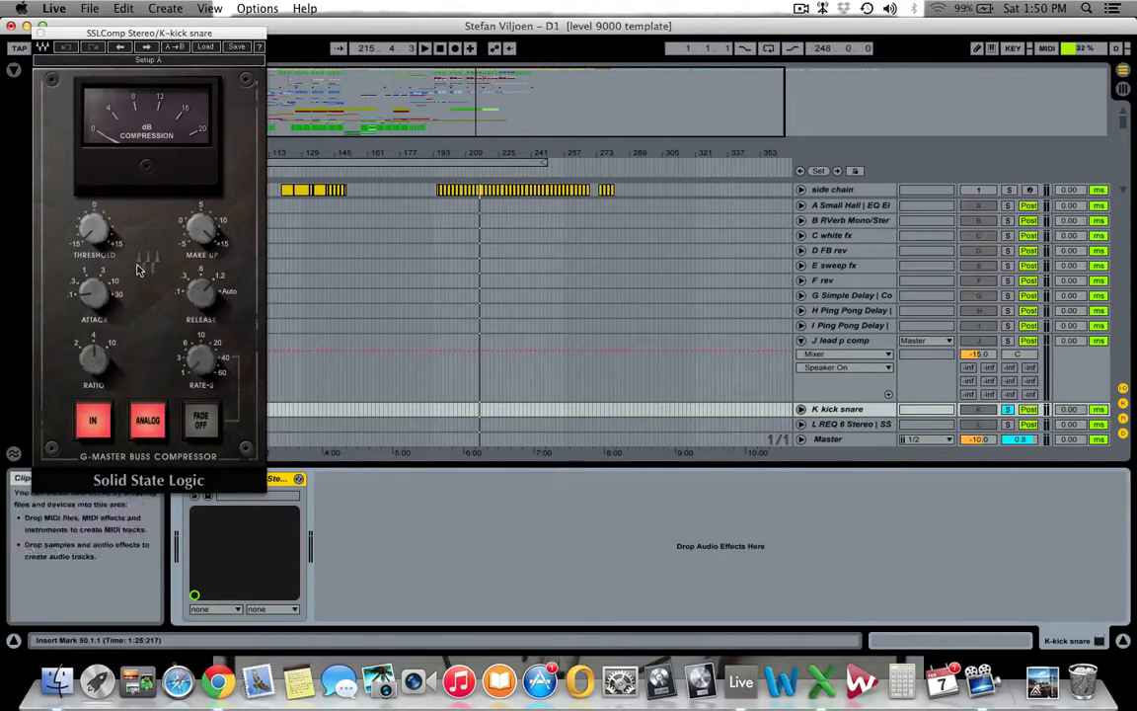
{"action": "mouse_move", "coordinate": [94, 228]}
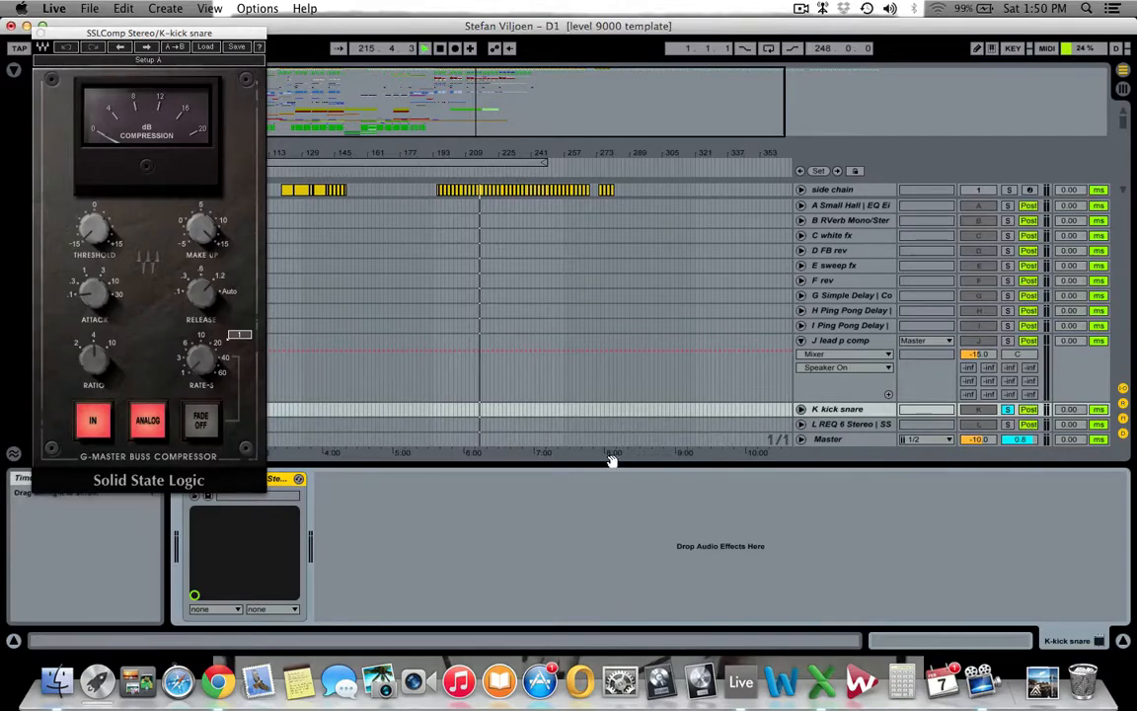
Play the K kick snare return around bar 206 with its solo on and off, then close the SSLComp window
{"action": "left_click", "coordinate": [459, 169]}
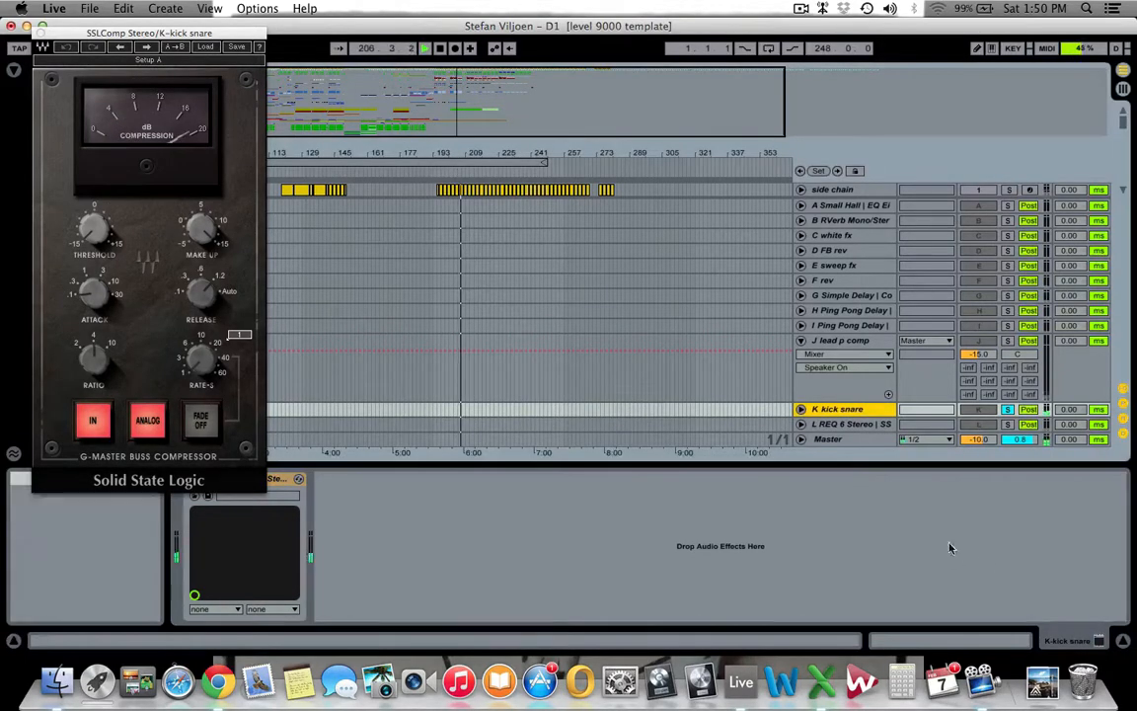
{"action": "left_click", "coordinate": [1009, 411]}
{"action": "key", "text": "space"}
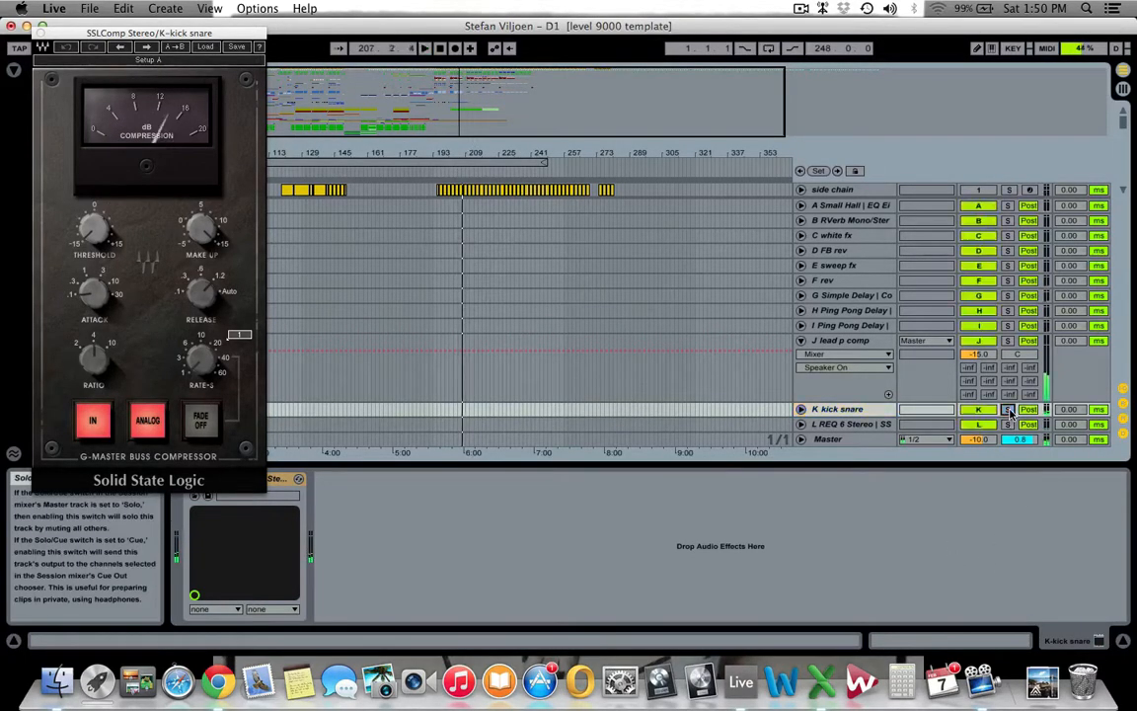
{"action": "scroll", "coordinate": [691, 385], "scroll_direction": "down", "scroll_amount": 5}
{"action": "left_click", "coordinate": [40, 27]}
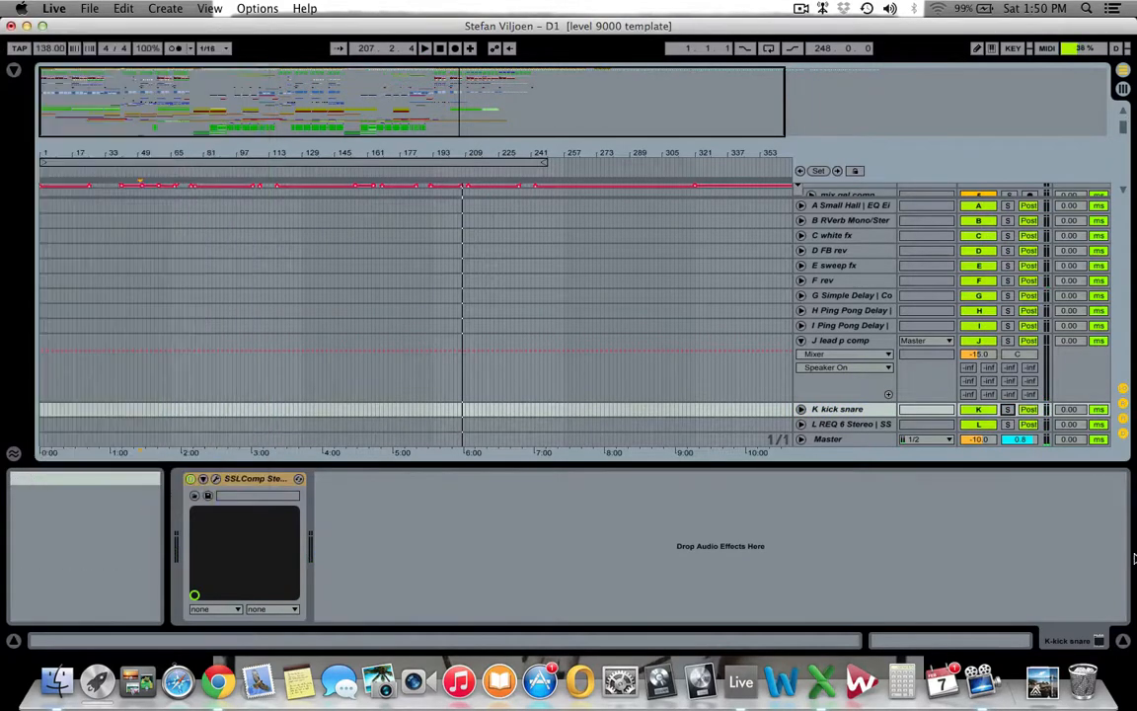
Hide the return tracks and look over the drums group and its kick tracks
{"action": "left_click", "coordinate": [1123, 405]}
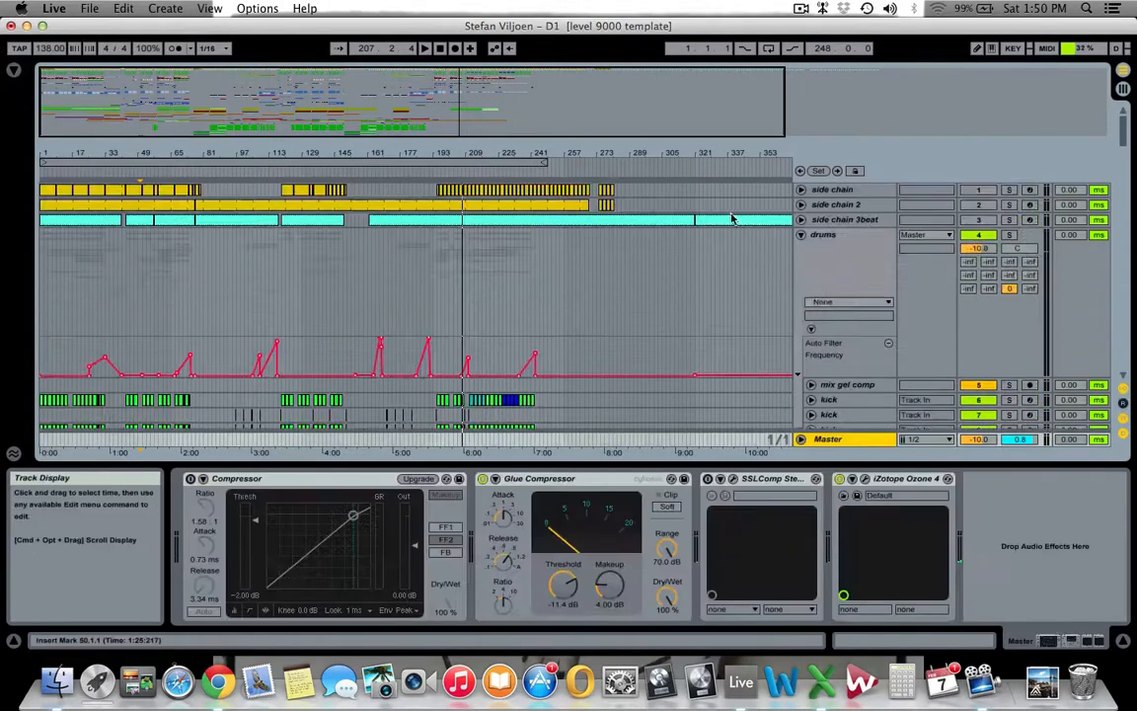
{"action": "scroll", "coordinate": [849, 296], "scroll_direction": "down", "scroll_amount": 3}
{"action": "scroll", "coordinate": [842, 278], "scroll_direction": "up", "scroll_amount": 3}
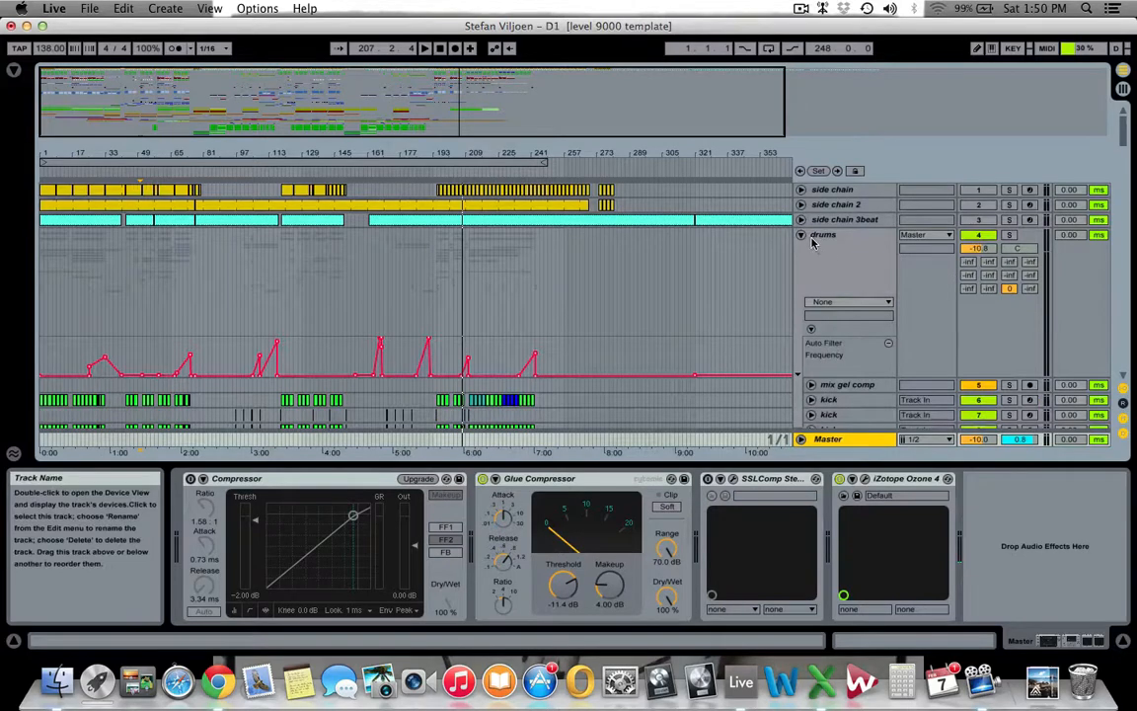
{"action": "scroll", "coordinate": [937, 296], "scroll_direction": "down", "scroll_amount": 3}
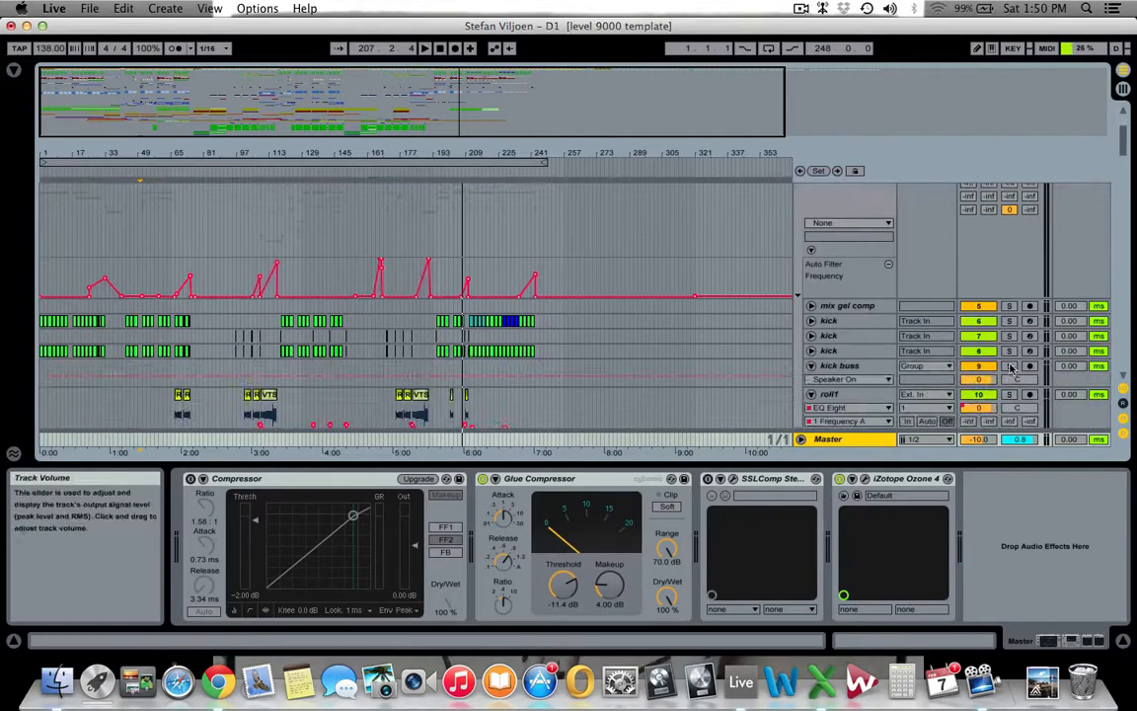
{"action": "scroll", "coordinate": [837, 258], "scroll_direction": "up", "scroll_amount": 3}
Fold the drums group, zoom in on the first half of the song and play the Bass group soloed around bar 44
{"action": "left_click", "coordinate": [800, 219]}
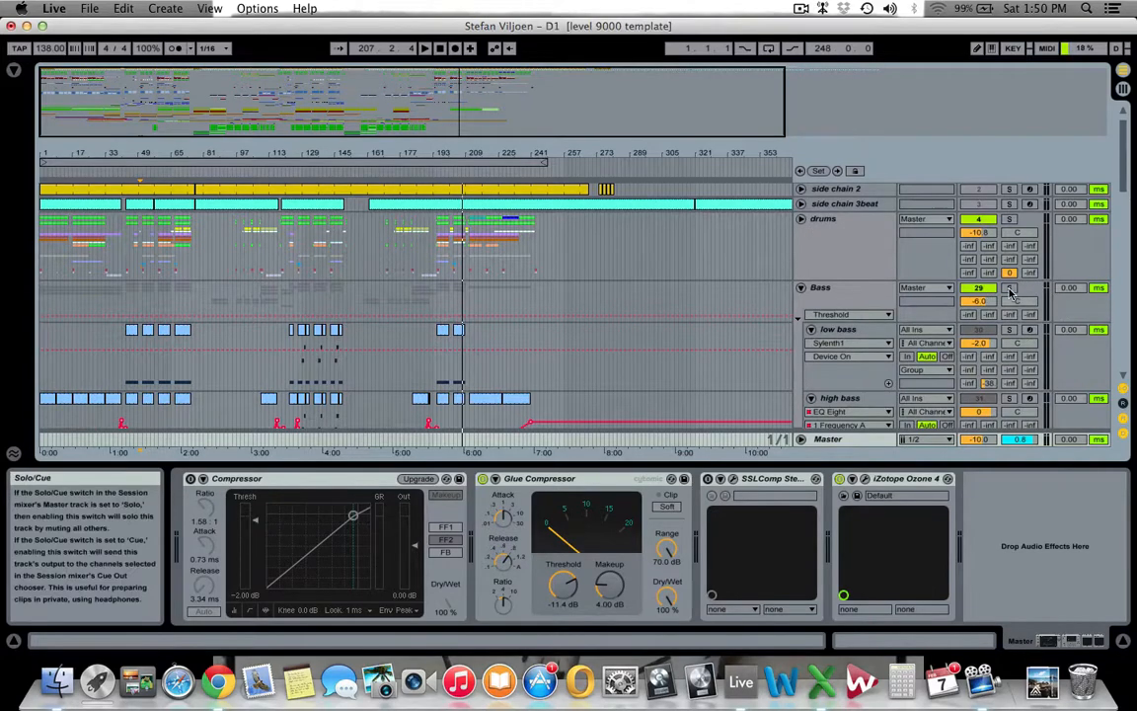
{"action": "left_click_drag", "start_coordinate": [181, 106], "coordinate": [247, 158]}
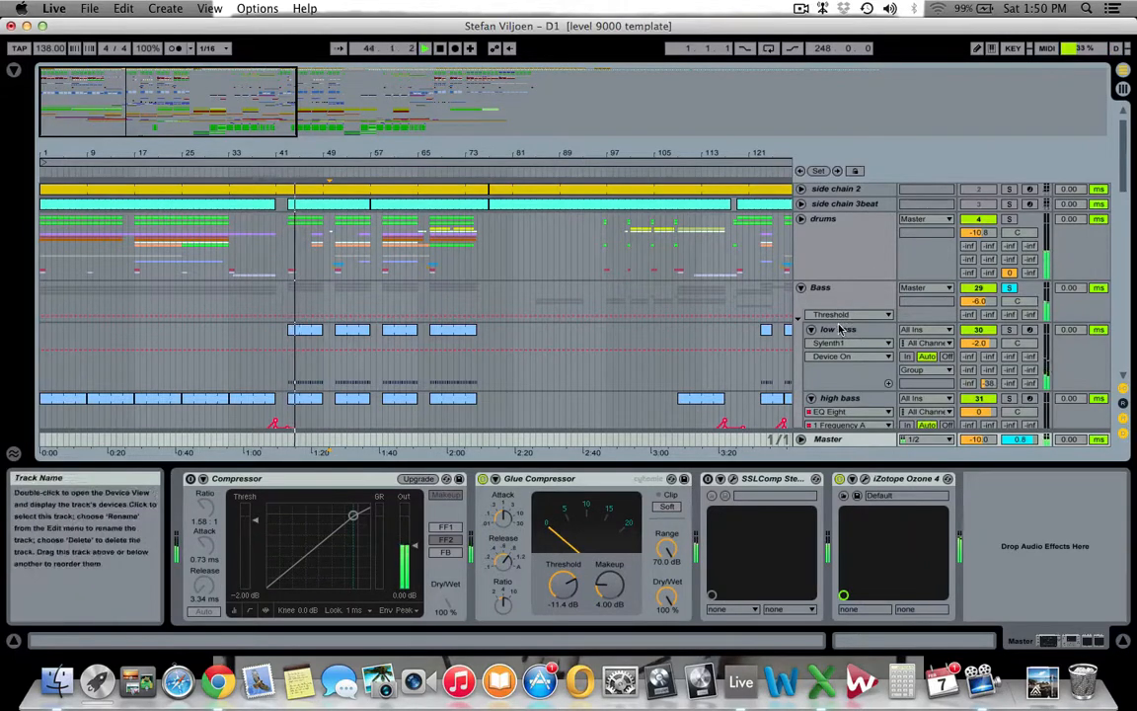
{"action": "scroll", "coordinate": [840, 328], "scroll_direction": "down", "scroll_amount": 3}
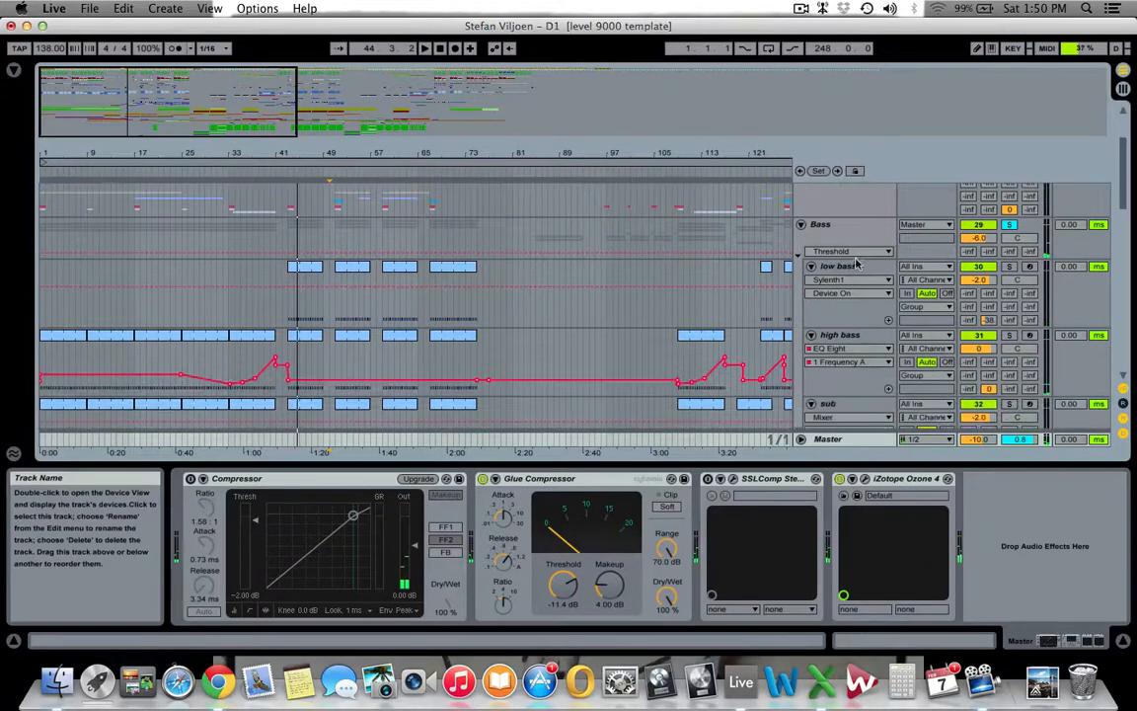
Show the low bass track's device chain, solo only that track and play its first clip from bar 43
{"action": "left_click", "coordinate": [855, 278]}
{"action": "left_click", "coordinate": [856, 274]}
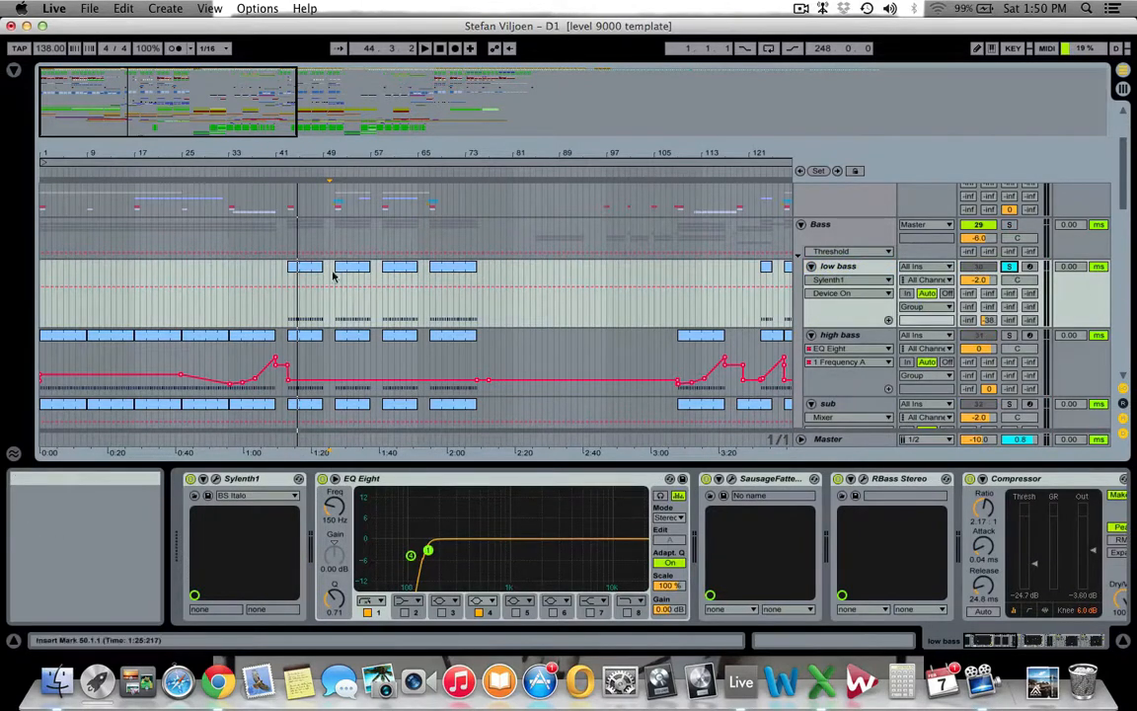
{"action": "left_click", "coordinate": [308, 279]}
{"action": "key", "text": "space"}
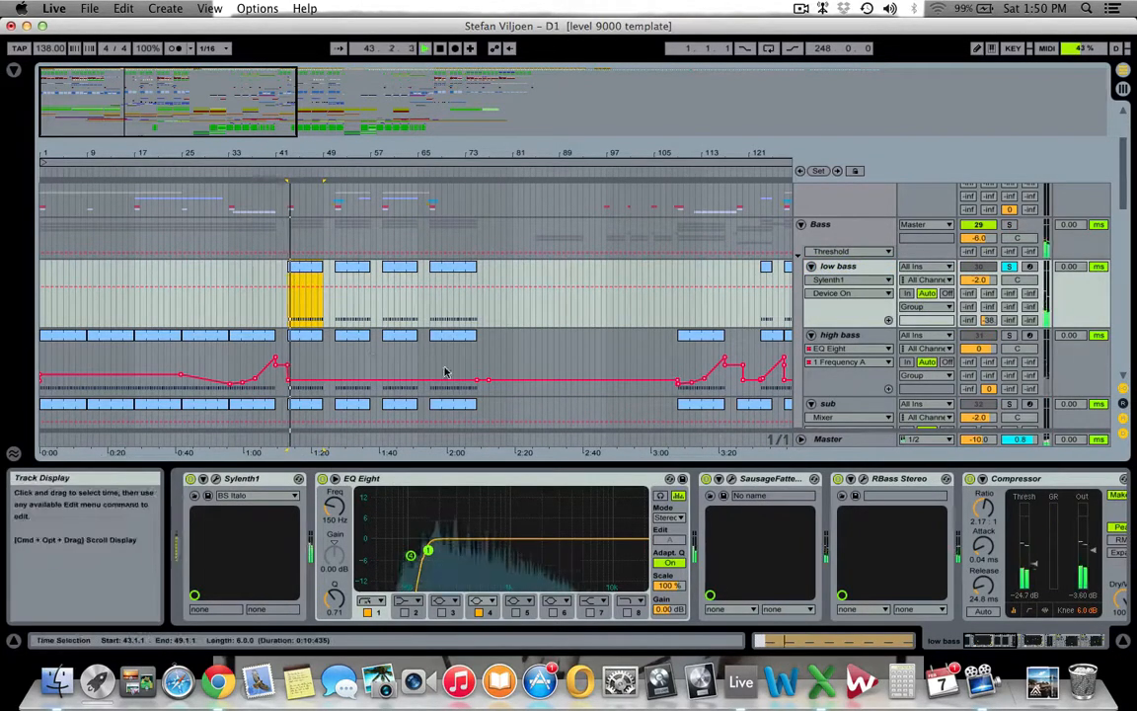
Open the low bass clip at bar 43, hide its envelopes to examine the MIDI notes, then return to the device chain
{"action": "double_click", "coordinate": [307, 279]}
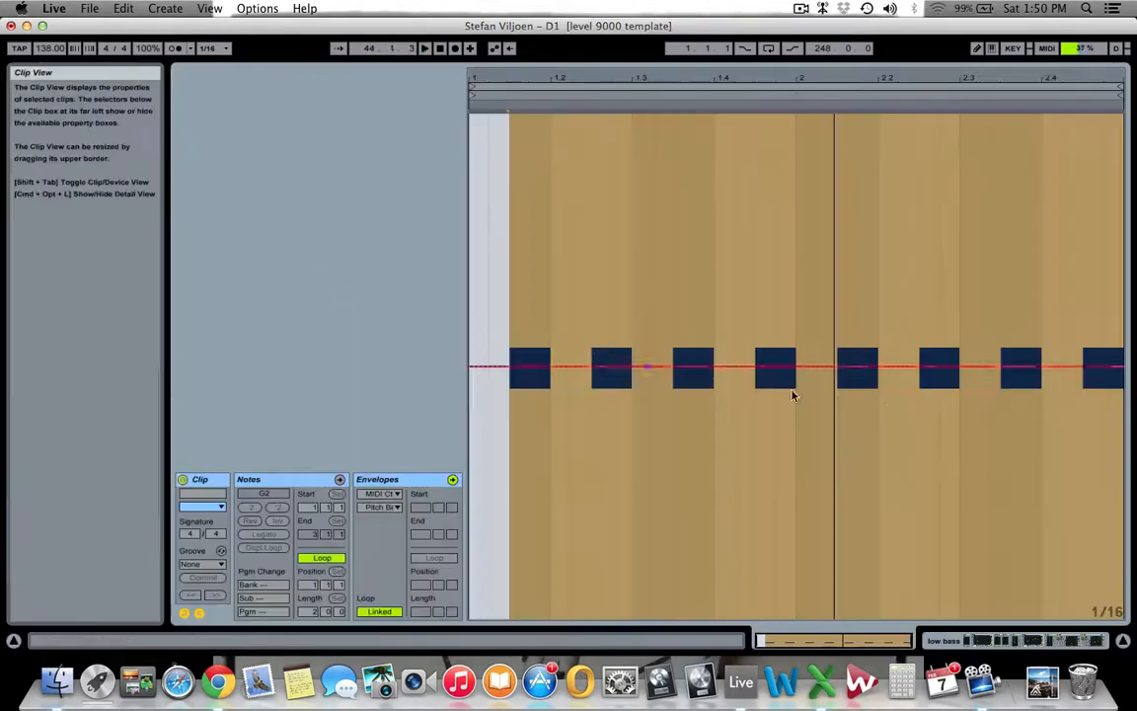
{"action": "left_click", "coordinate": [453, 479]}
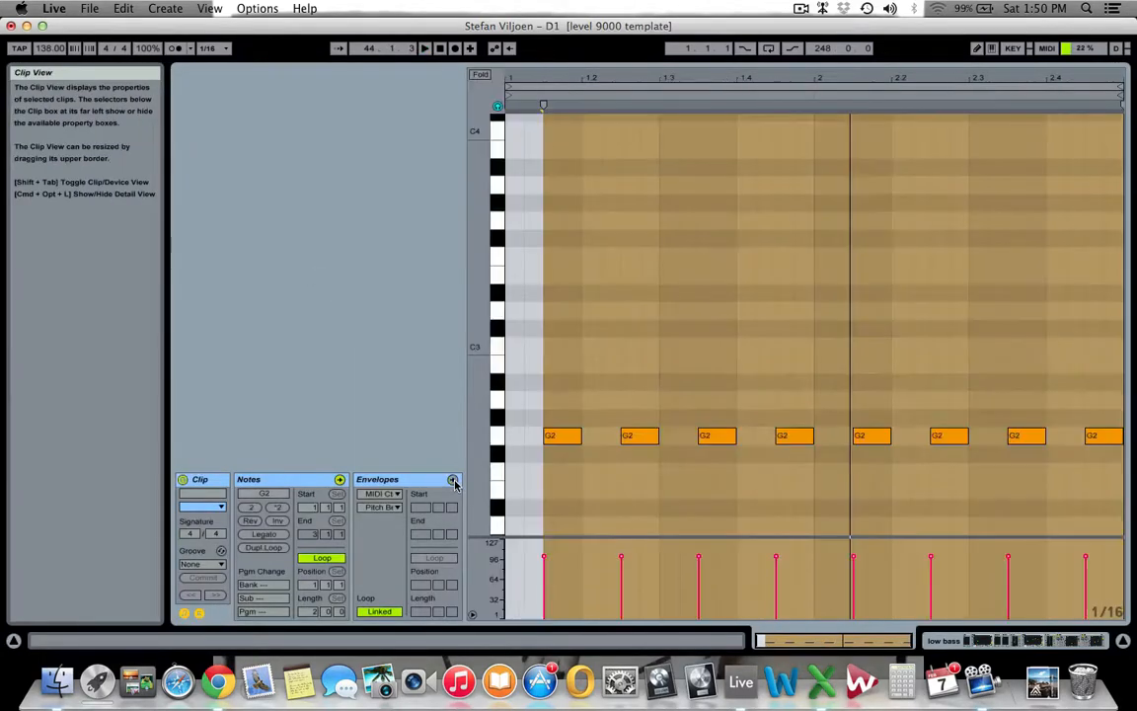
{"action": "key", "text": "shift+Tab"}
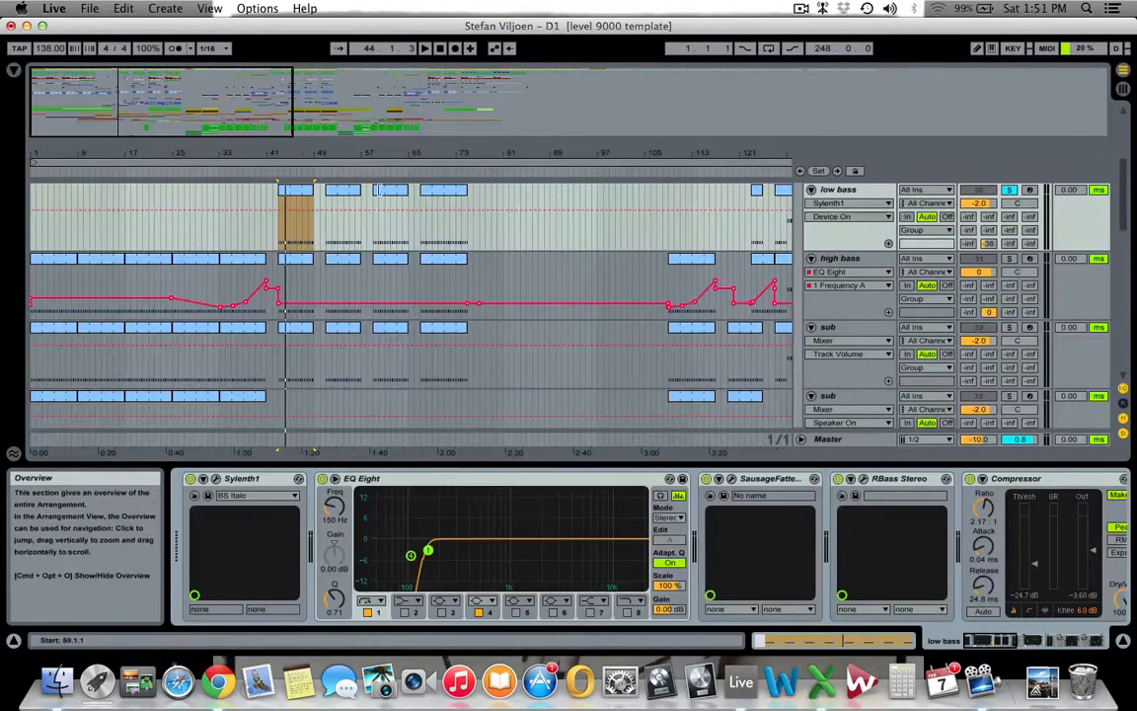
{"action": "double_click", "coordinate": [304, 191]}
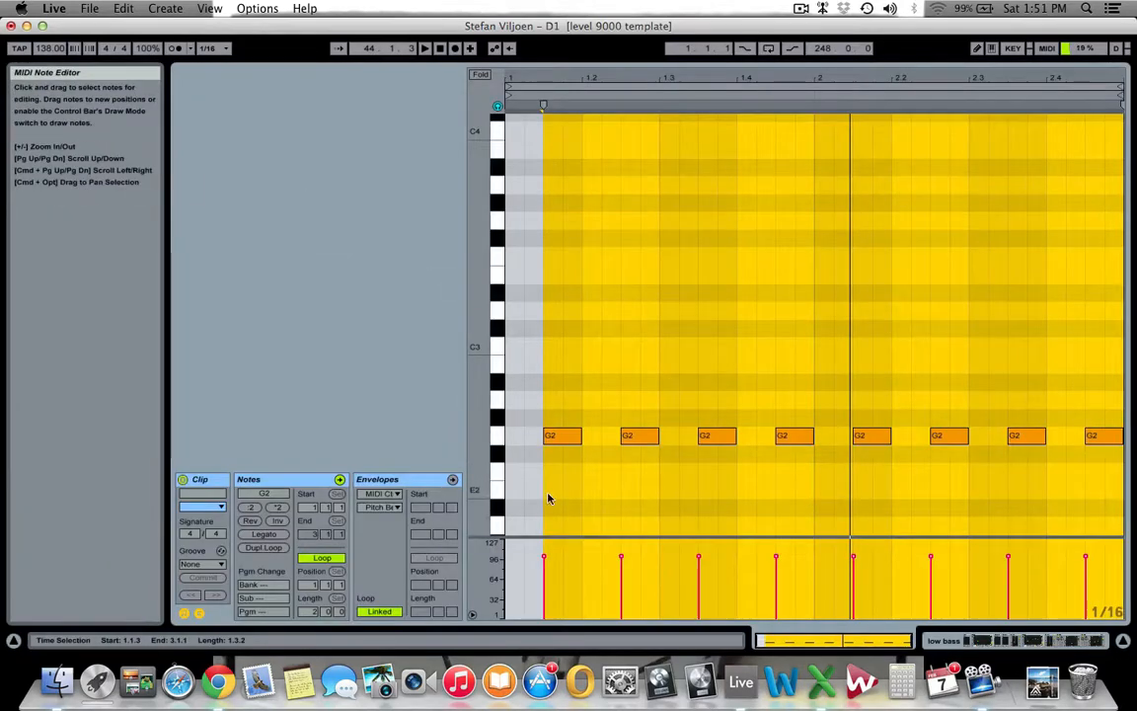
{"action": "key", "text": "shift+Tab"}
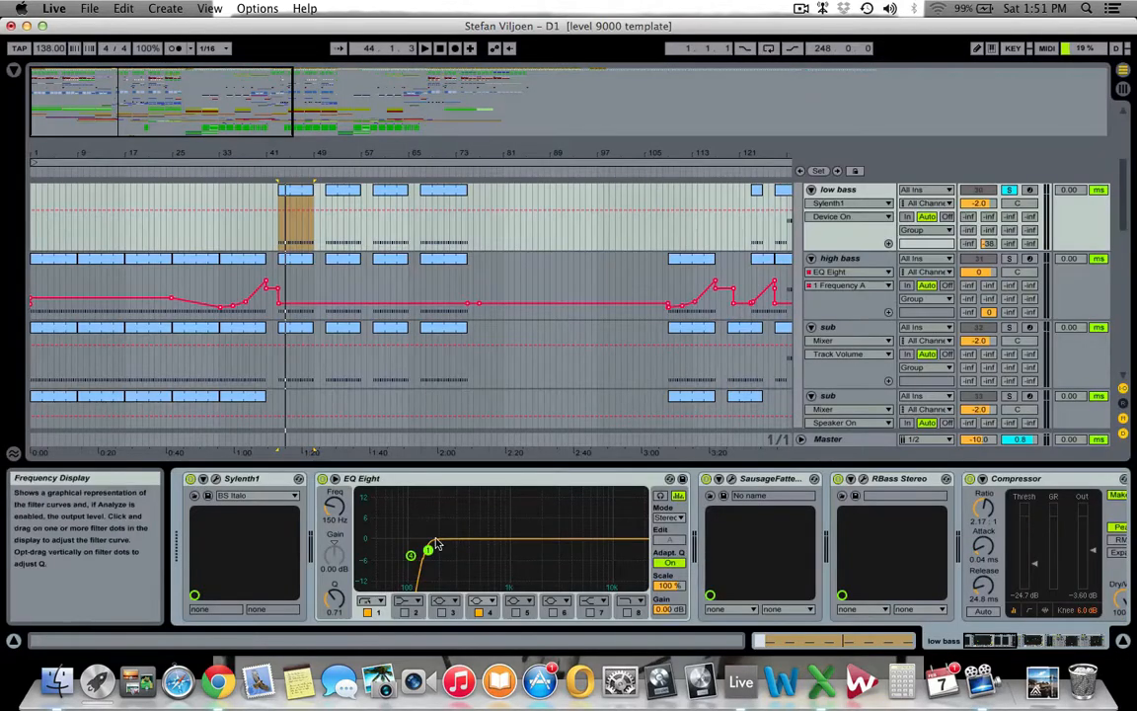
Open the low bass RBass Stereo and SausageFattener windows to examine their settings, then view the chain through to its second Compressor
{"action": "left_click_drag", "start_coordinate": [989, 642], "coordinate": [1000, 641]}
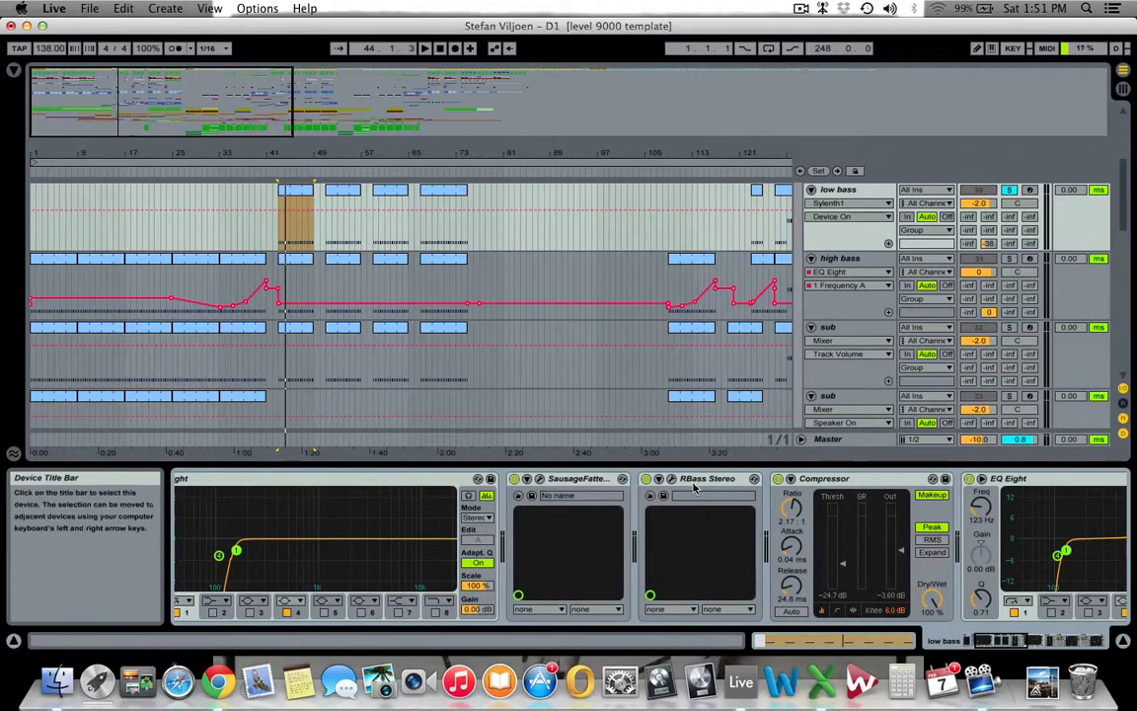
{"action": "left_click", "coordinate": [671, 479]}
{"action": "left_click", "coordinate": [540, 478]}
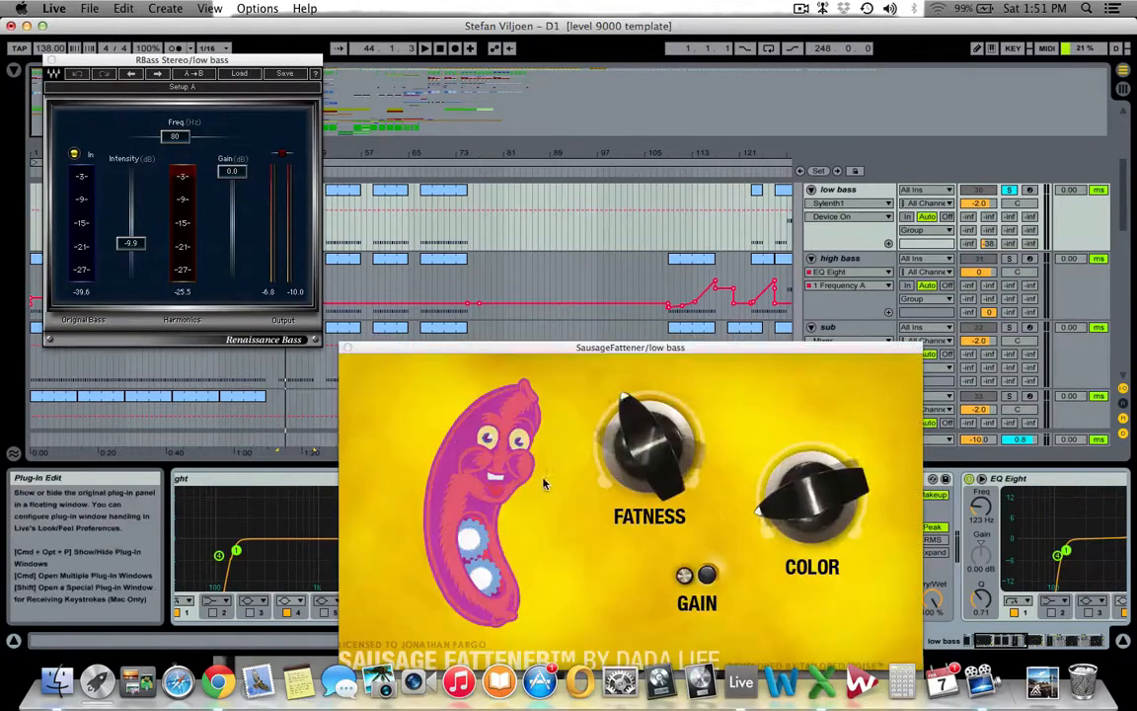
{"action": "left_click_drag", "start_coordinate": [497, 347], "coordinate": [295, 102]}
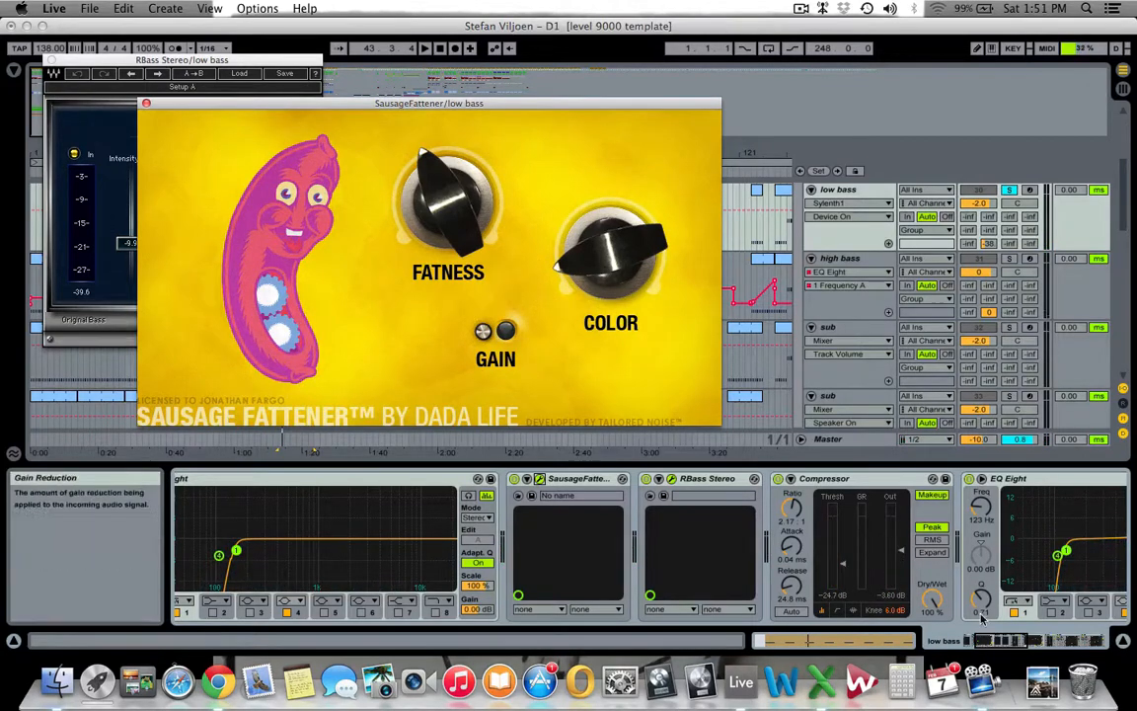
{"action": "left_click", "coordinate": [1027, 646]}
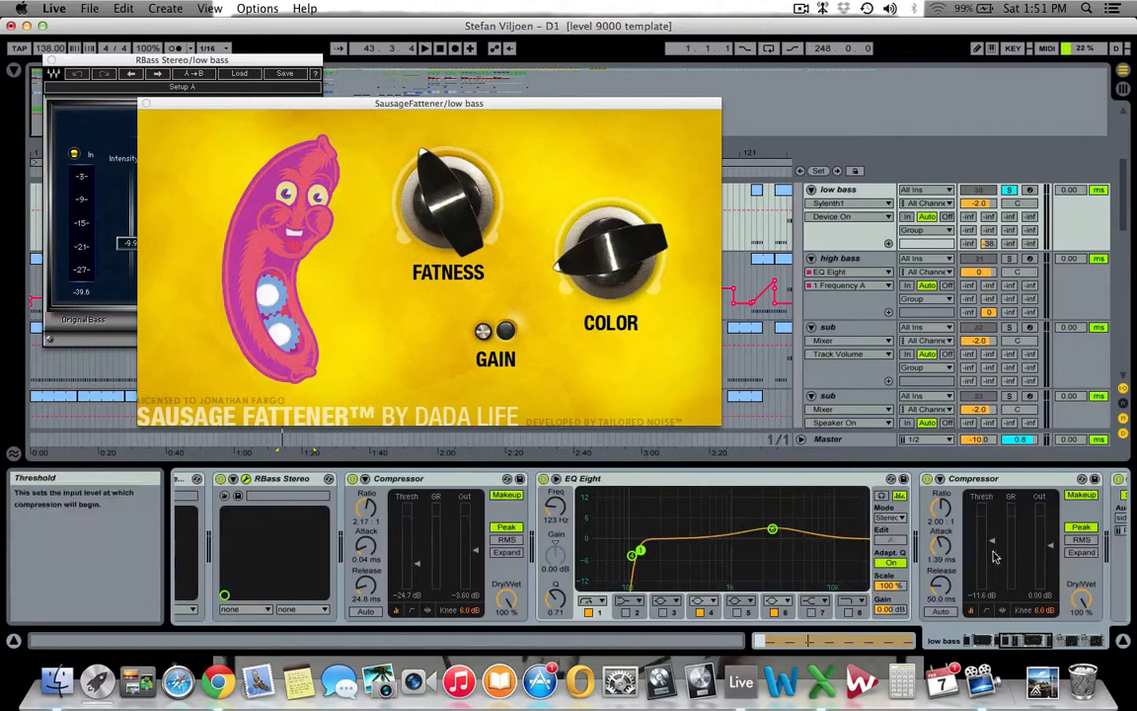
View the low bass chain through its sidechained Compressors and close the SausageFattener and RBass Stereo windows
{"action": "left_click", "coordinate": [1038, 647]}
{"action": "left_click_drag", "start_coordinate": [1037, 645], "coordinate": [1040, 646]}
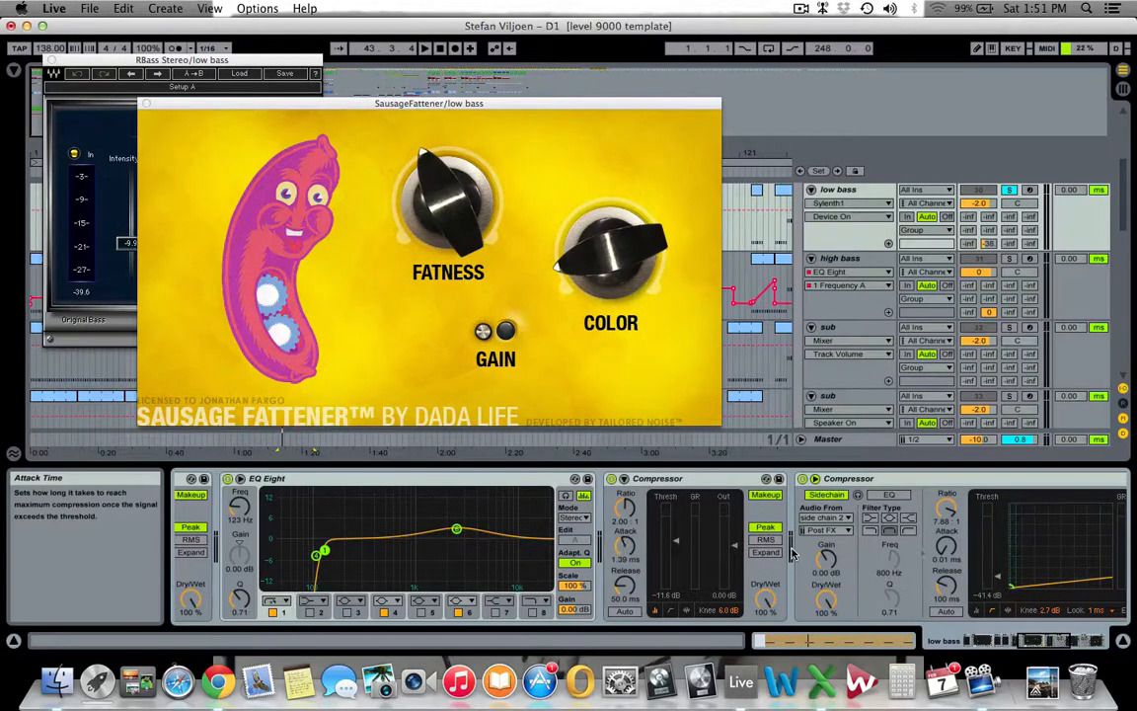
{"action": "left_click", "coordinate": [1058, 646]}
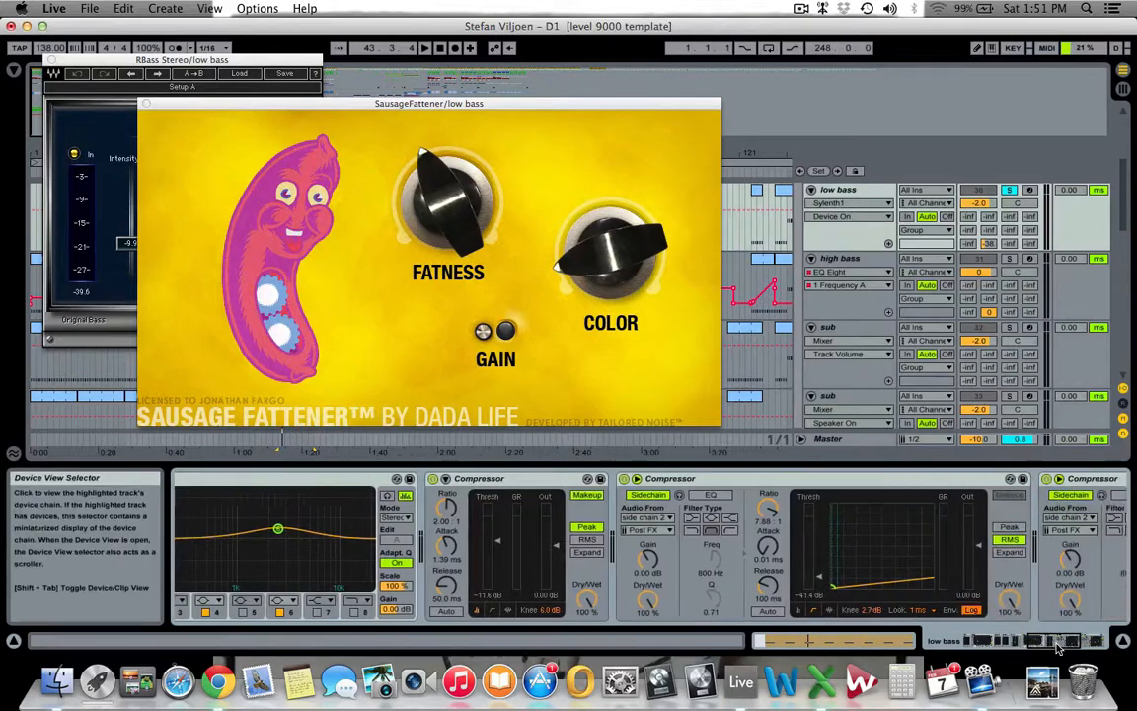
{"action": "left_click_drag", "start_coordinate": [1057, 647], "coordinate": [1060, 647]}
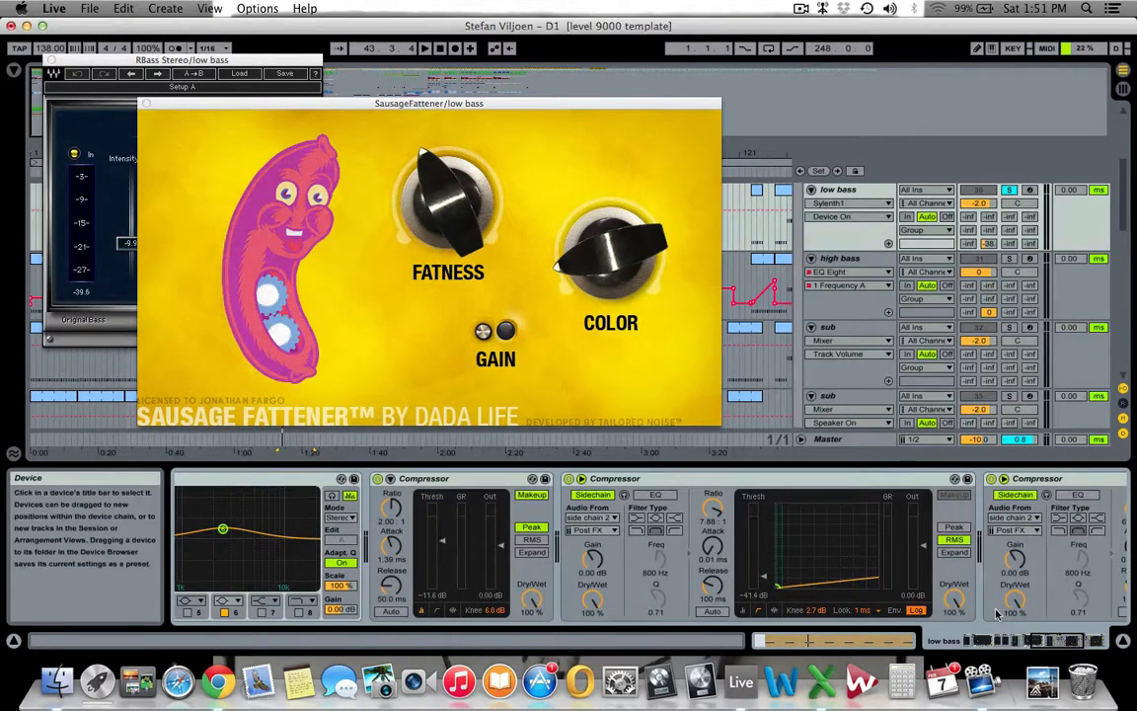
{"action": "left_click", "coordinate": [143, 104]}
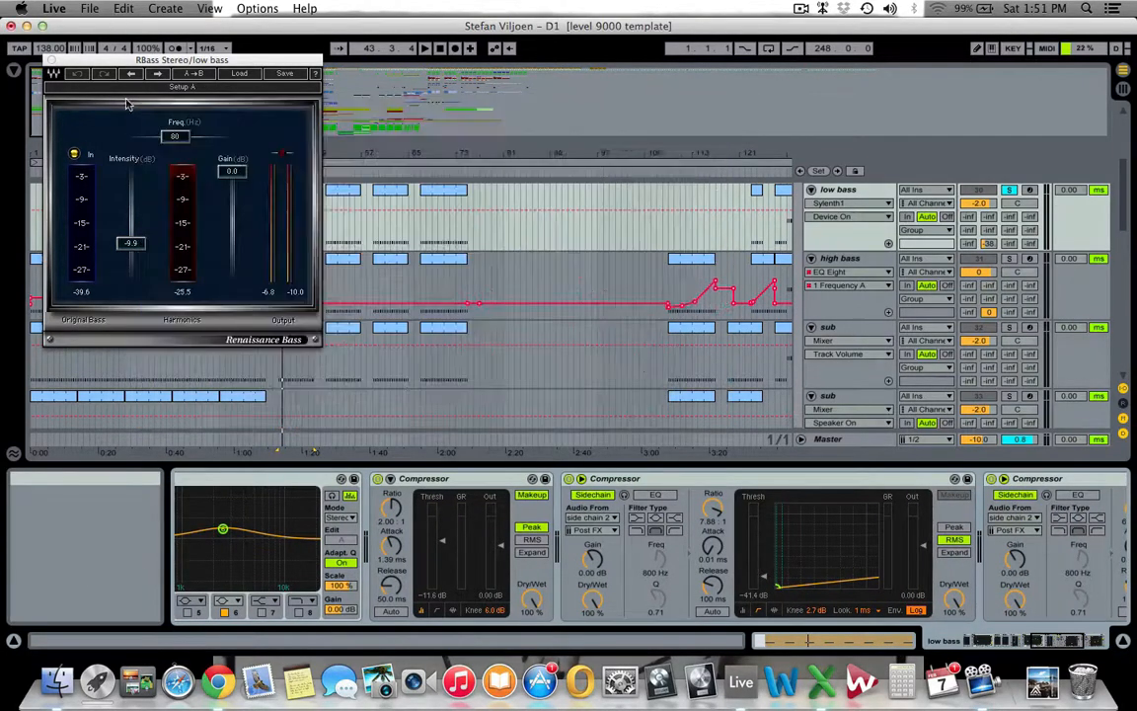
{"action": "left_click", "coordinate": [49, 59]}
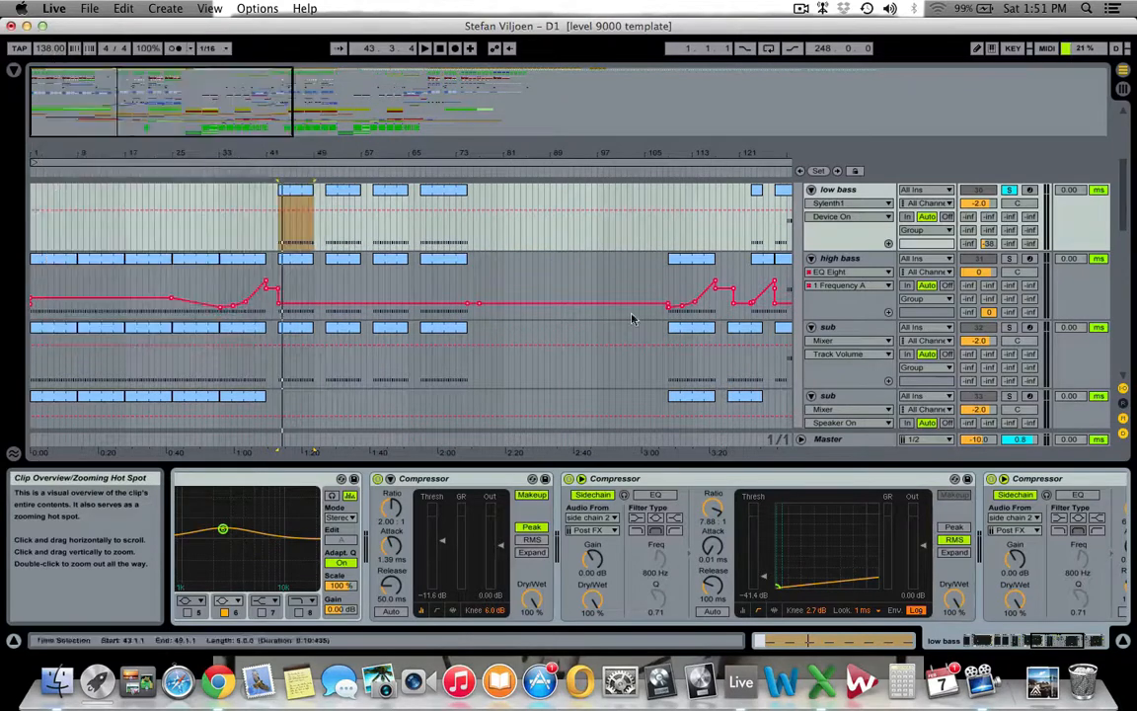
Show the high bass track's device chain and play it soloed together with the low bass from bar 43
{"action": "left_click", "coordinate": [858, 261]}
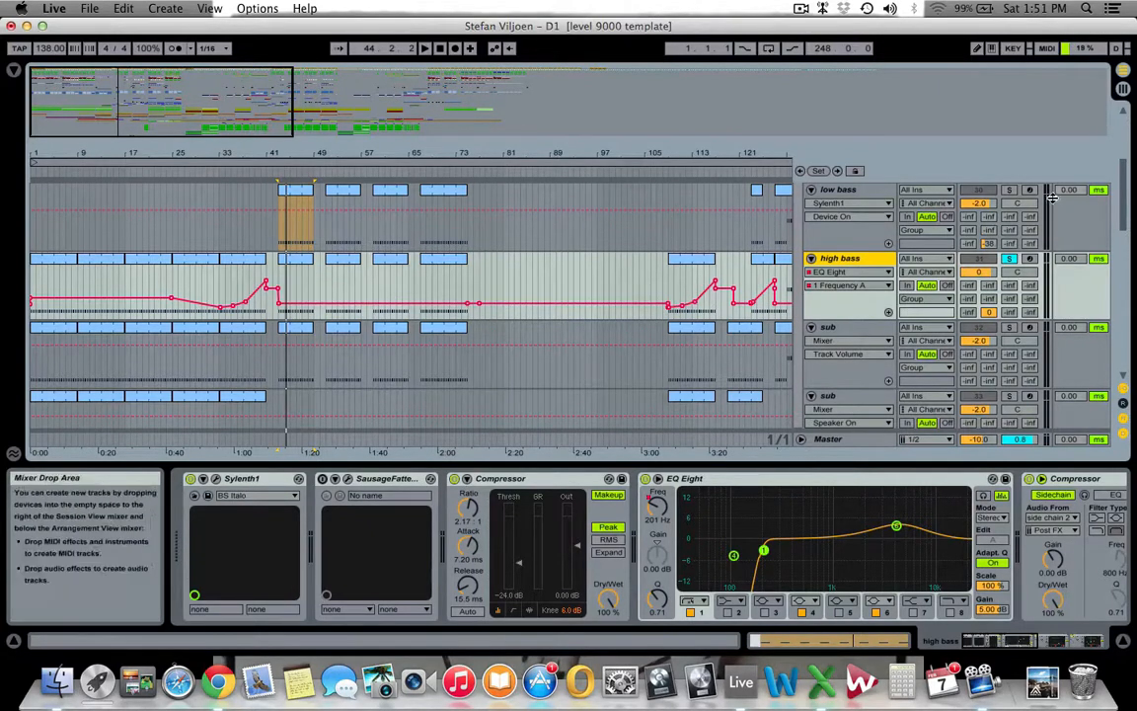
{"action": "left_click", "coordinate": [1010, 190], "text": "super"}
{"action": "key", "text": "space"}
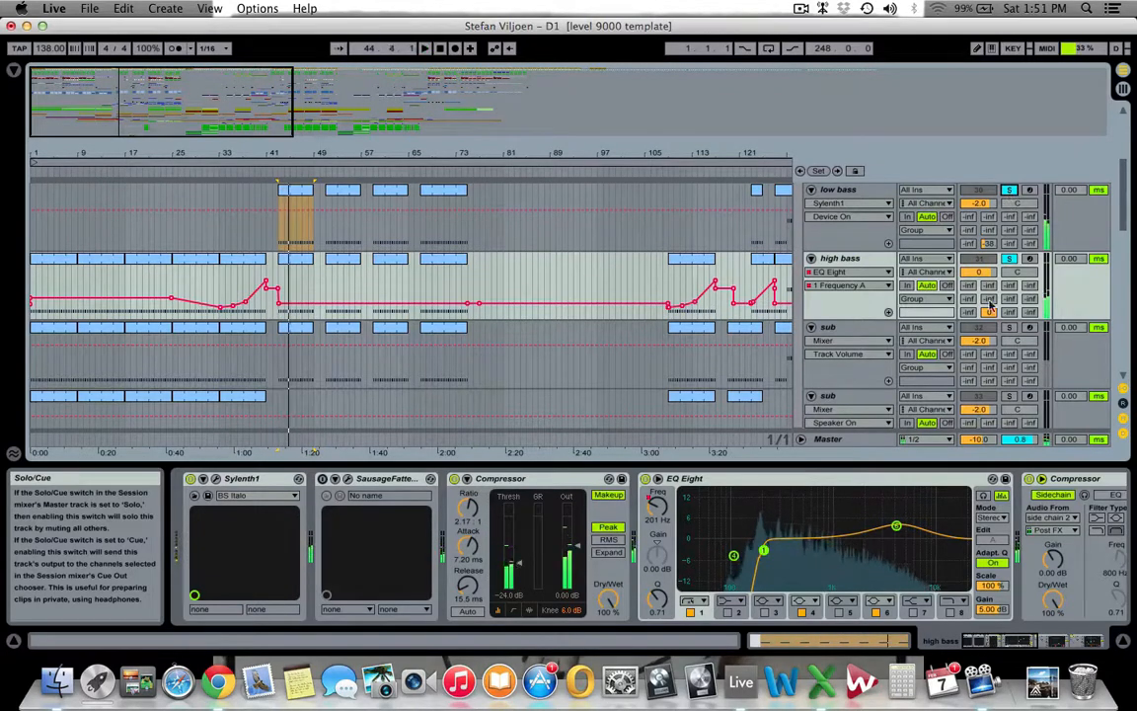
Examine the EQ Eight and Sylenth1 devices in the high bass chain
{"action": "left_click", "coordinate": [704, 481]}
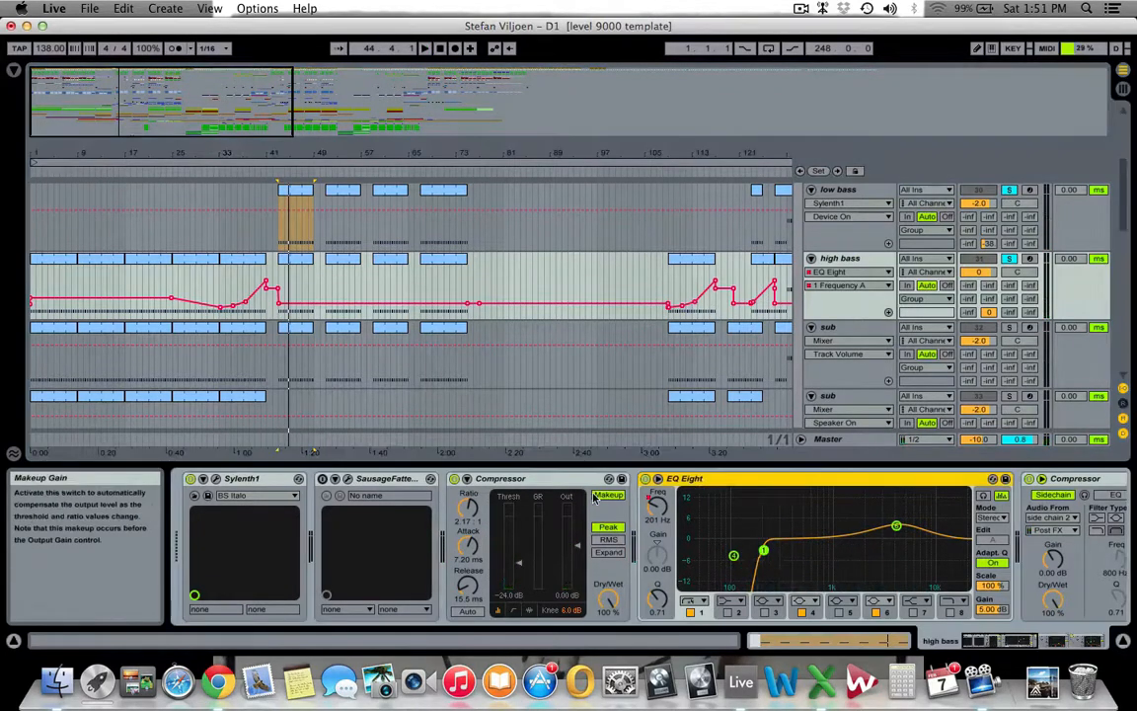
{"action": "mouse_move", "coordinate": [996, 641]}
{"action": "left_mouse_down"}
{"action": "mouse_move", "coordinate": [1036, 640]}
{"action": "mouse_move", "coordinate": [985, 644]}
{"action": "left_mouse_up"}
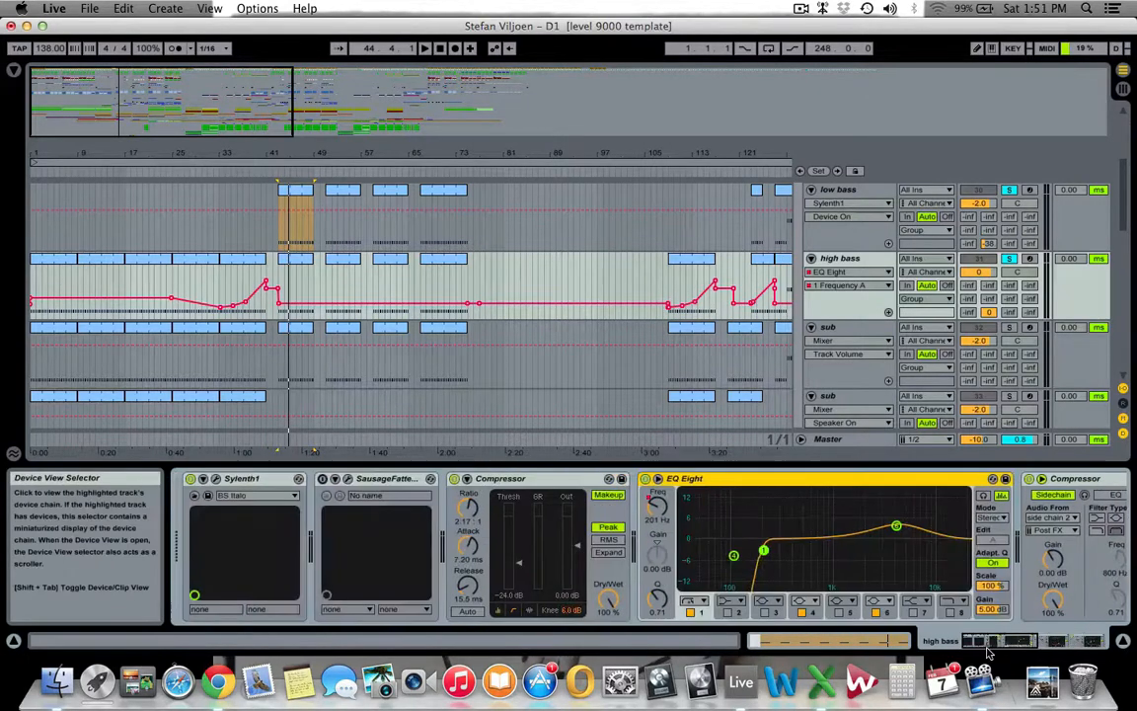
{"action": "left_click", "coordinate": [239, 480]}
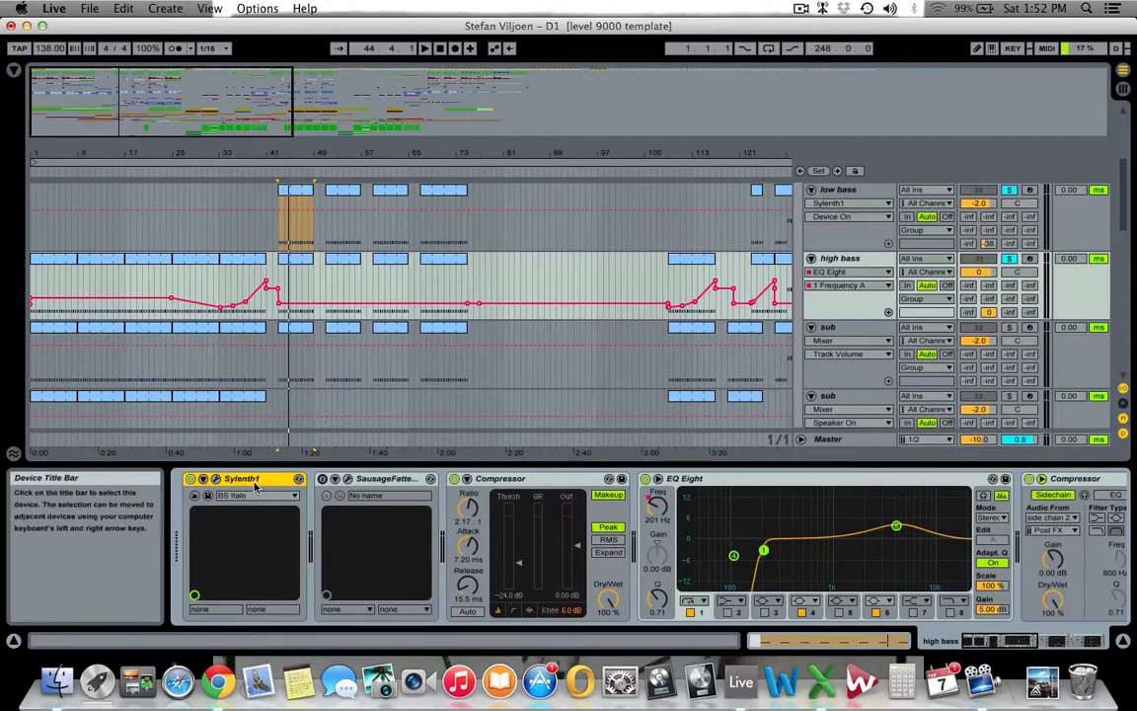
Select the upper sub track's clip at bar 43 and play it soloed together with the low and high bass
{"action": "scroll", "coordinate": [987, 276], "scroll_direction": "down", "scroll_amount": 3}
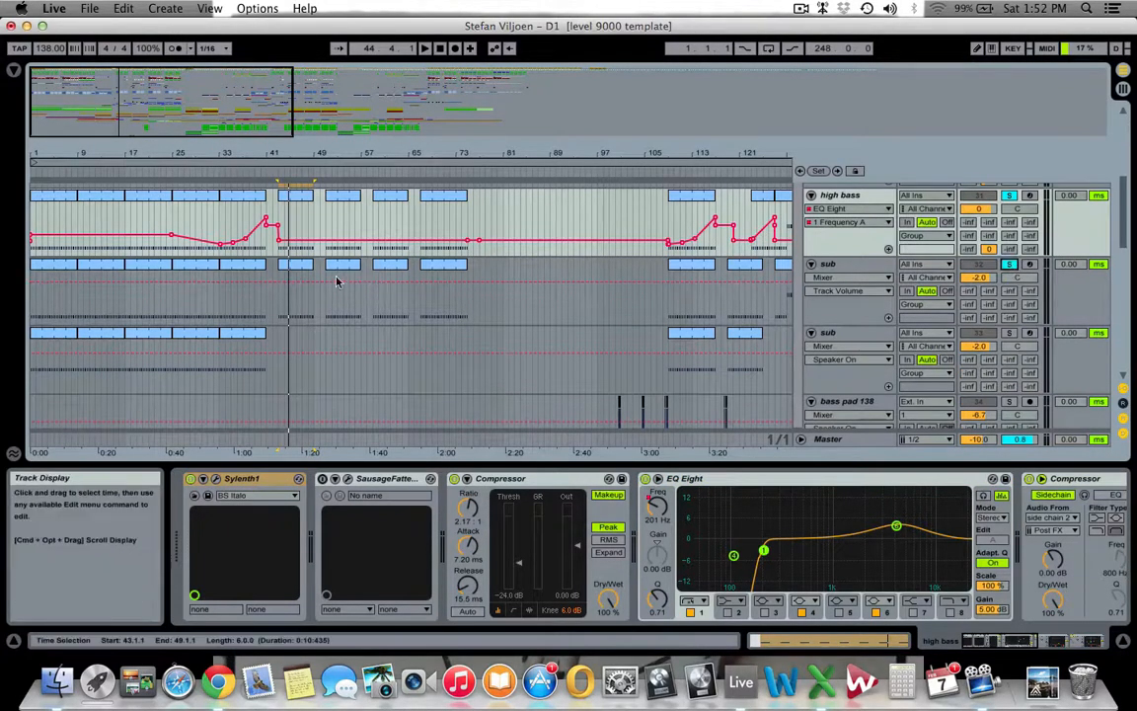
{"action": "left_click", "coordinate": [299, 267]}
{"action": "scroll", "coordinate": [300, 276], "scroll_direction": "up", "scroll_amount": 3}
{"action": "key", "text": "space"}
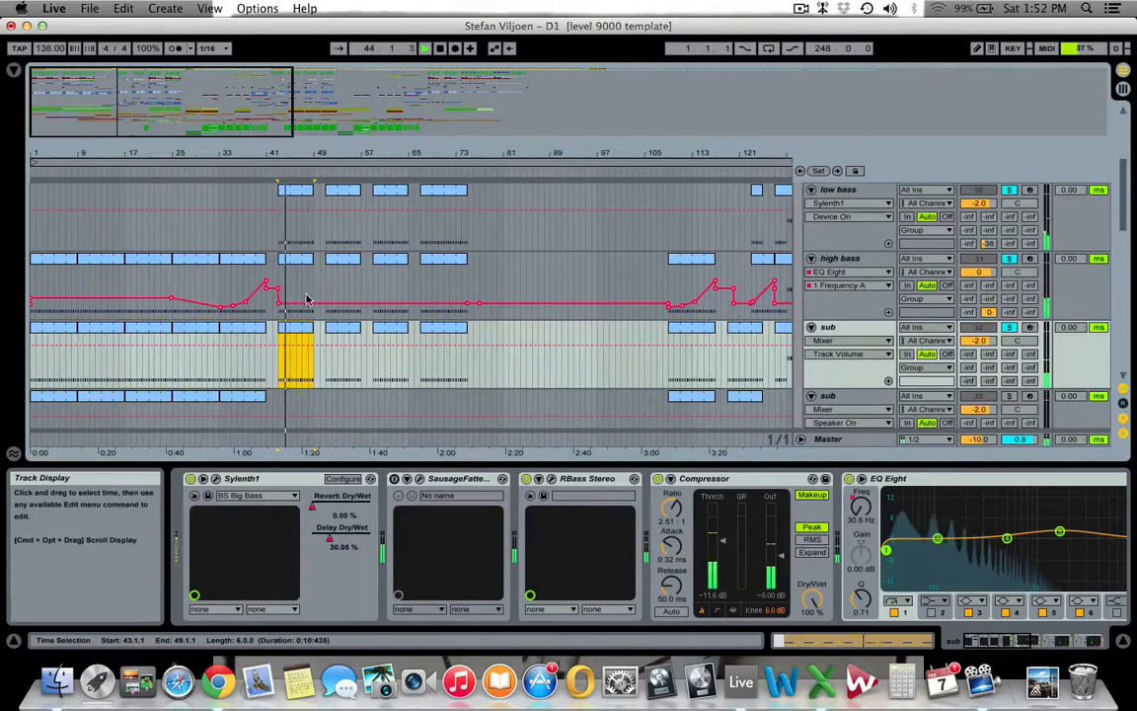
Add the drums group to the soloed bass tracks and play them together from bar 43
{"action": "scroll", "coordinate": [444, 308], "scroll_direction": "up", "scroll_amount": 5}
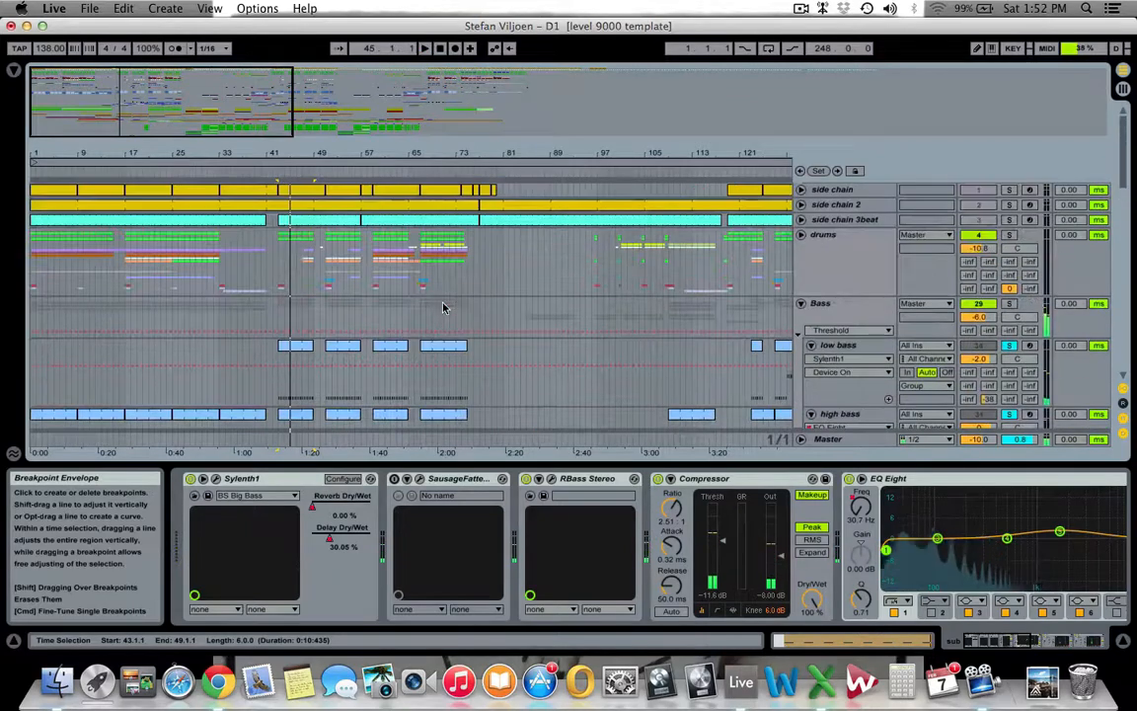
{"action": "left_click", "coordinate": [1010, 237]}
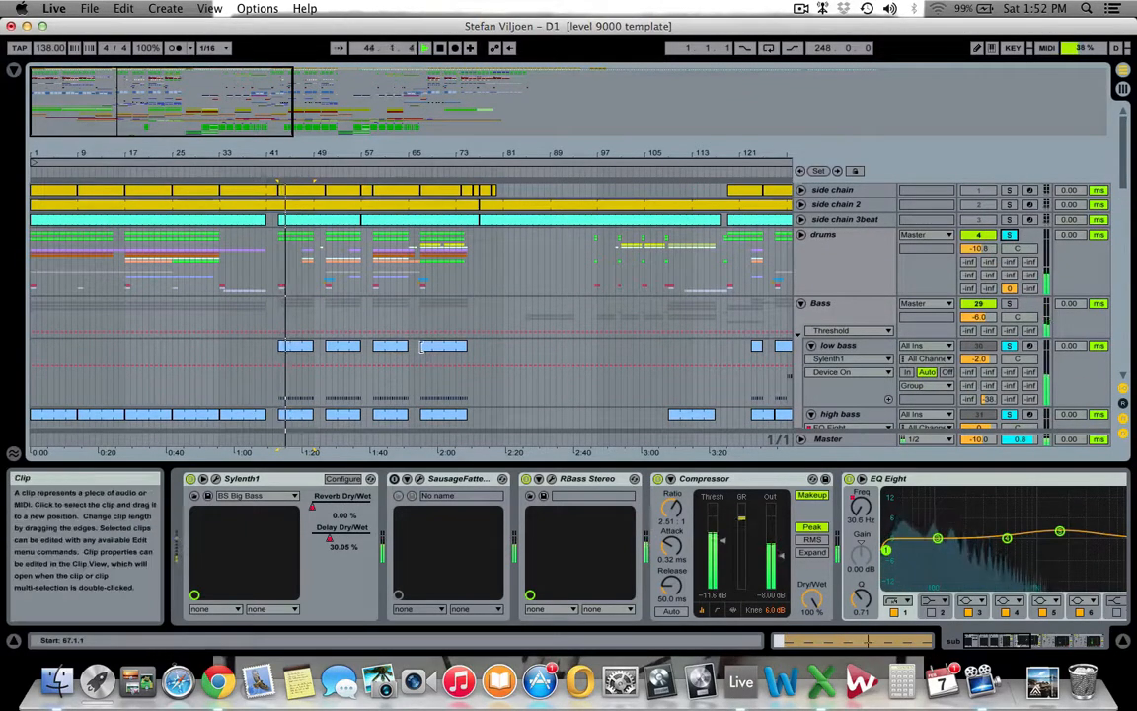
{"action": "key", "text": "space"}
{"action": "scroll", "coordinate": [416, 350], "scroll_direction": "down", "scroll_amount": 5}
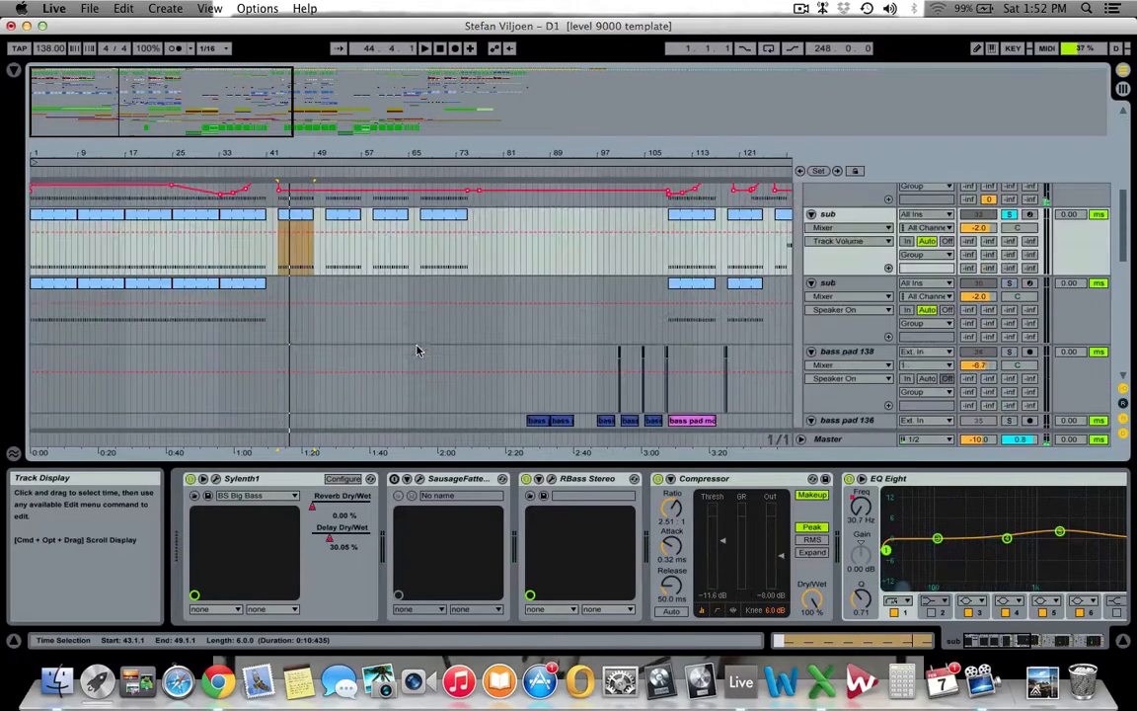
Select the high bass clips at bars 109 and 123 to examine the EQ Eight frequency automation over them
{"action": "left_click_drag", "start_coordinate": [237, 112], "coordinate": [329, 90]}
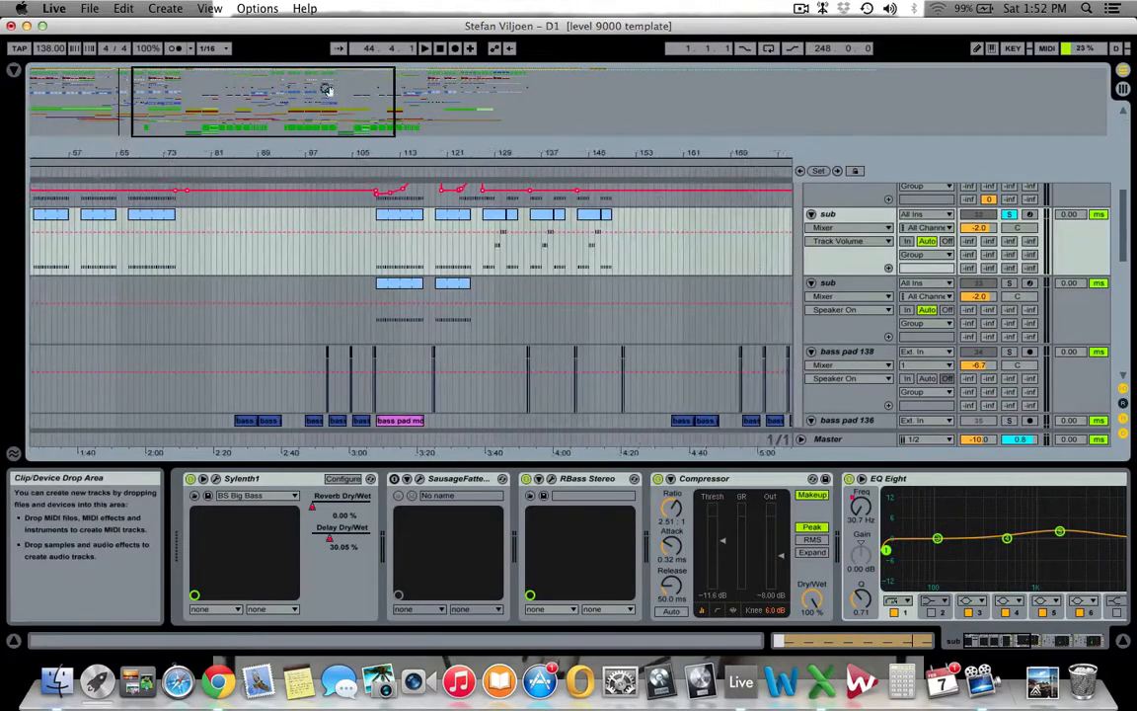
{"action": "scroll", "coordinate": [372, 212], "scroll_direction": "up", "scroll_amount": 3}
{"action": "scroll", "coordinate": [372, 212], "scroll_direction": "up", "scroll_amount": 5}
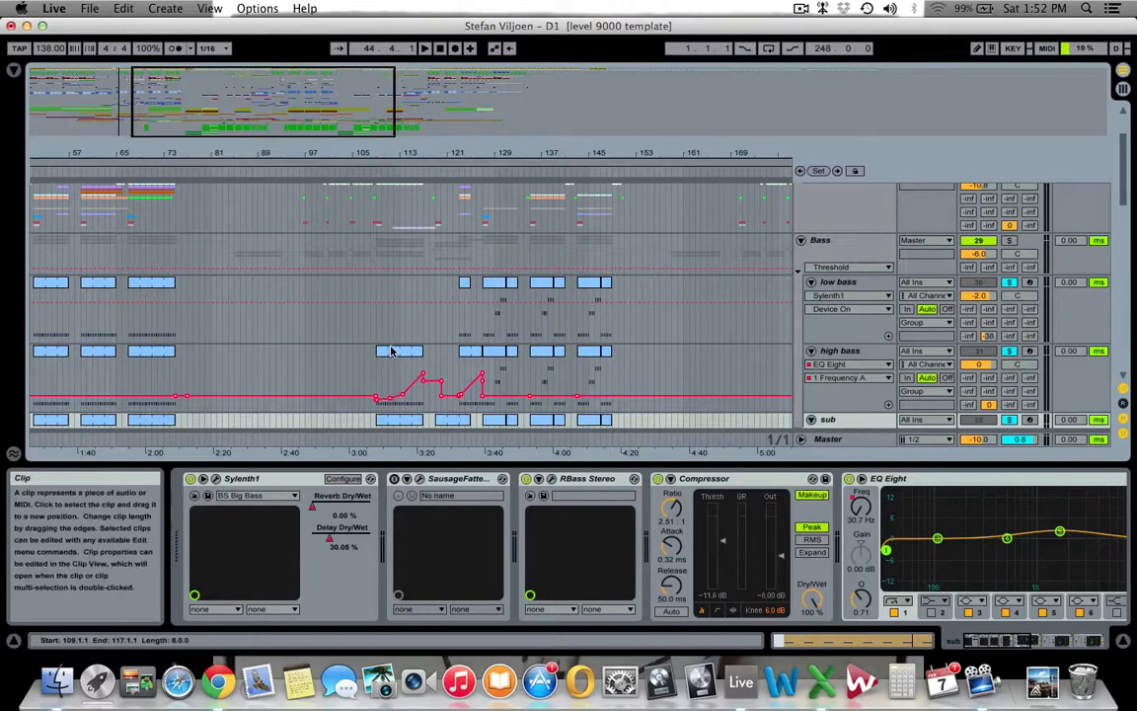
{"action": "left_click", "coordinate": [406, 359]}
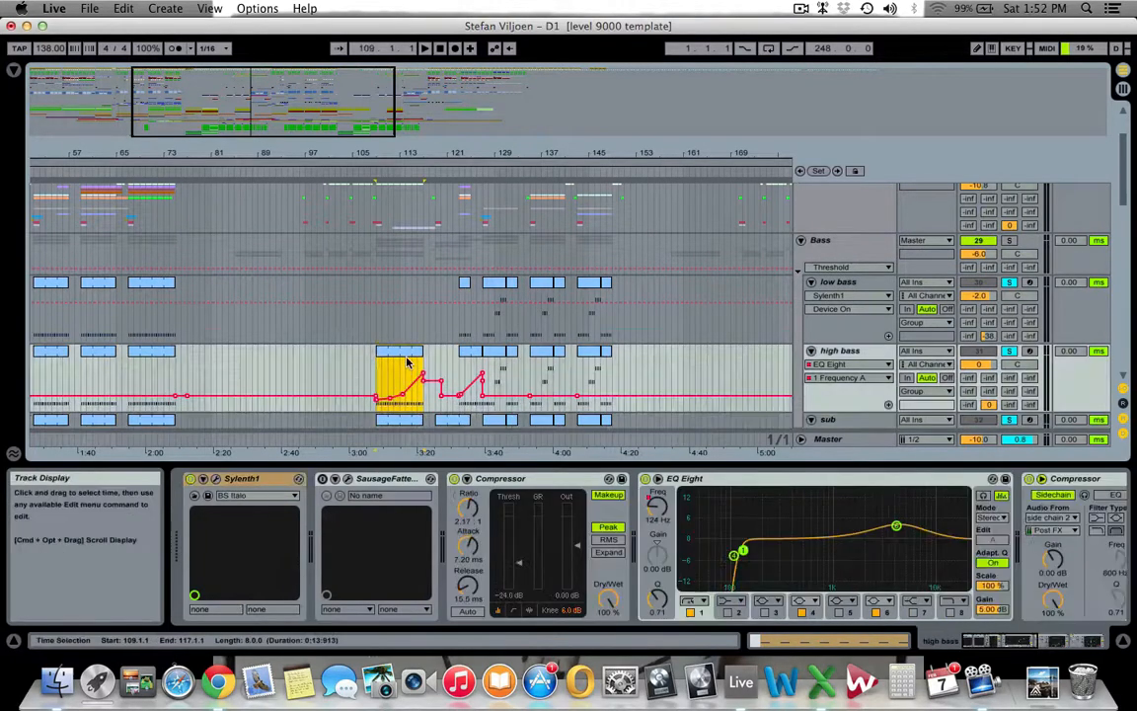
{"action": "left_click", "coordinate": [470, 356]}
{"action": "scroll", "coordinate": [470, 356], "scroll_direction": "down", "scroll_amount": 3}
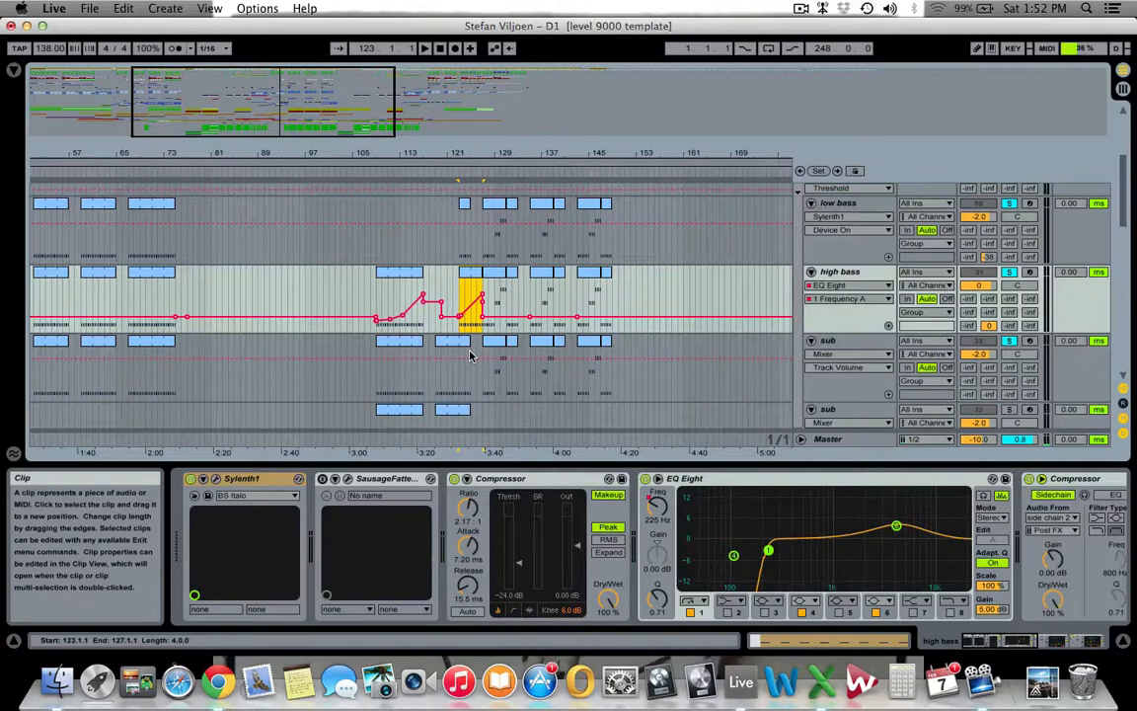
Clear the bass solos and play the bar 119 clips of the two sub tracks one after the other, each soloed
{"action": "left_click", "coordinate": [1009, 273]}
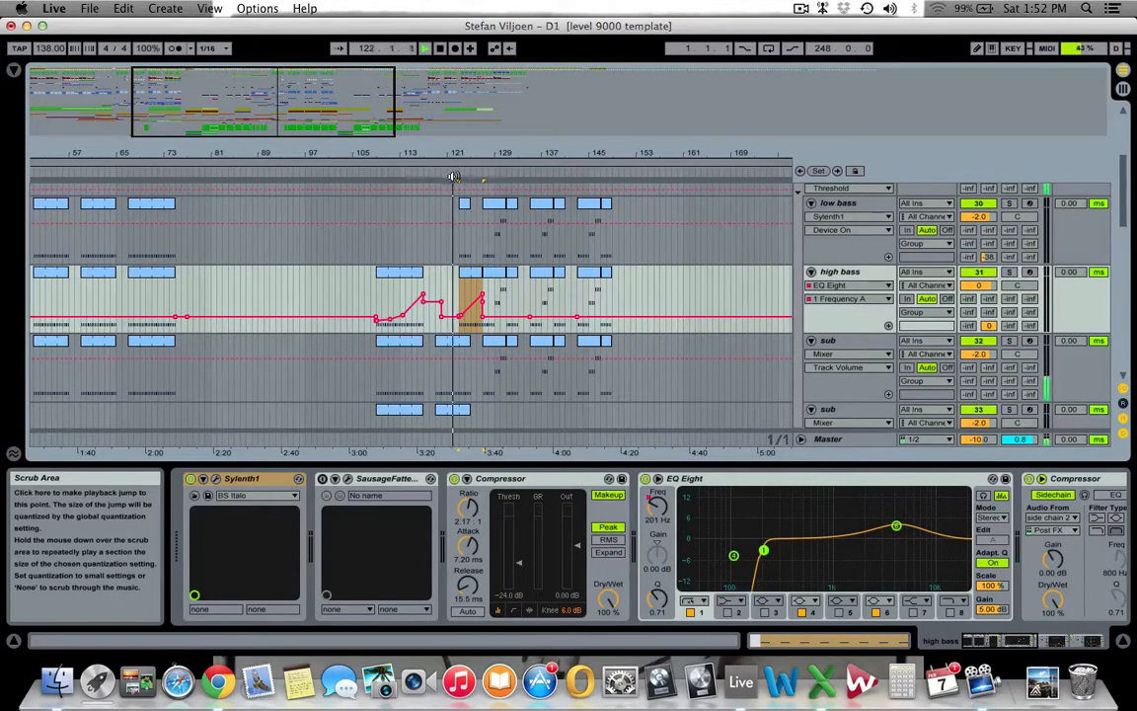
{"action": "key", "text": "space"}
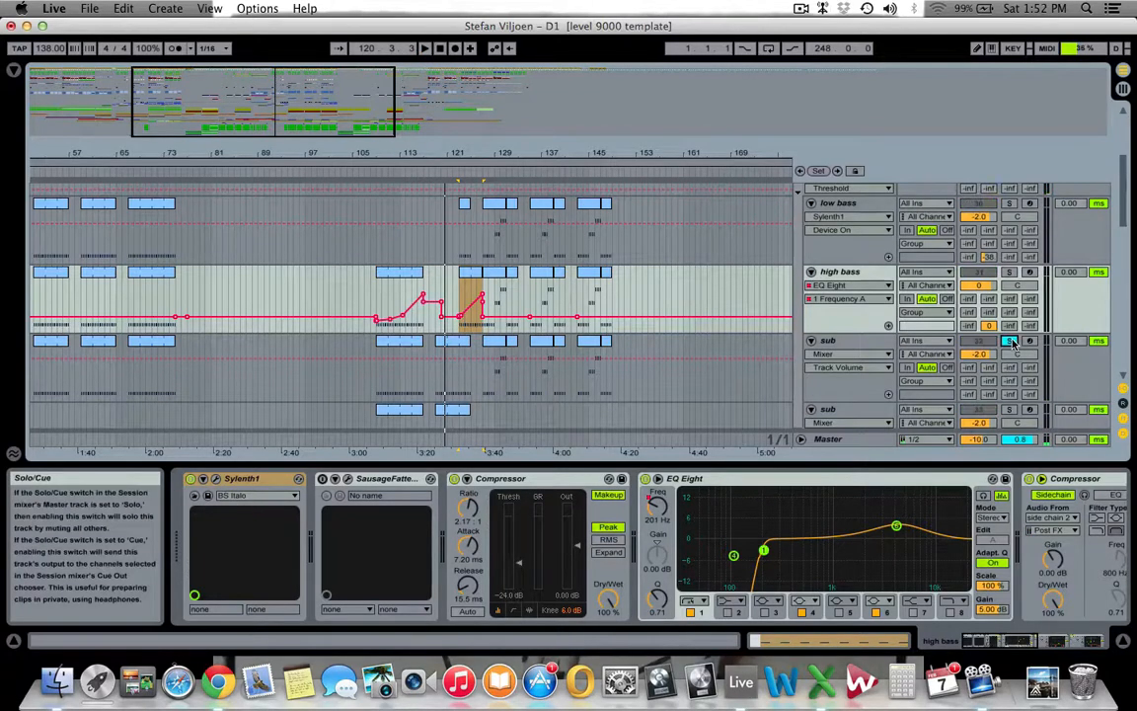
{"action": "left_click", "coordinate": [1012, 342]}
{"action": "left_click", "coordinate": [469, 343]}
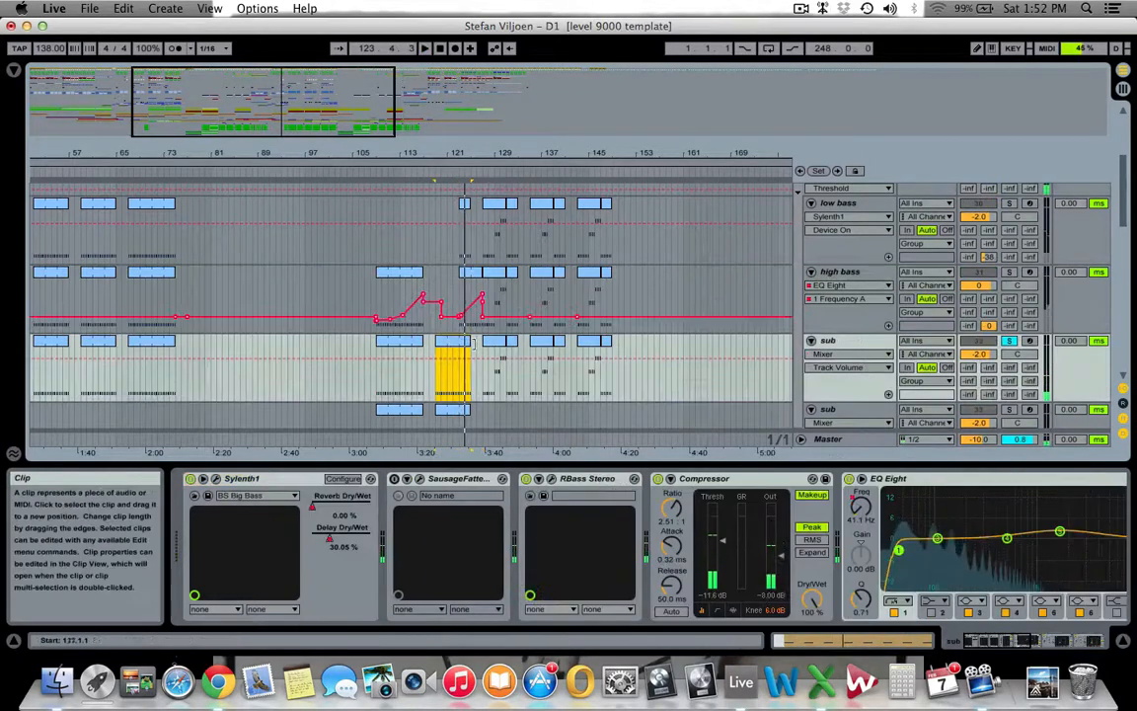
{"action": "scroll", "coordinate": [473, 343], "scroll_direction": "down", "scroll_amount": 5}
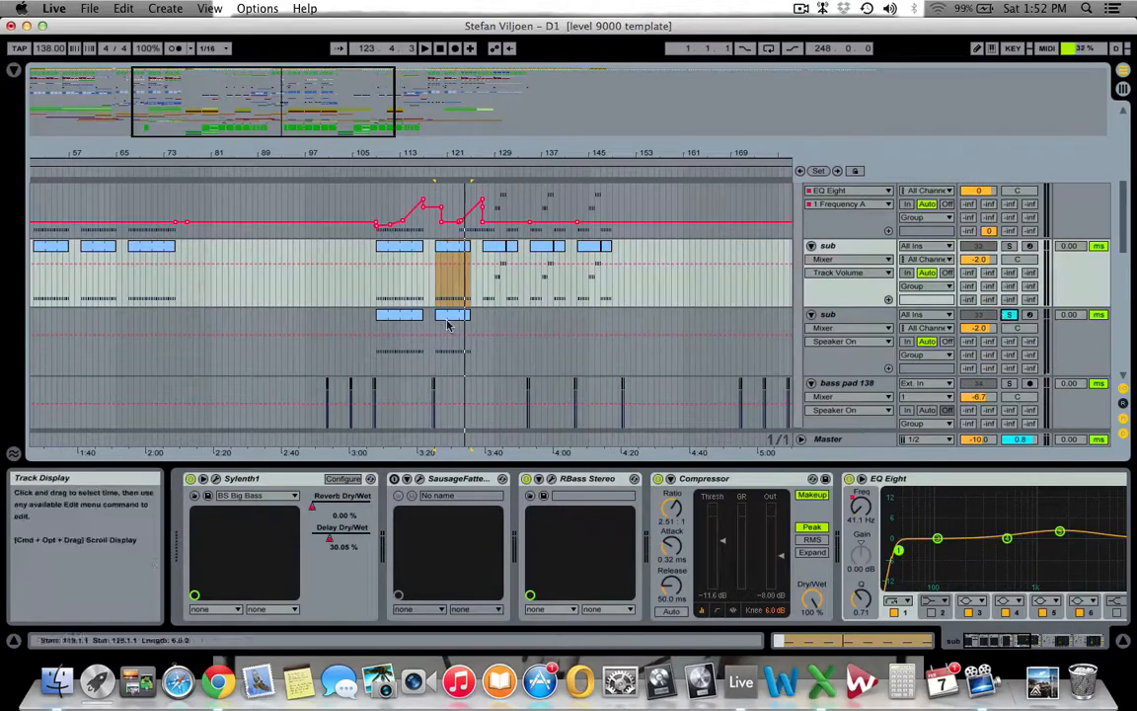
{"action": "left_click", "coordinate": [442, 315]}
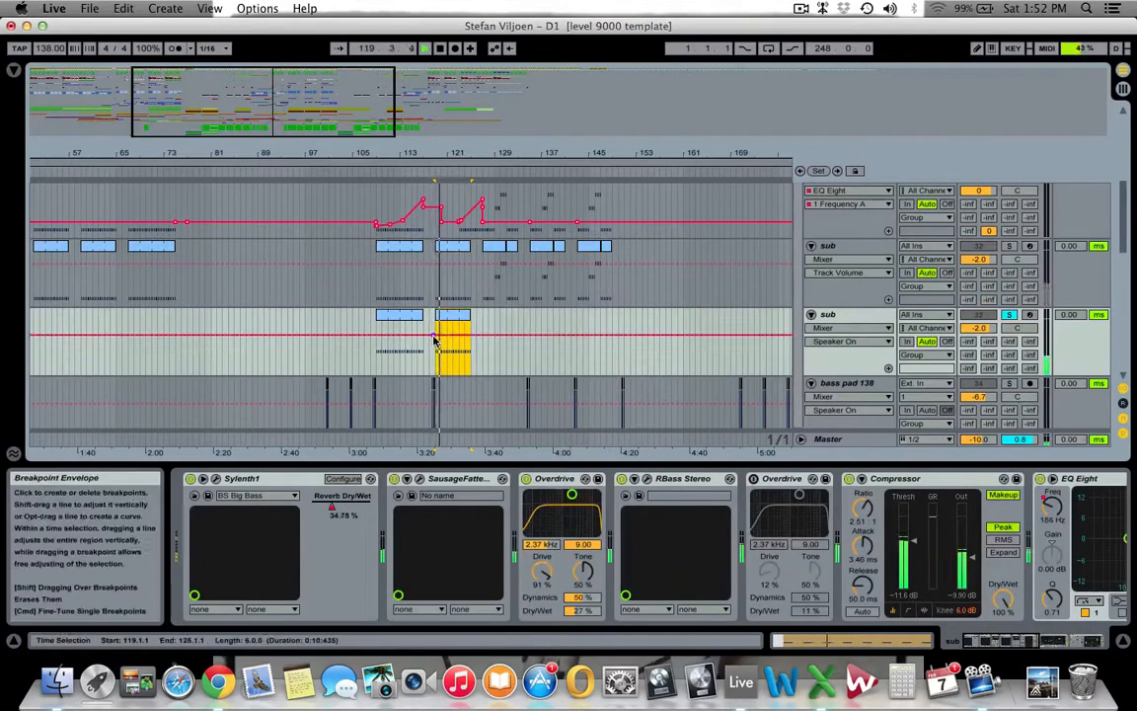
Solo the last bass pad 138 track in the Bass group, play from bar 119 and open its audio clip
{"action": "scroll", "coordinate": [441, 316], "scroll_direction": "down", "scroll_amount": 8}
{"action": "scroll", "coordinate": [444, 296], "scroll_direction": "down", "scroll_amount": 8}
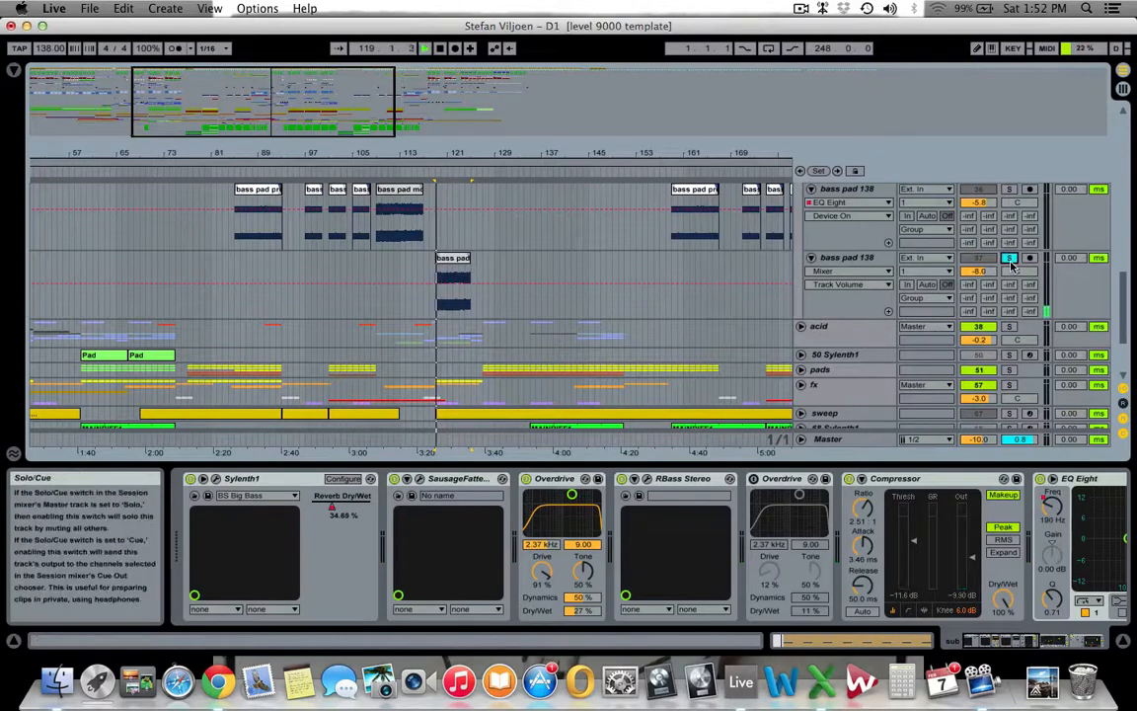
{"action": "key", "text": "space"}
{"action": "left_click", "coordinate": [857, 258]}
{"action": "double_click", "coordinate": [444, 260]}
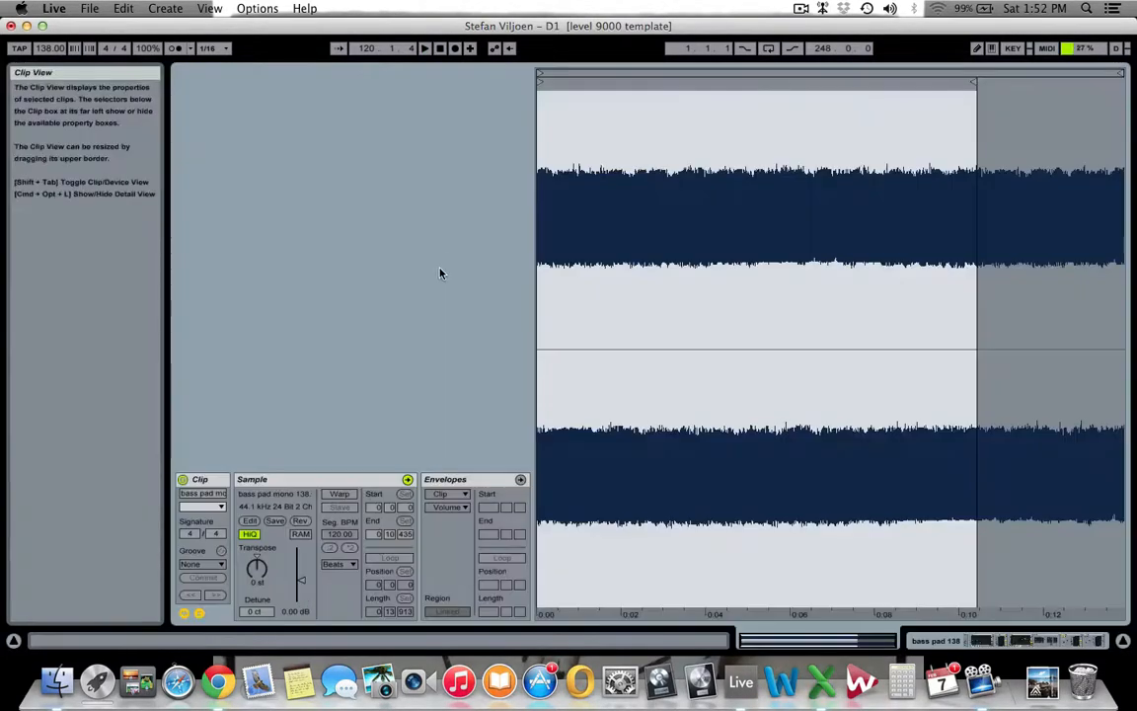
Return to the last bass pad 138 track's device chain and play its soloed clip again from bar 119
{"action": "key", "text": "shift+Tab"}
{"action": "scroll", "coordinate": [442, 274], "scroll_direction": "up", "scroll_amount": 5}
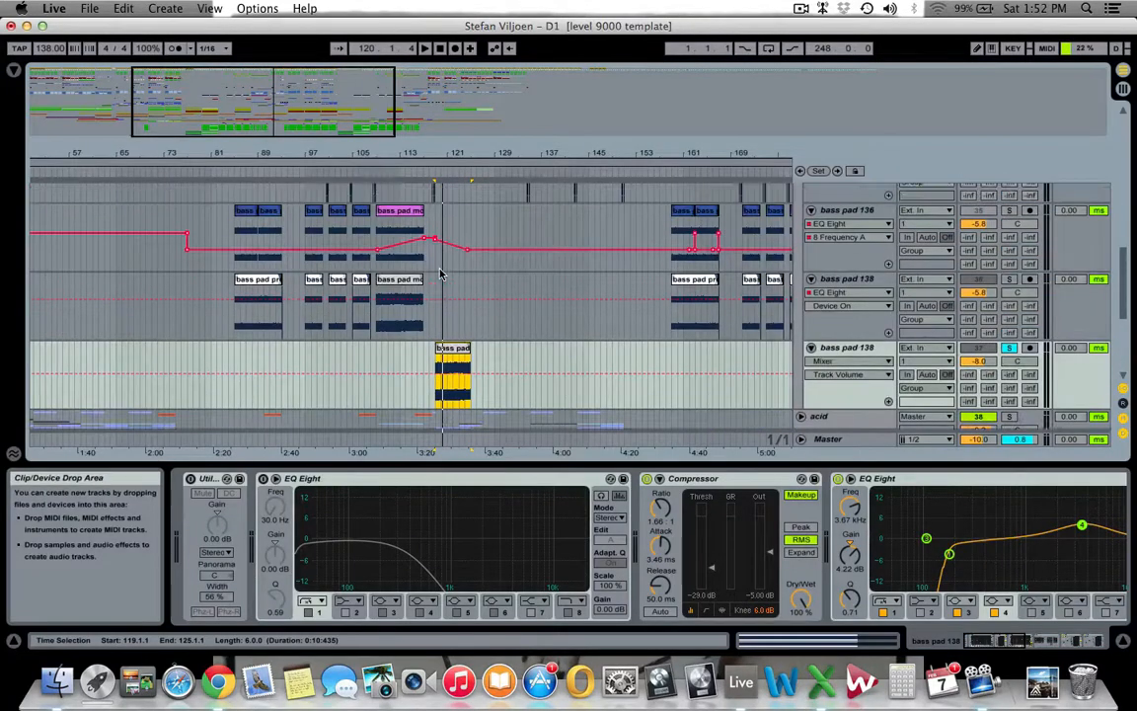
{"action": "scroll", "coordinate": [443, 275], "scroll_direction": "up", "scroll_amount": 3}
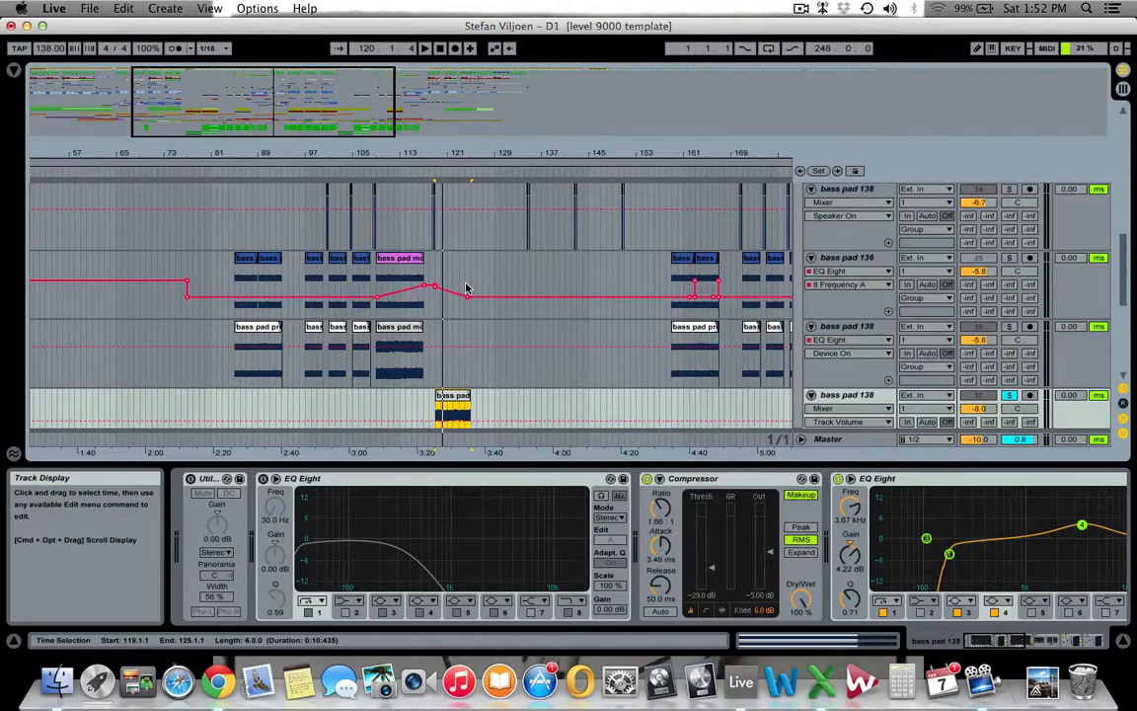
{"action": "scroll", "coordinate": [466, 287], "scroll_direction": "up", "scroll_amount": 1}
{"action": "scroll", "coordinate": [431, 339], "scroll_direction": "down", "scroll_amount": 4}
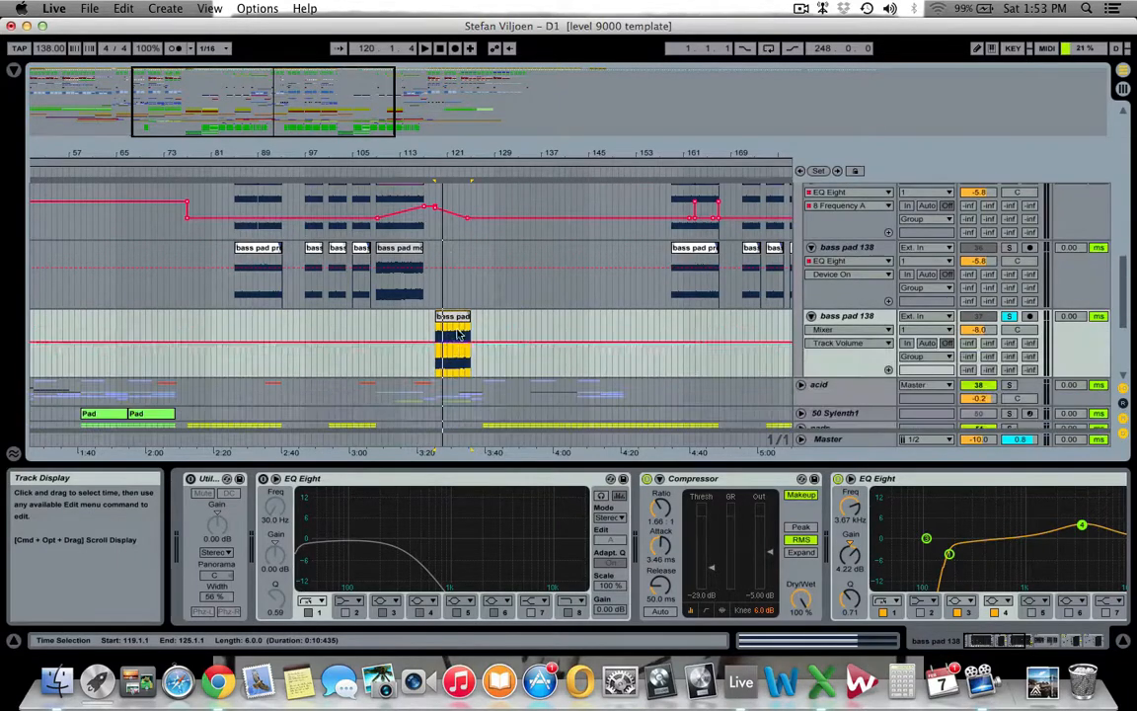
{"action": "scroll", "coordinate": [460, 300], "scroll_direction": "up", "scroll_amount": 4}
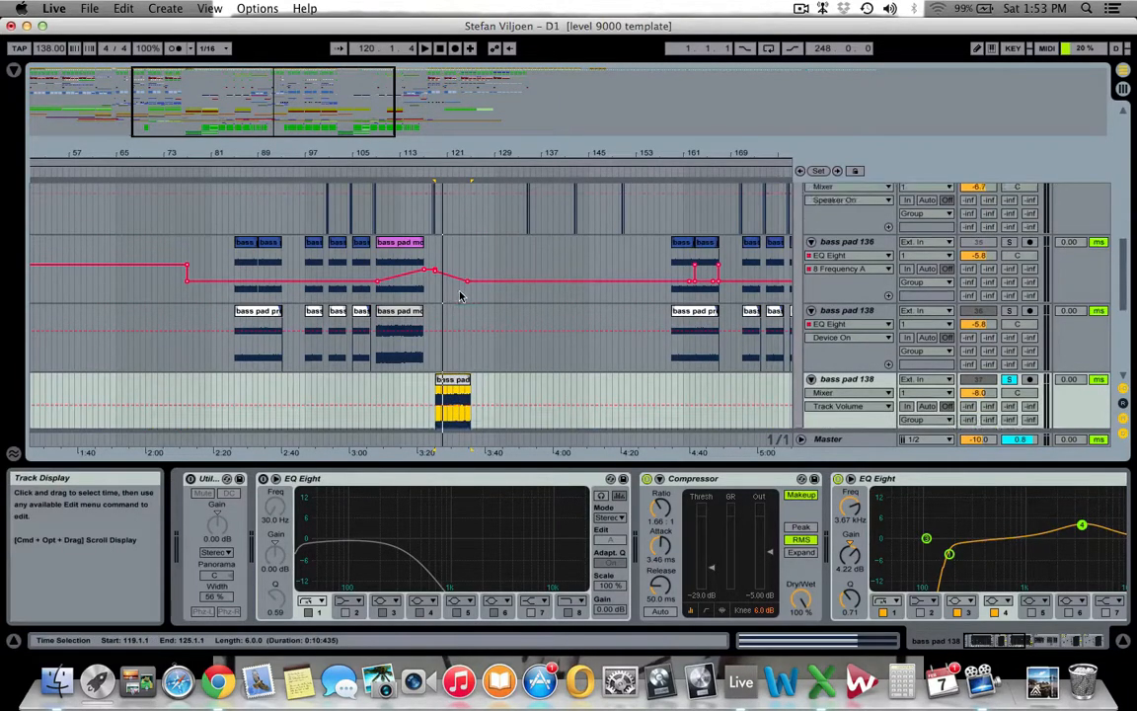
{"action": "key", "text": "space"}
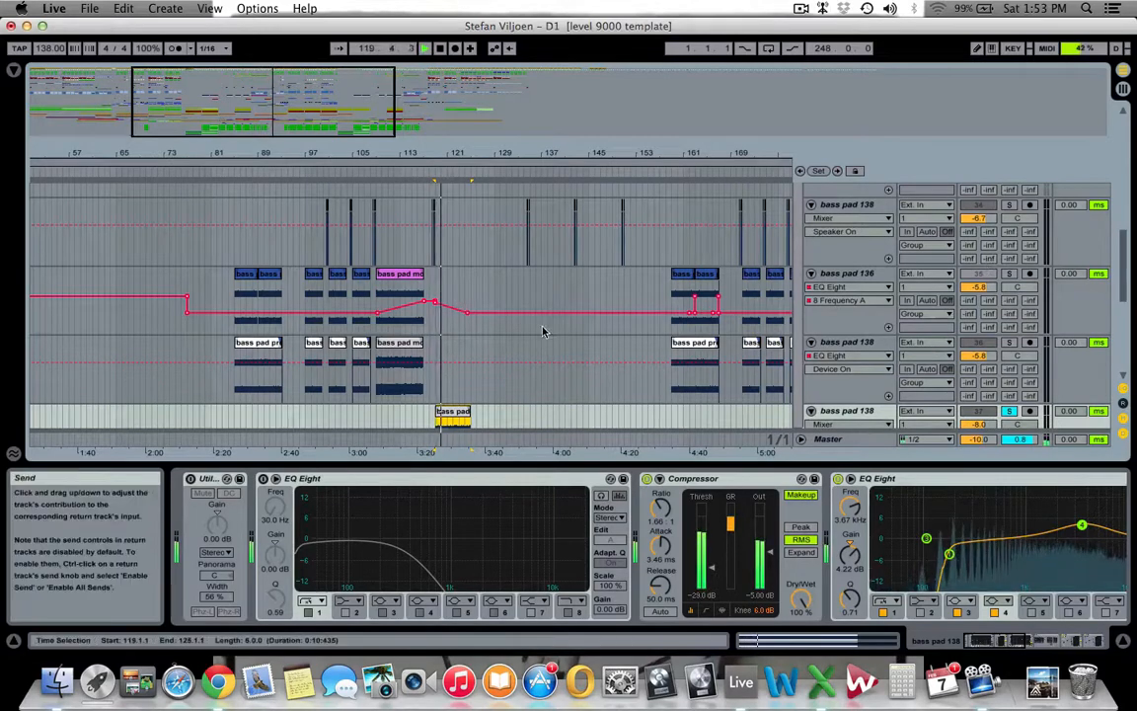
{"action": "key", "text": "space"}
Solo only the bass pad 138 track directly below bass pad 136 and play its first clip from bar 85
{"action": "scroll", "coordinate": [701, 284], "scroll_direction": "up", "scroll_amount": 7}
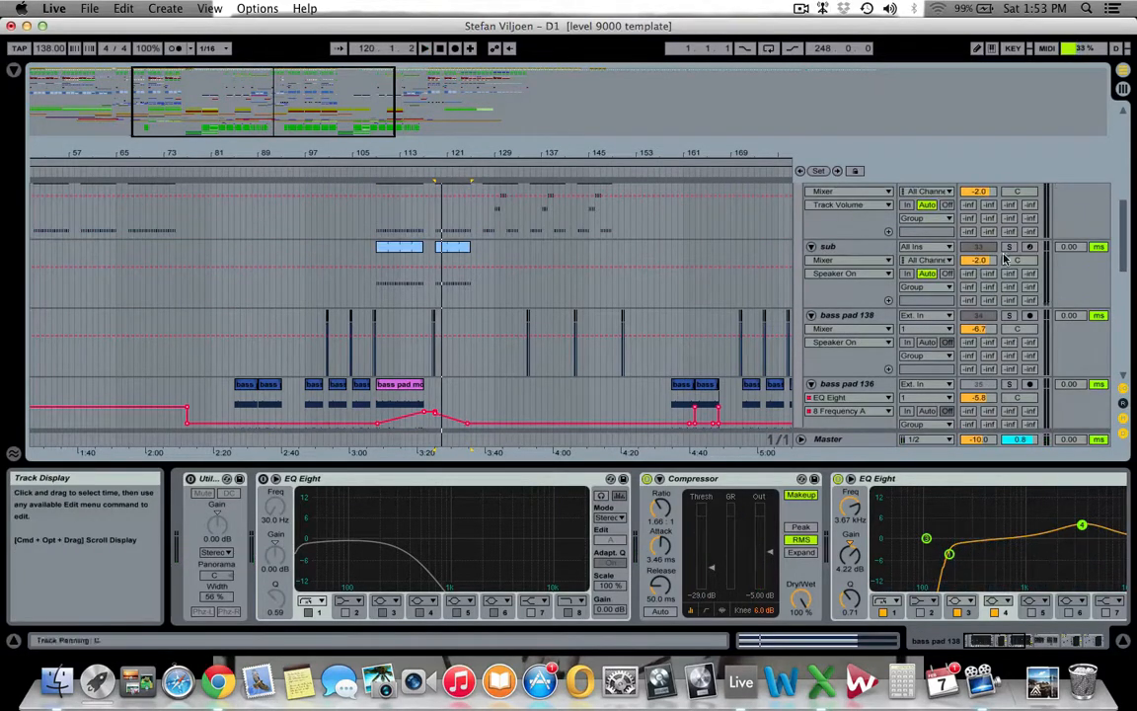
{"action": "scroll", "coordinate": [661, 384], "scroll_direction": "down", "scroll_amount": 7}
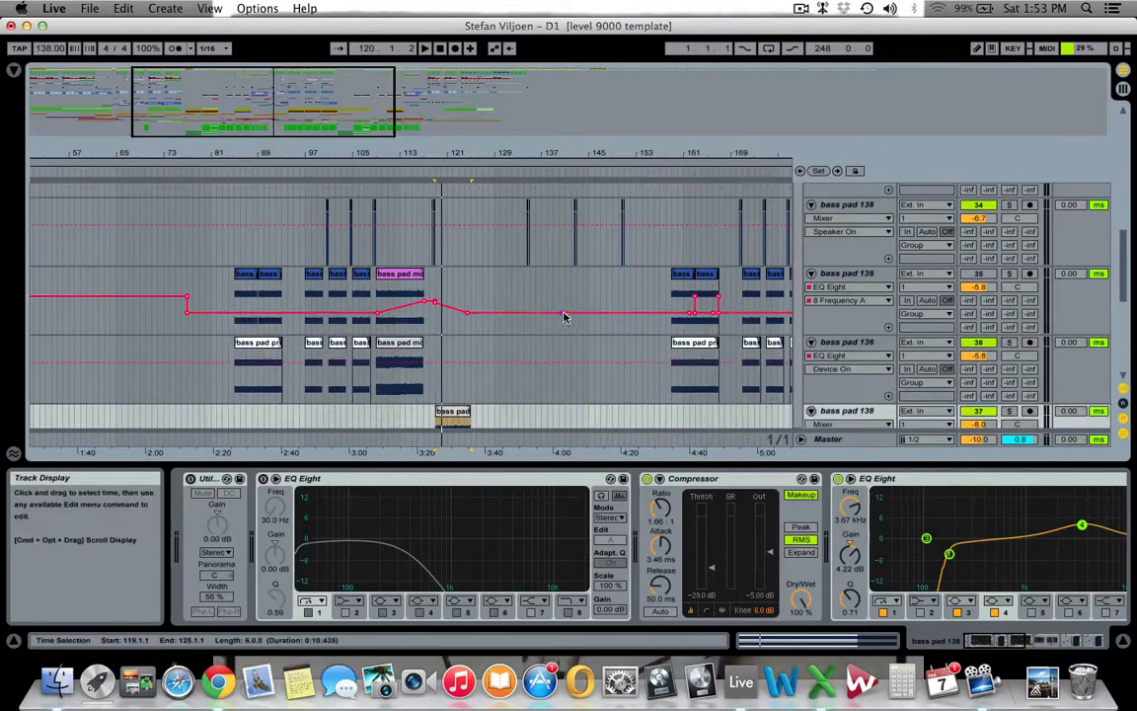
{"action": "left_click", "coordinate": [1009, 342]}
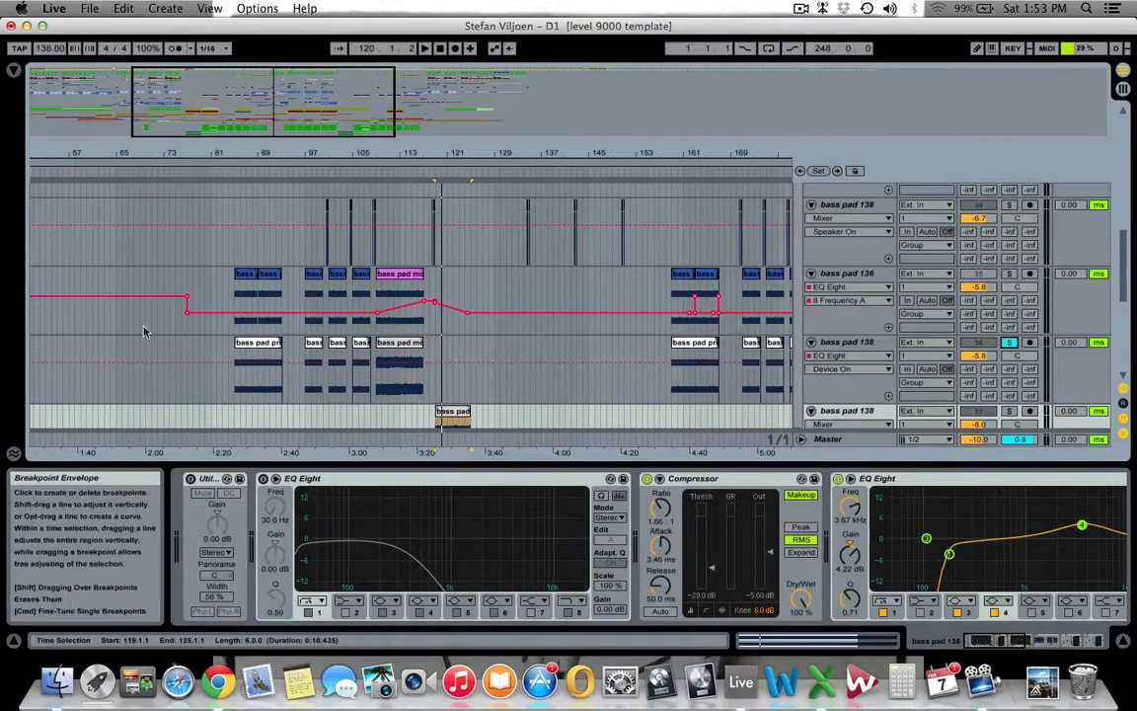
{"action": "left_click", "coordinate": [256, 346]}
{"action": "key", "text": "space"}
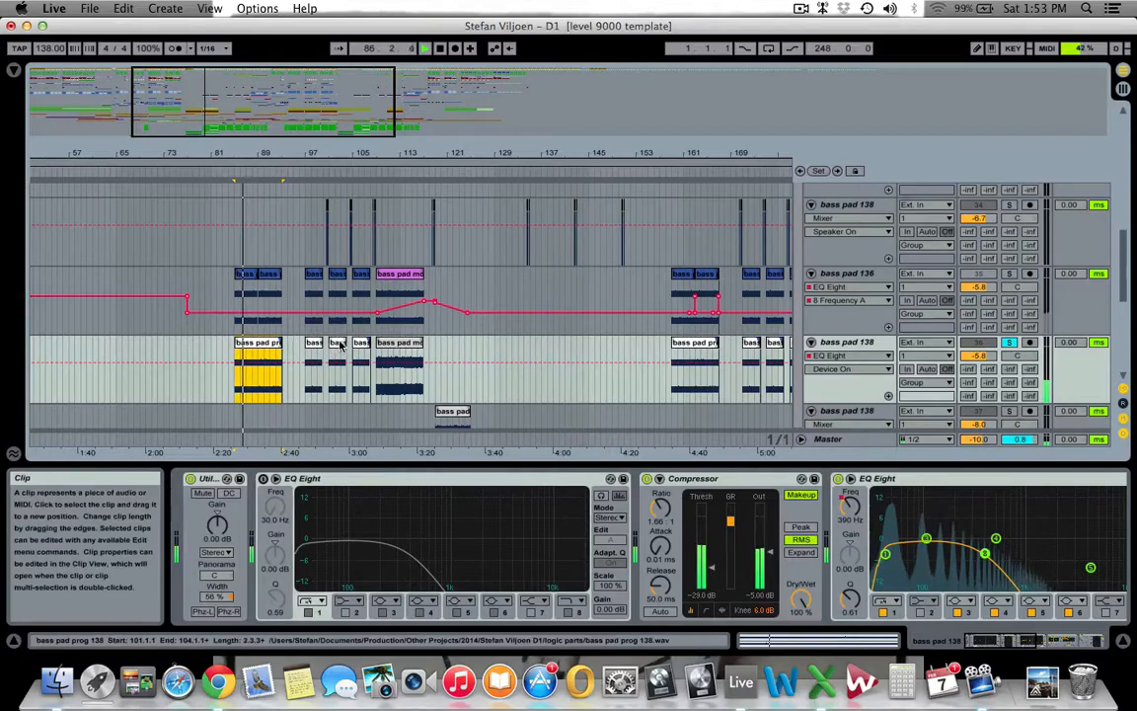
Play the soloed bass pad 138 track's clip at bar 97, then stop playback and clear the solo
{"action": "key", "text": "space"}
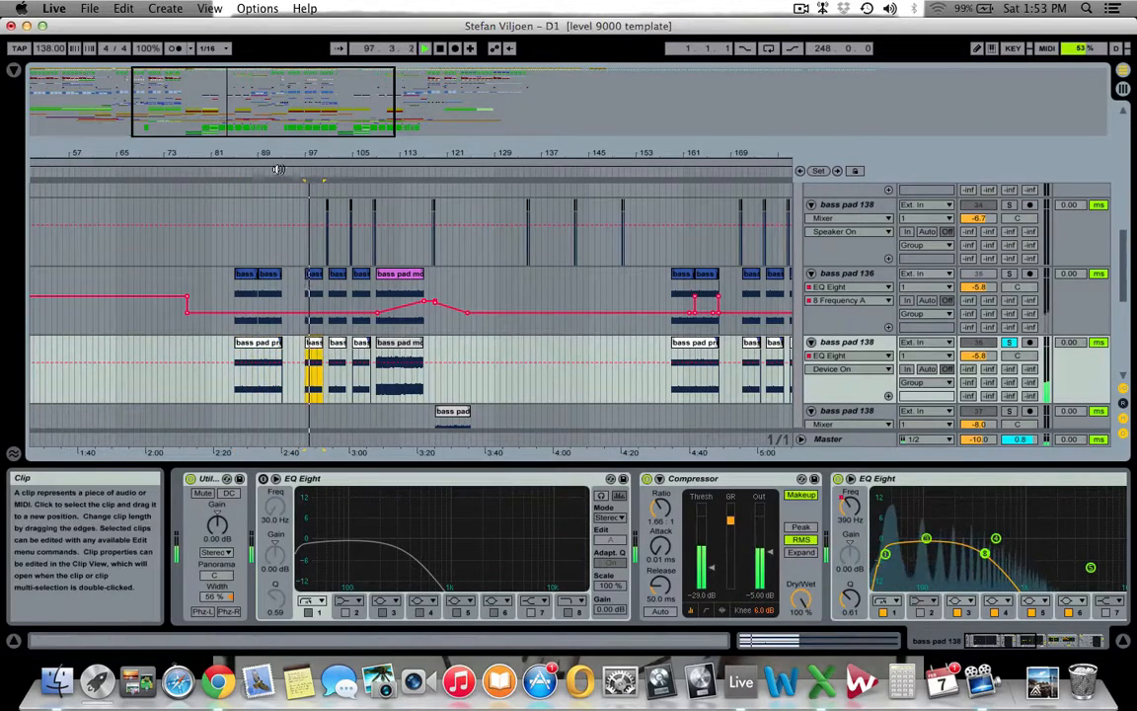
{"action": "left_click_drag", "start_coordinate": [368, 154], "coordinate": [391, 194]}
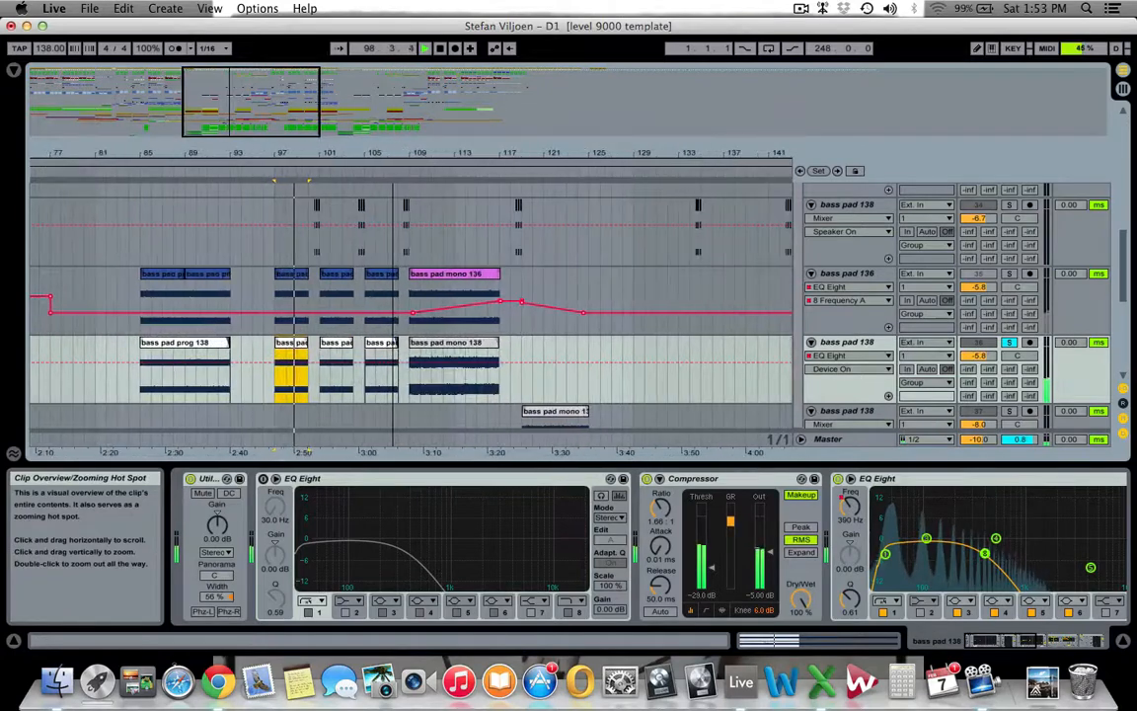
{"action": "left_click_drag", "start_coordinate": [247, 87], "coordinate": [246, 104]}
{"action": "key", "text": "space"}
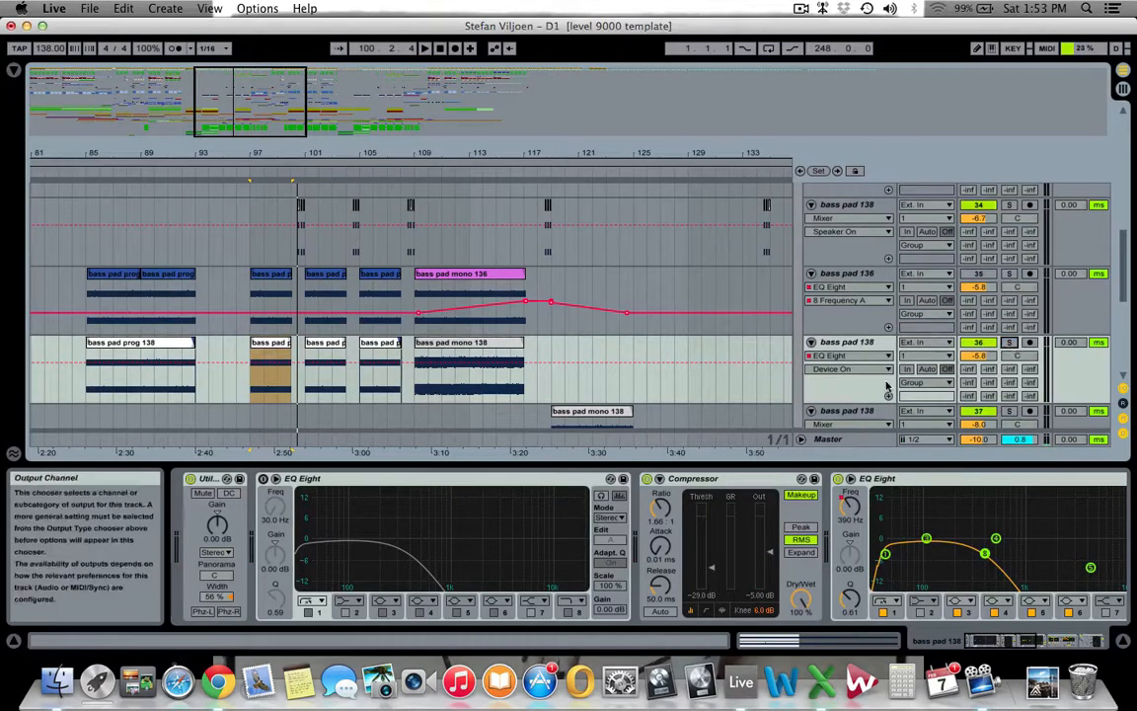
Select the acid group to show its device chain and unfold the group with its tracks
{"action": "scroll", "coordinate": [818, 395], "scroll_direction": "down", "scroll_amount": 5}
{"action": "left_click", "coordinate": [807, 230]}
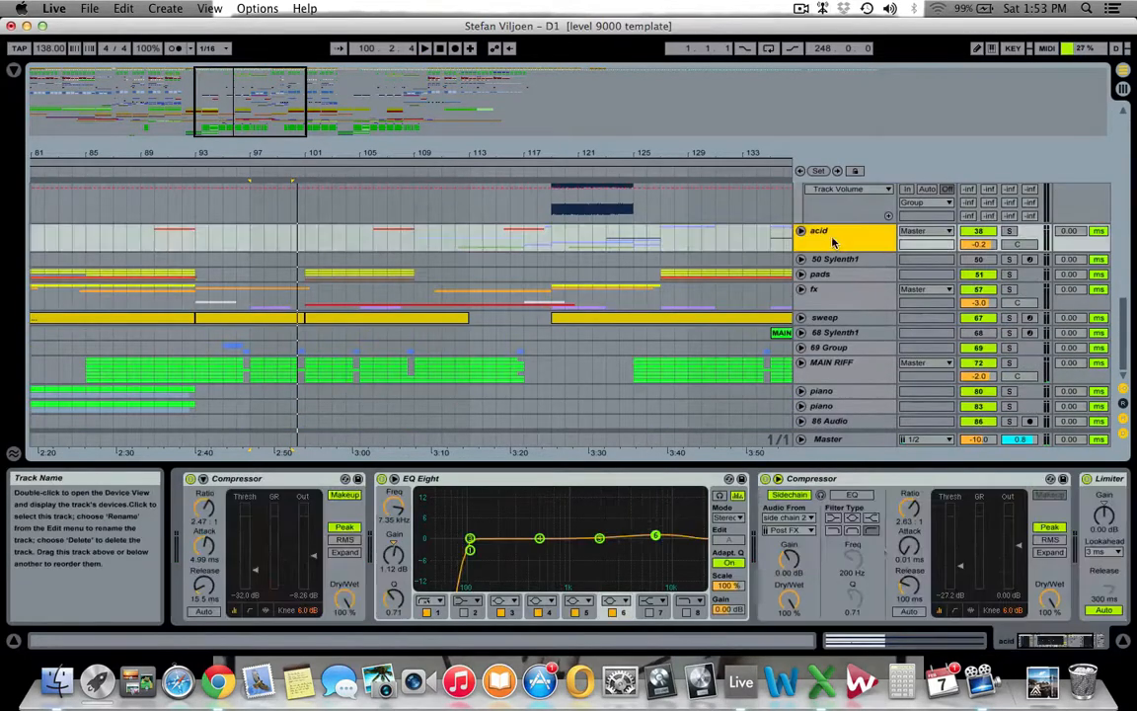
{"action": "left_click", "coordinate": [803, 230], "text": "alt"}
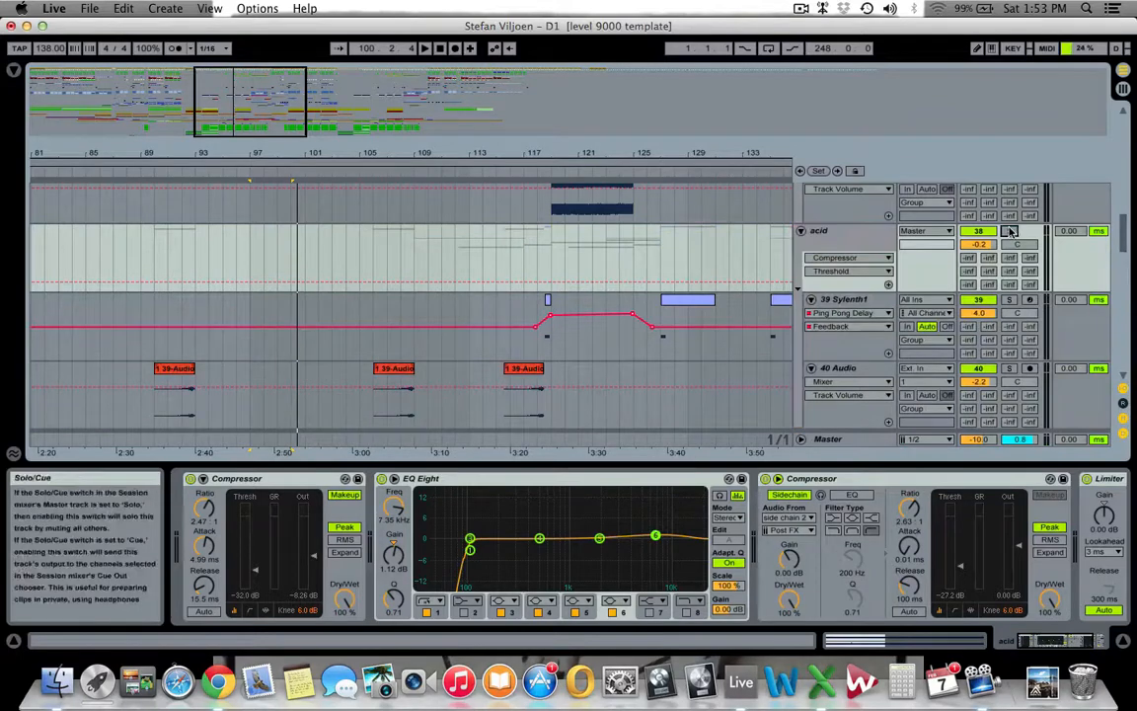
Solo the acid group and briefly play the first 40 Audio clip from bar 90
{"action": "left_click_drag", "start_coordinate": [164, 153], "coordinate": [176, 137]}
{"action": "scroll", "coordinate": [139, 386], "scroll_direction": "up", "scroll_amount": 4}
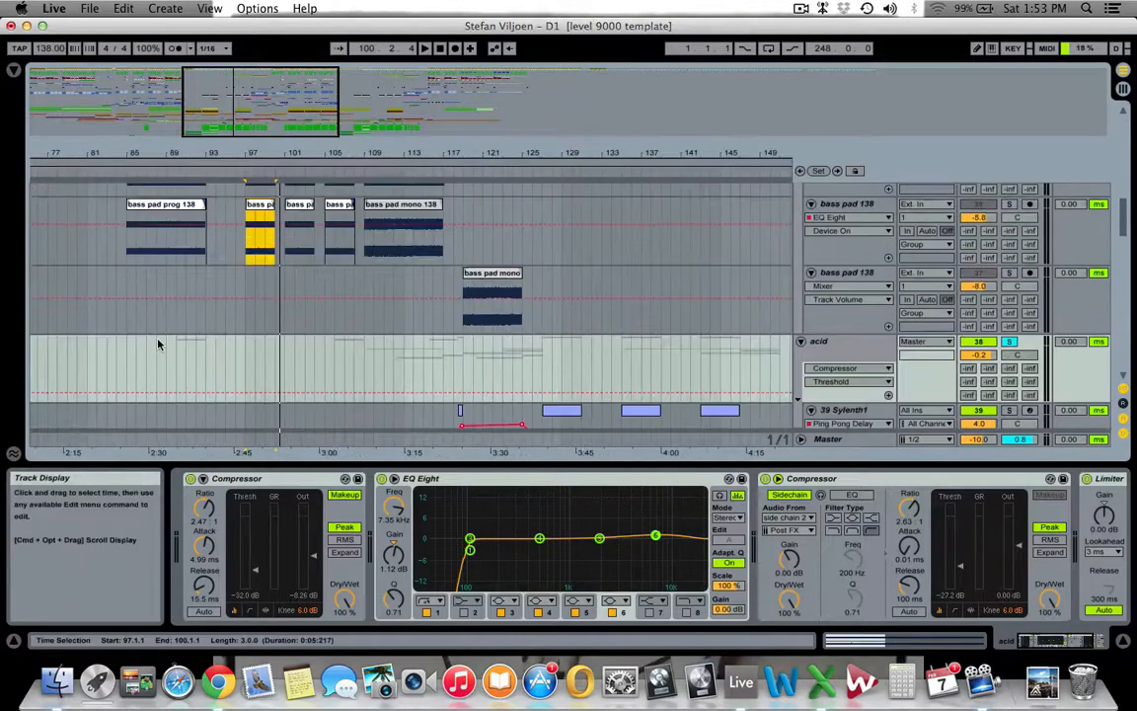
{"action": "scroll", "coordinate": [160, 343], "scroll_direction": "down", "scroll_amount": 3}
{"action": "scroll", "coordinate": [158, 344], "scroll_direction": "down", "scroll_amount": 3}
{"action": "left_click", "coordinate": [190, 261]}
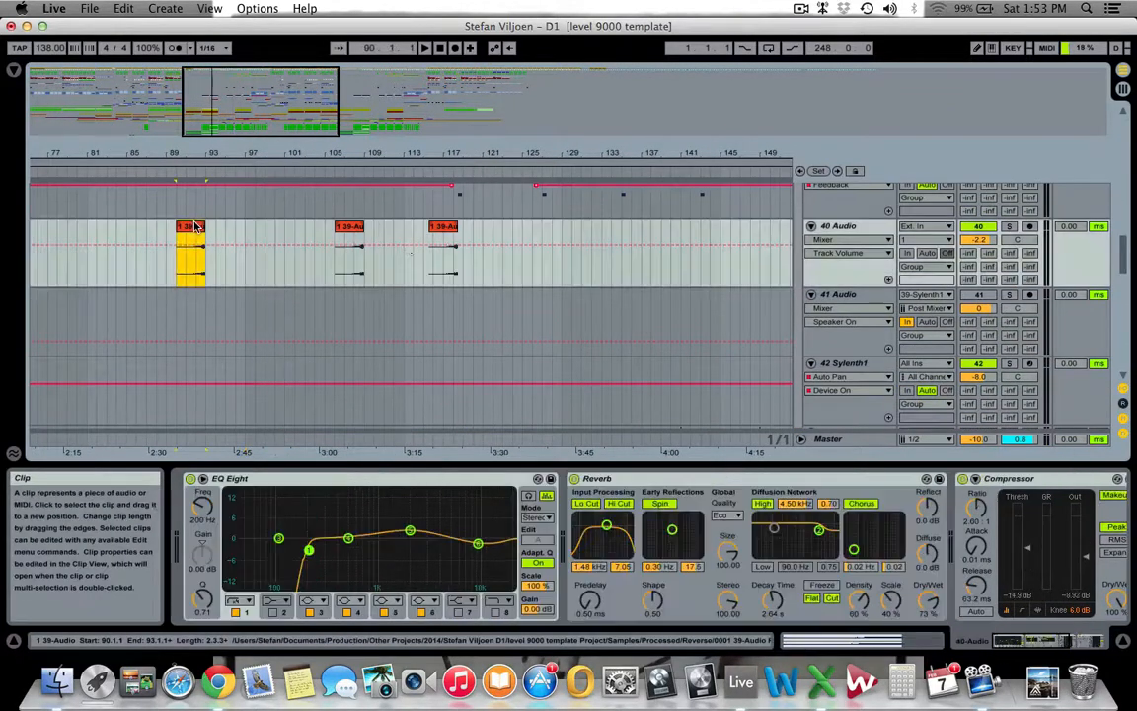
{"action": "key", "text": "space"}
{"action": "scroll", "coordinate": [433, 257], "scroll_direction": "up", "scroll_amount": 1}
{"action": "key", "text": "space"}
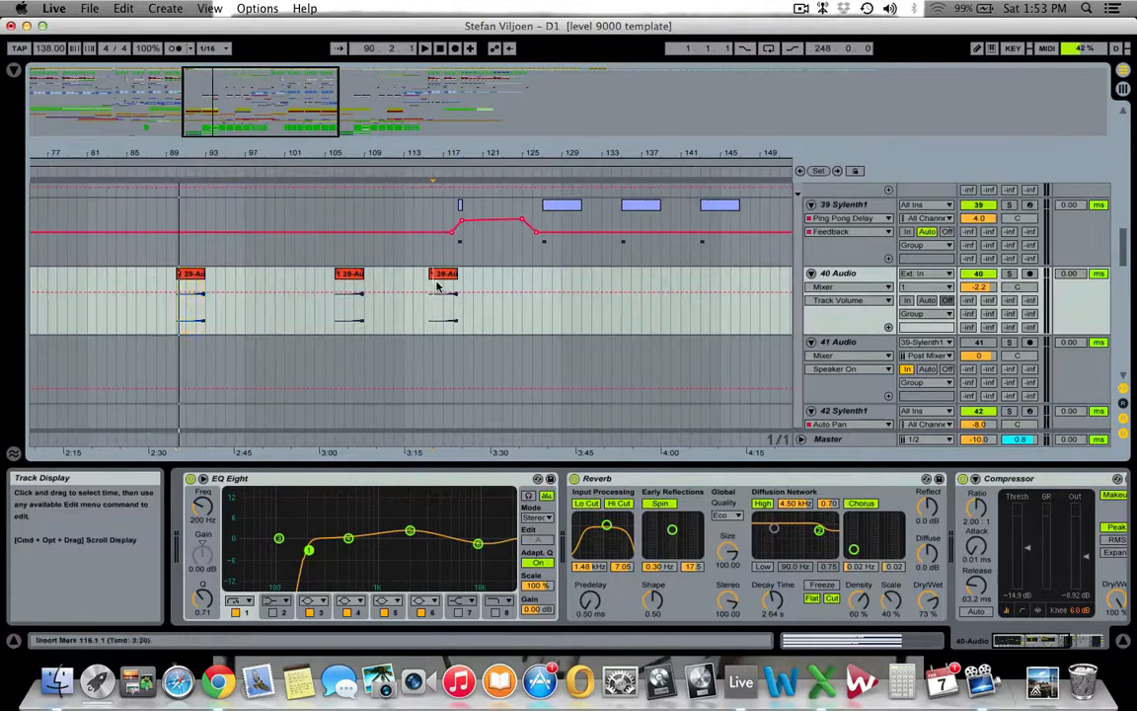
Solo 39 Sylenth1, play from the third 40 Audio clip at bar 115, and examine the Sylenth1 track's device chain through to its Compressor
{"action": "left_click", "coordinate": [437, 286]}
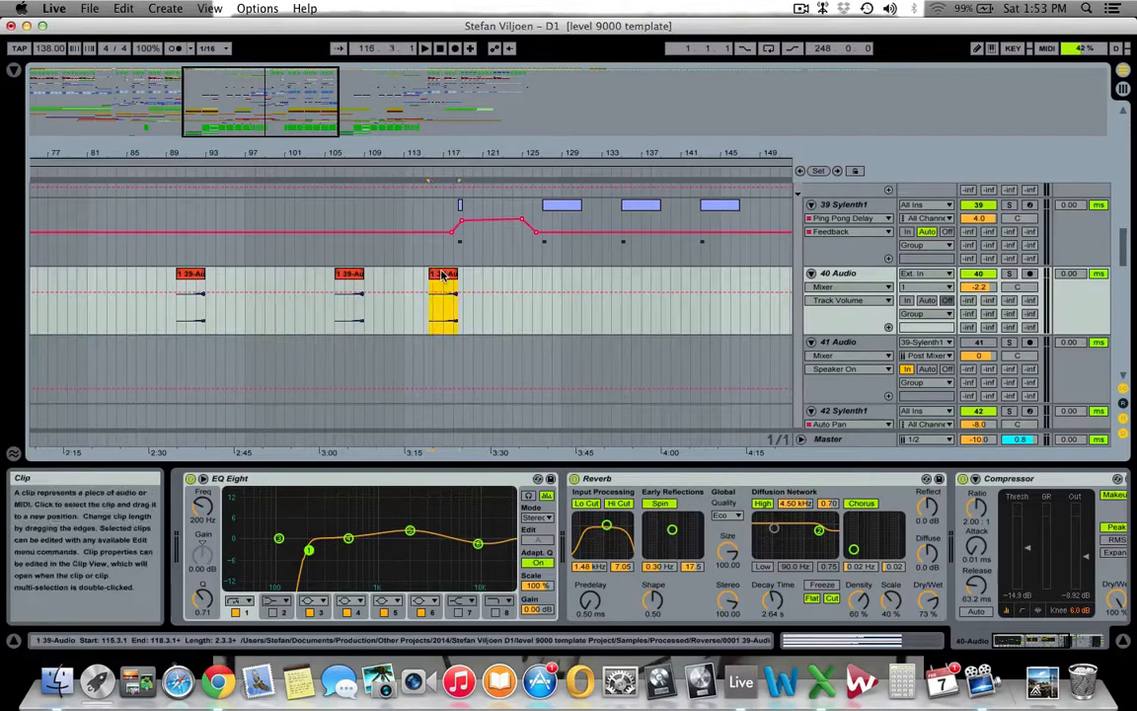
{"action": "left_click", "coordinate": [1010, 206]}
{"action": "key", "text": "space"}
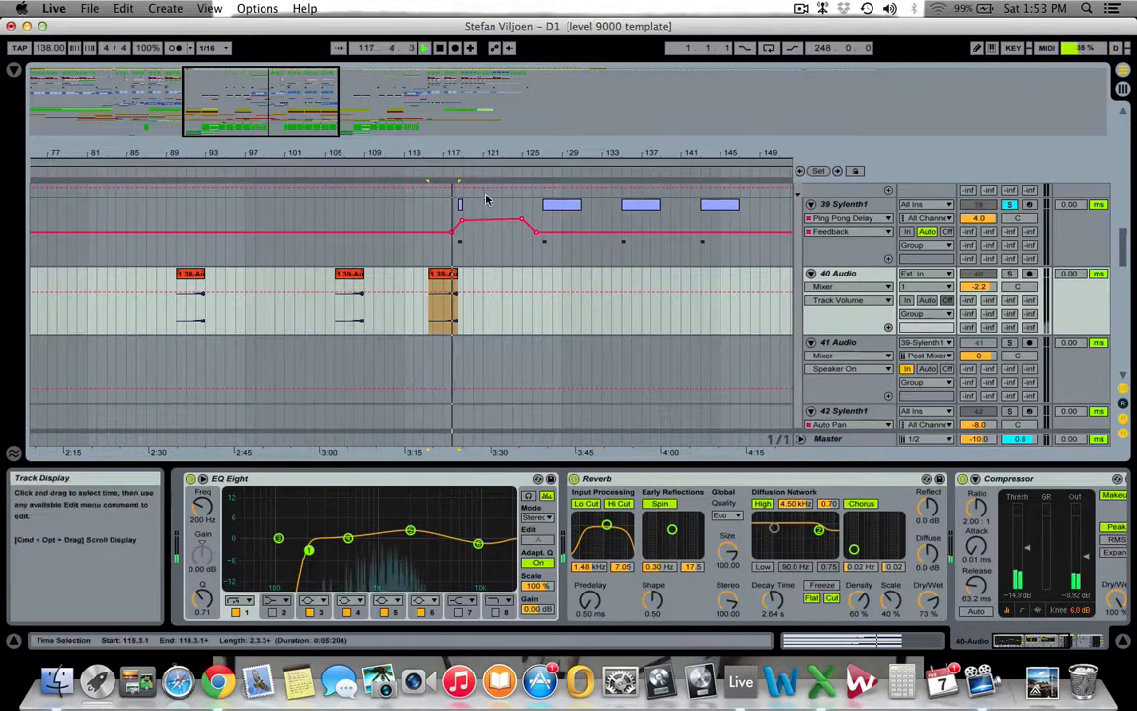
{"action": "scroll", "coordinate": [513, 296], "scroll_direction": "up", "scroll_amount": 1}
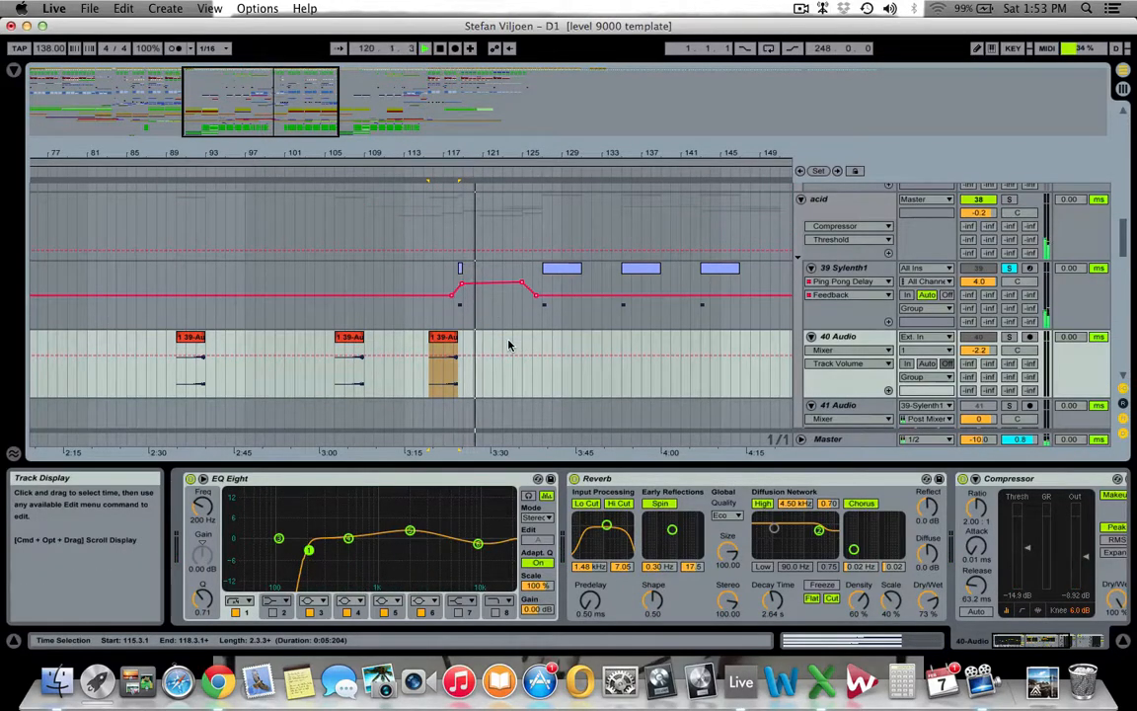
{"action": "left_click", "coordinate": [868, 276]}
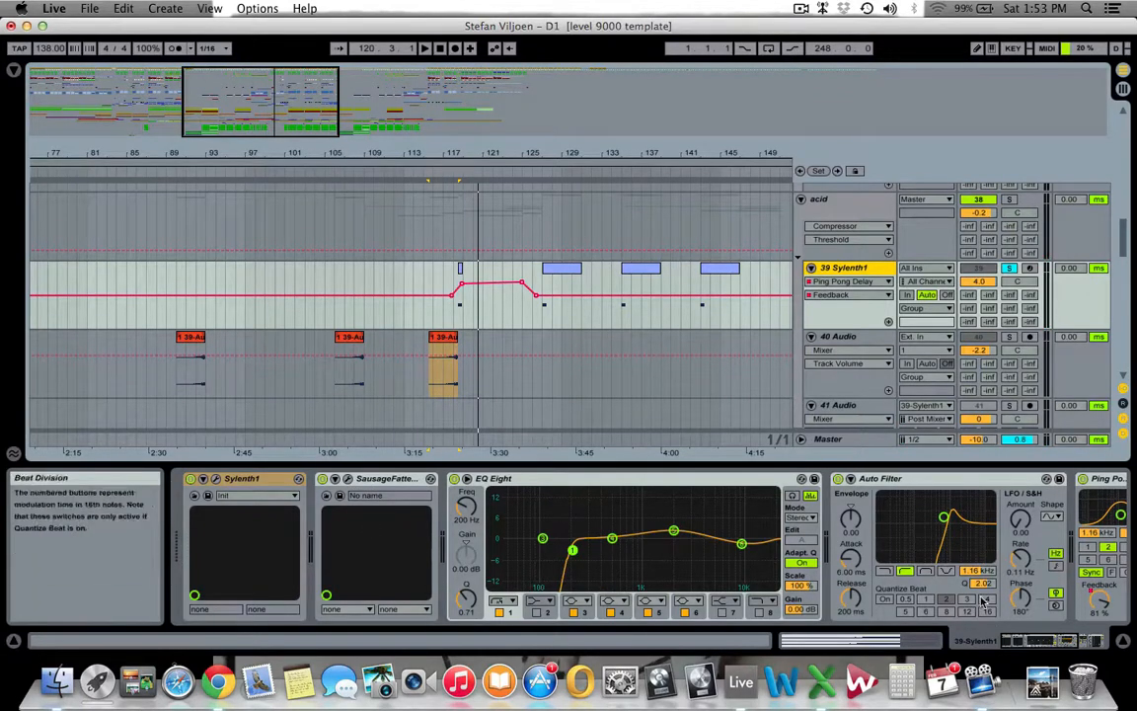
{"action": "left_click_drag", "start_coordinate": [1042, 651], "coordinate": [1078, 648]}
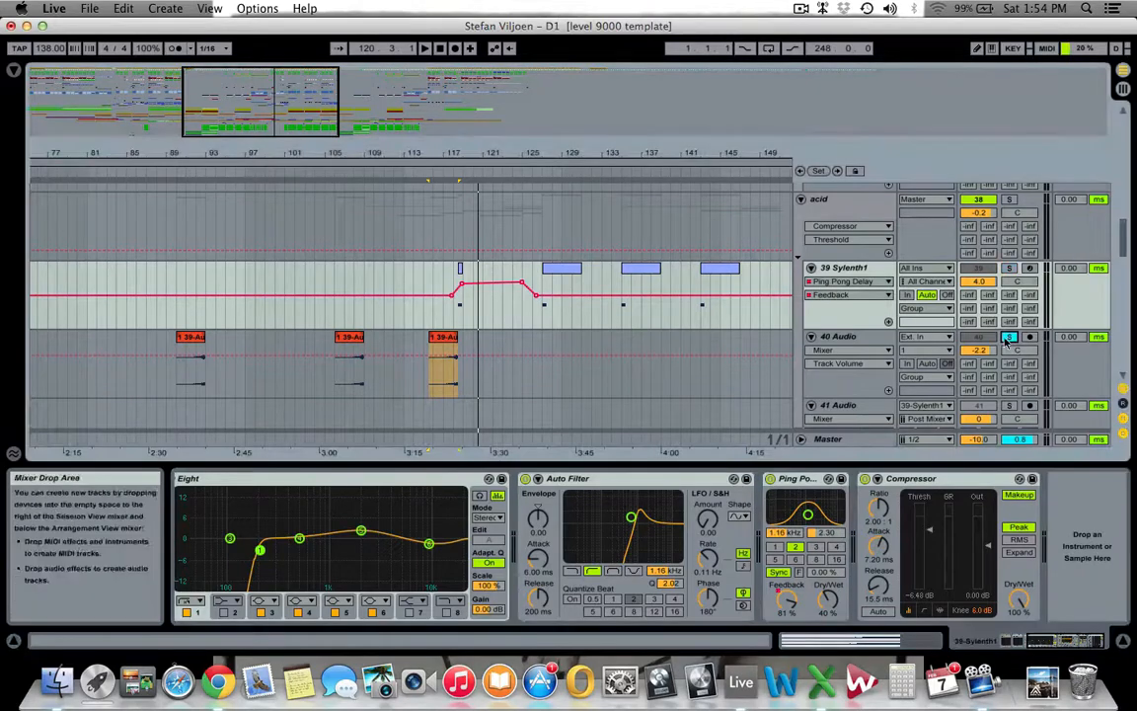
Play the third 40 Audio clip from bar 115 with its track soloed, and again with 39 Sylenth1 soloed as well
{"action": "left_click", "coordinate": [852, 343]}
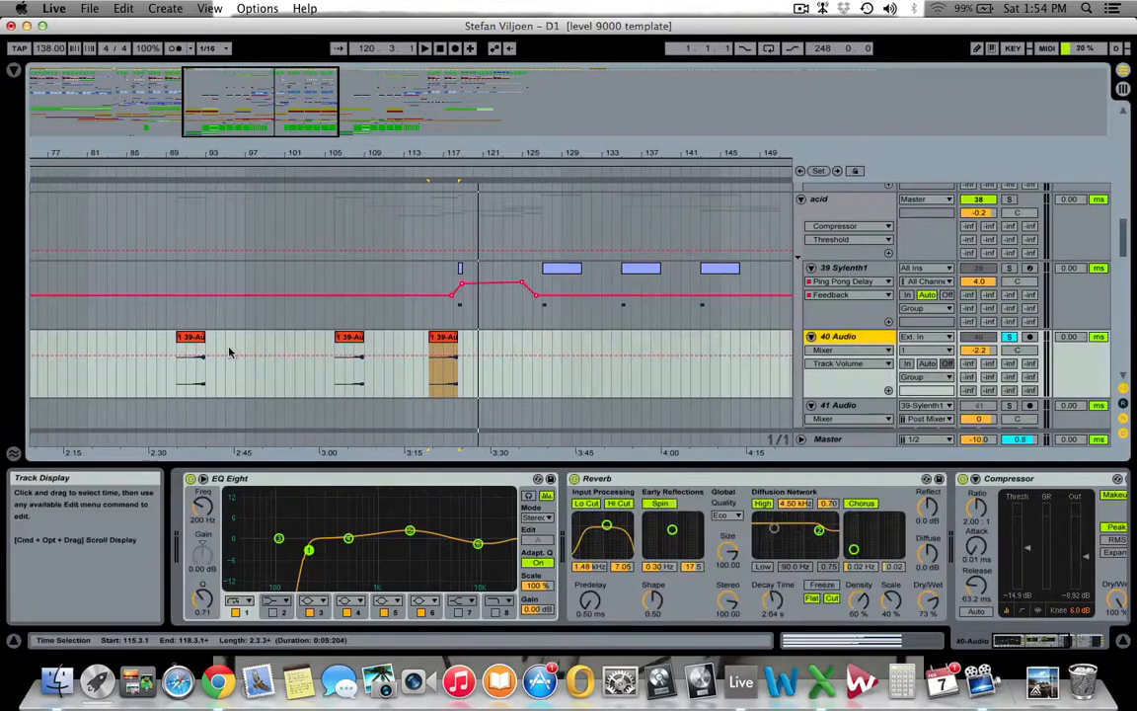
{"action": "left_click", "coordinate": [438, 341]}
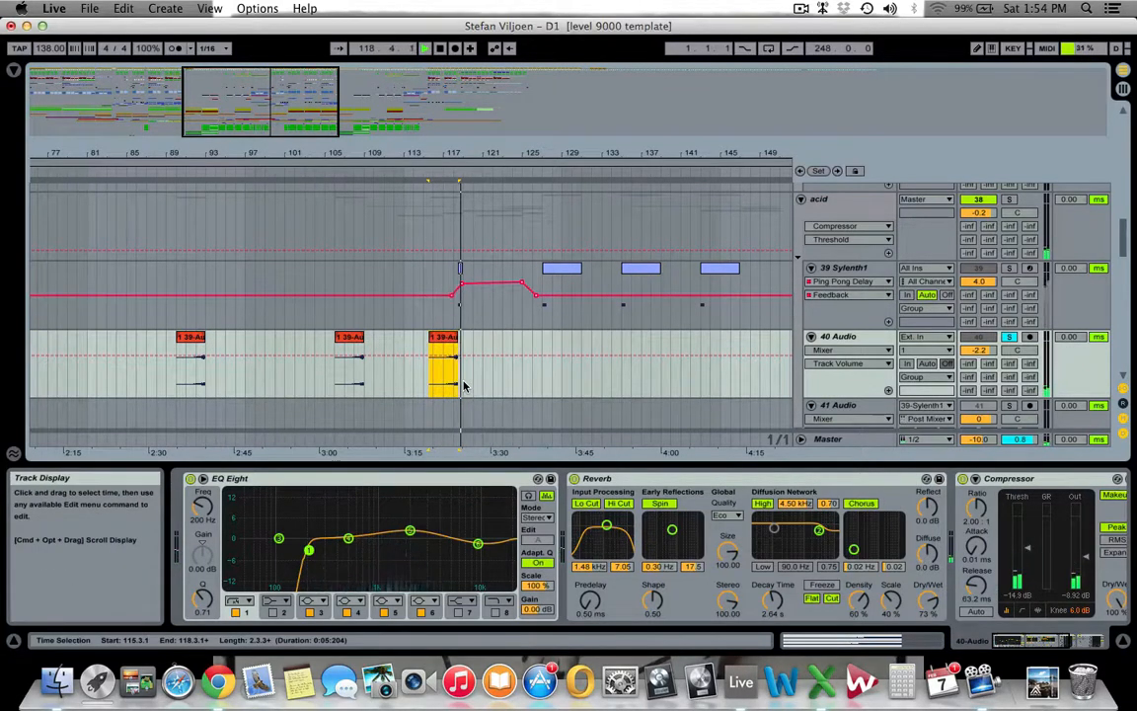
{"action": "left_click", "coordinate": [1009, 269], "text": "super"}
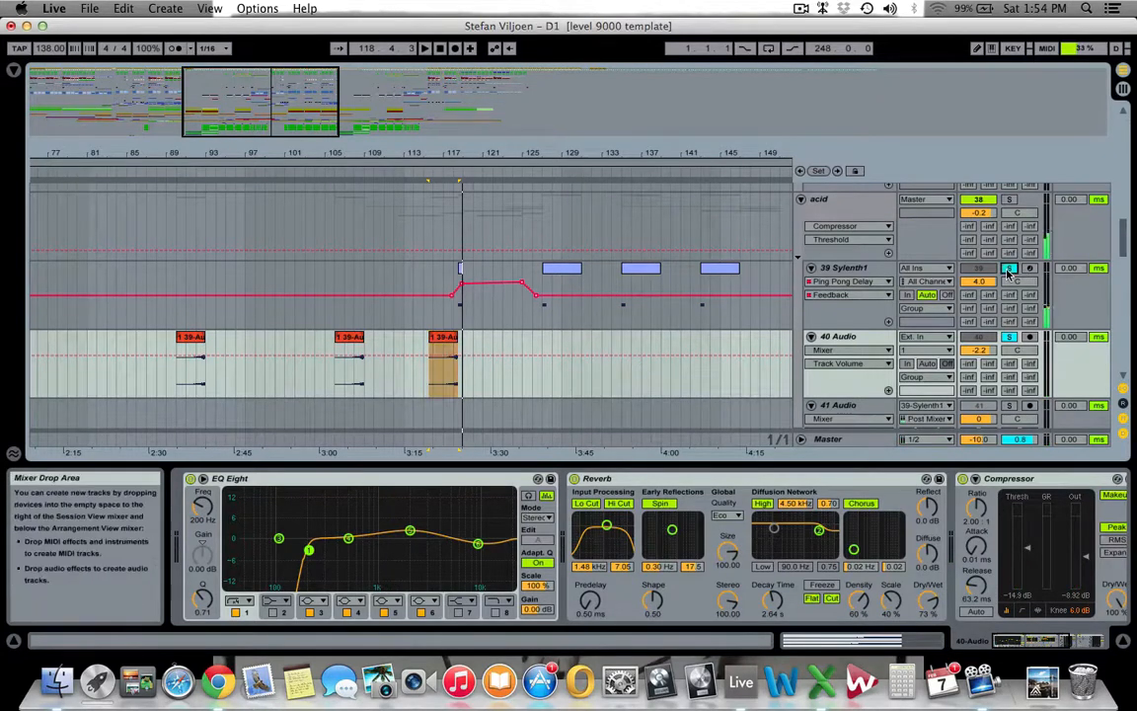
{"action": "key", "text": "space"}
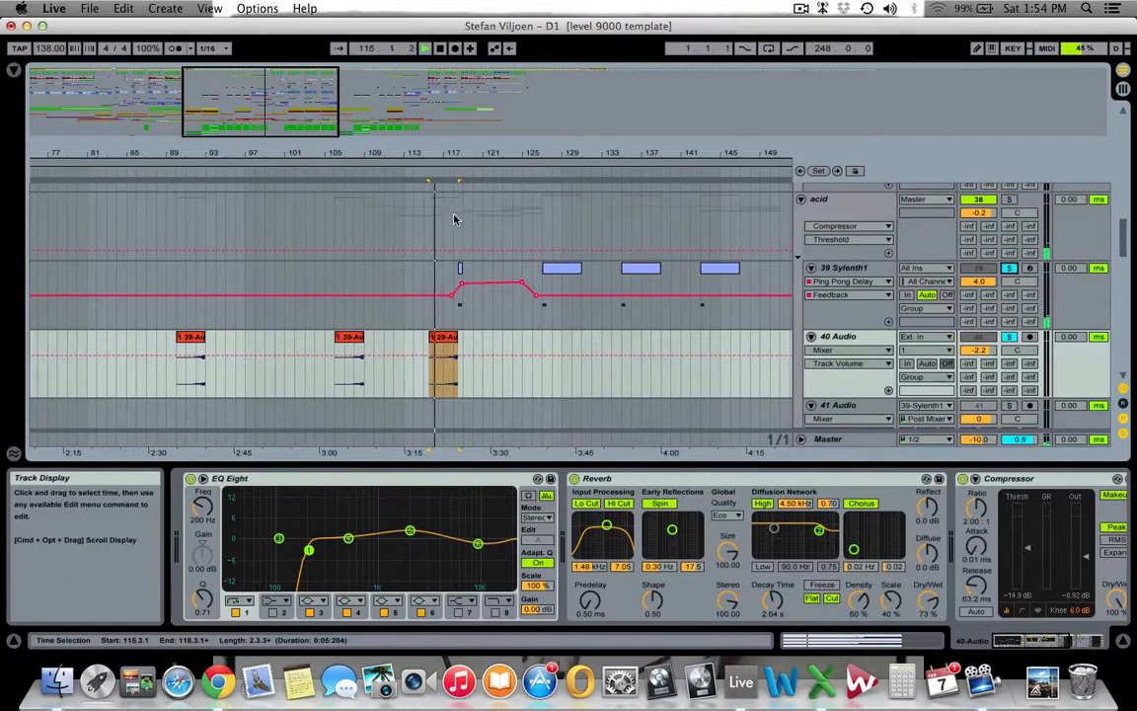
{"action": "scroll", "coordinate": [503, 339], "scroll_direction": "down", "scroll_amount": 2}
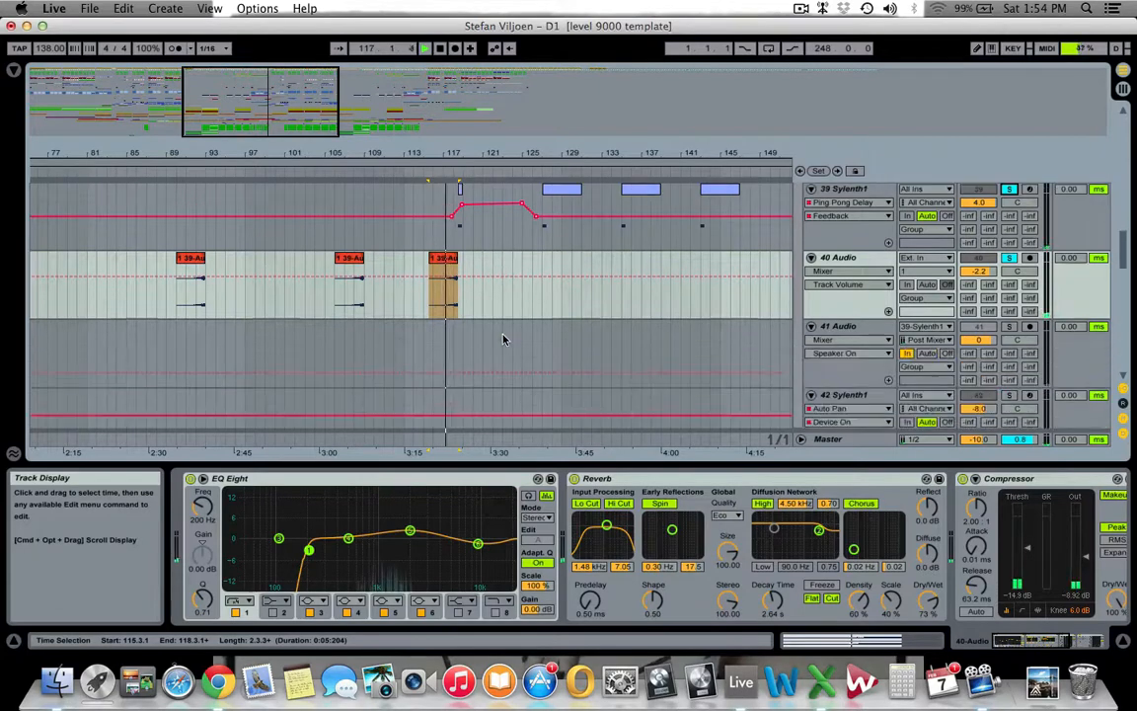
{"action": "scroll", "coordinate": [502, 336], "scroll_direction": "up", "scroll_amount": 2}
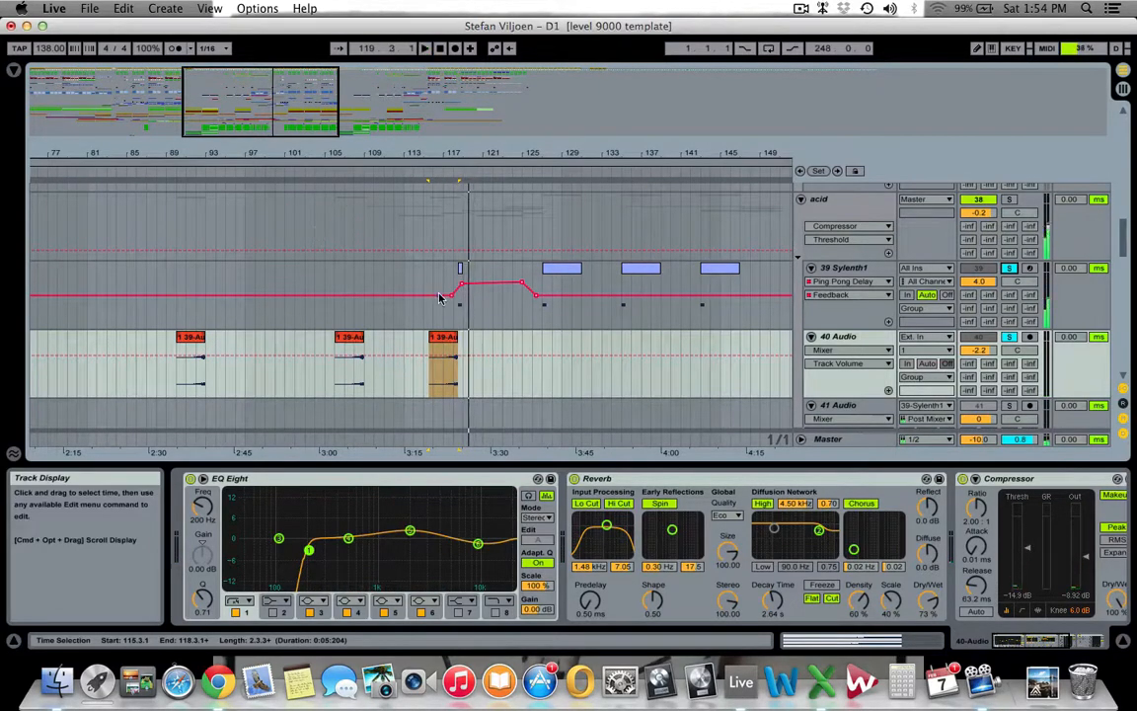
Solo 45 Sylenth1, play its clip from bar 123 and show the track's device chain
{"action": "scroll", "coordinate": [439, 286], "scroll_direction": "down", "scroll_amount": 5}
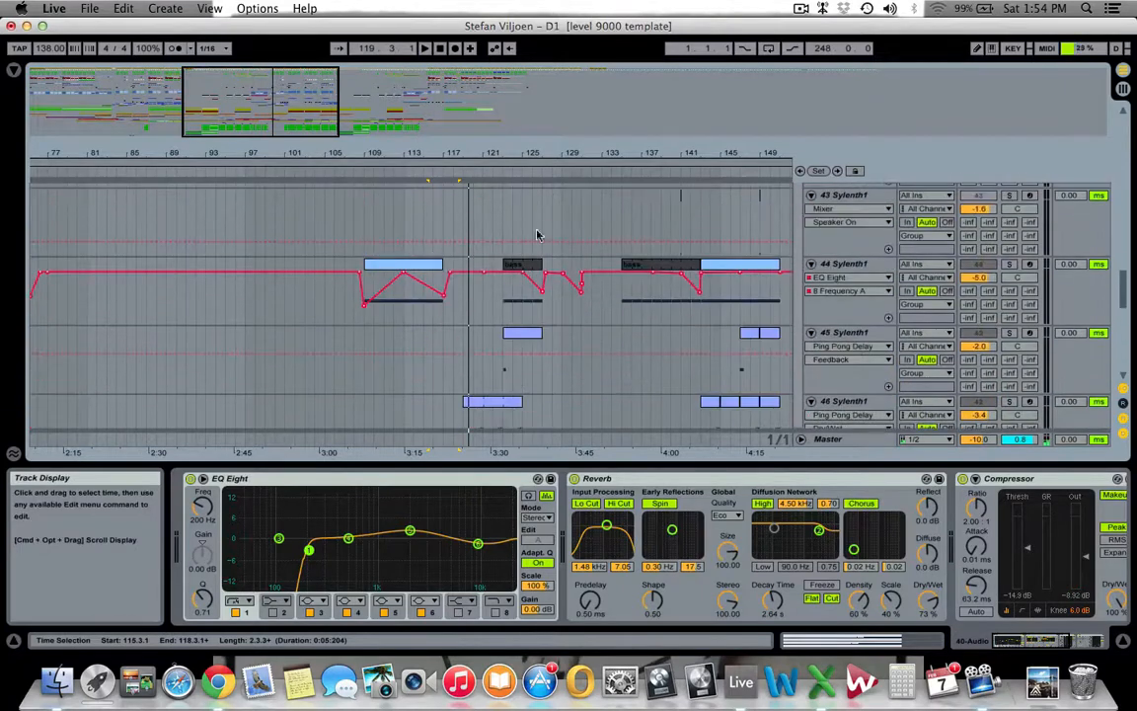
{"action": "scroll", "coordinate": [539, 246], "scroll_direction": "down", "scroll_amount": 3}
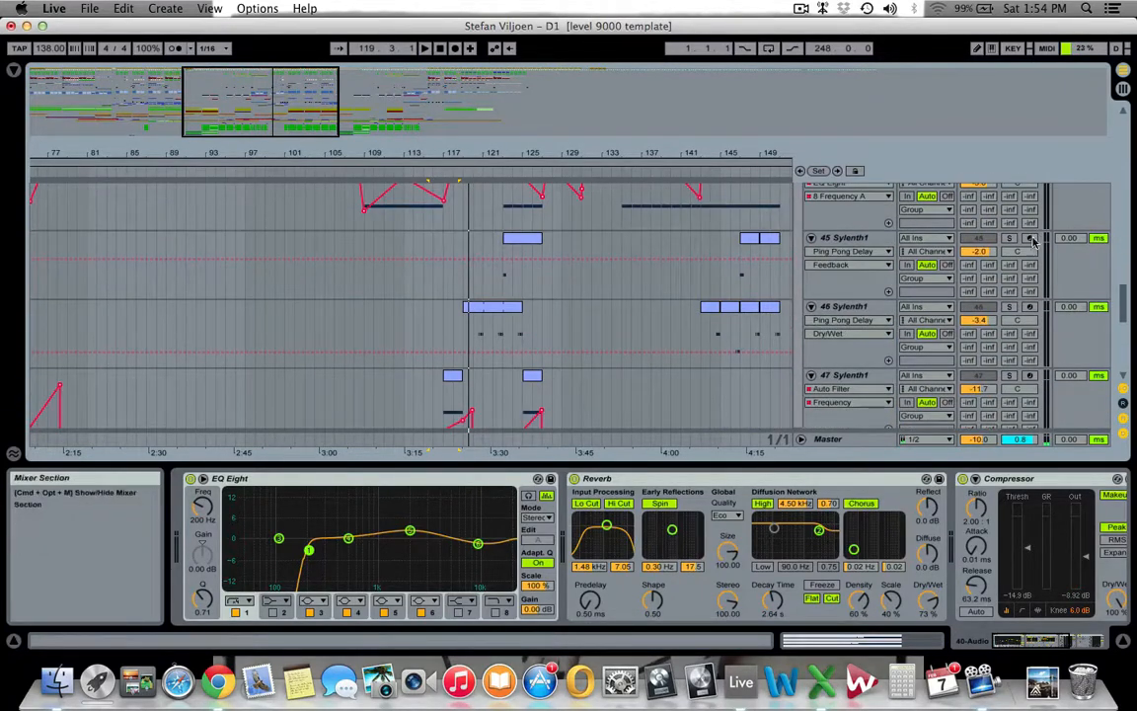
{"action": "left_click", "coordinate": [515, 245]}
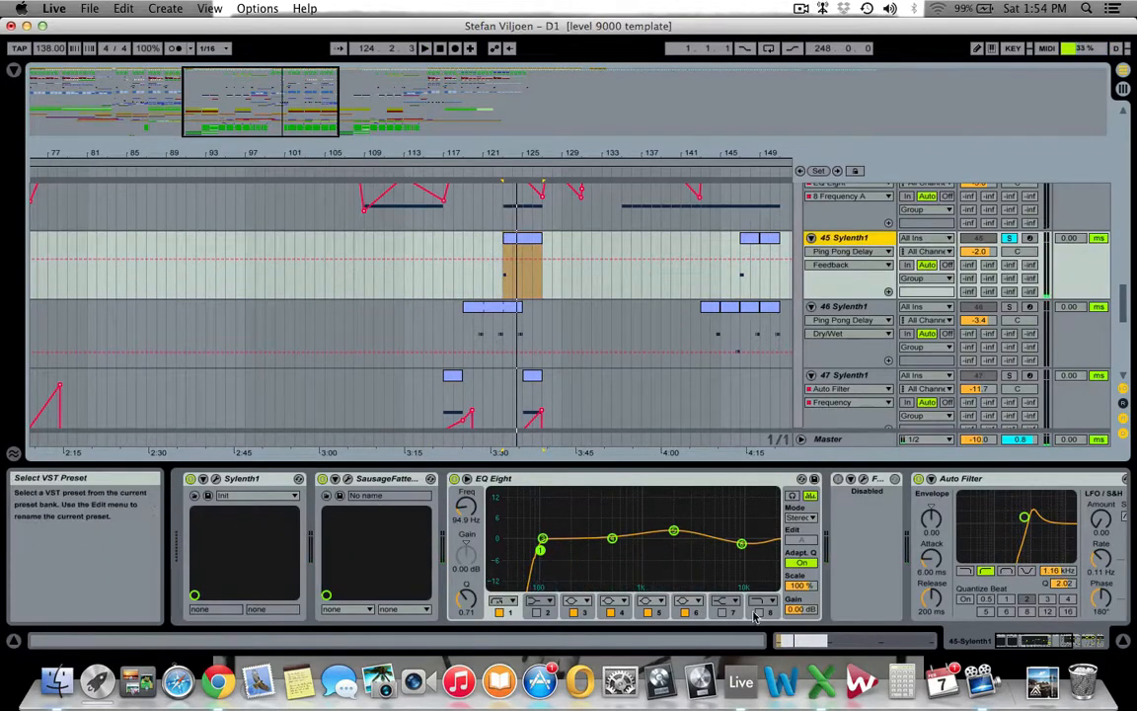
Solo only 46 Sylenth1 and play its first group of clips from bar 119
{"action": "left_click", "coordinate": [488, 314]}
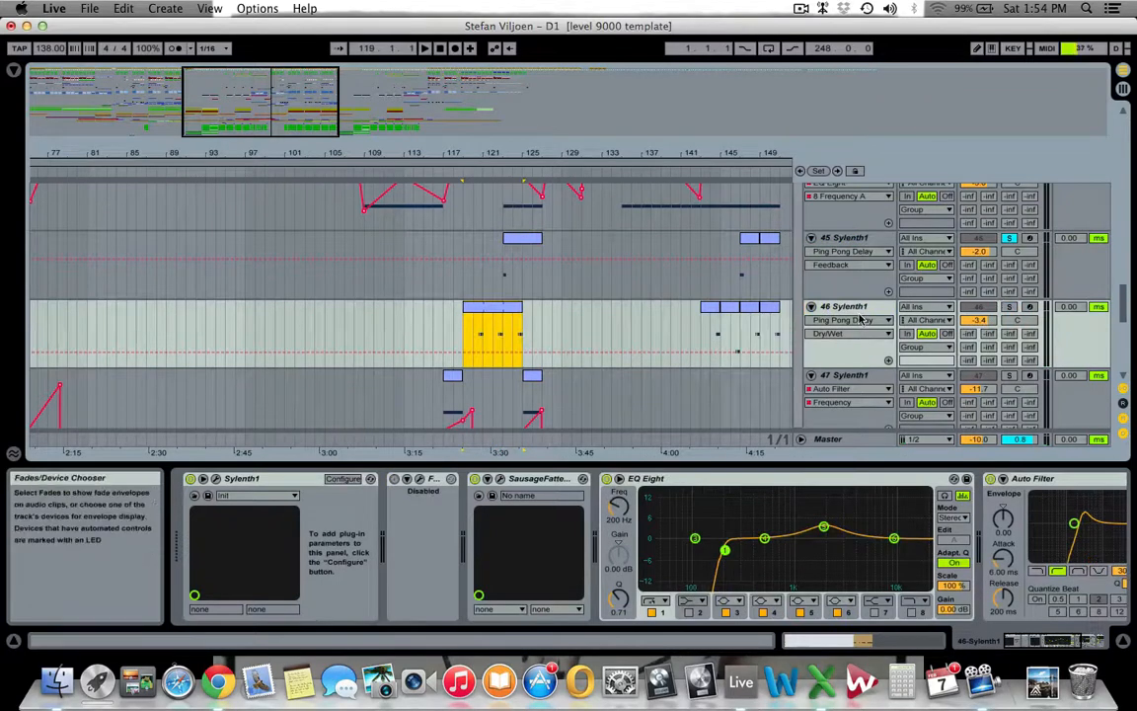
{"action": "left_click", "coordinate": [1009, 307]}
{"action": "key", "text": "space"}
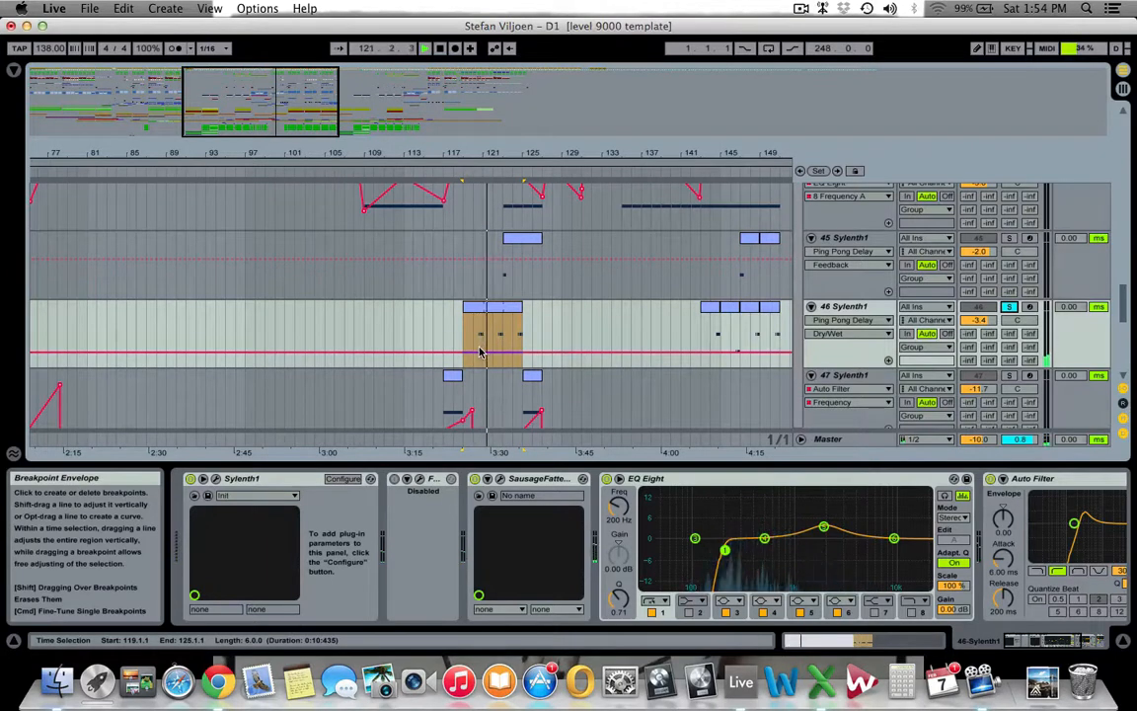
{"action": "scroll", "coordinate": [499, 335], "scroll_direction": "up", "scroll_amount": 2}
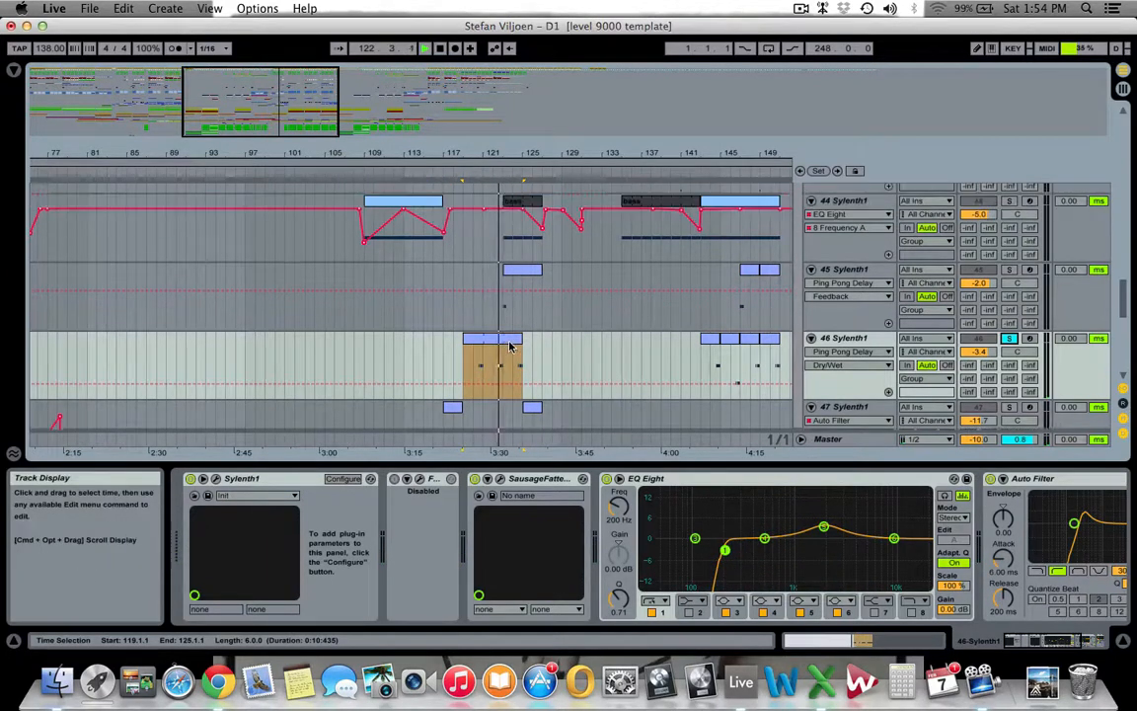
{"action": "key", "text": "space"}
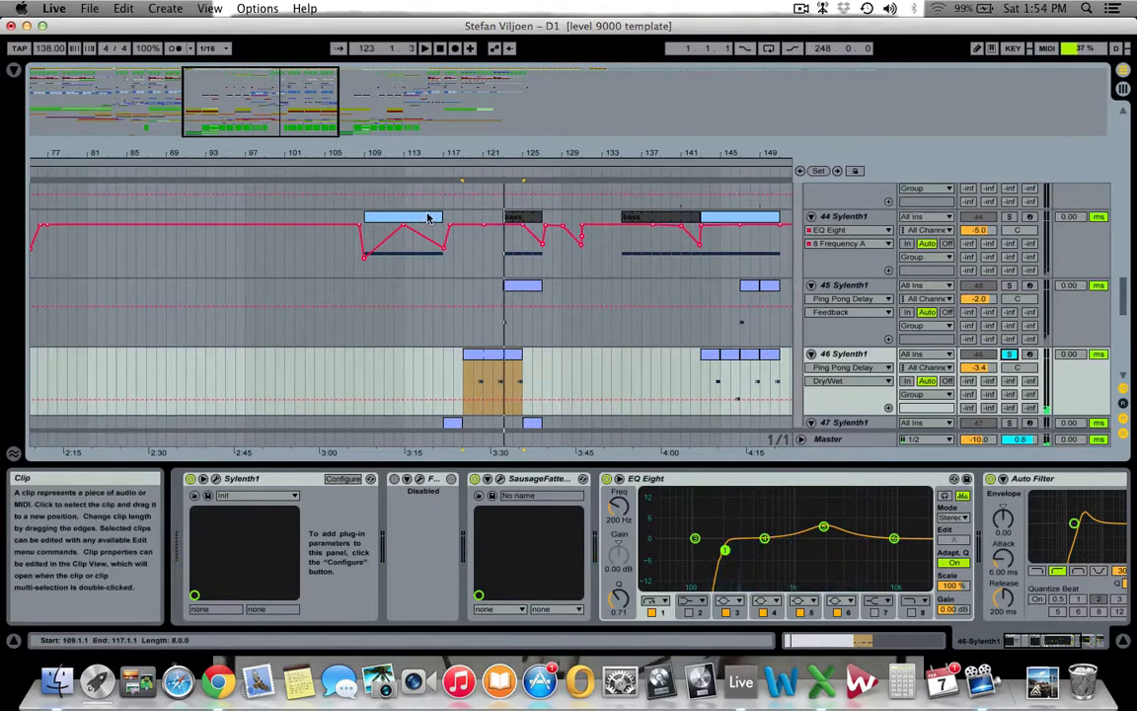
Solo only 44 Sylenth1, show its device chain, and play its clips at bar 123 and bar 109
{"action": "left_click", "coordinate": [517, 216]}
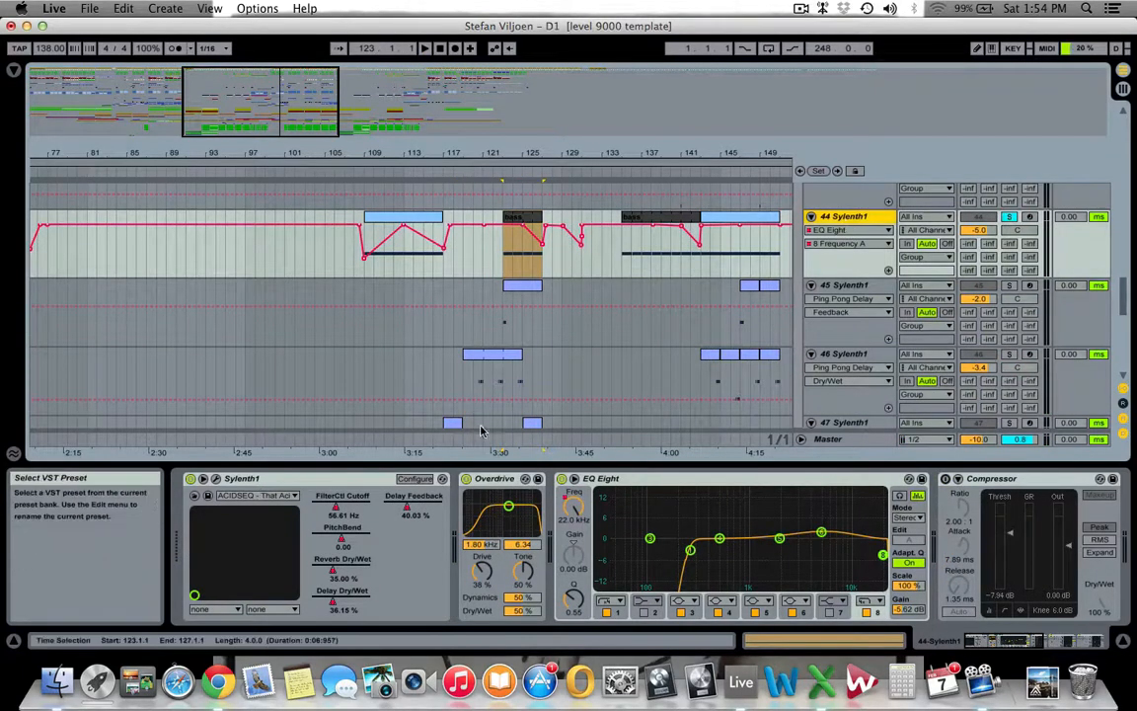
{"action": "key", "text": "space"}
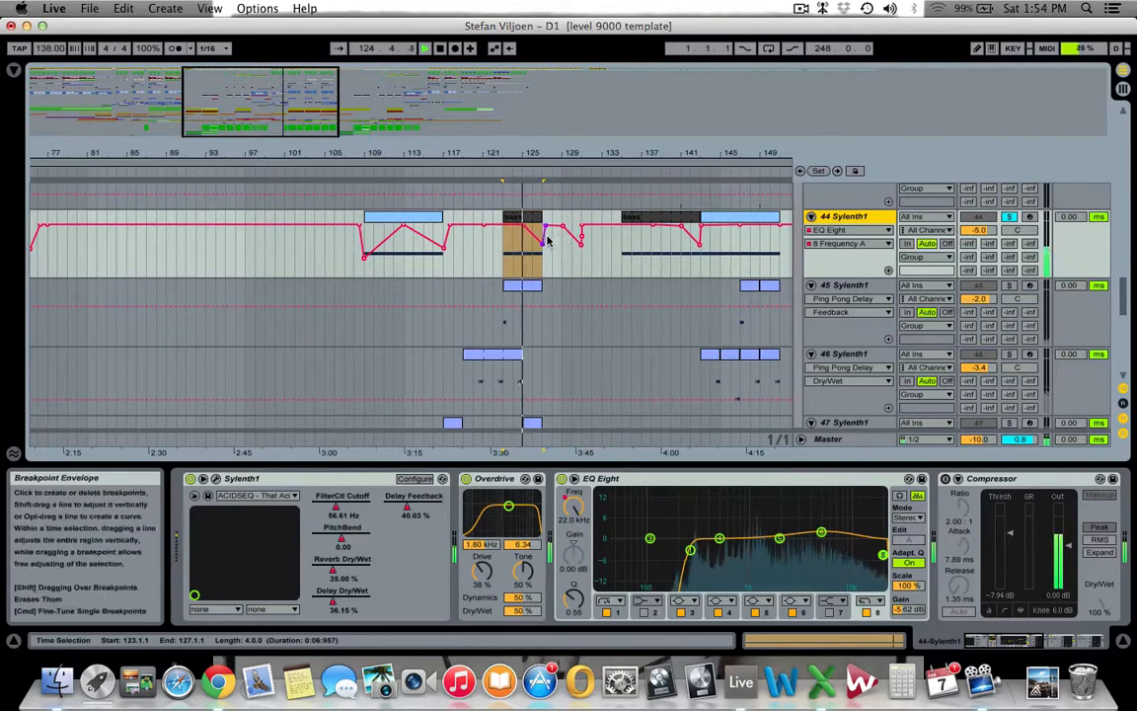
{"action": "key", "text": "space"}
{"action": "left_click", "coordinate": [390, 220]}
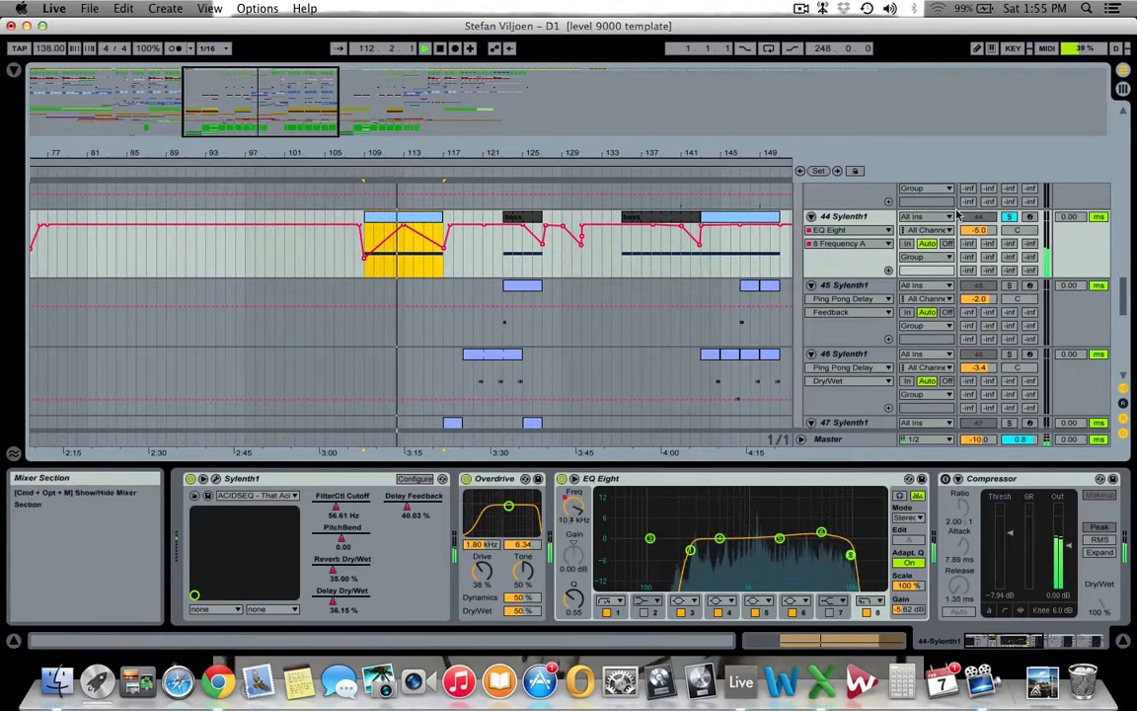
{"action": "key", "text": "space"}
Solo only 47 Sylenth1 and play its clip from bar 117
{"action": "scroll", "coordinate": [501, 399], "scroll_direction": "down", "scroll_amount": 3}
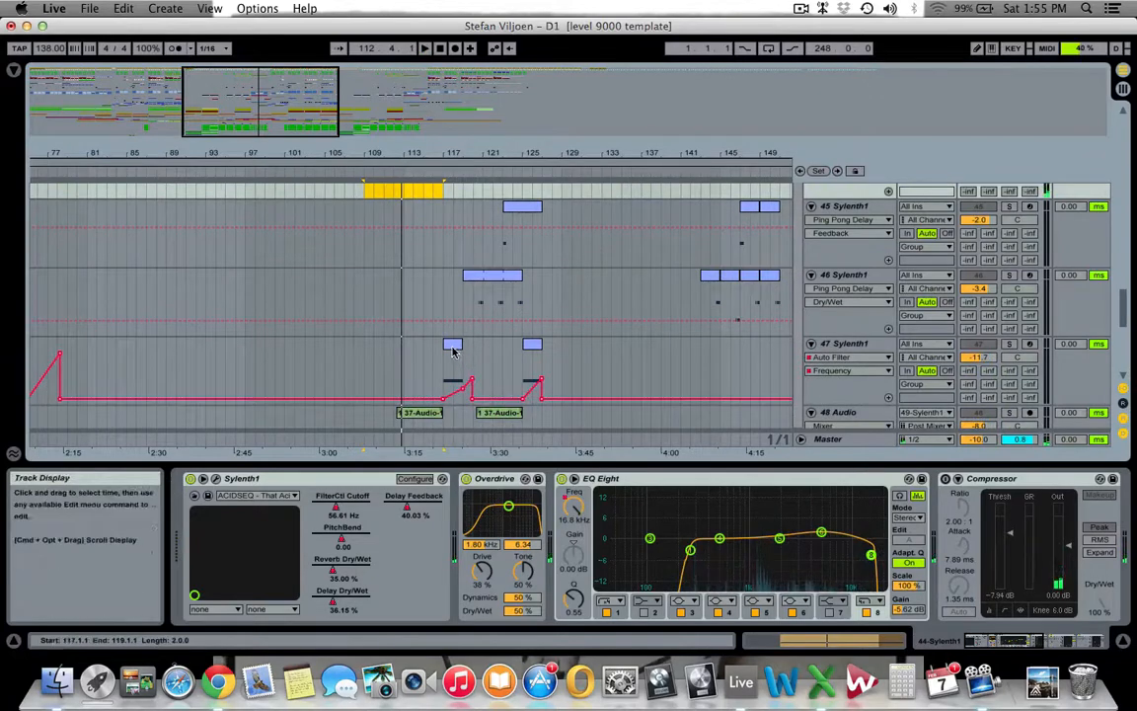
{"action": "left_click", "coordinate": [452, 345]}
{"action": "scroll", "coordinate": [533, 367], "scroll_direction": "down", "scroll_amount": 4}
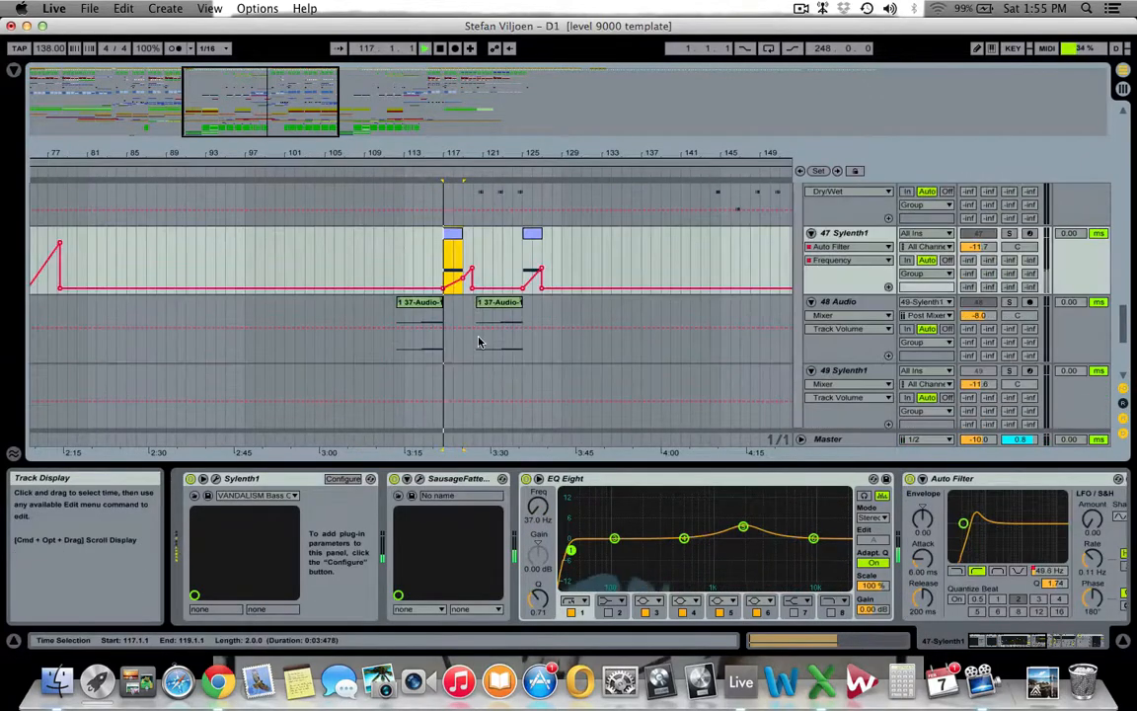
{"action": "left_click", "coordinate": [1009, 233]}
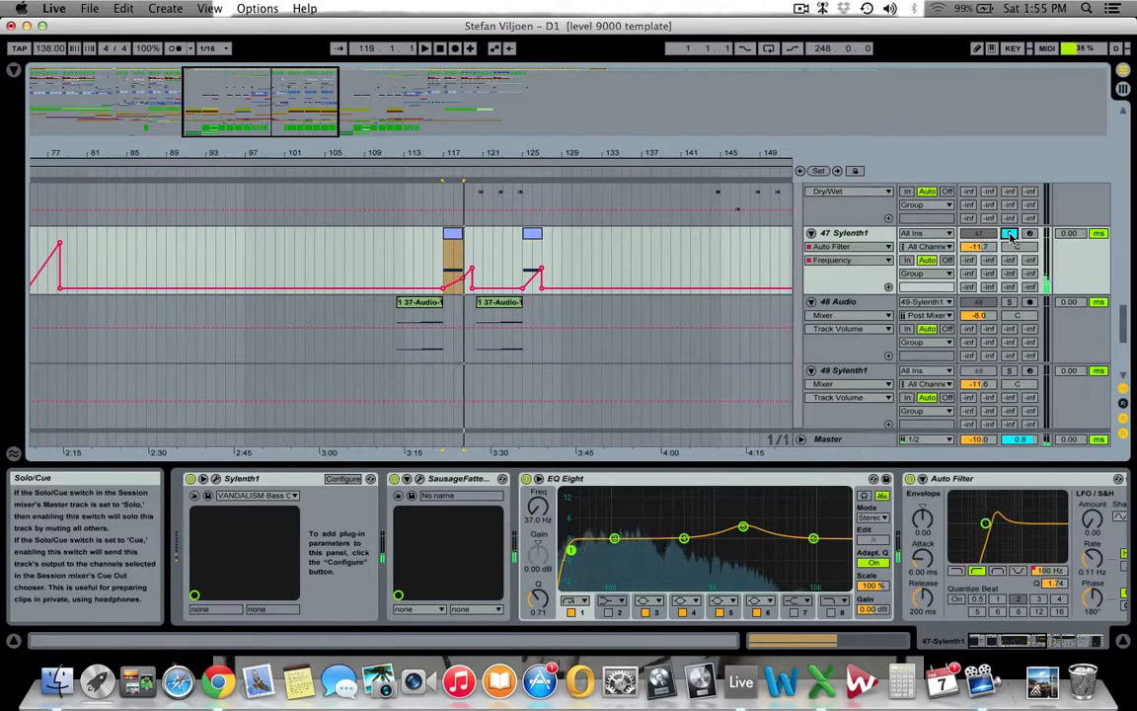
Clear the 47 Sylenth1 solo, solo the whole acid group and play it from bar 117
{"action": "scroll", "coordinate": [1009, 237], "scroll_direction": "up", "scroll_amount": 10}
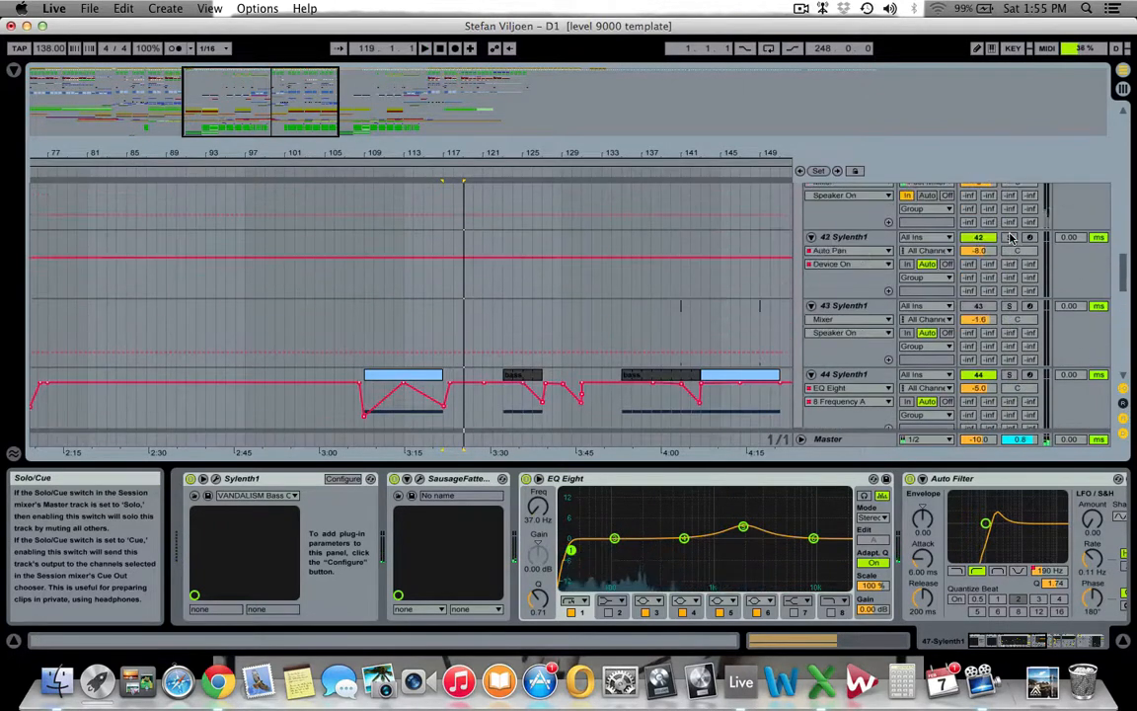
{"action": "scroll", "coordinate": [1009, 237], "scroll_direction": "up", "scroll_amount": 6}
{"action": "left_click", "coordinate": [1009, 198]}
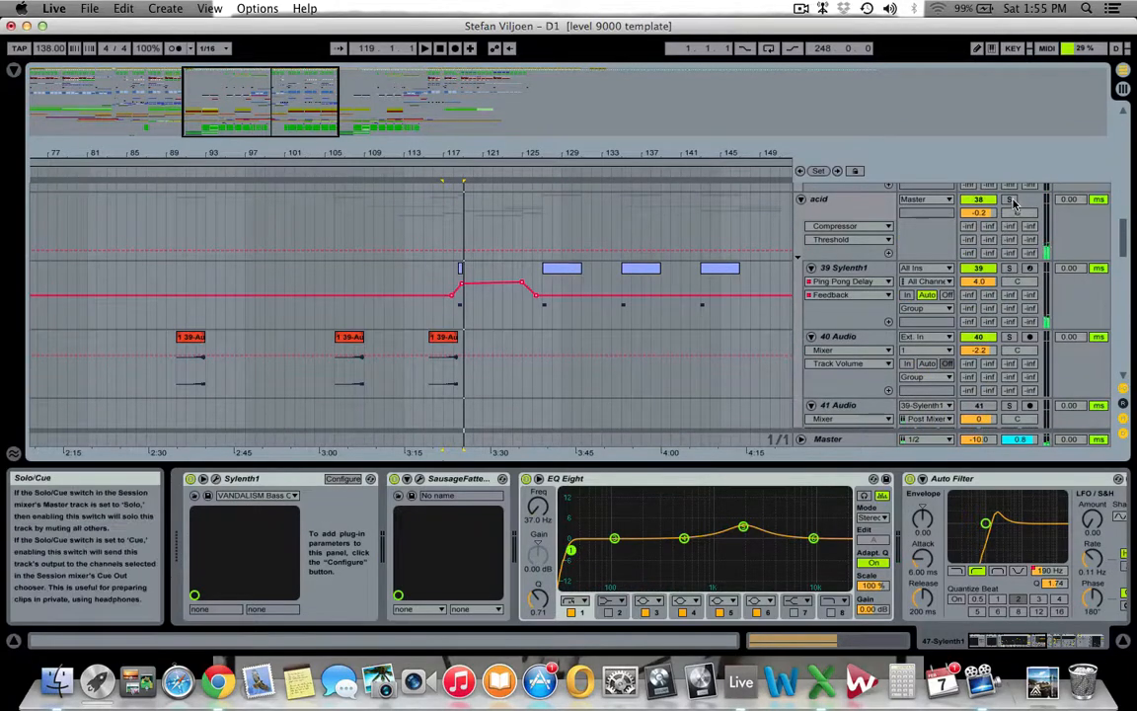
{"action": "key", "text": "space"}
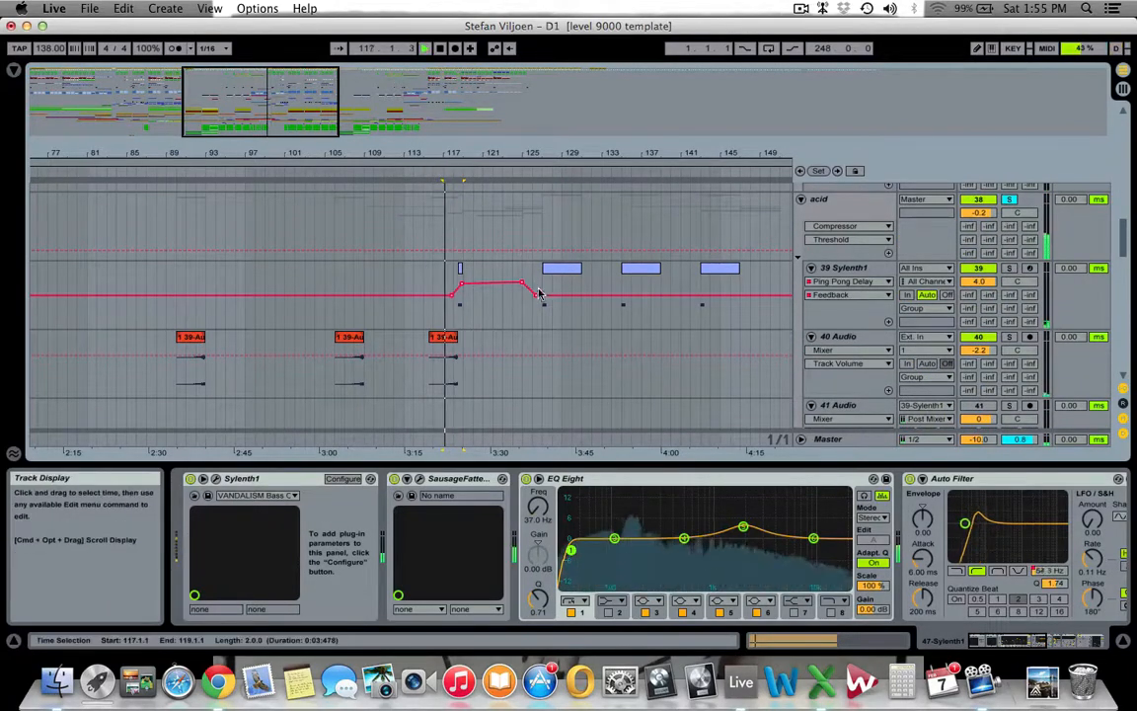
Solo the Bass group along with the acid group and play both from bar 41
{"action": "scroll", "coordinate": [444, 296], "scroll_direction": "up", "scroll_amount": 2}
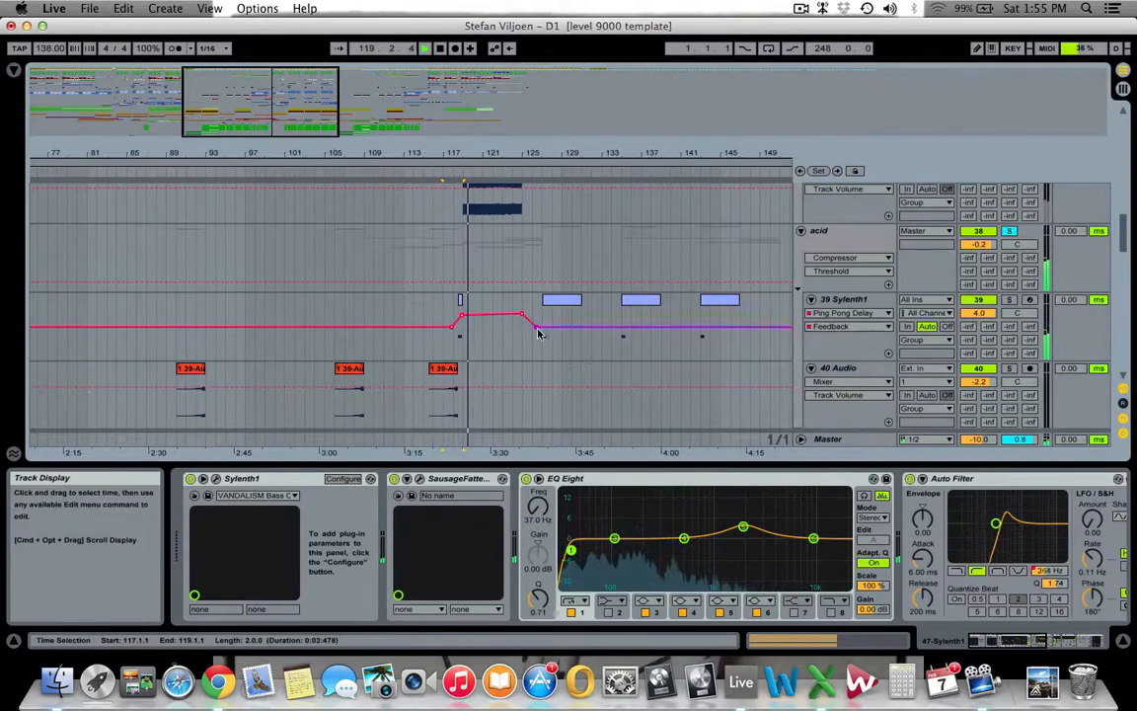
{"action": "scroll", "coordinate": [546, 316], "scroll_direction": "up", "scroll_amount": 5}
{"action": "scroll", "coordinate": [719, 331], "scroll_direction": "up", "scroll_amount": 3}
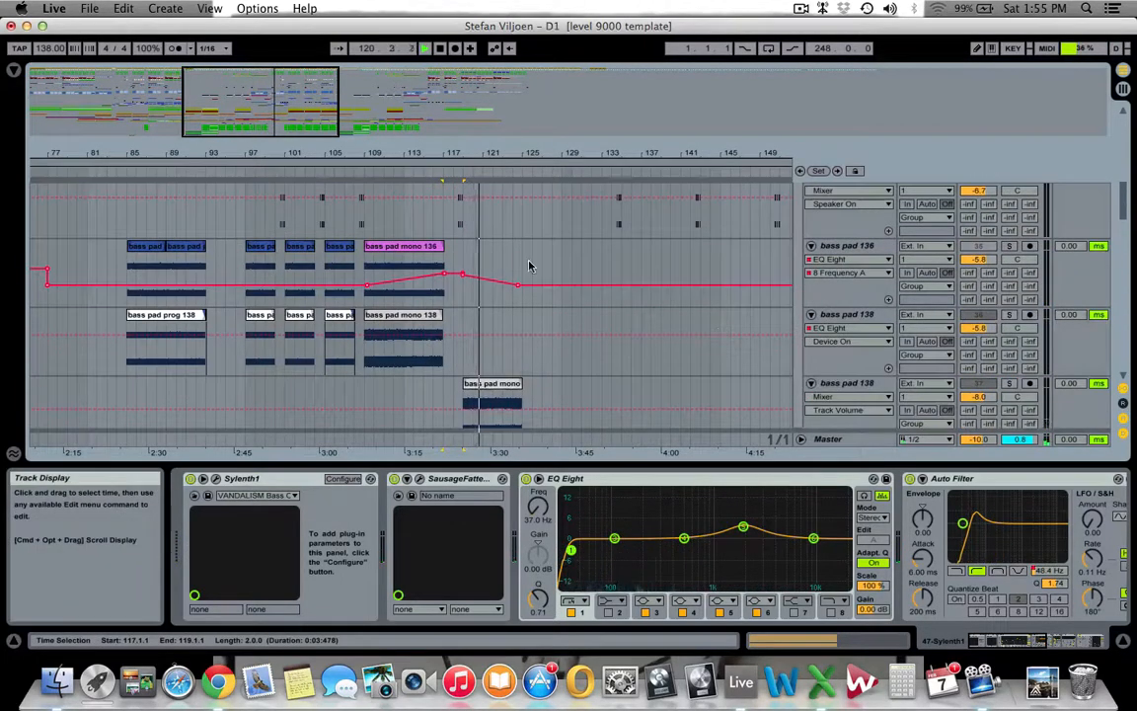
{"action": "left_click_drag", "start_coordinate": [302, 120], "coordinate": [277, 83]}
{"action": "key", "text": "space"}
{"action": "scroll", "coordinate": [381, 375], "scroll_direction": "up", "scroll_amount": 12}
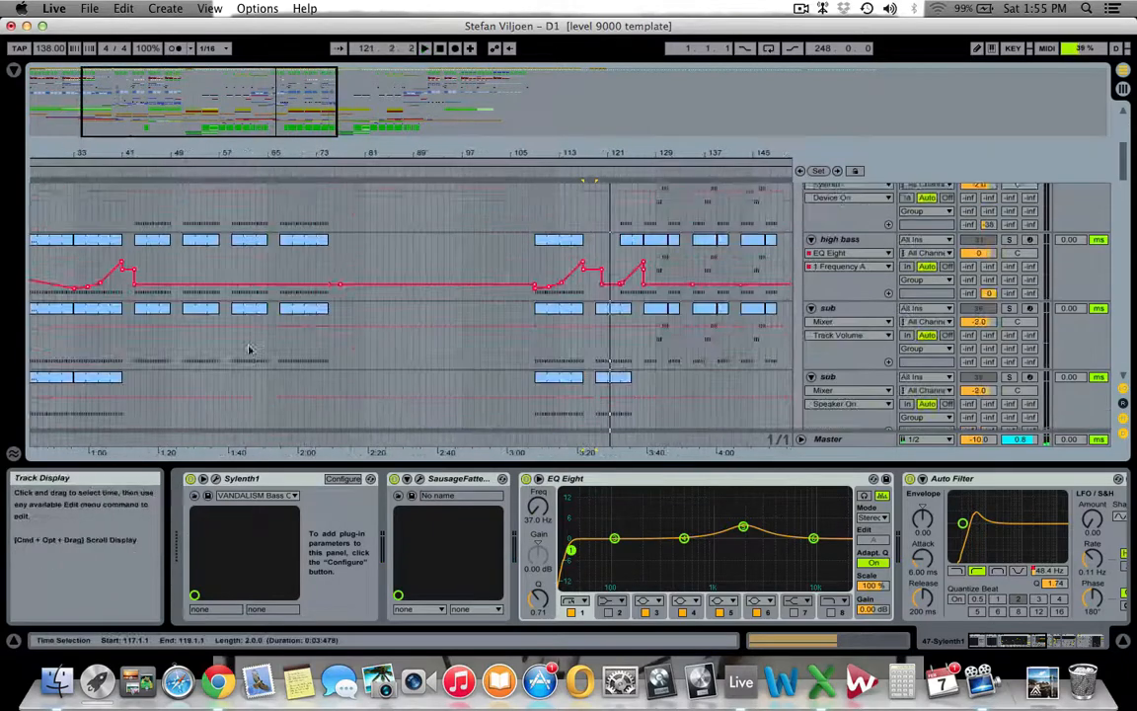
{"action": "scroll", "coordinate": [250, 350], "scroll_direction": "up", "scroll_amount": 4}
{"action": "left_click", "coordinate": [1009, 191]}
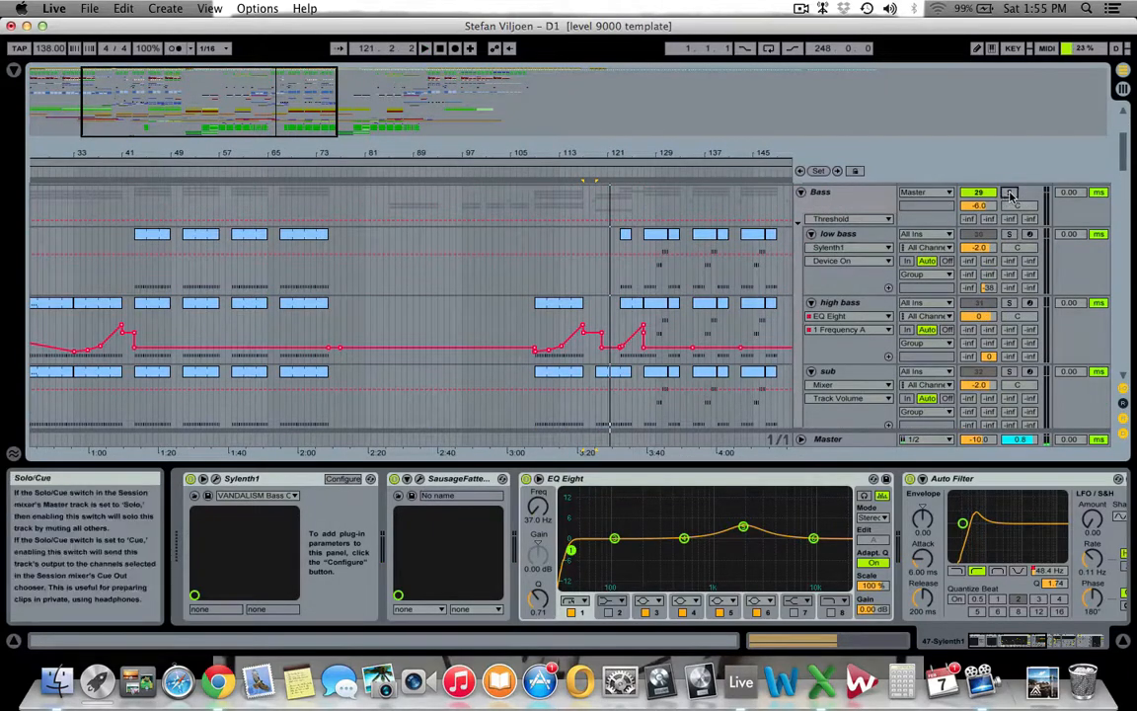
{"action": "left_click", "coordinate": [124, 178]}
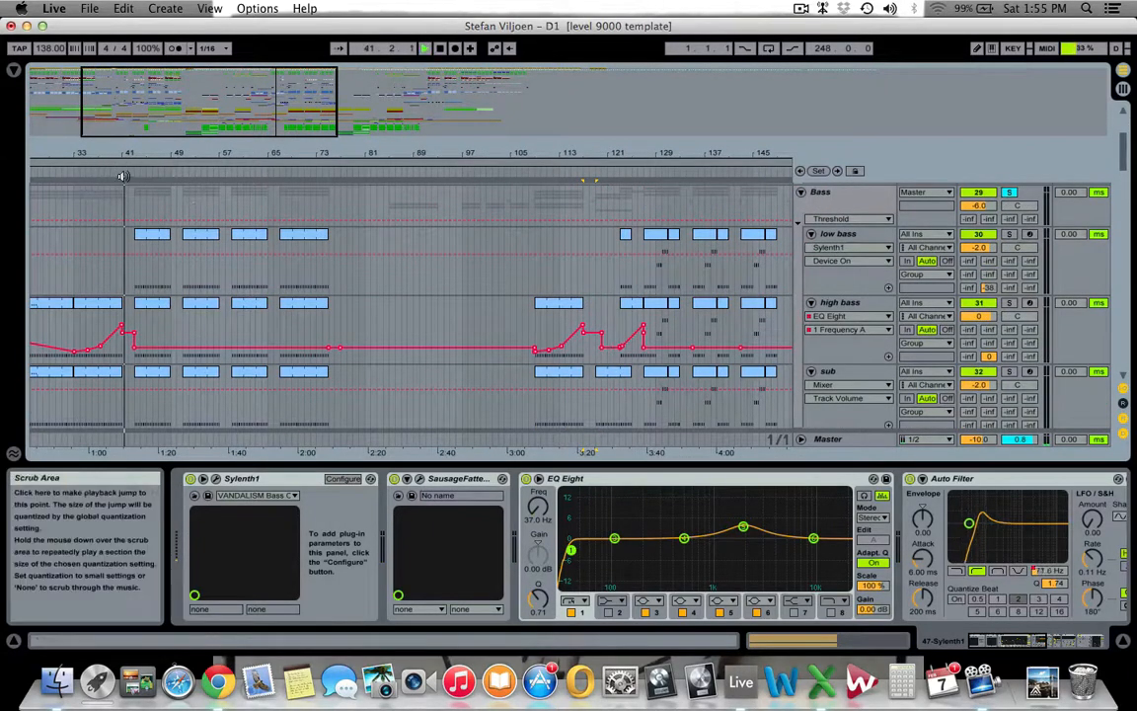
Unfold the drums group and look through the drum and acid tracks while the soloed groups play from bar 41
{"action": "scroll", "coordinate": [444, 278], "scroll_direction": "up", "scroll_amount": 5}
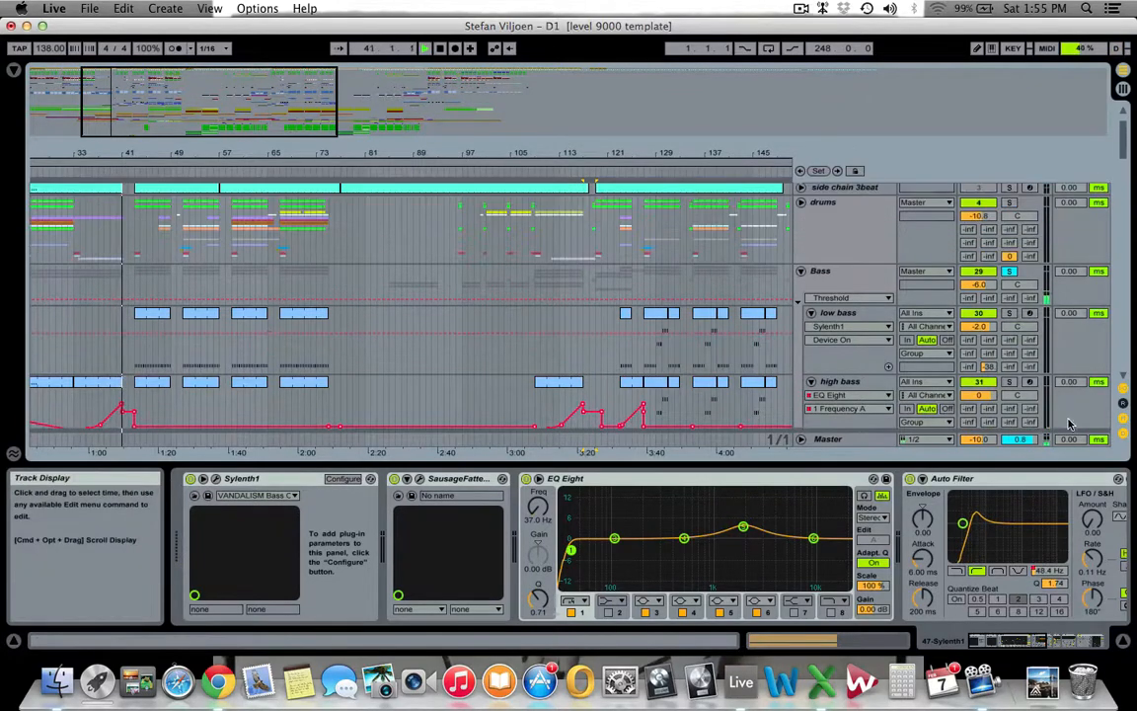
{"action": "left_click", "coordinate": [801, 202]}
{"action": "scroll", "coordinate": [869, 315], "scroll_direction": "down", "scroll_amount": 3}
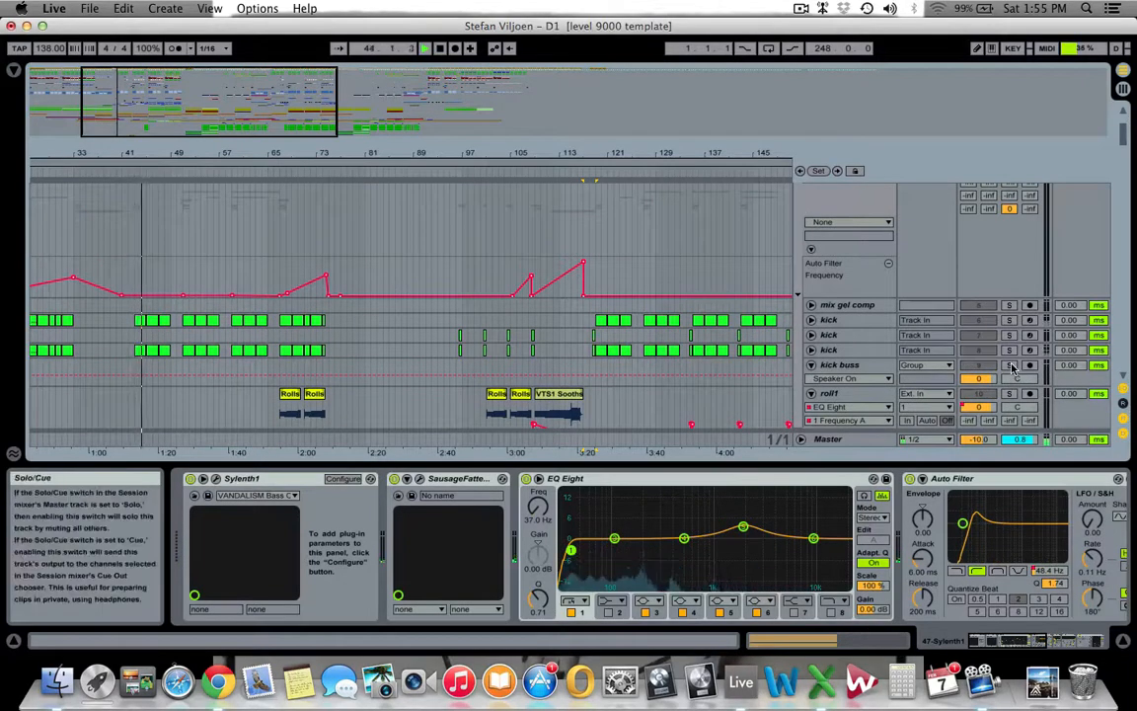
{"action": "scroll", "coordinate": [182, 332], "scroll_direction": "down", "scroll_amount": 8}
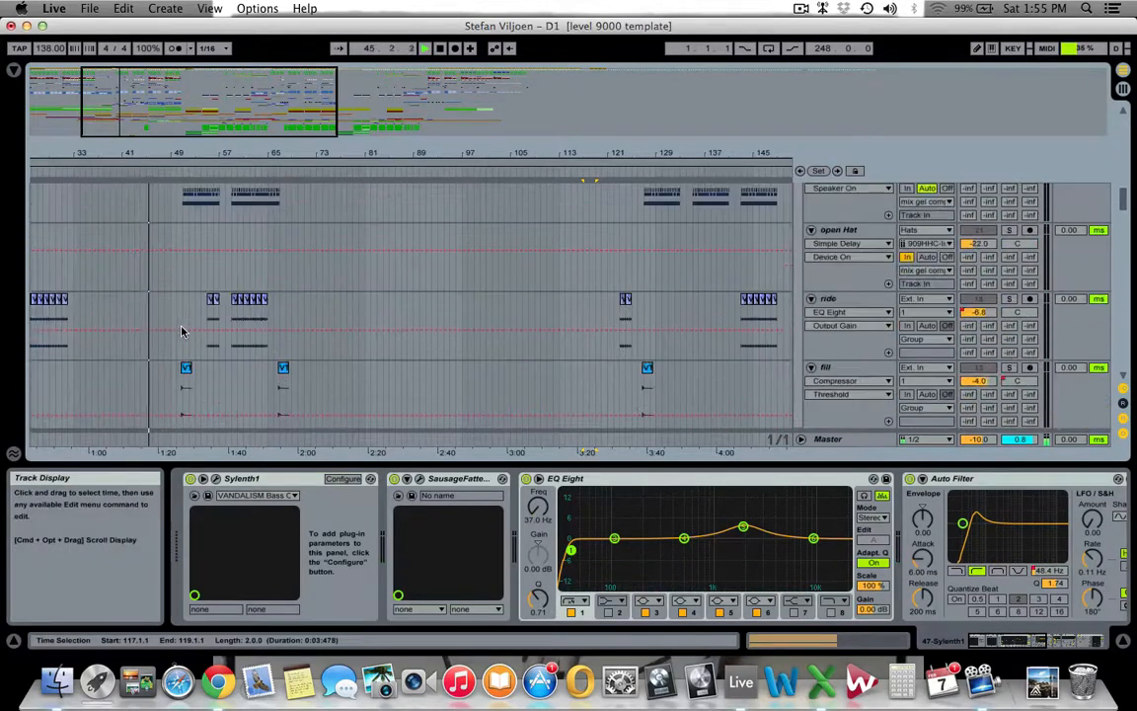
{"action": "scroll", "coordinate": [181, 331], "scroll_direction": "down", "scroll_amount": 10}
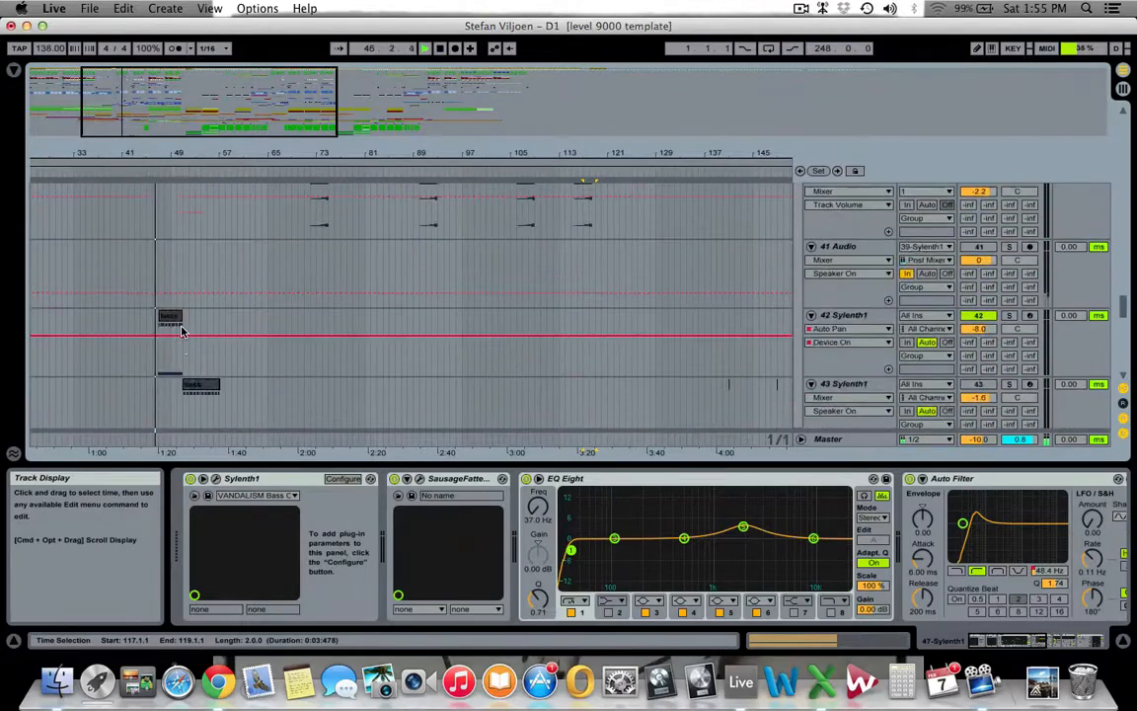
{"action": "scroll", "coordinate": [182, 332], "scroll_direction": "up", "scroll_amount": 4}
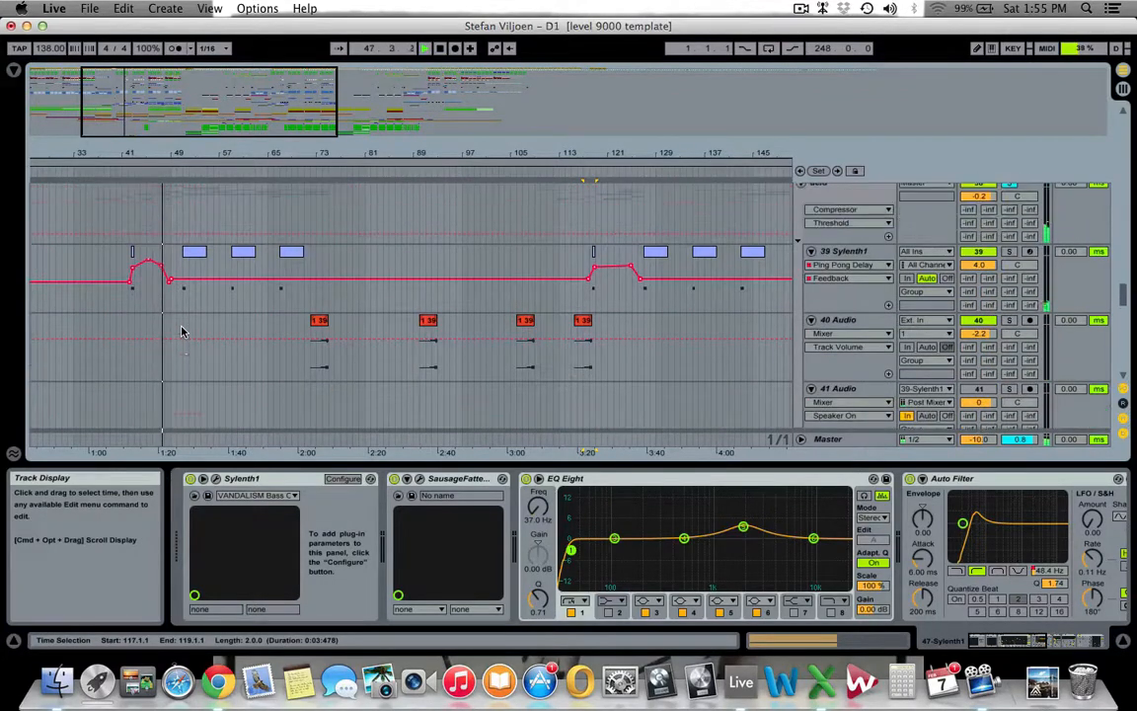
{"action": "scroll", "coordinate": [182, 332], "scroll_direction": "up", "scroll_amount": 1}
{"action": "scroll", "coordinate": [182, 332], "scroll_direction": "down", "scroll_amount": 5}
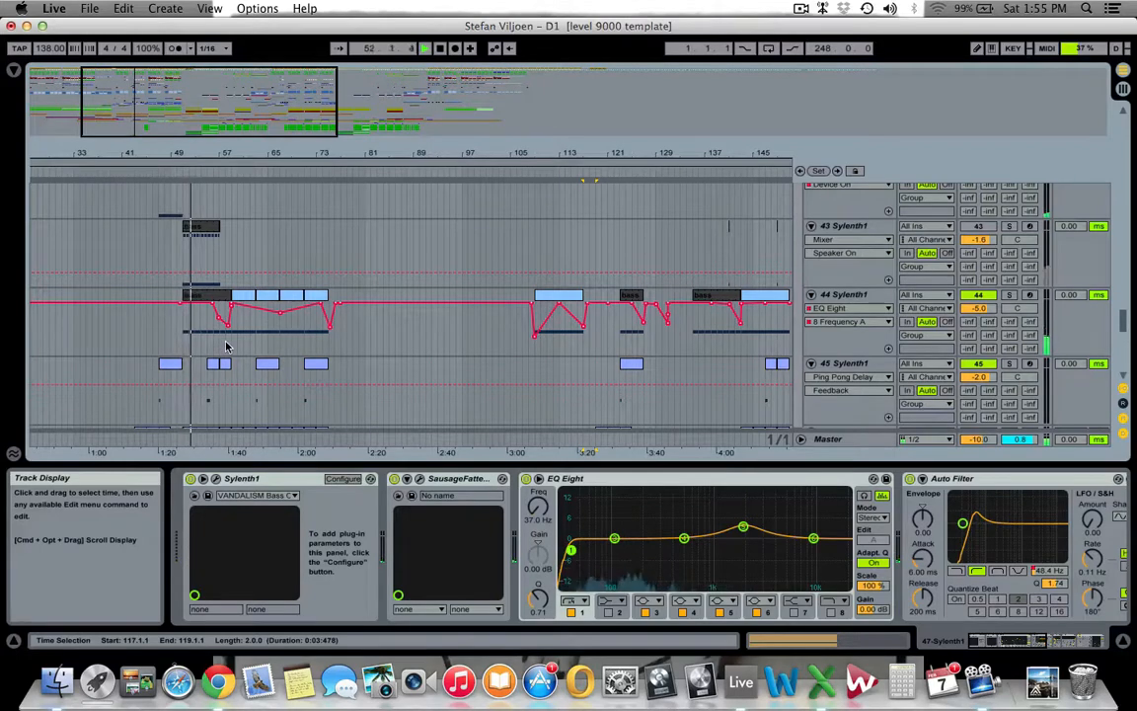
{"action": "scroll", "coordinate": [226, 344], "scroll_direction": "down", "scroll_amount": 5}
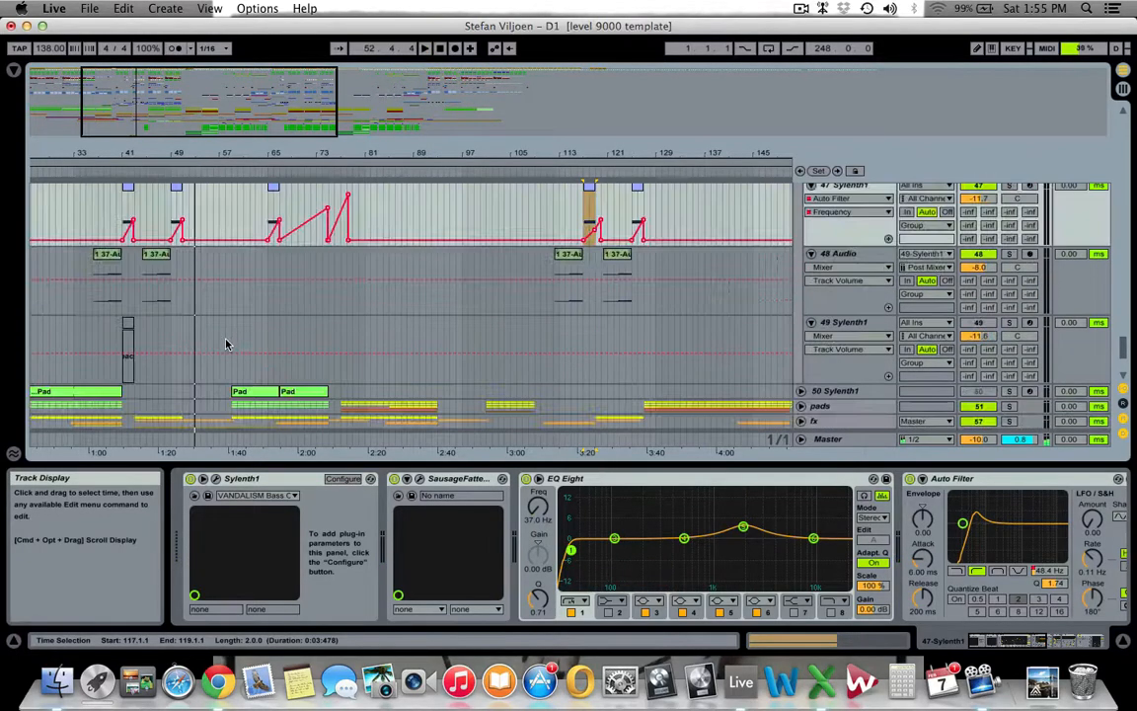
Unfold the pads group and examine the notes of the trance pad's Main Rhythmic Riff clip at bar 77
{"action": "scroll", "coordinate": [226, 344], "scroll_direction": "down", "scroll_amount": 3}
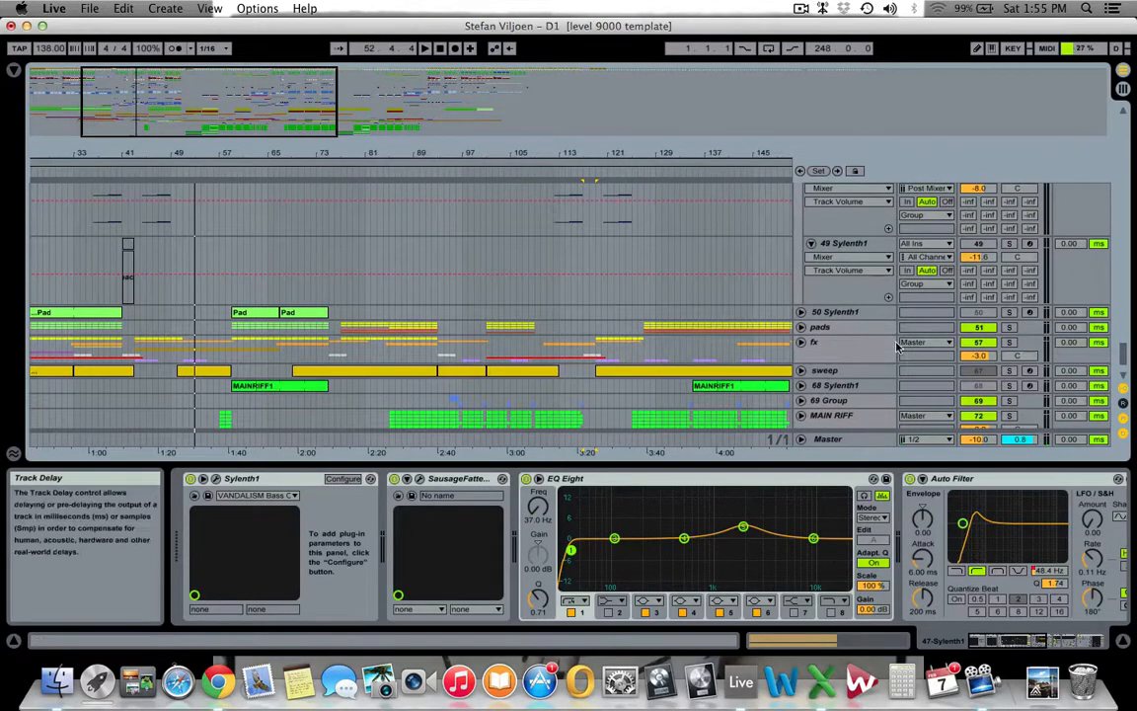
{"action": "scroll", "coordinate": [884, 310], "scroll_direction": "down", "scroll_amount": 2}
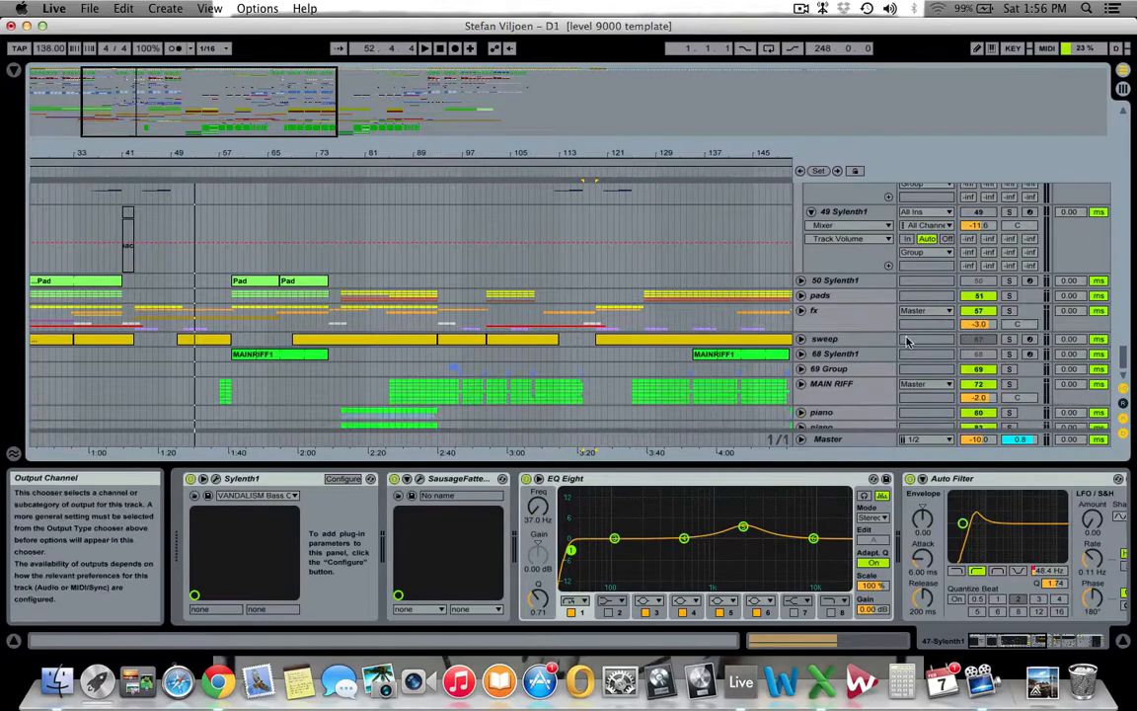
{"action": "left_click", "coordinate": [801, 295]}
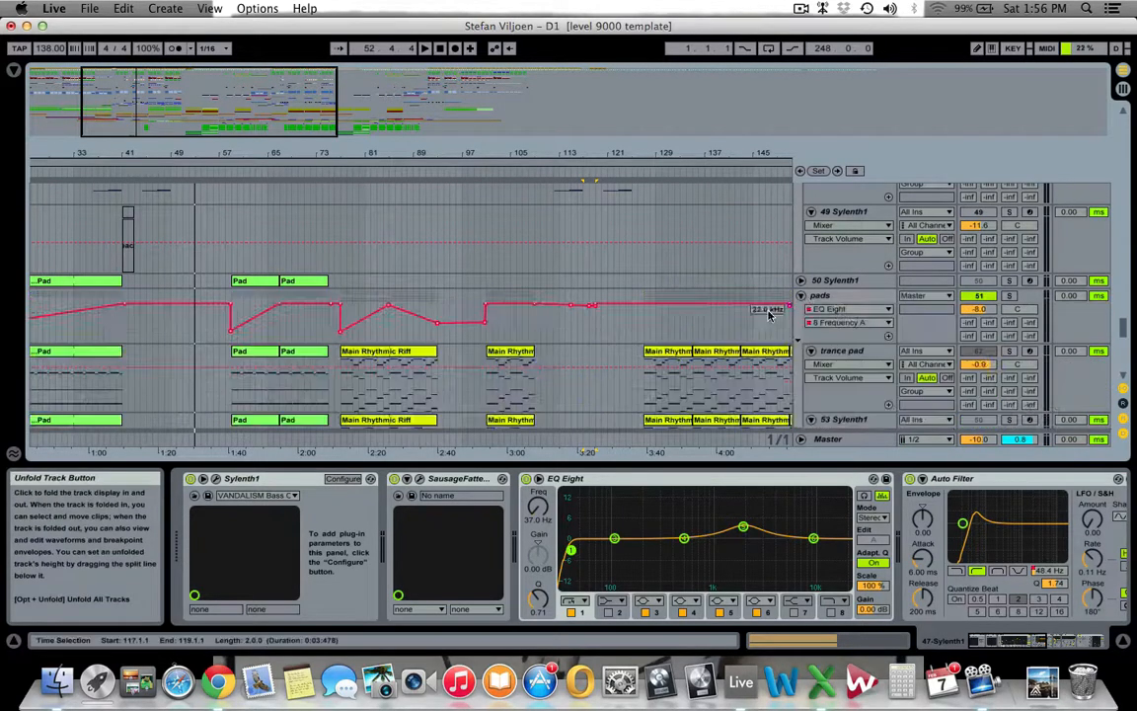
{"action": "scroll", "coordinate": [259, 331], "scroll_direction": "down", "scroll_amount": 3}
{"action": "double_click", "coordinate": [360, 245]}
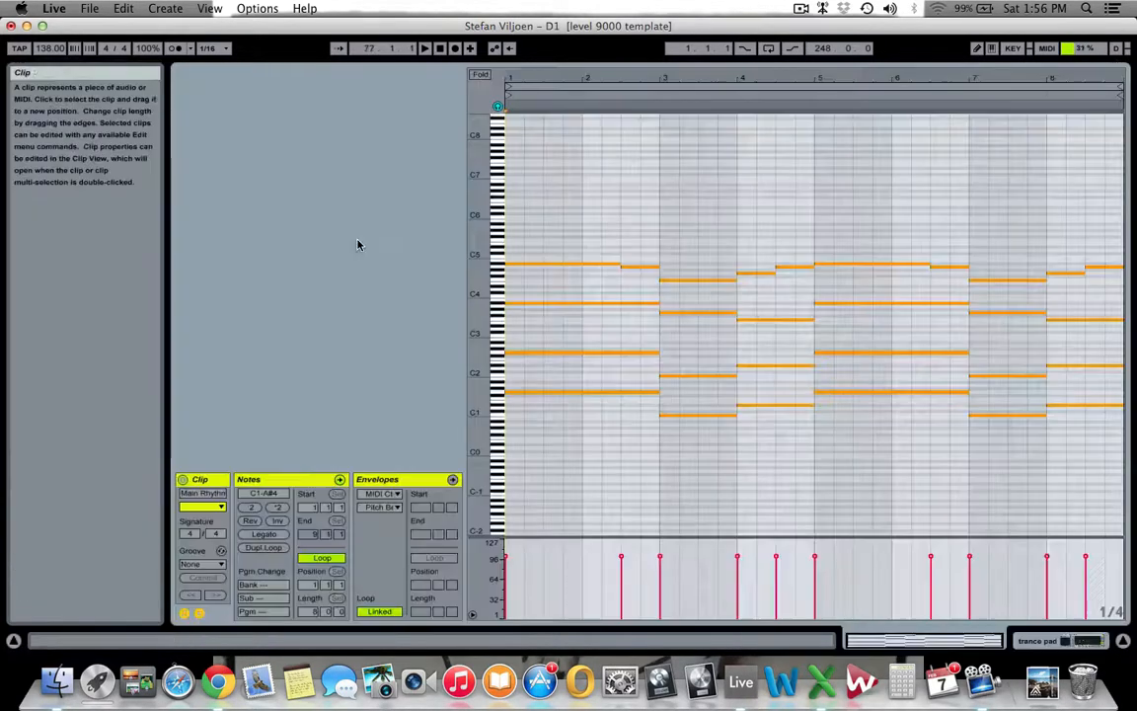
{"action": "left_click", "coordinate": [481, 76]}
{"action": "key", "text": "shift+Tab"}
Solo only the trance pad track and play its Main Rhythmic Riff clips from bar 77 and bar 101
{"action": "scroll", "coordinate": [889, 195], "scroll_direction": "up", "scroll_amount": 2}
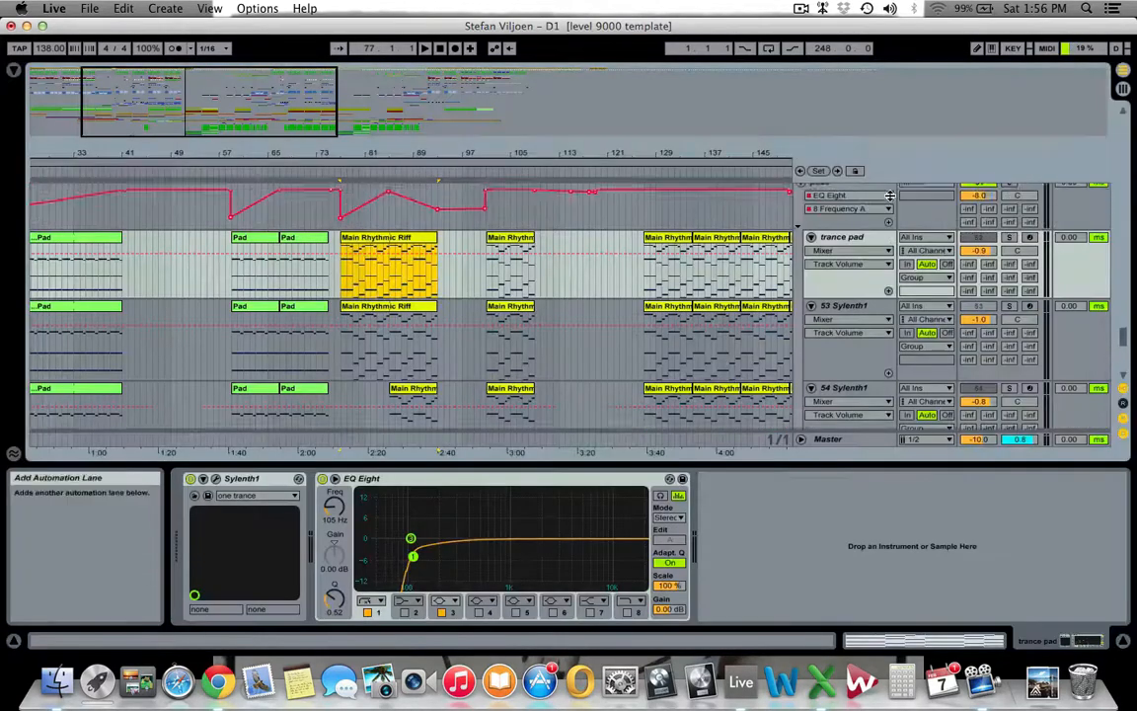
{"action": "scroll", "coordinate": [890, 196], "scroll_direction": "up", "scroll_amount": 1}
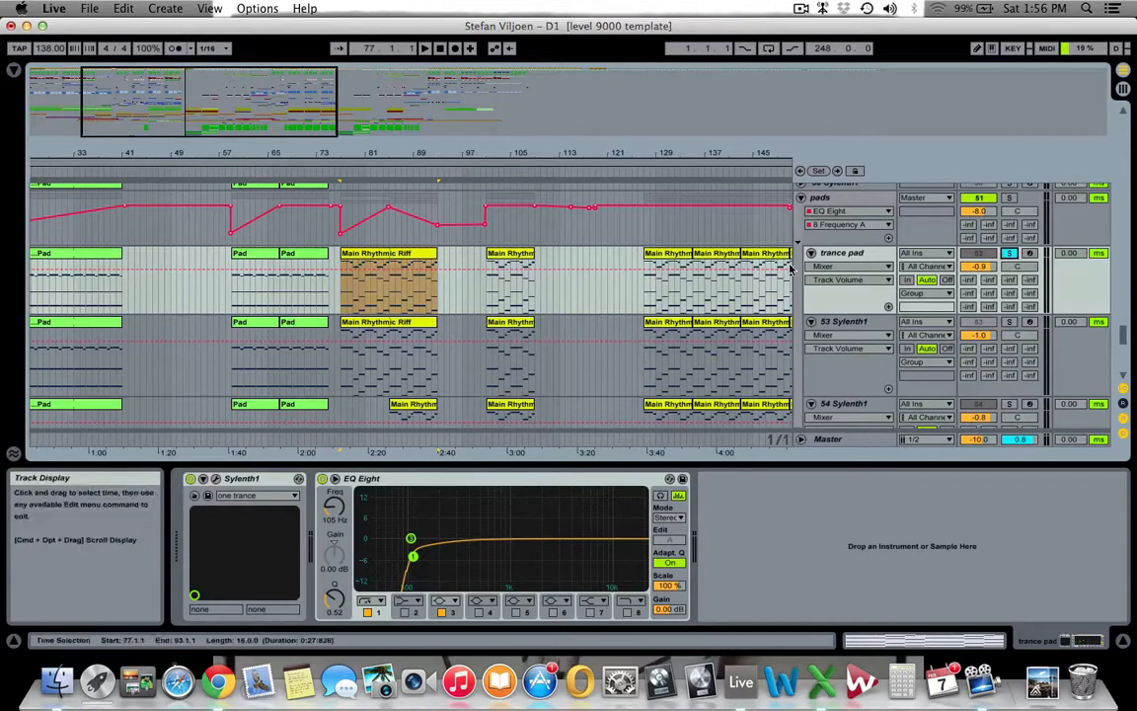
{"action": "left_click", "coordinate": [844, 252]}
{"action": "key", "text": "space"}
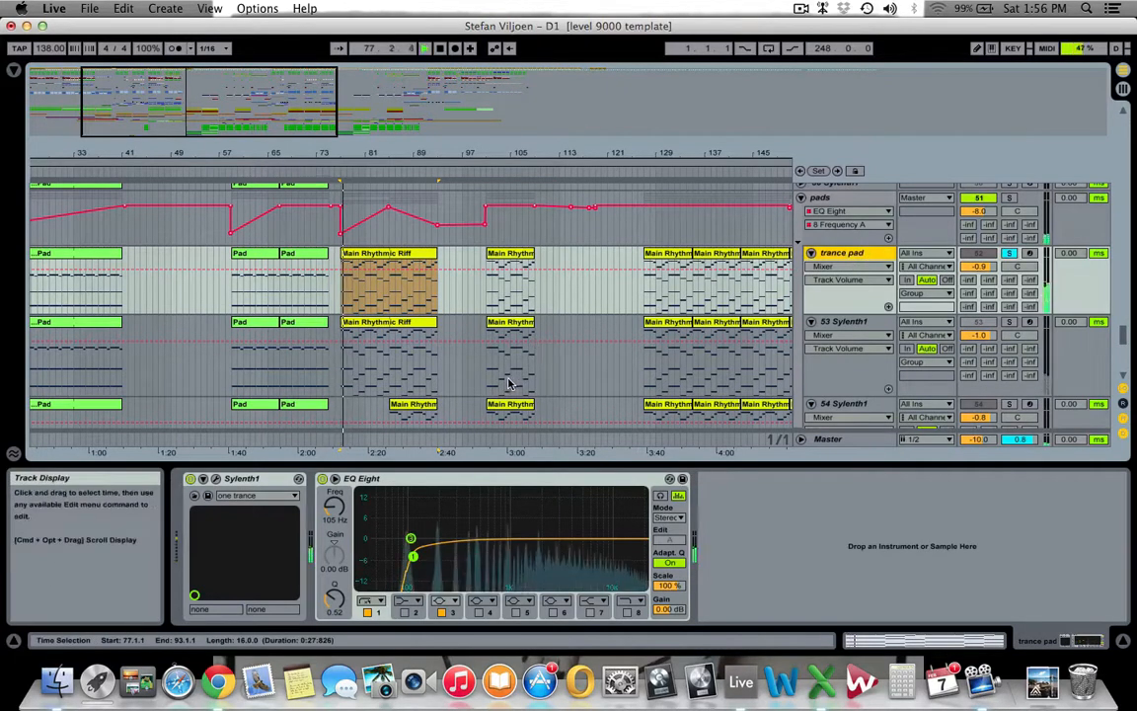
{"action": "left_click", "coordinate": [504, 258]}
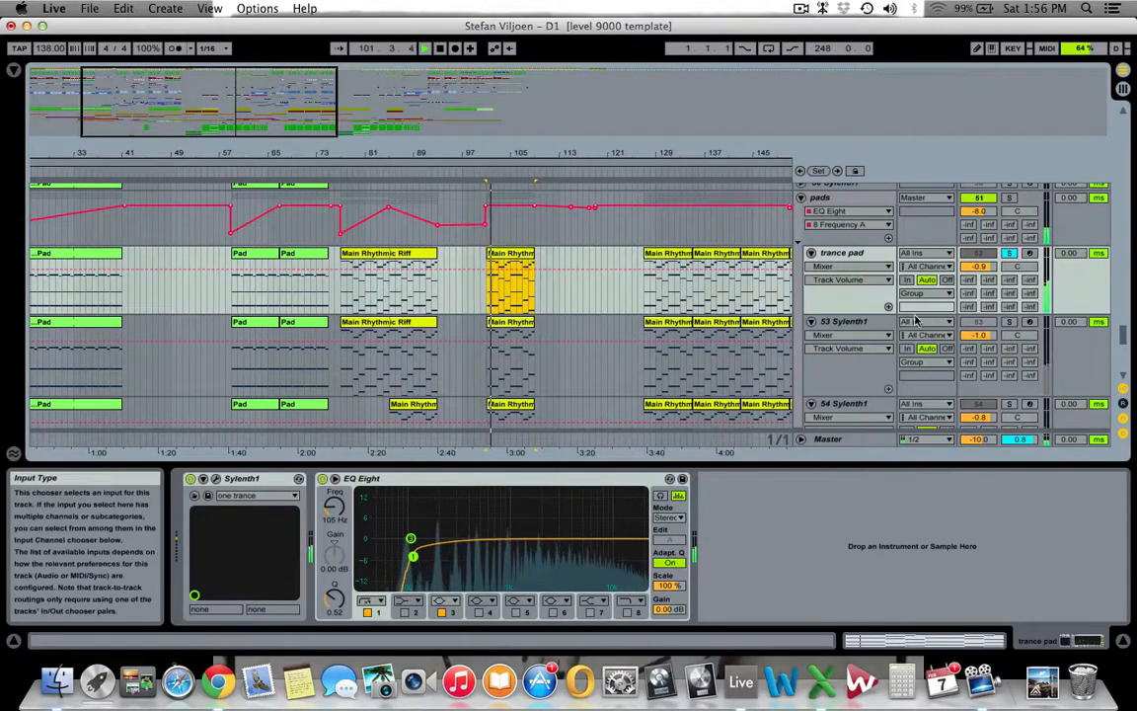
{"action": "key", "text": "space"}
Solo only 54 Sylenth1, show its device chain, and play its clip from bar 101
{"action": "left_click", "coordinate": [1010, 321]}
{"action": "scroll", "coordinate": [1012, 337], "scroll_direction": "down", "scroll_amount": 3}
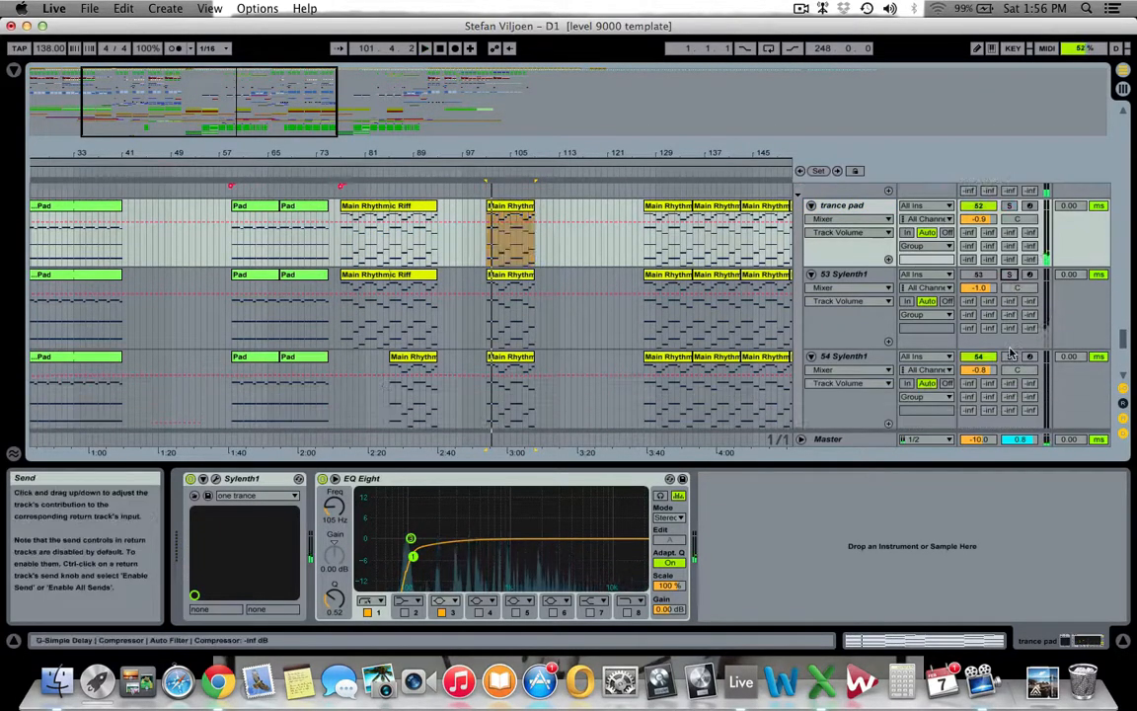
{"action": "scroll", "coordinate": [1010, 353], "scroll_direction": "down", "scroll_amount": 1}
{"action": "left_click", "coordinate": [849, 341]}
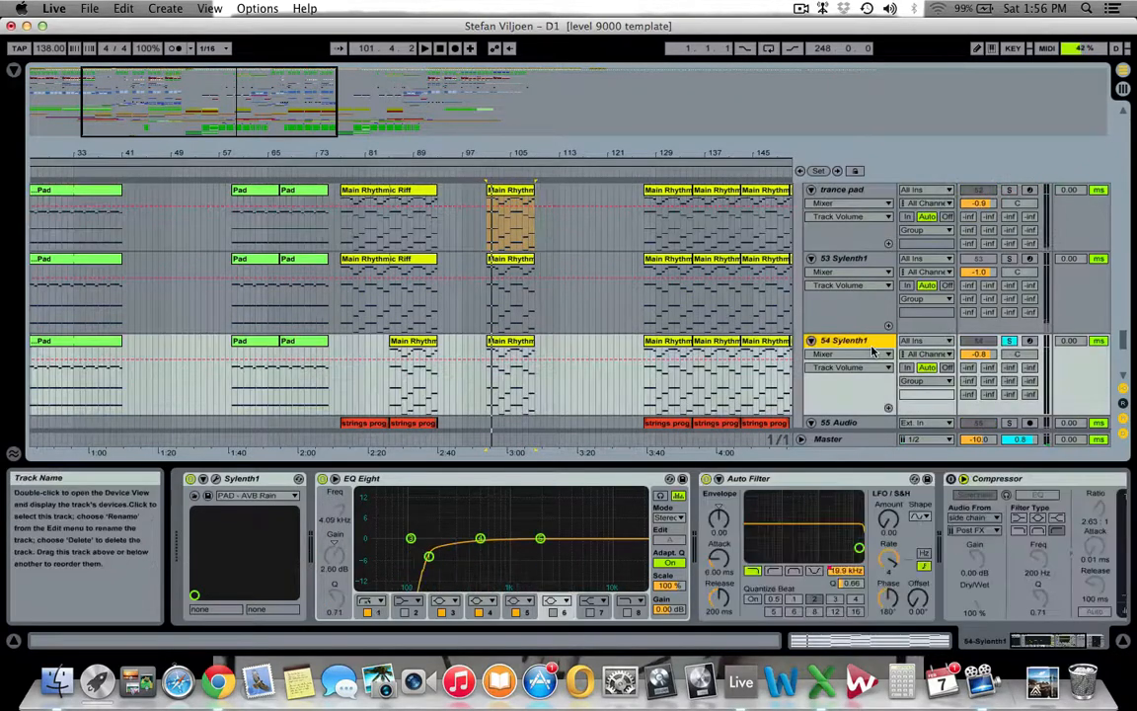
{"action": "scroll", "coordinate": [426, 366], "scroll_direction": "down", "scroll_amount": 1}
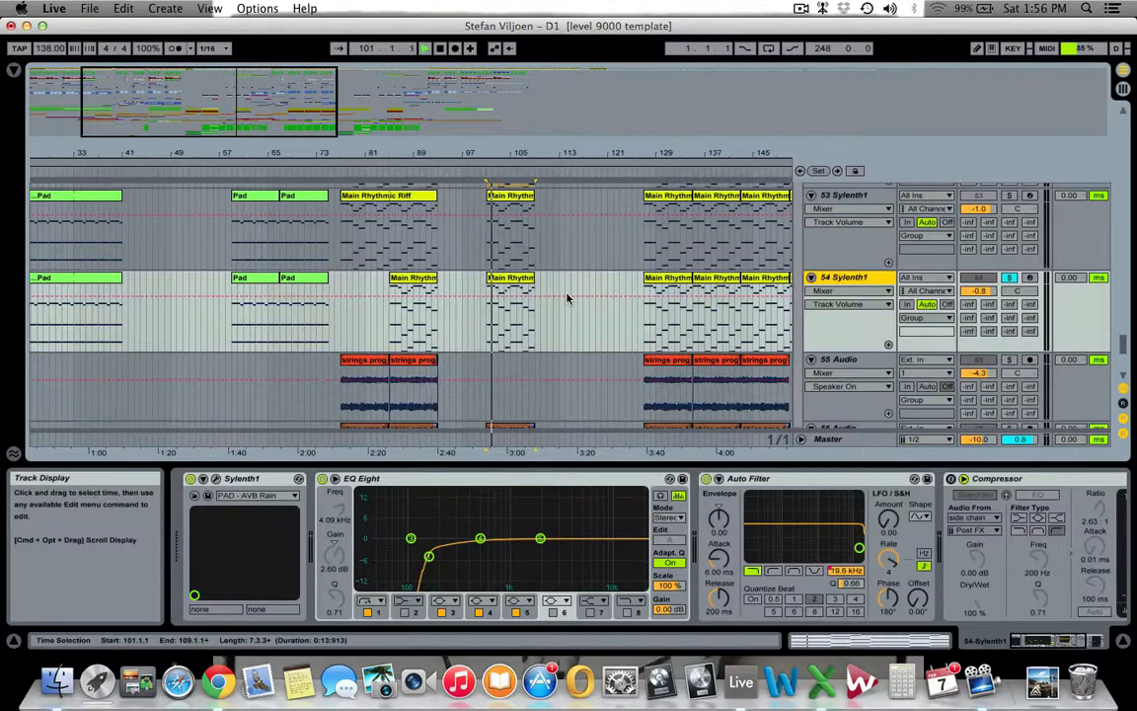
{"action": "key", "text": "space"}
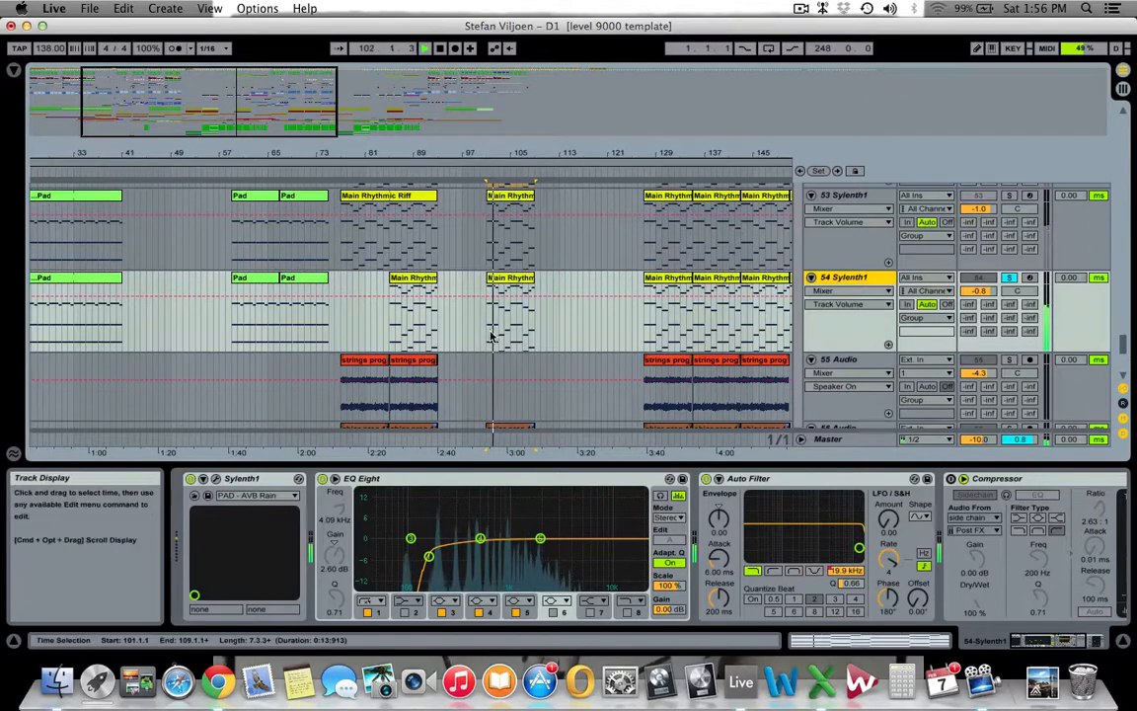
{"action": "key", "text": "space"}
Solo the 55 Audio strings and the 56 Audio choir in turn from bar 85, showing each track's devices
{"action": "scroll", "coordinate": [774, 327], "scroll_direction": "down", "scroll_amount": 3}
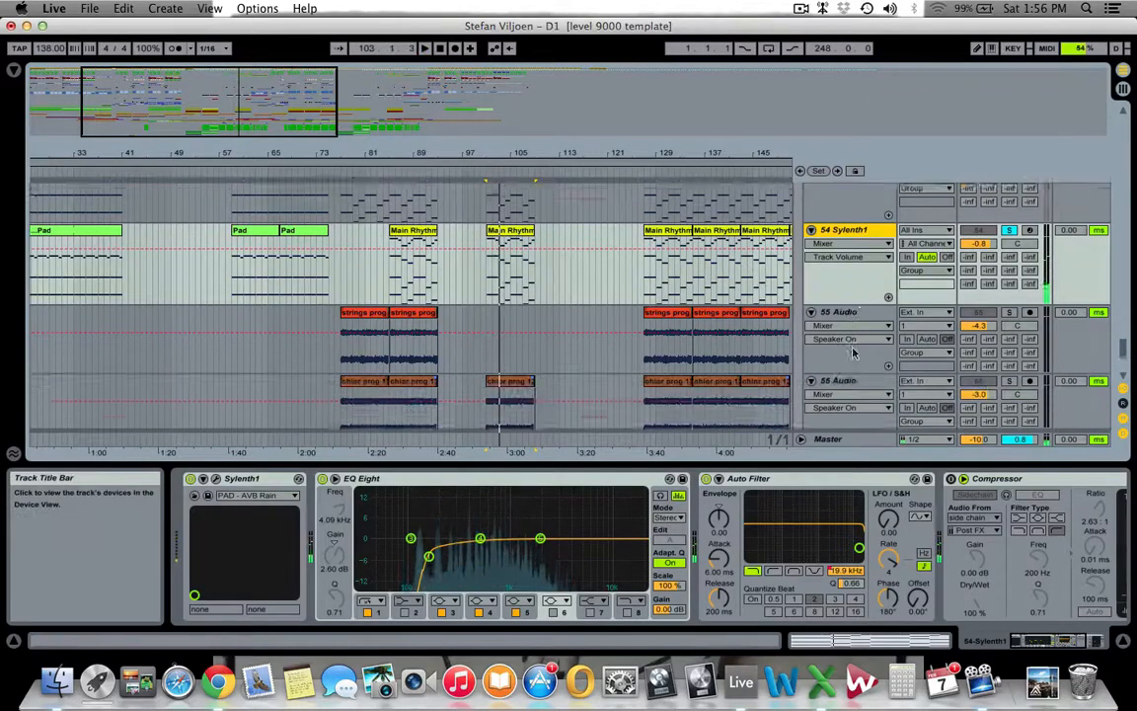
{"action": "scroll", "coordinate": [419, 296], "scroll_direction": "down", "scroll_amount": 3}
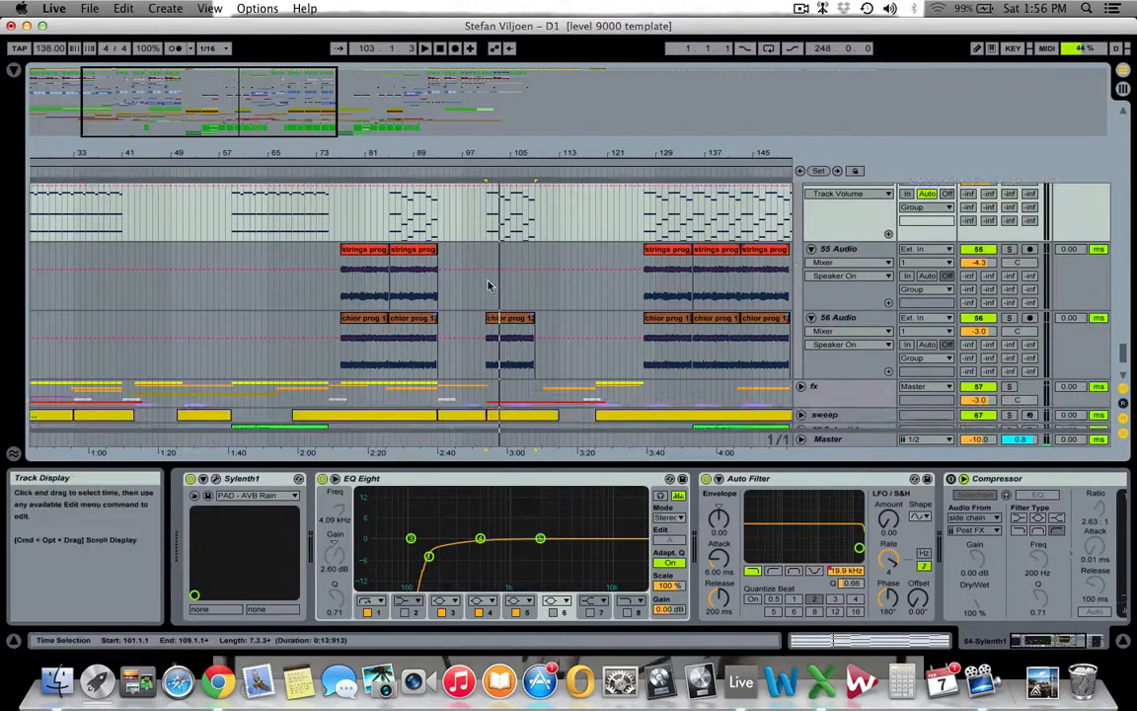
{"action": "left_click", "coordinate": [418, 234]}
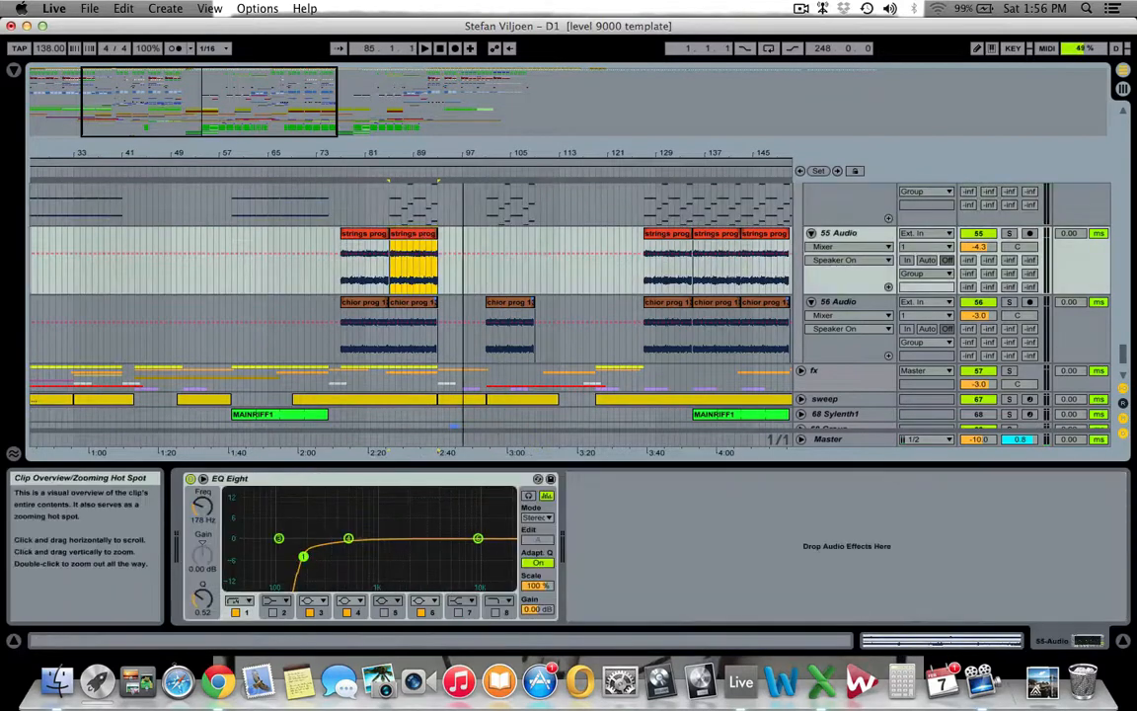
{"action": "left_click_drag", "start_coordinate": [202, 91], "coordinate": [202, 127]}
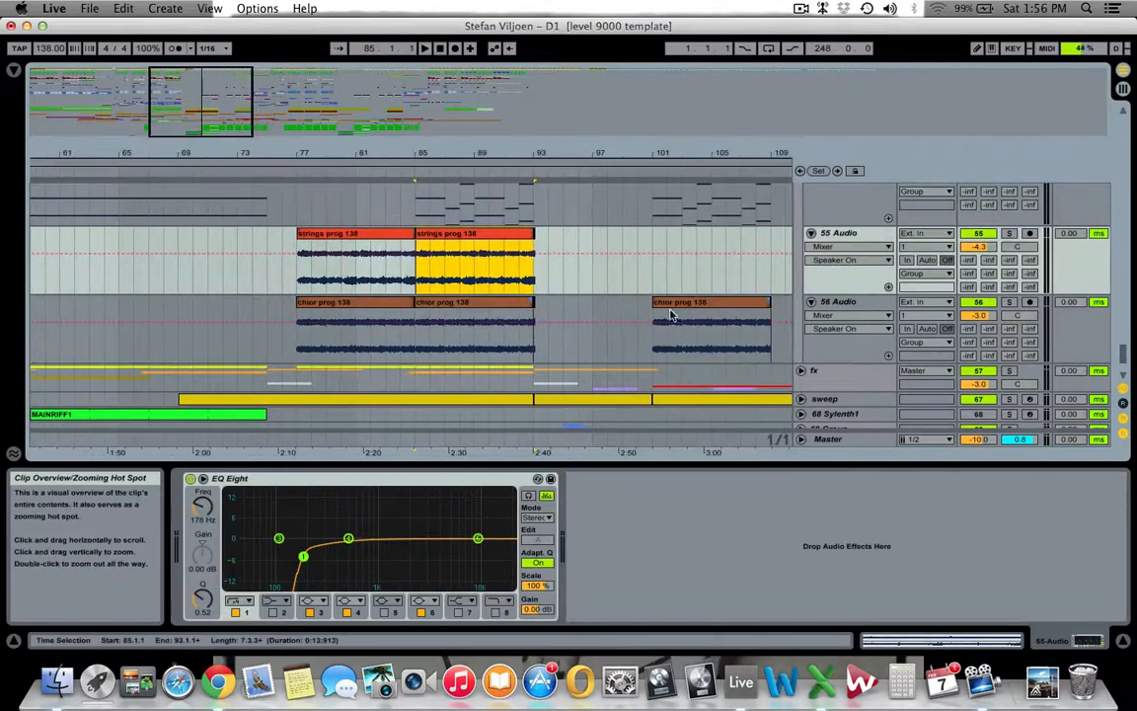
{"action": "left_click", "coordinate": [857, 235]}
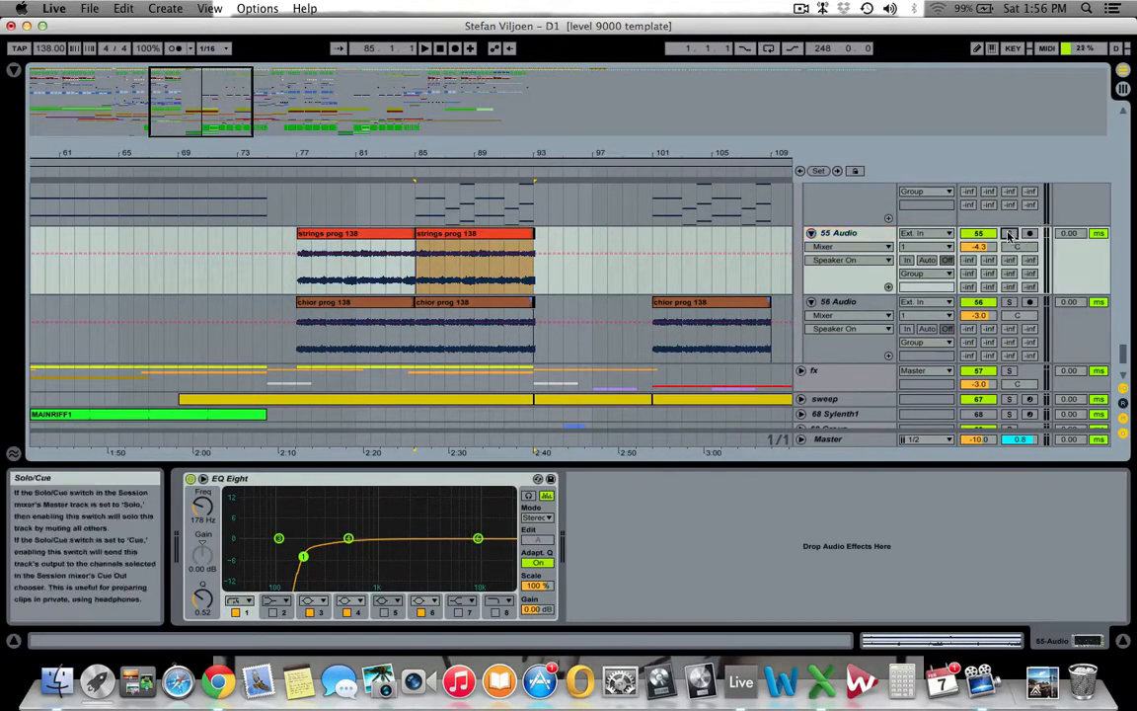
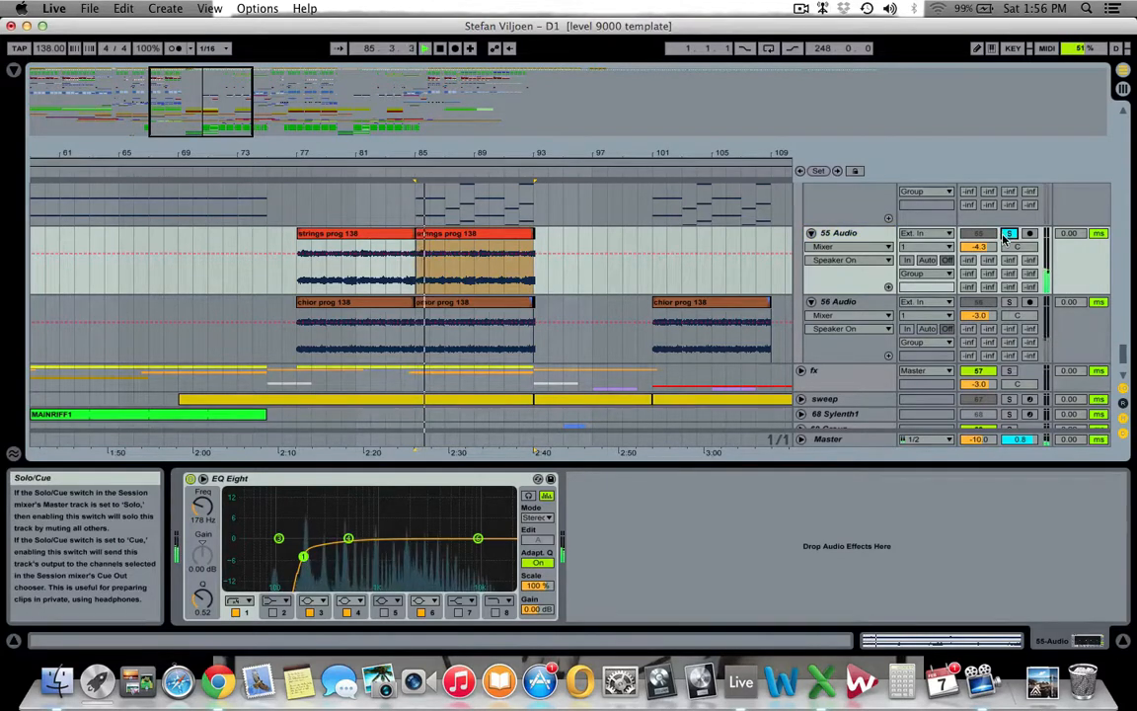
{"action": "left_click", "coordinate": [1011, 307]}
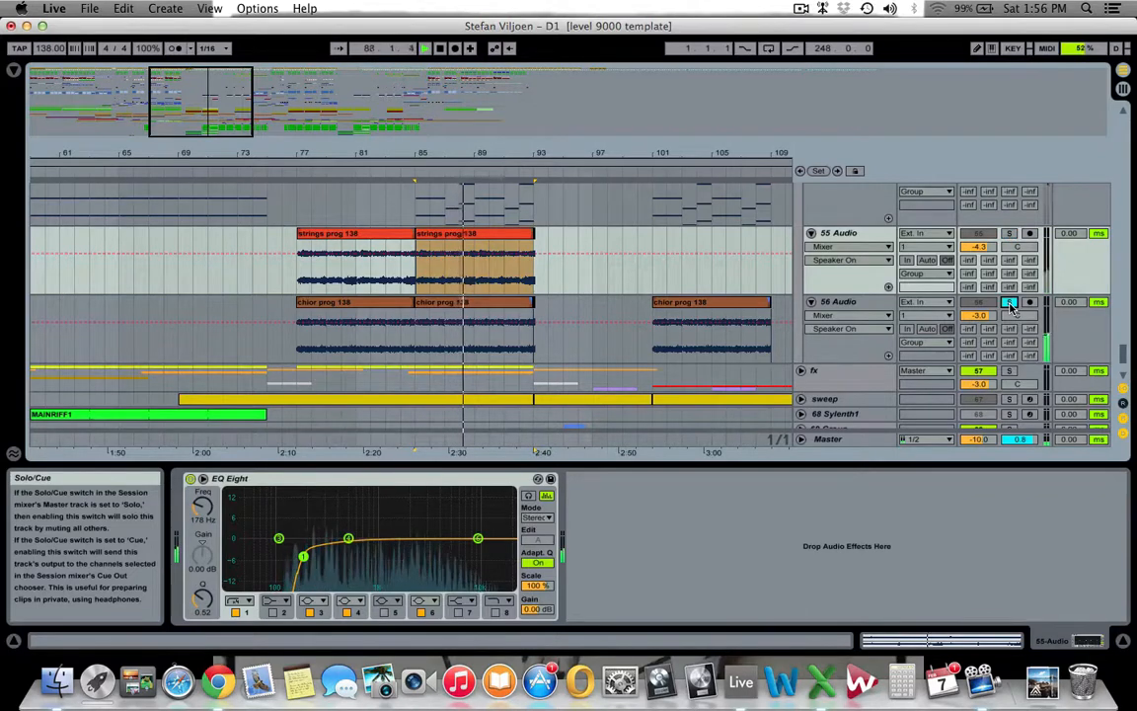
{"action": "left_click", "coordinate": [855, 310]}
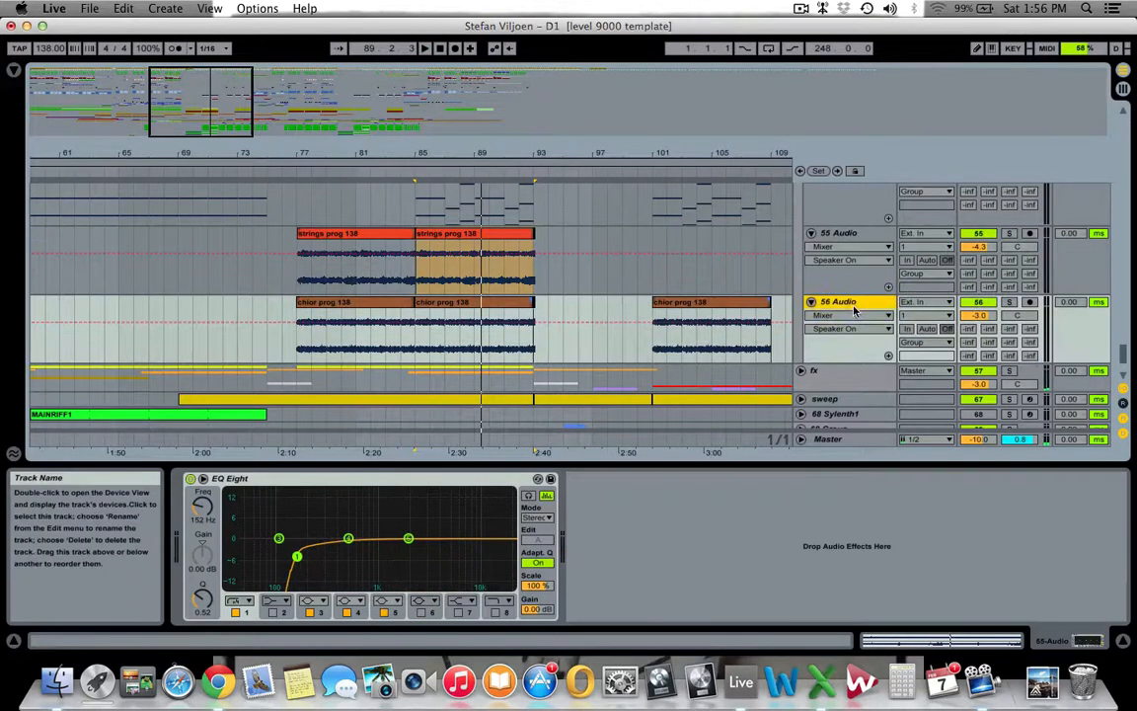
Show the pads group's device chain, and play the arrangement from bar 83 with 53 Sylenth1 selected
{"action": "scroll", "coordinate": [881, 216], "scroll_direction": "up", "scroll_amount": 5}
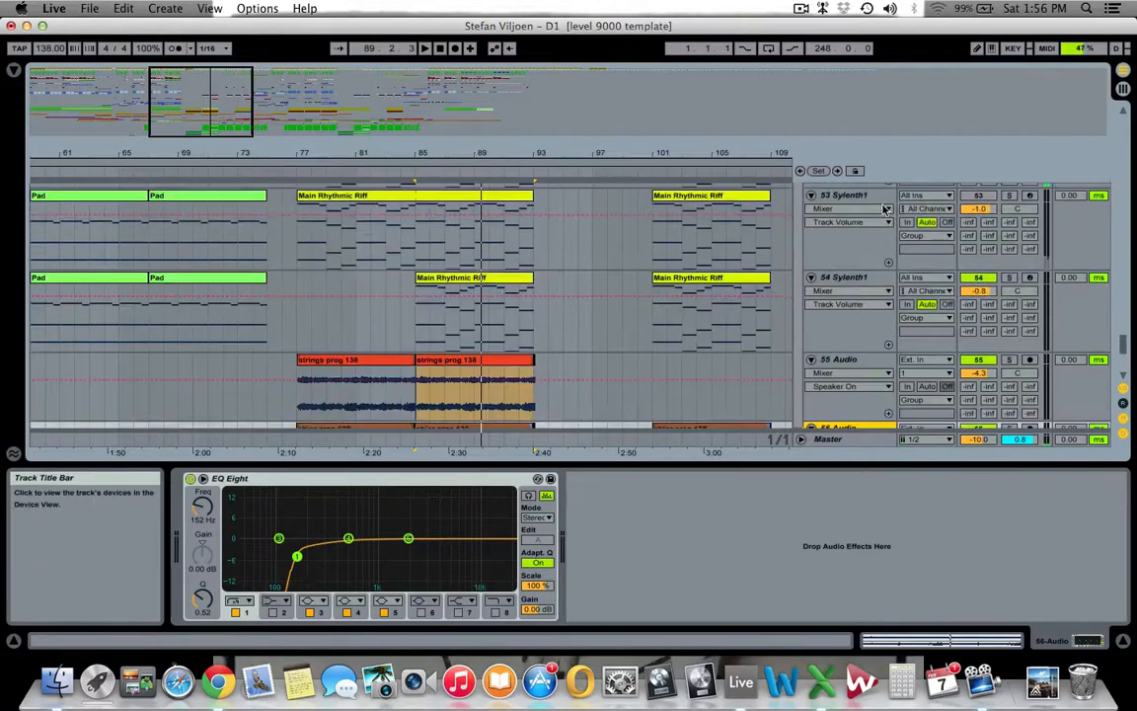
{"action": "scroll", "coordinate": [873, 221], "scroll_direction": "up", "scroll_amount": 1}
{"action": "left_click", "coordinate": [857, 230]}
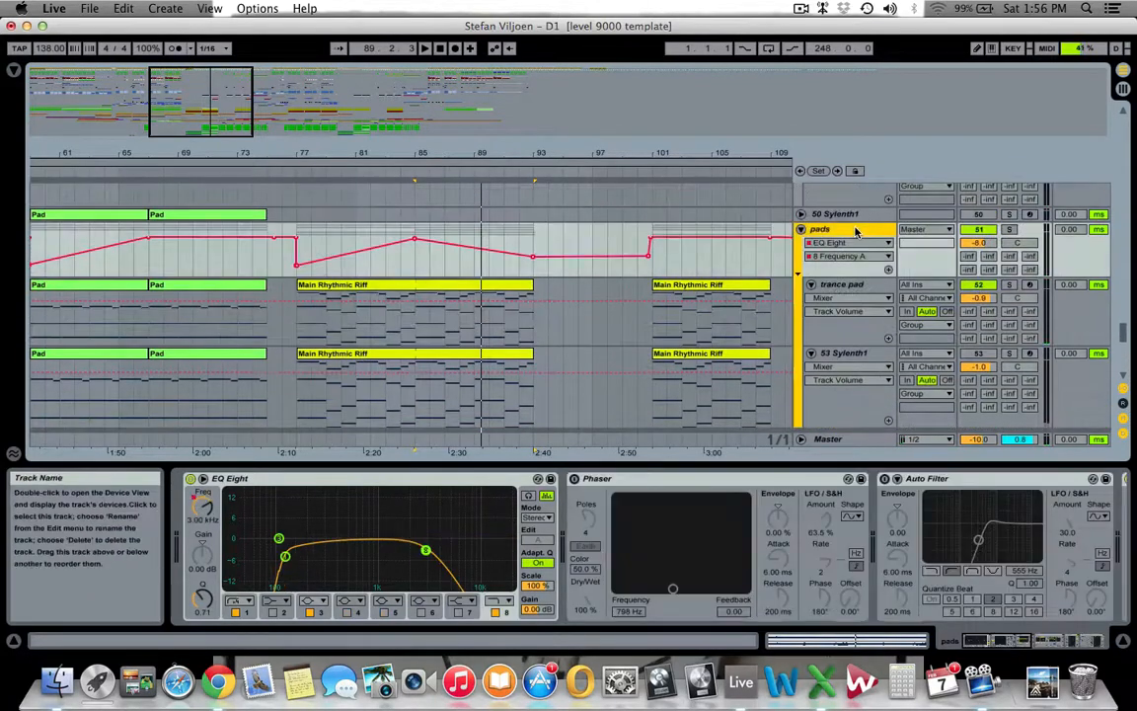
{"action": "left_click", "coordinate": [386, 363]}
{"action": "key", "text": "space"}
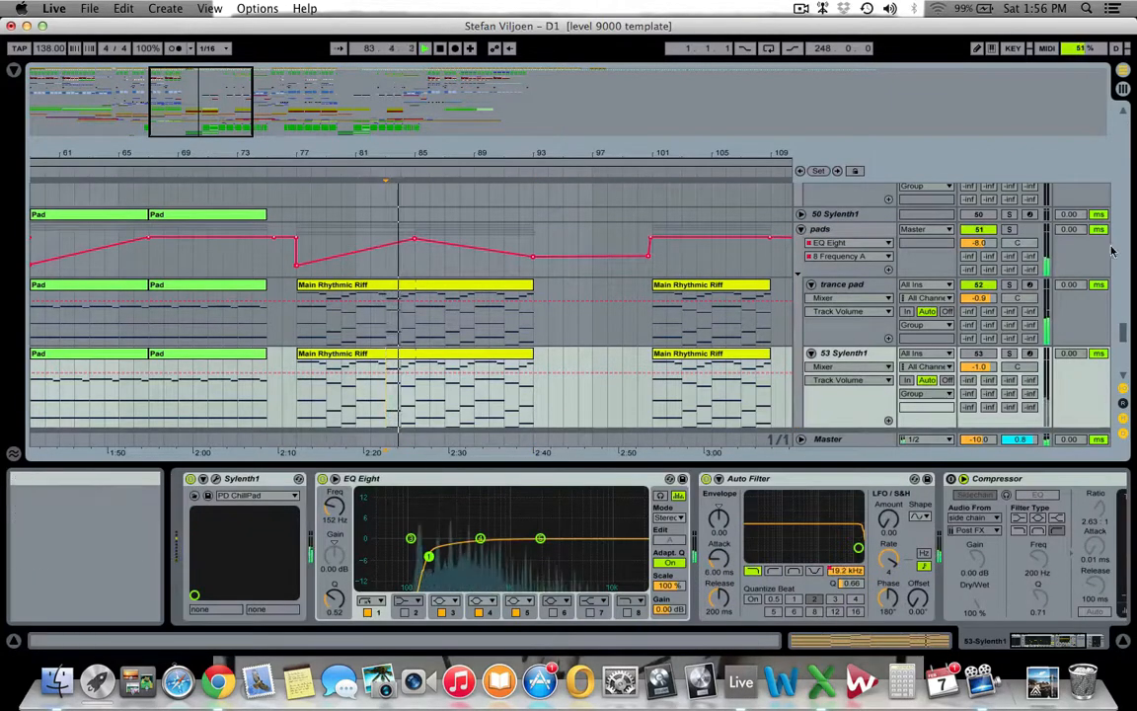
Stop playback and examine the pads group's device chain from EQ Eight through to the sidechained Compressor
{"action": "left_click", "coordinate": [848, 242]}
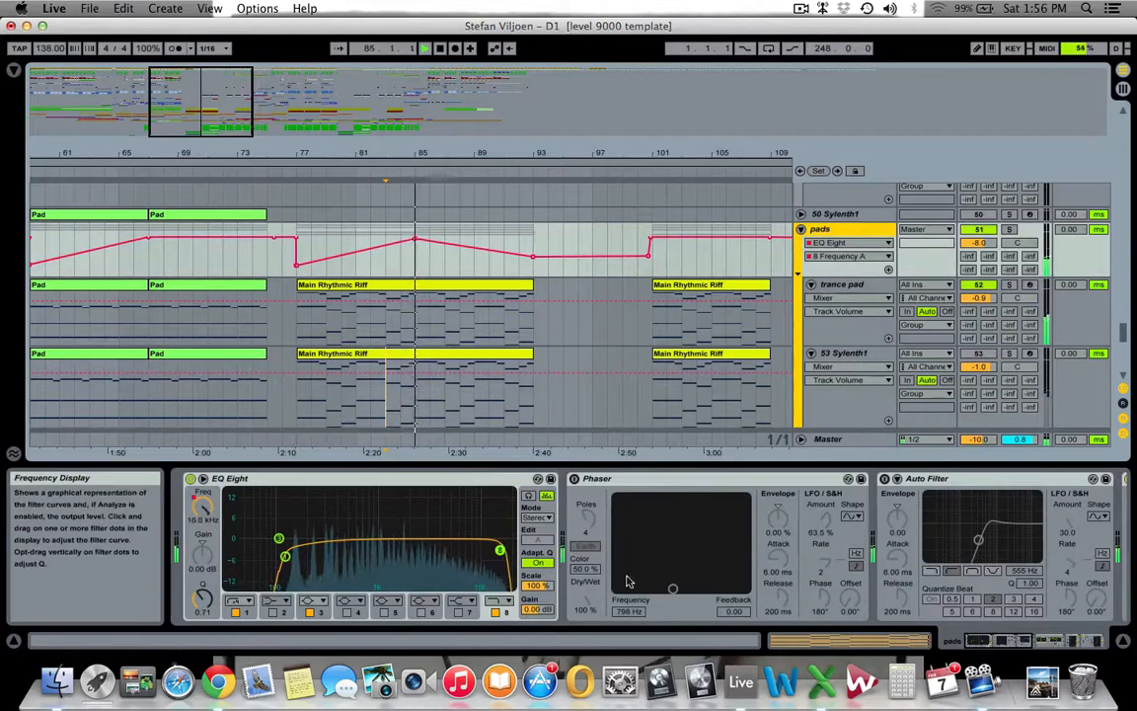
{"action": "key", "text": "space"}
{"action": "left_click_drag", "start_coordinate": [1001, 641], "coordinate": [1055, 649]}
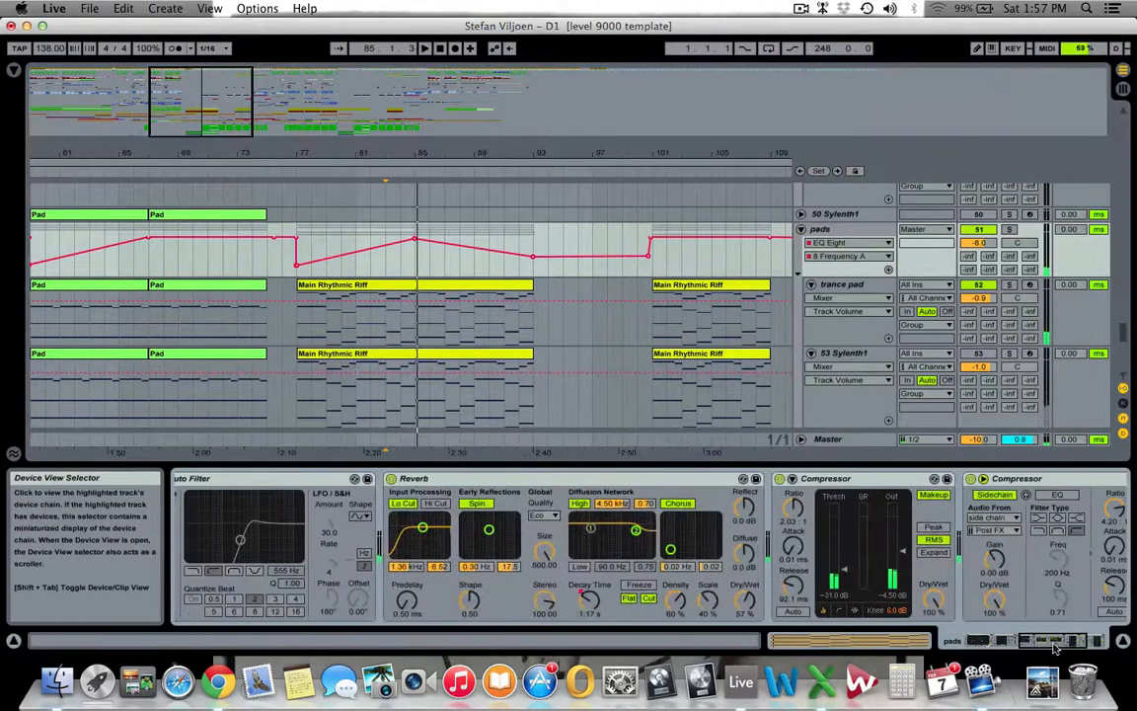
{"action": "left_click", "coordinate": [843, 480]}
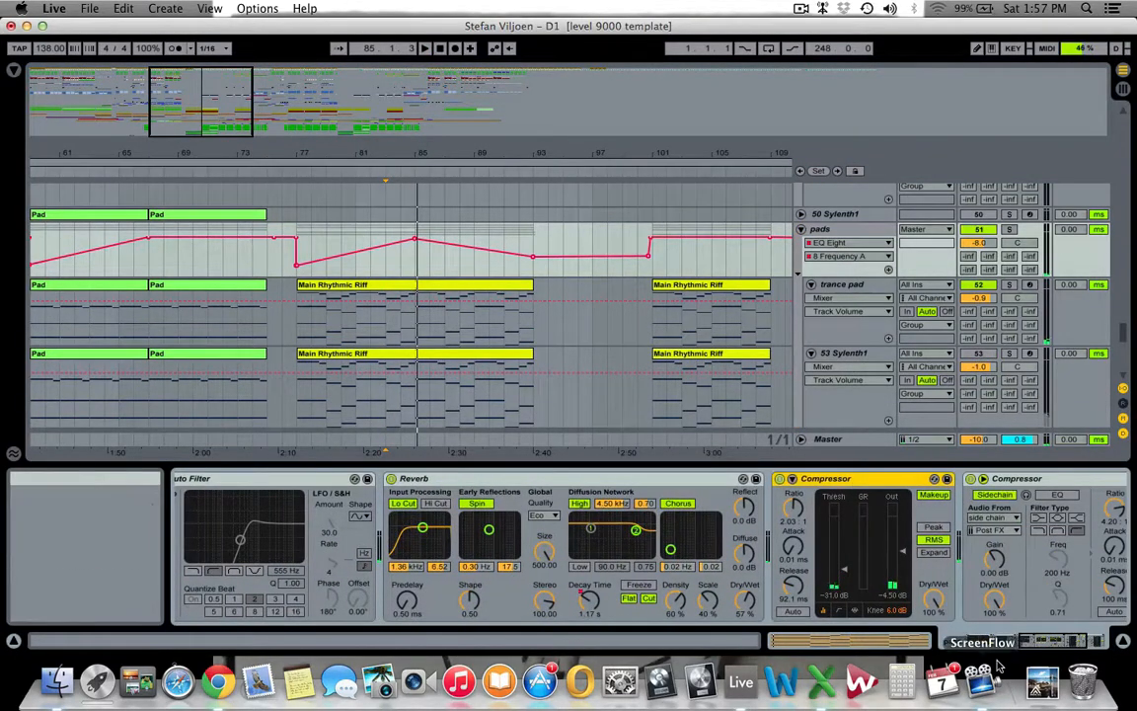
{"action": "left_click_drag", "start_coordinate": [1062, 643], "coordinate": [1126, 657]}
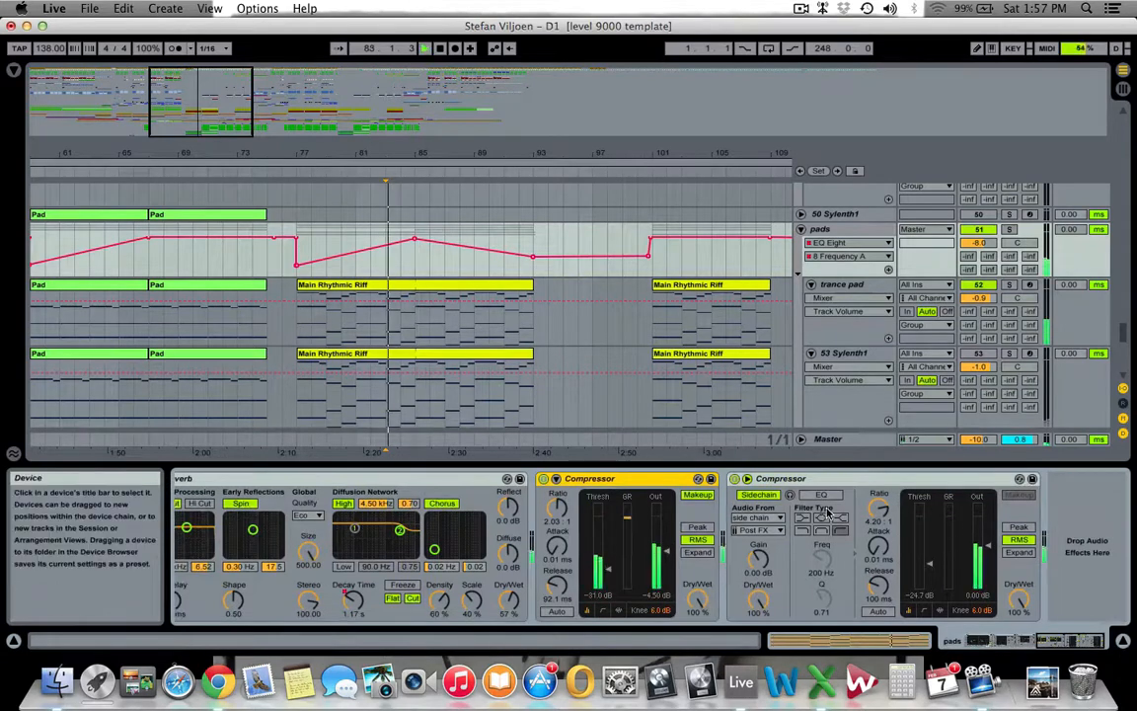
Fold the pads group, unfold and solo the fx group, and look over its effect tracks during playback
{"action": "left_click", "coordinate": [802, 230]}
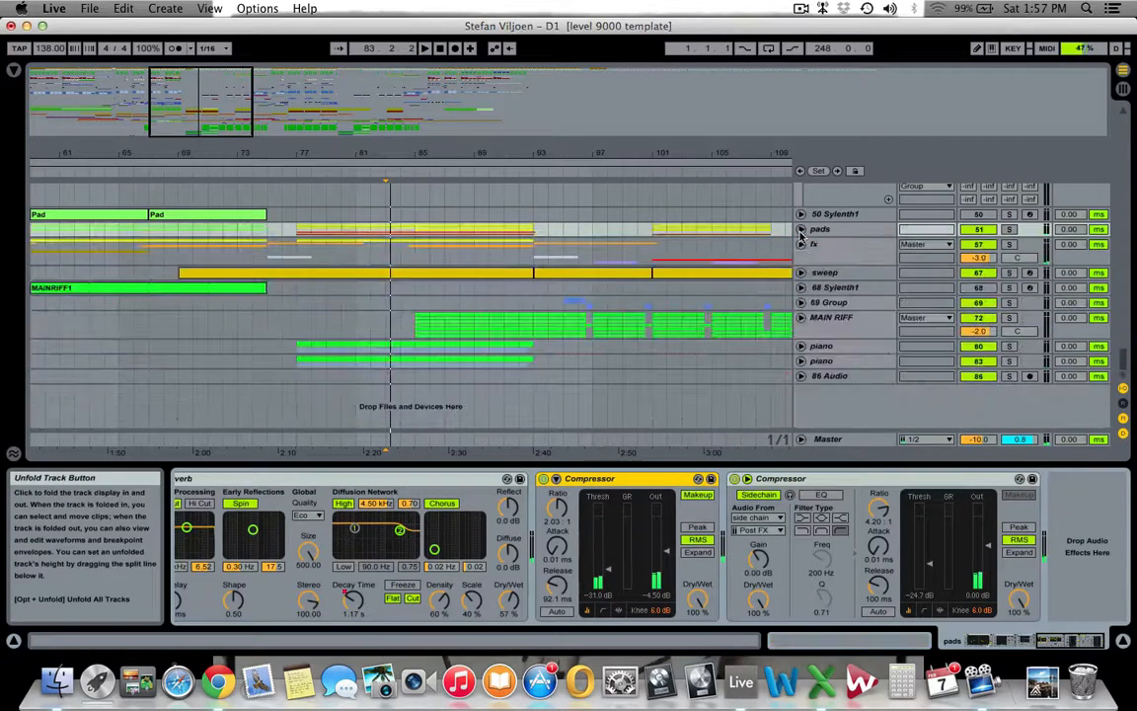
{"action": "left_click", "coordinate": [801, 245]}
{"action": "scroll", "coordinate": [908, 232], "scroll_direction": "down", "scroll_amount": 1}
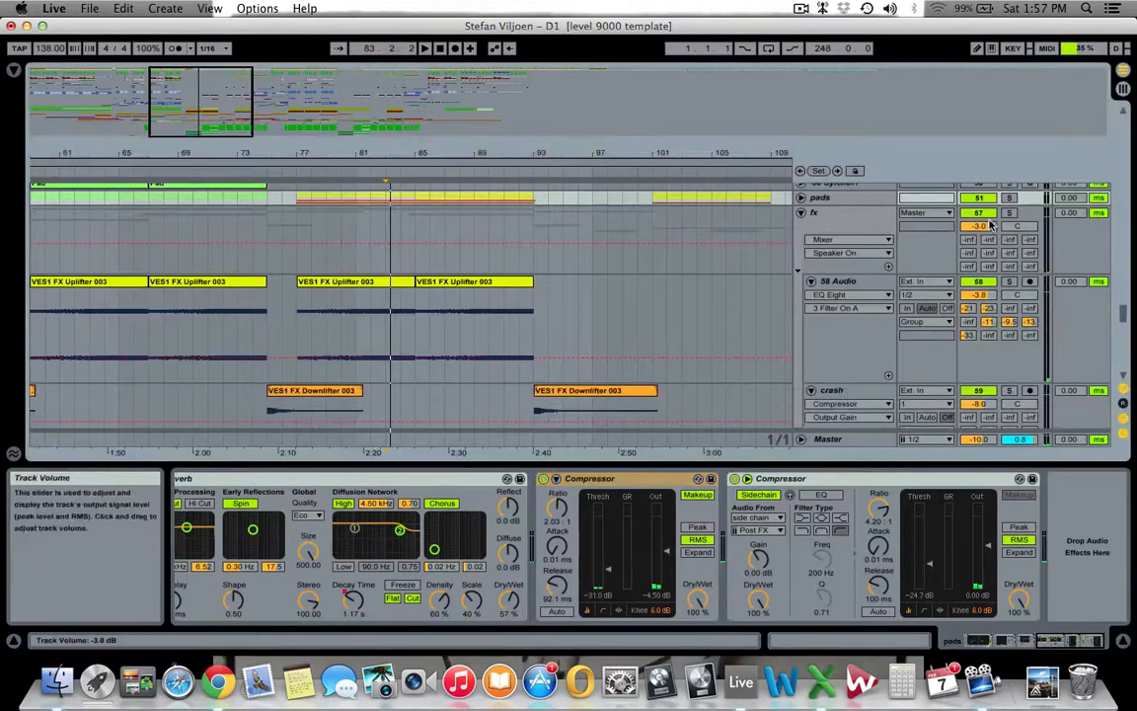
{"action": "left_click", "coordinate": [310, 297]}
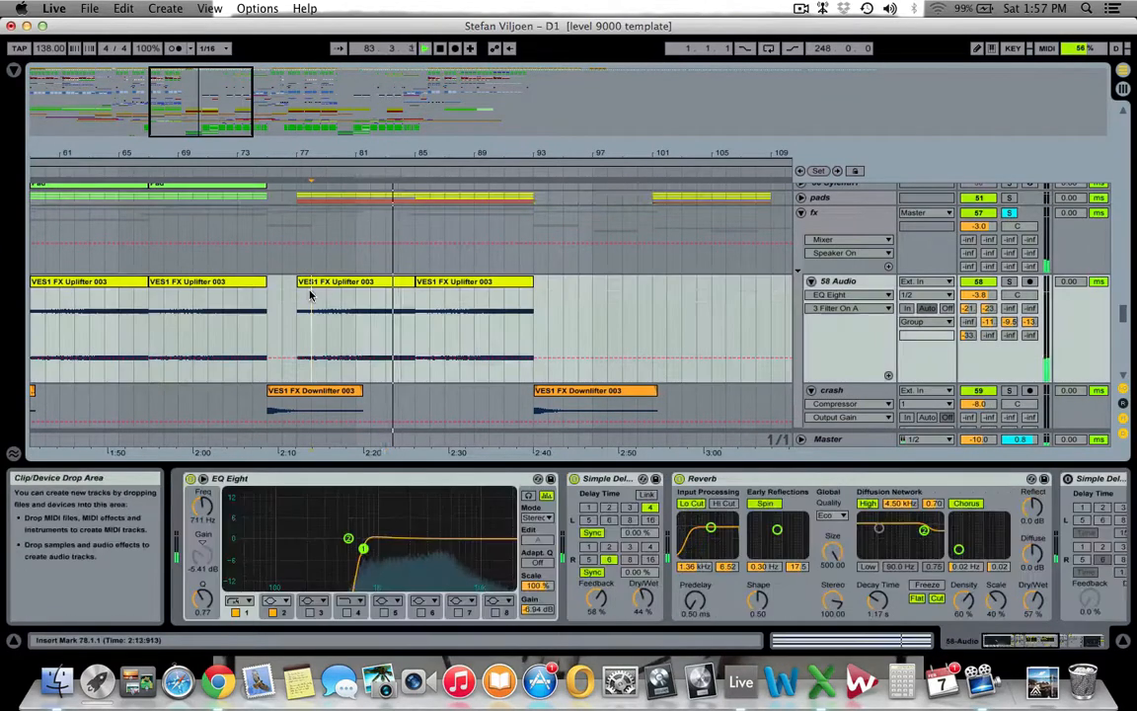
{"action": "scroll", "coordinate": [355, 314], "scroll_direction": "down", "scroll_amount": 3}
{"action": "scroll", "coordinate": [454, 296], "scroll_direction": "down", "scroll_amount": 6}
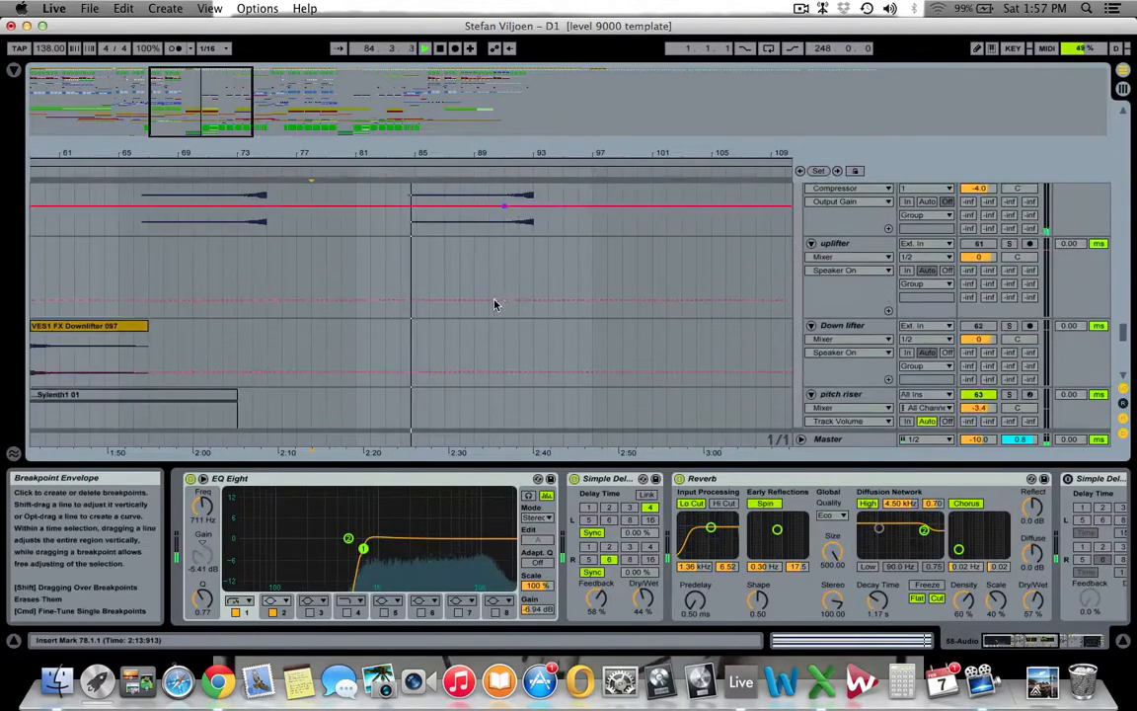
{"action": "scroll", "coordinate": [425, 306], "scroll_direction": "up", "scroll_amount": 4}
{"action": "scroll", "coordinate": [426, 306], "scroll_direction": "down", "scroll_amount": 8}
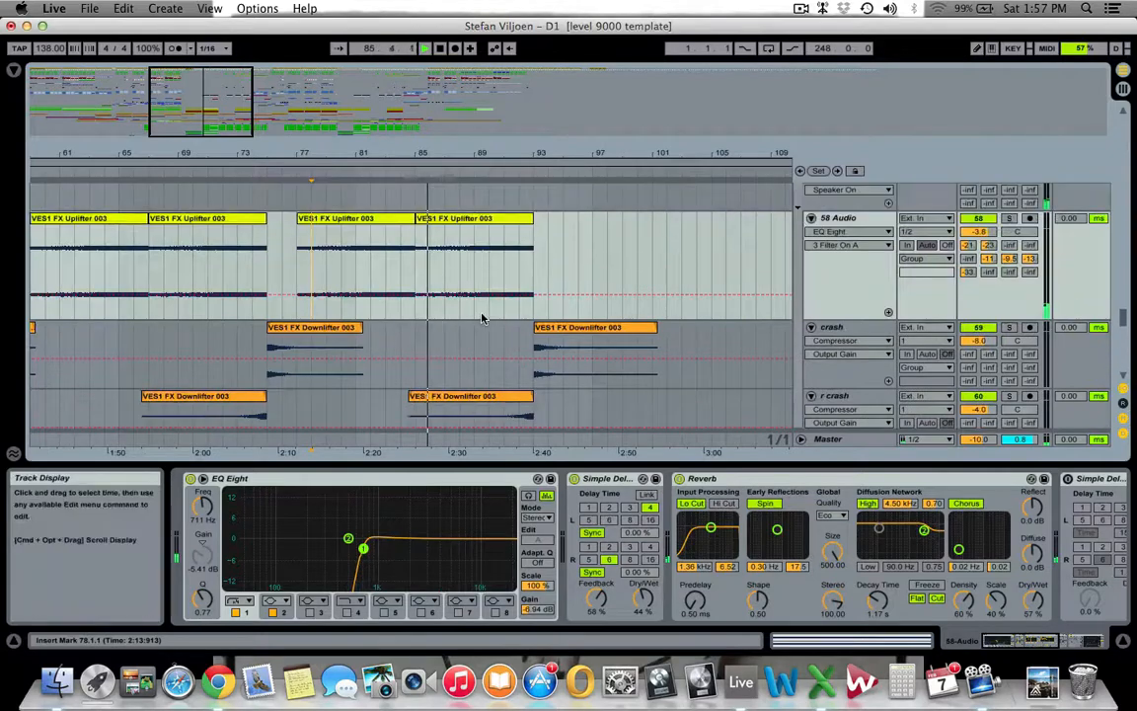
Select the impact clip at bar 93, and play the white noise clip from bar 97 with its track soloed
{"action": "left_click", "coordinate": [556, 237]}
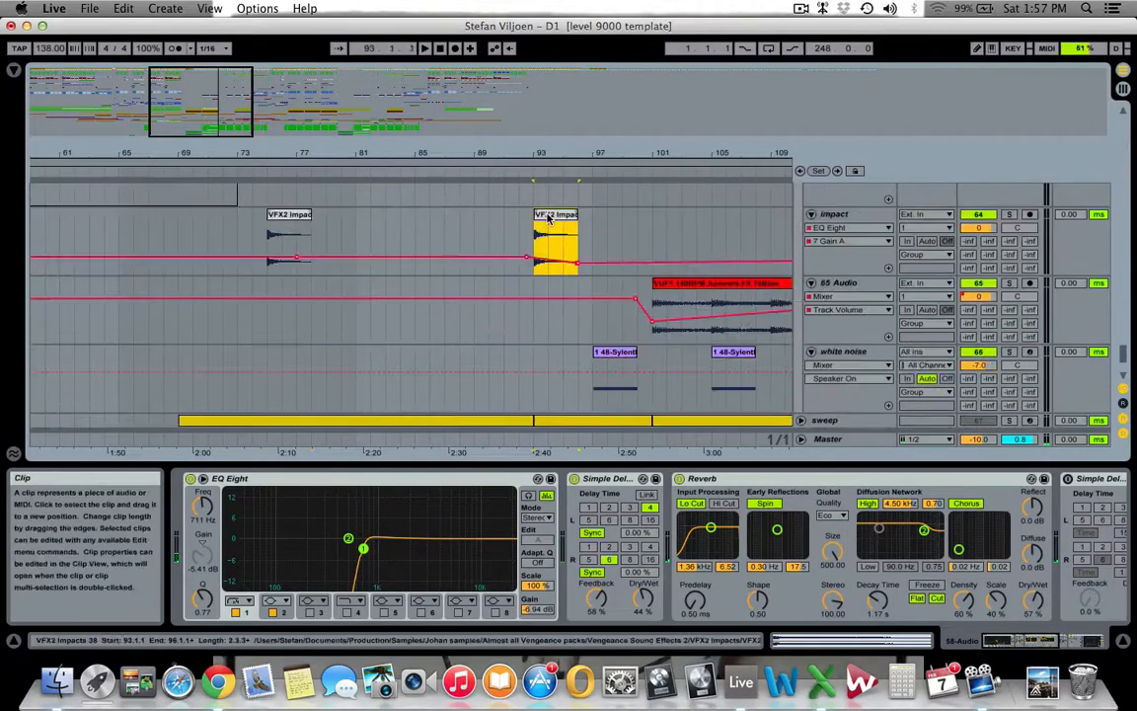
{"action": "left_click", "coordinate": [615, 375]}
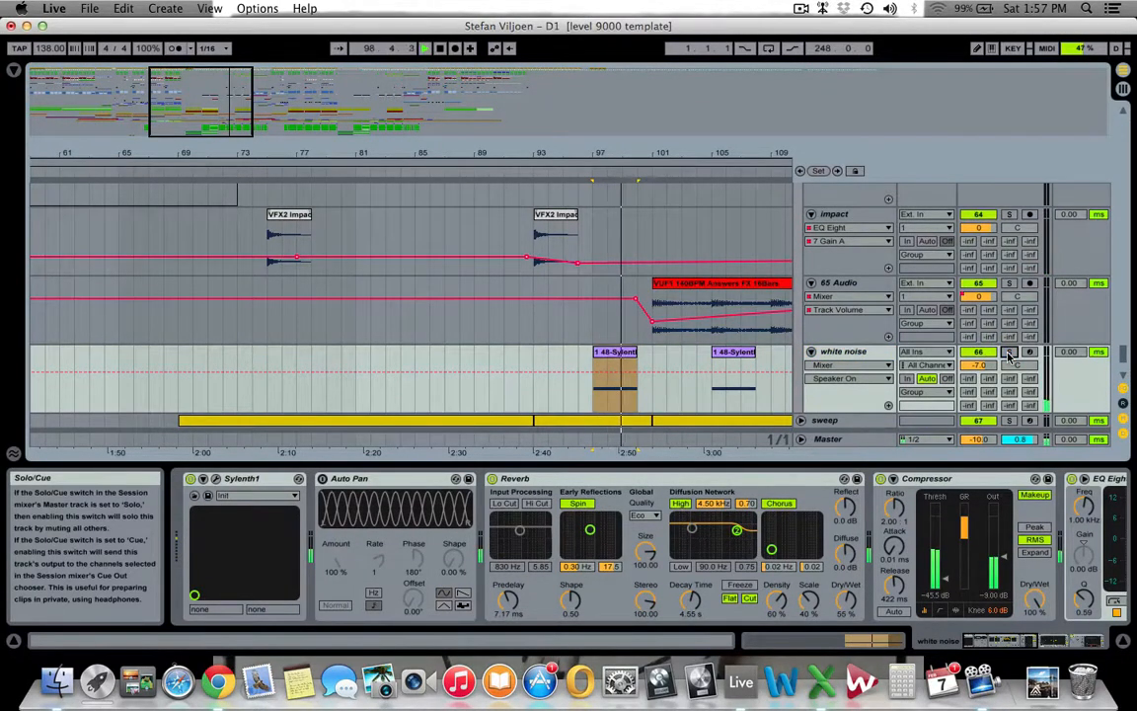
{"action": "scroll", "coordinate": [1009, 355], "scroll_direction": "down", "scroll_amount": 3}
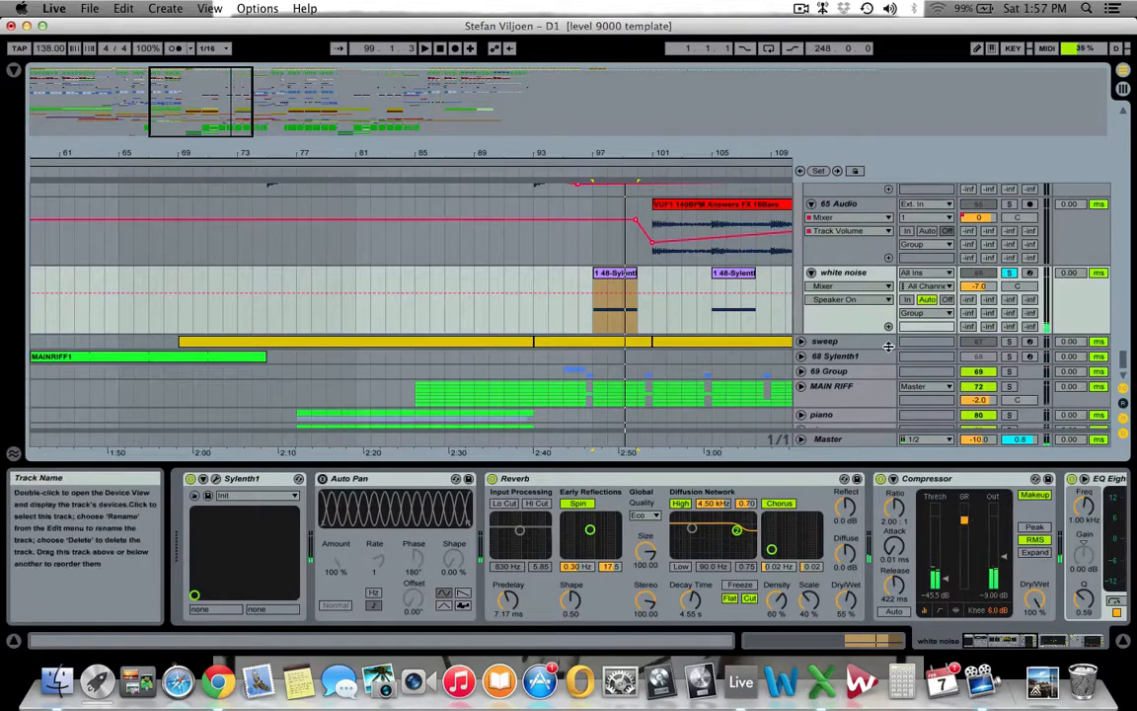
Unfold and solo the sweep track, and examine the white noise track's whole device chain
{"action": "left_click", "coordinate": [802, 341]}
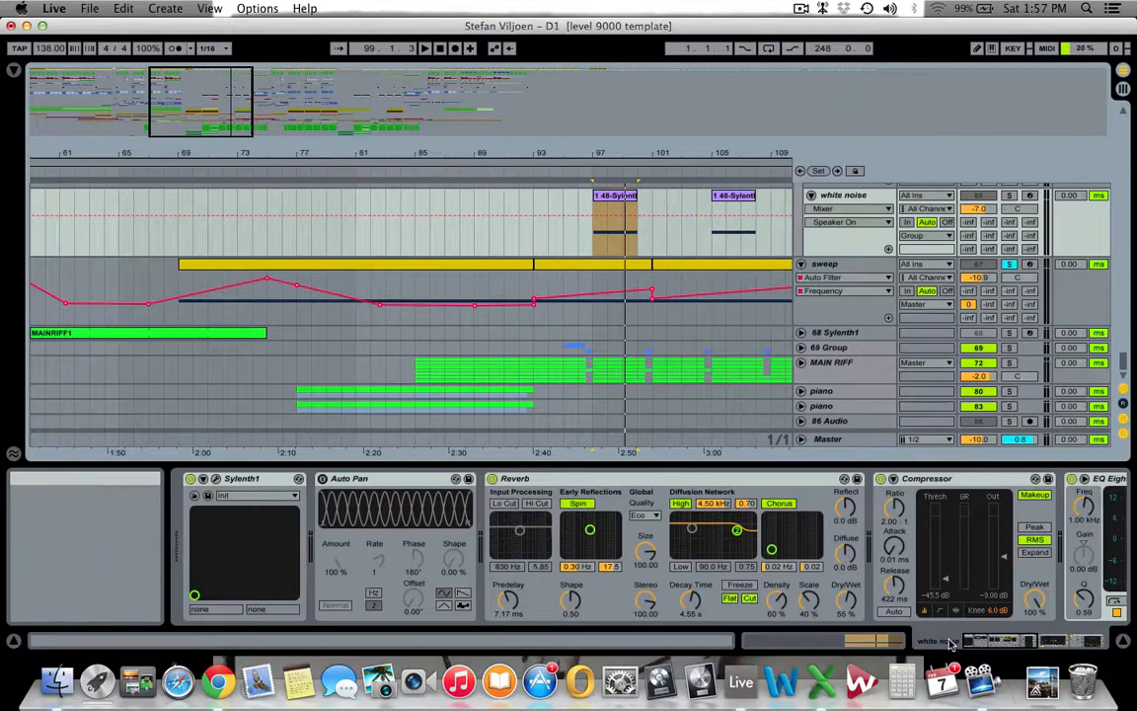
{"action": "left_click", "coordinate": [1000, 642]}
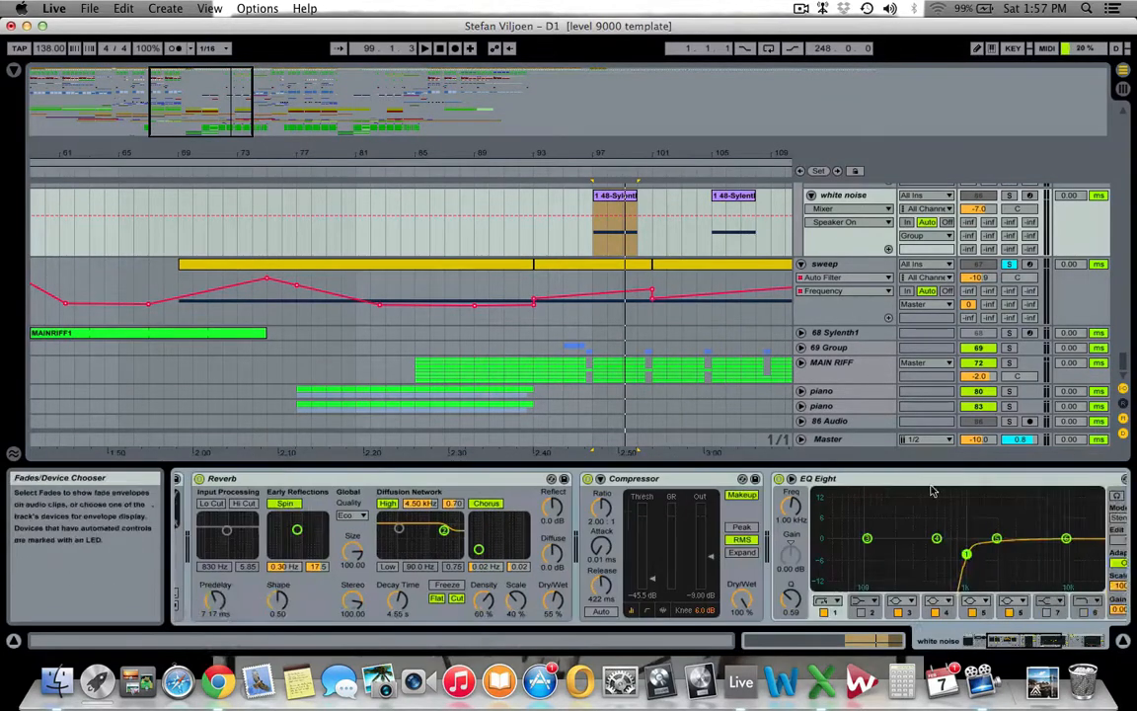
{"action": "left_click", "coordinate": [1086, 641]}
{"action": "left_click", "coordinate": [997, 637]}
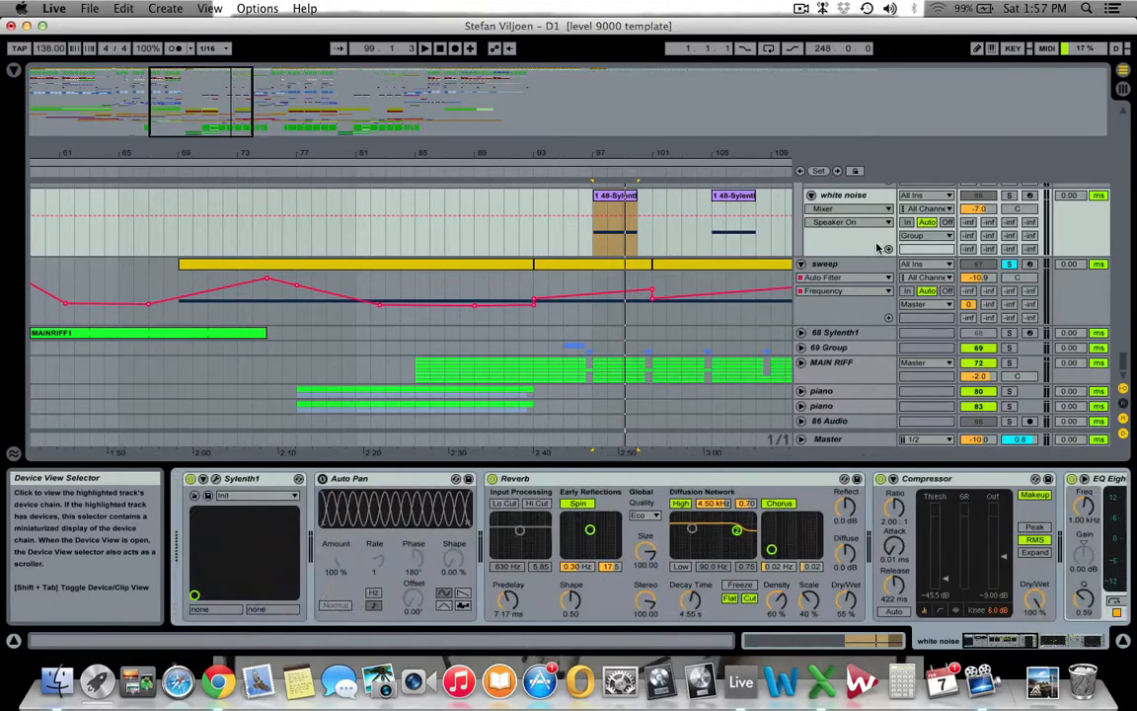
Show the sweep track's device chain, and play its clips from bar 93 and bar 69
{"action": "left_click", "coordinate": [825, 264]}
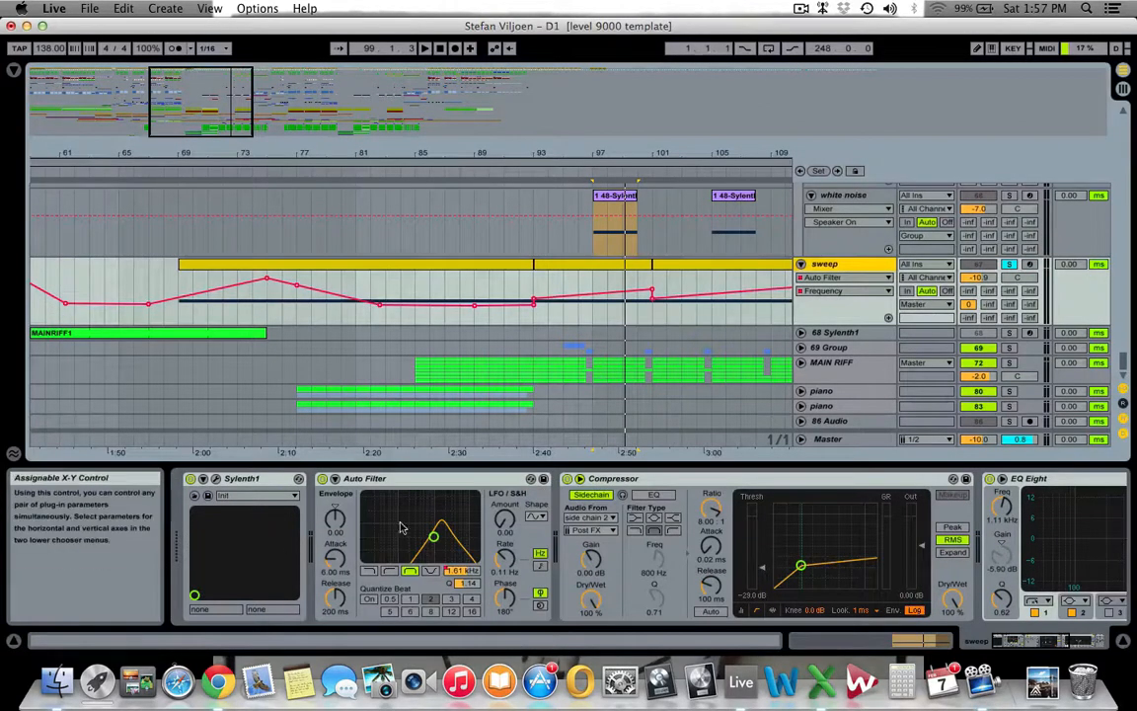
{"action": "left_click", "coordinate": [231, 480]}
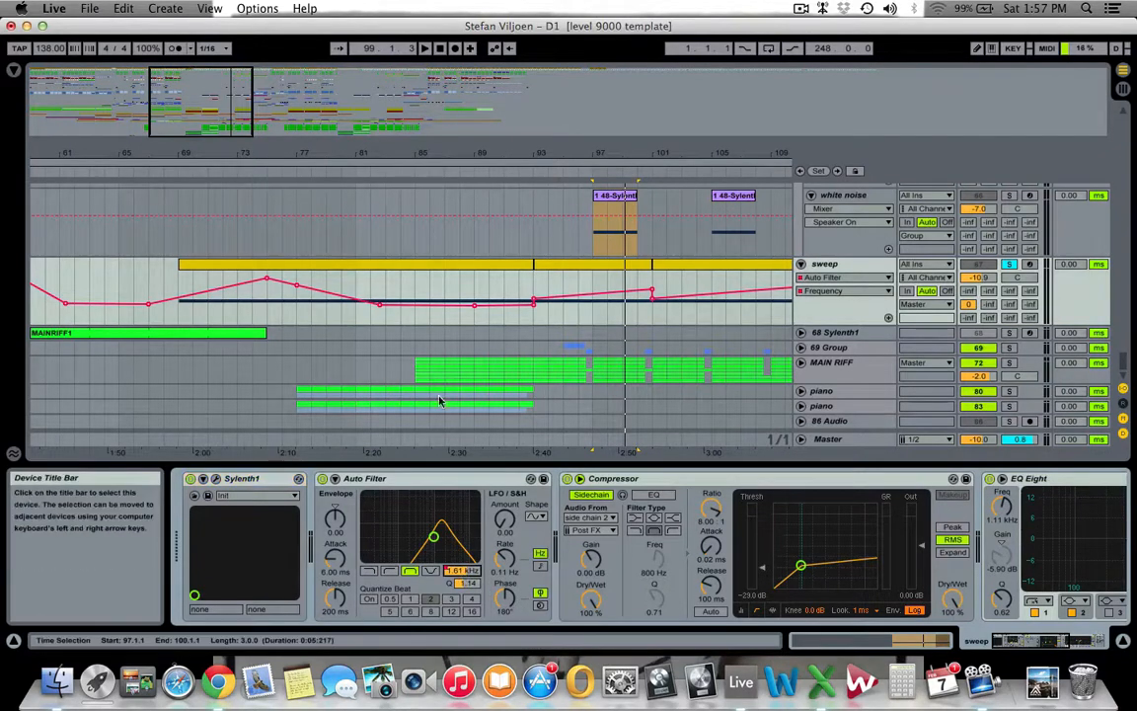
{"action": "left_click", "coordinate": [568, 267]}
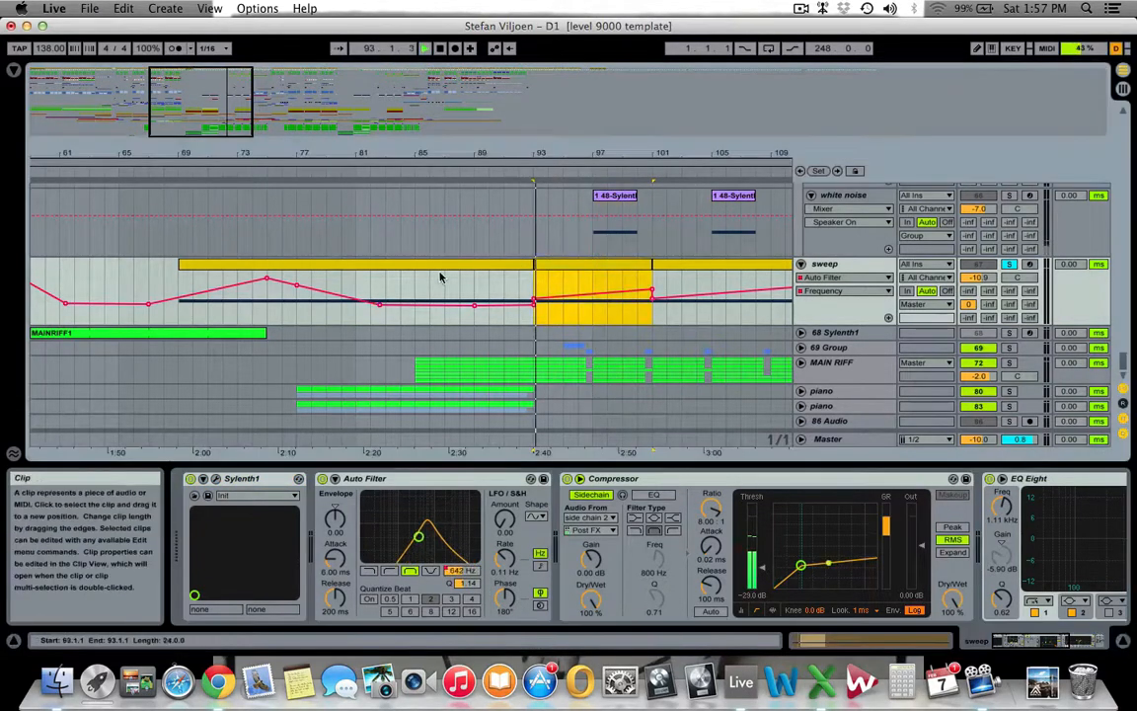
{"action": "left_click", "coordinate": [386, 282]}
{"action": "key", "text": "space"}
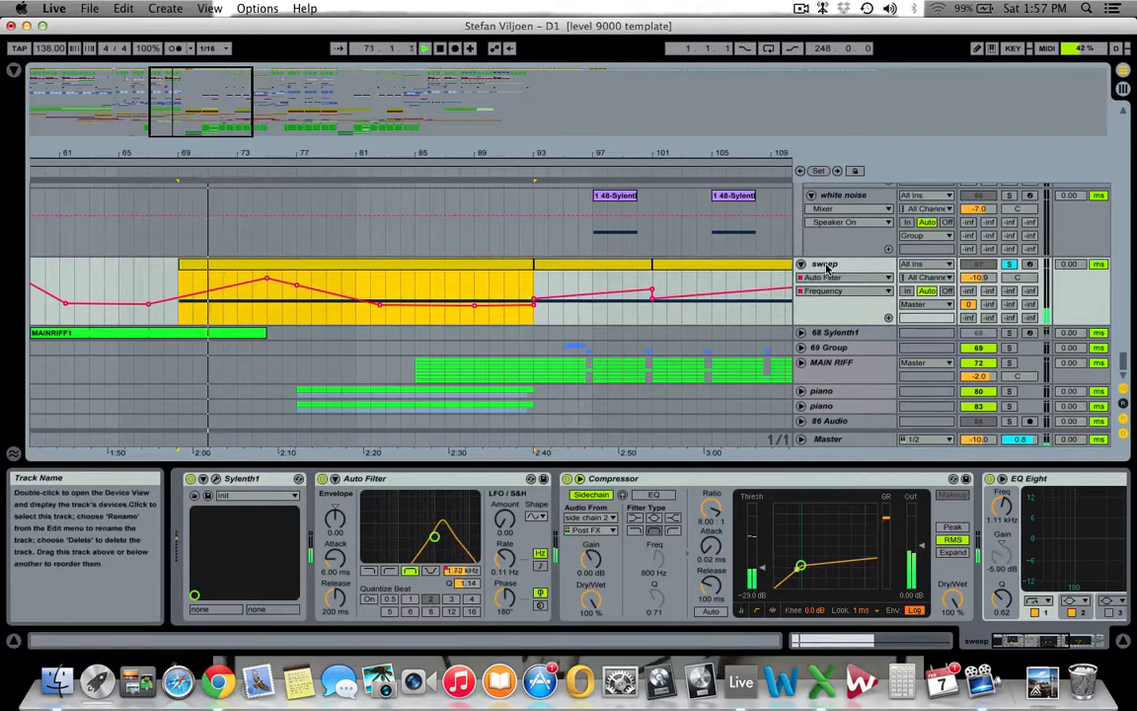
Unfold and solo the MAIN RIFF group, and play 73 Sylenth1's MAINRIFF1 clip from bar 97
{"action": "left_click", "coordinate": [801, 365]}
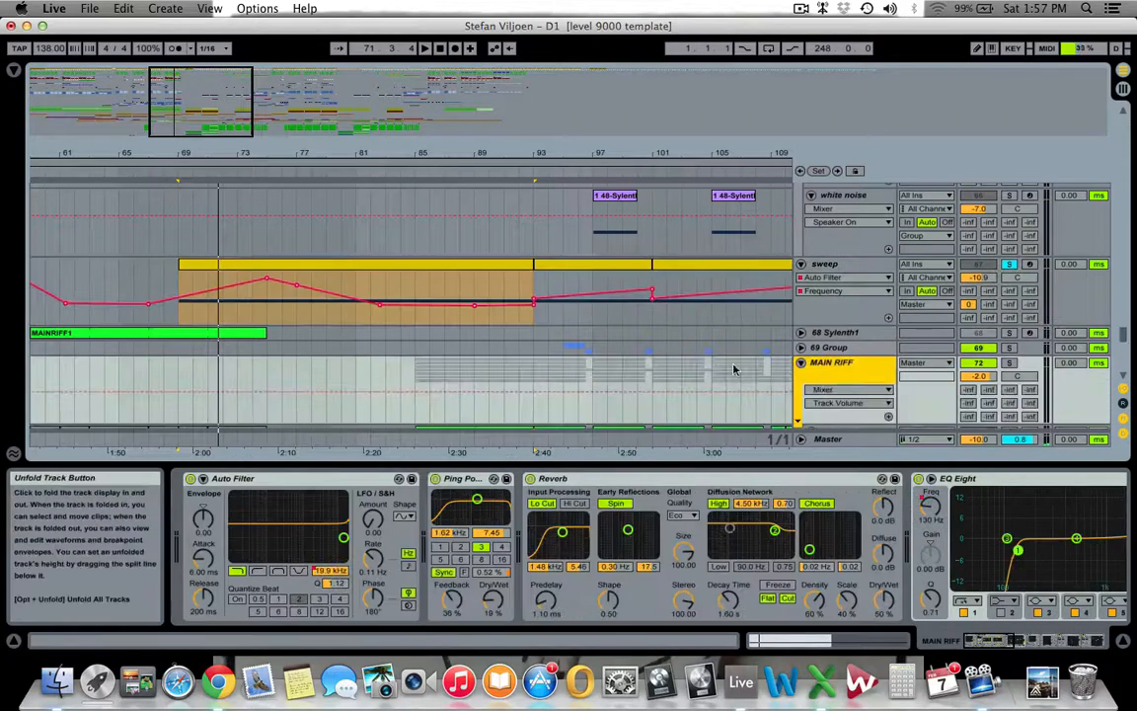
{"action": "left_click", "coordinate": [800, 364]}
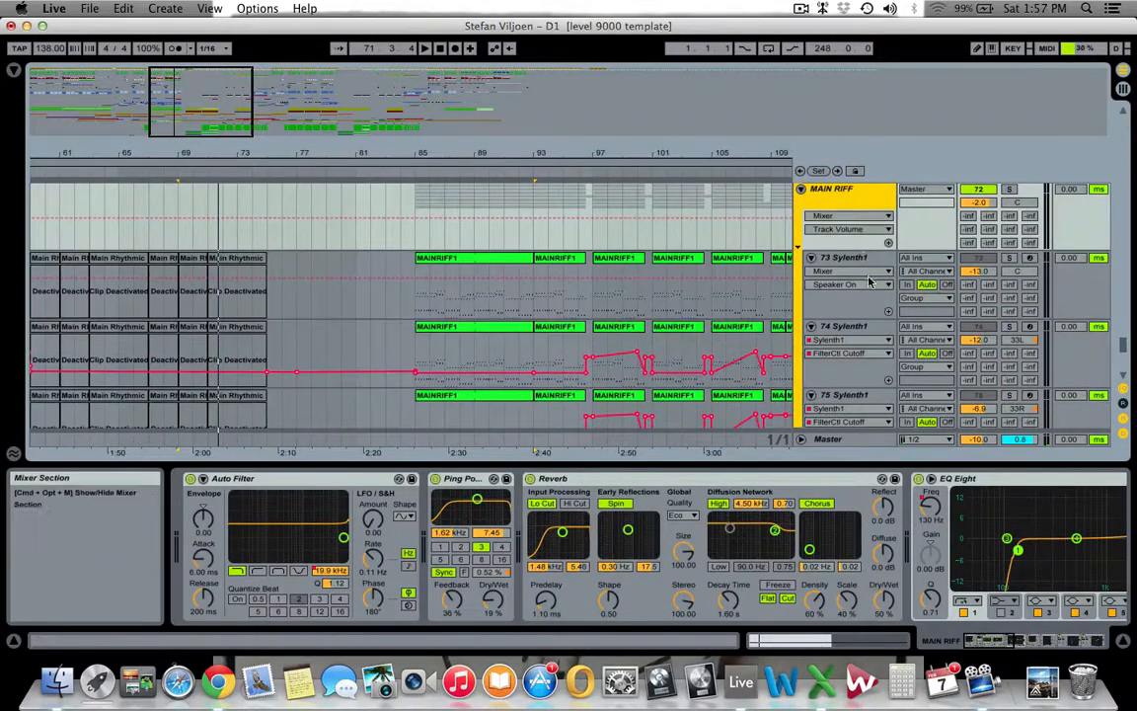
{"action": "left_click", "coordinate": [849, 258]}
{"action": "scroll", "coordinate": [1009, 228], "scroll_direction": "up", "scroll_amount": 2}
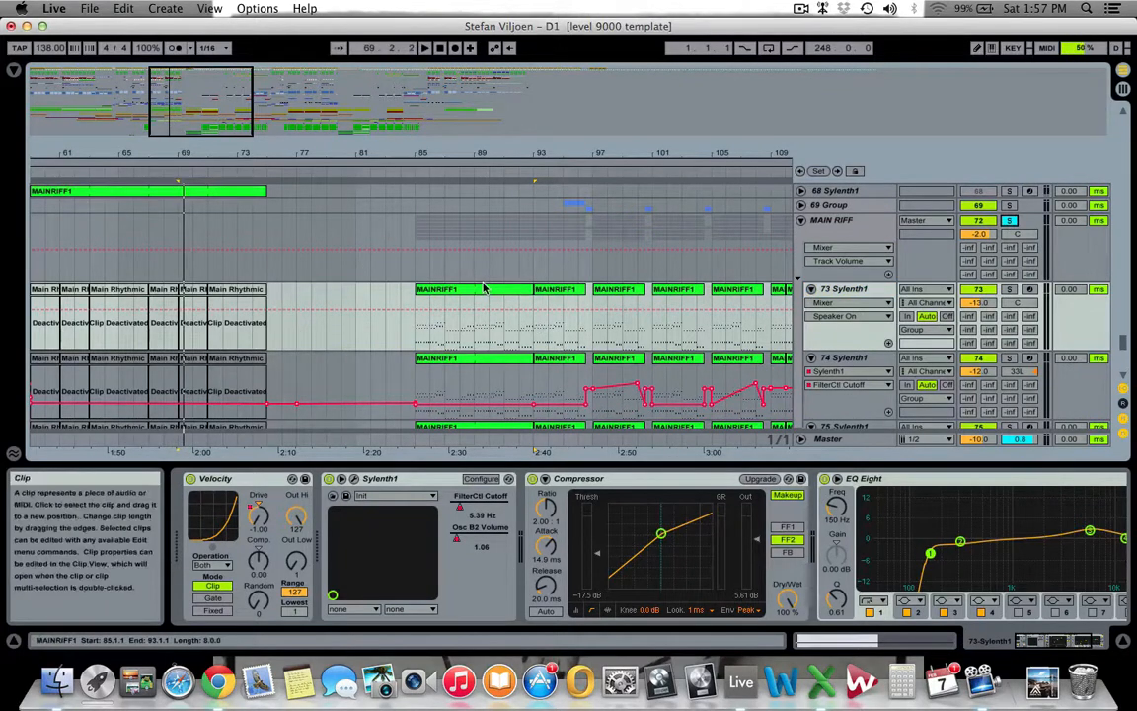
{"action": "left_click", "coordinate": [611, 292]}
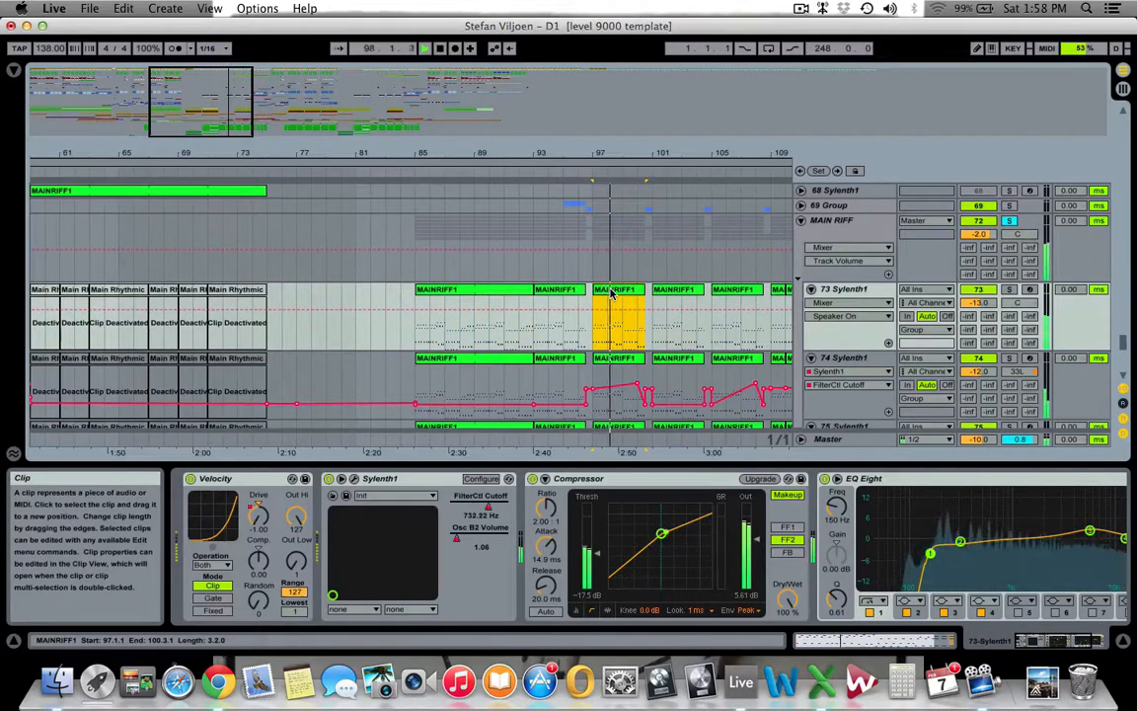
{"action": "key", "text": "space"}
Solo the MAIN RIFF layers one at a time during playback, from 73 Sylenth1 down to schulz
{"action": "left_click", "coordinate": [856, 293]}
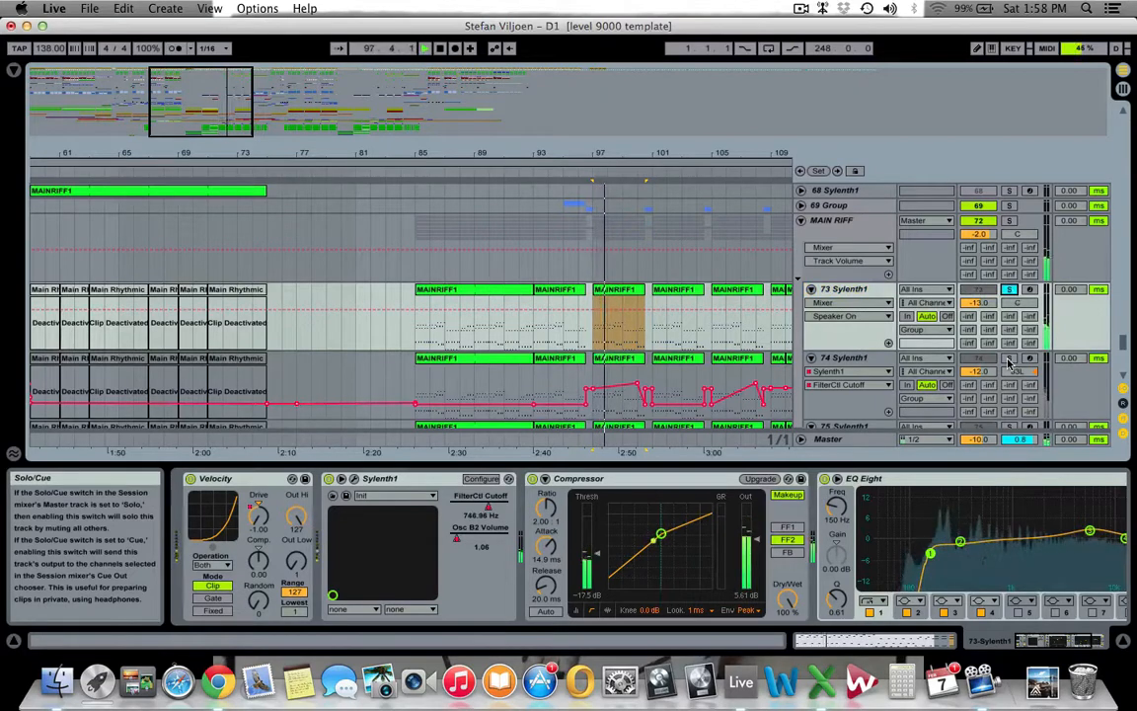
{"action": "scroll", "coordinate": [1009, 361], "scroll_direction": "down", "scroll_amount": 3}
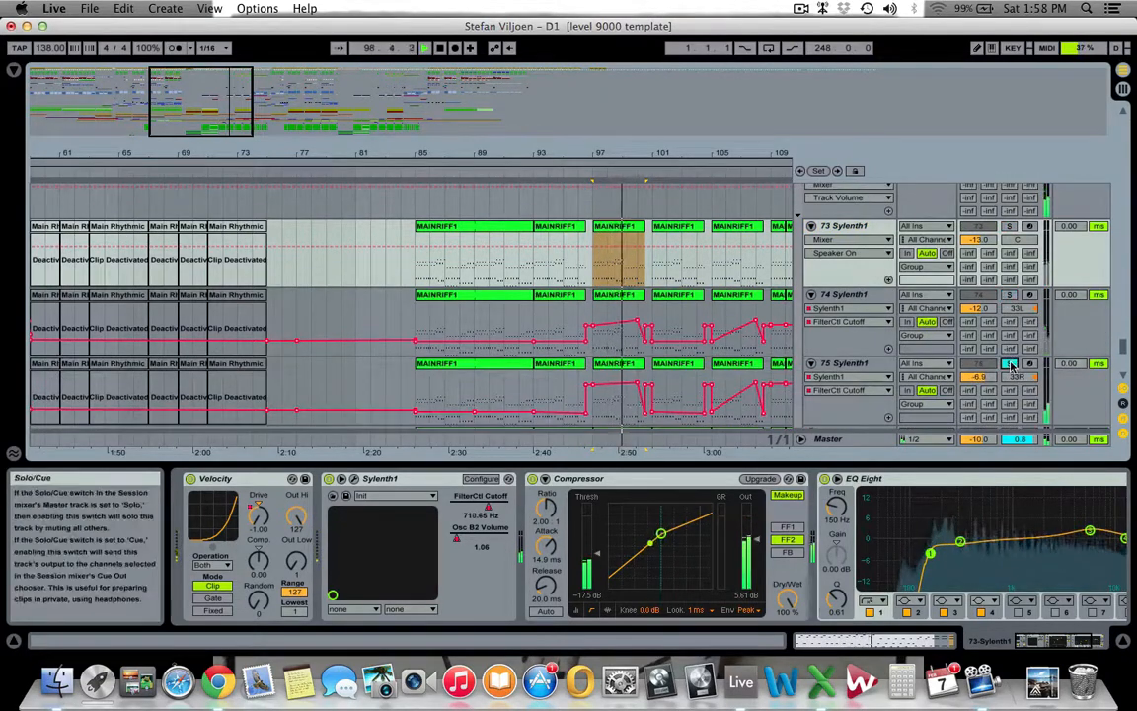
{"action": "scroll", "coordinate": [1011, 367], "scroll_direction": "down", "scroll_amount": 1}
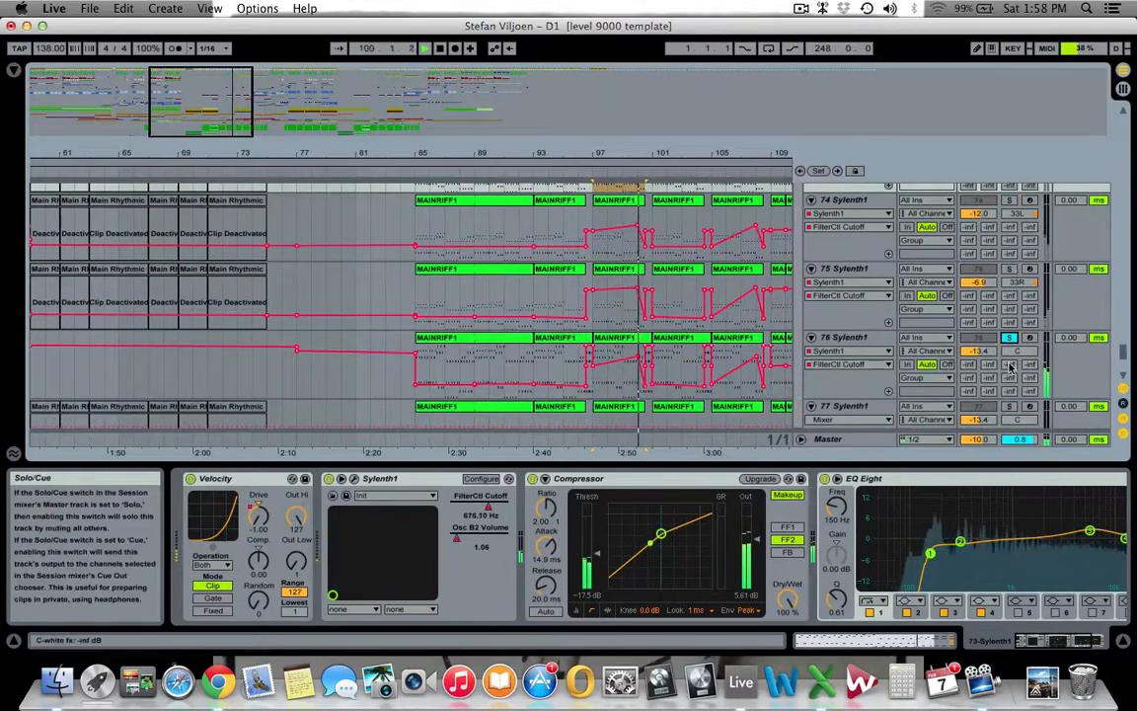
{"action": "scroll", "coordinate": [1009, 367], "scroll_direction": "down", "scroll_amount": 3}
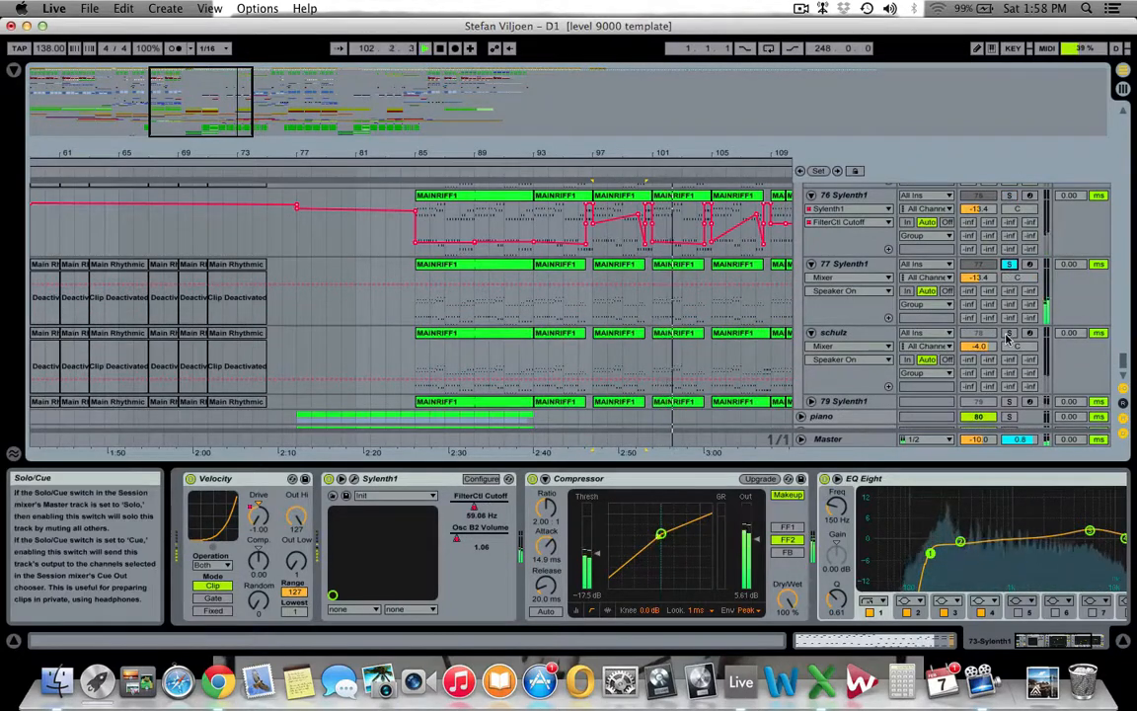
{"action": "scroll", "coordinate": [1010, 326], "scroll_direction": "down", "scroll_amount": 1}
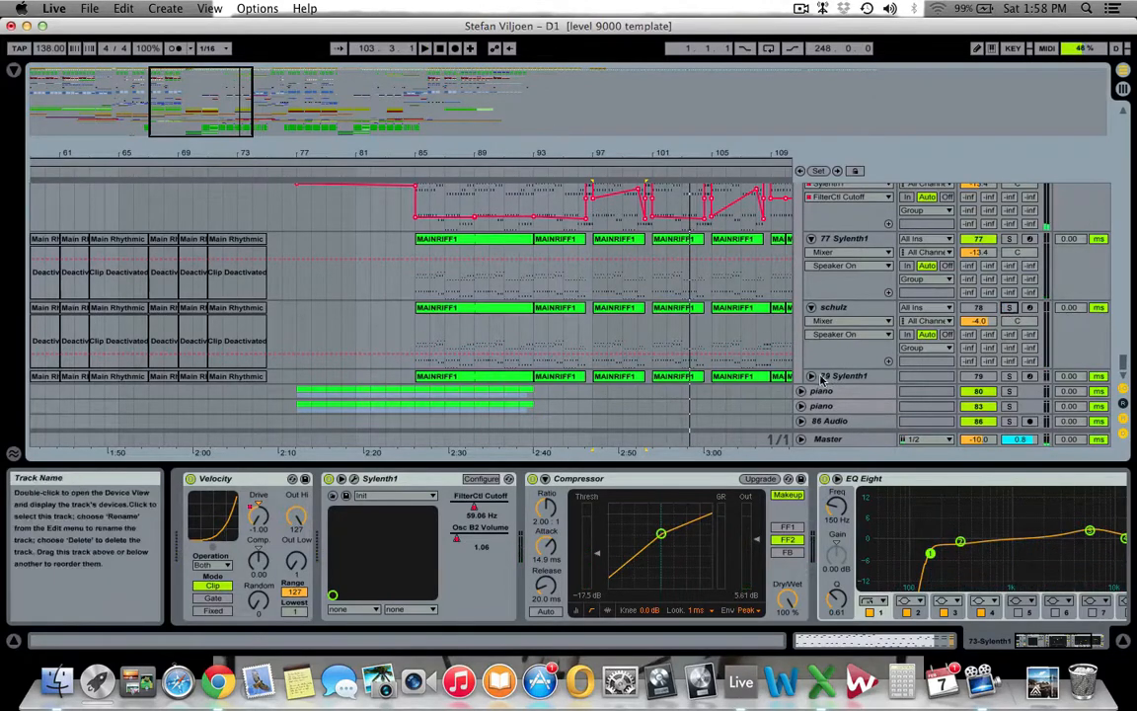
Show the devices of the 77, 76, 75 and 73 Sylenth1 layers in turn, ending with the MAIN RIFF group's own chain
{"action": "scroll", "coordinate": [834, 298], "scroll_direction": "up", "scroll_amount": 2}
{"action": "left_click", "coordinate": [836, 287]}
{"action": "scroll", "coordinate": [837, 281], "scroll_direction": "up", "scroll_amount": 2}
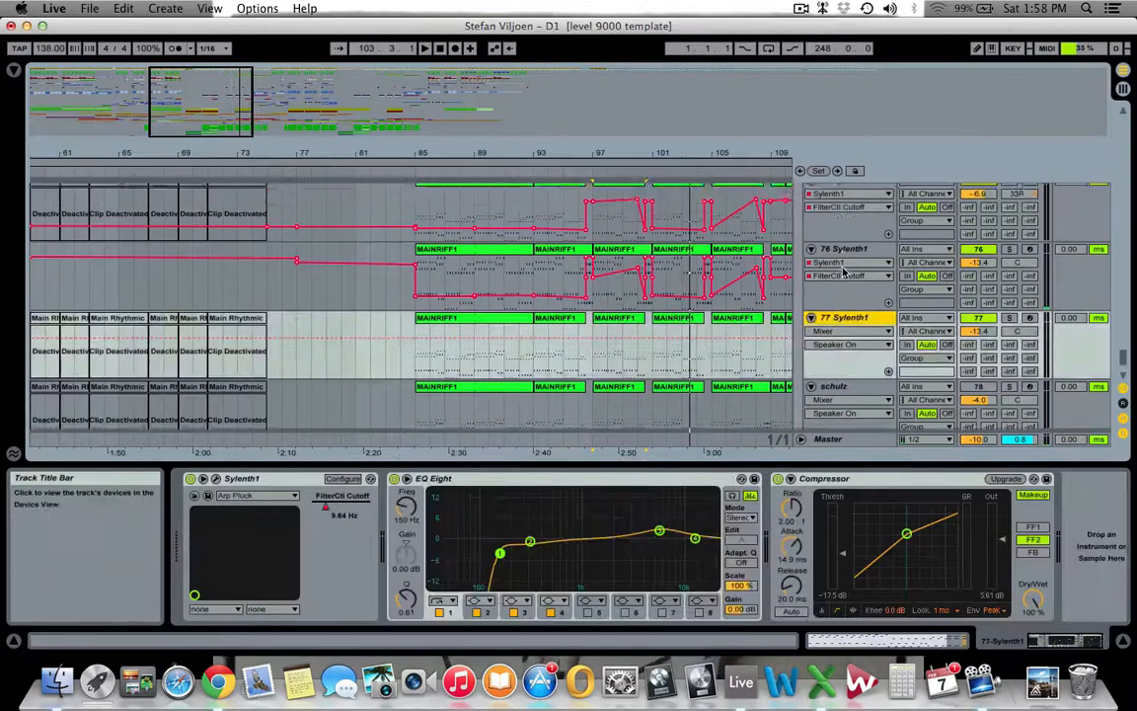
{"action": "left_click", "coordinate": [841, 265]}
{"action": "left_click", "coordinate": [846, 196]}
{"action": "scroll", "coordinate": [846, 200], "scroll_direction": "up", "scroll_amount": 3}
{"action": "scroll", "coordinate": [846, 200], "scroll_direction": "up", "scroll_amount": 3}
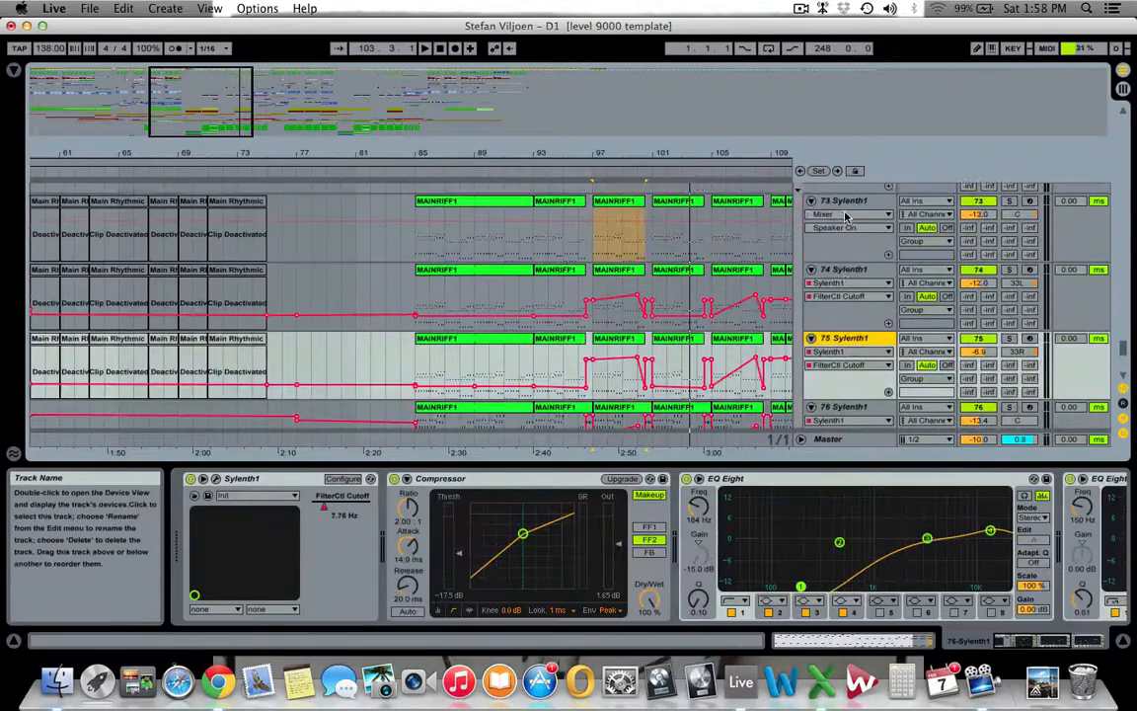
{"action": "left_click", "coordinate": [849, 202]}
{"action": "scroll", "coordinate": [851, 227], "scroll_direction": "up", "scroll_amount": 2}
{"action": "scroll", "coordinate": [851, 245], "scroll_direction": "up", "scroll_amount": 3}
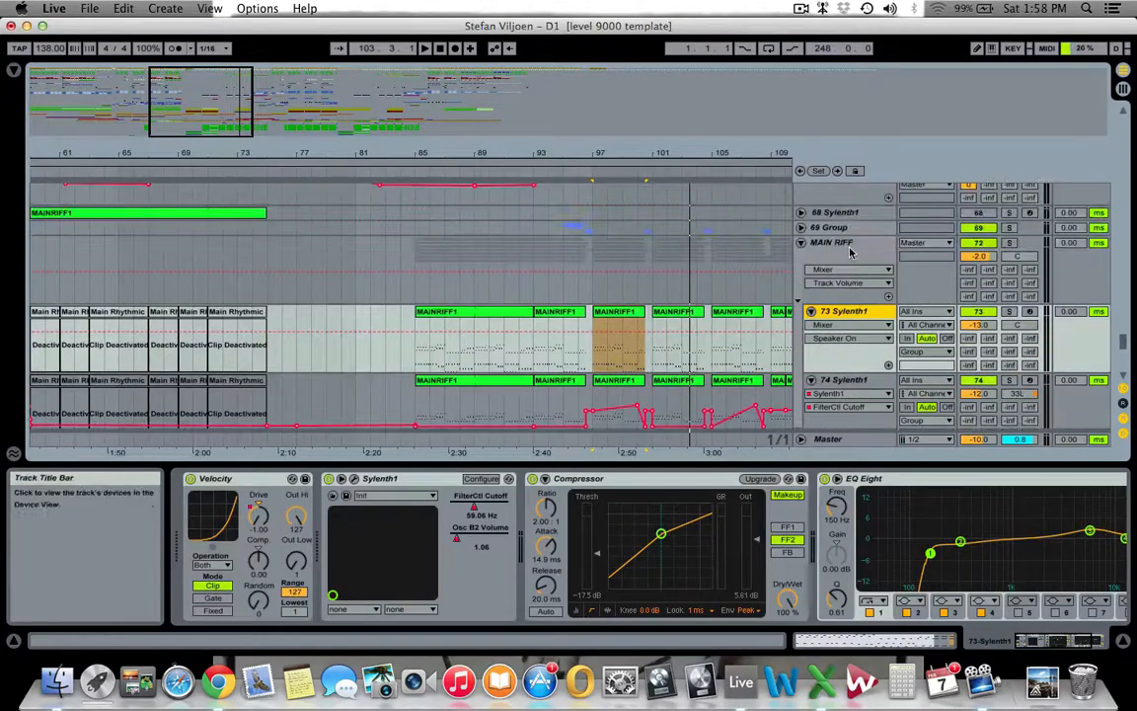
{"action": "left_click", "coordinate": [854, 241]}
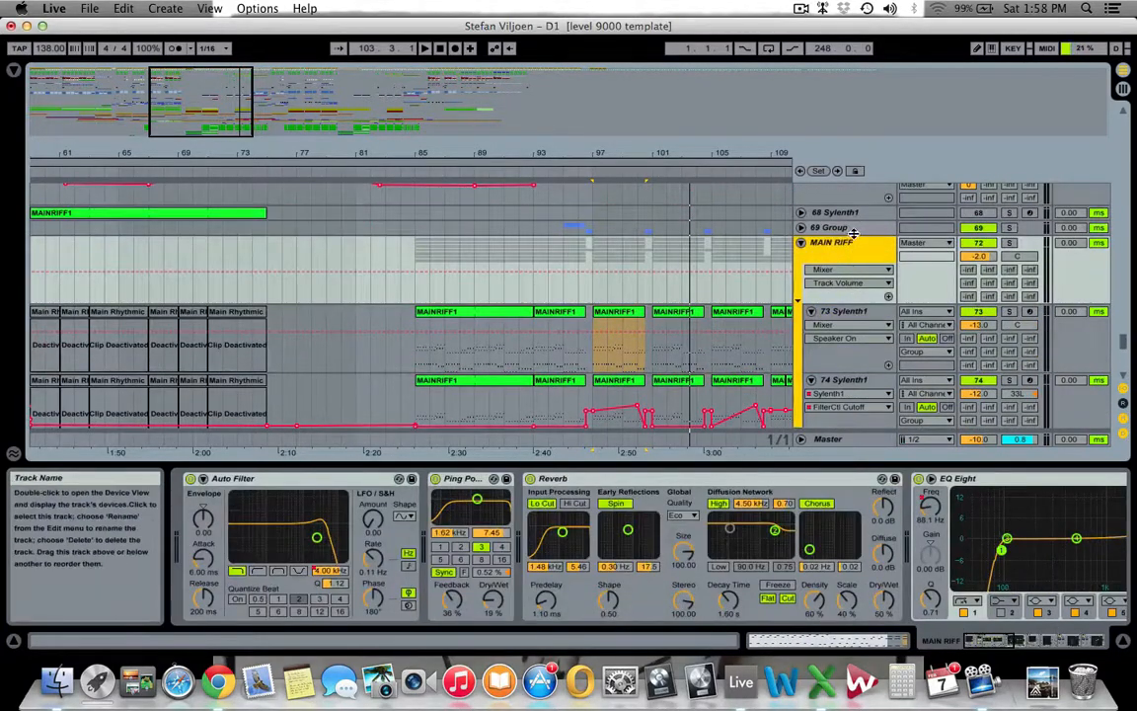
Unfold and solo 69 Group, play its pad clip from bar 95, and fold the group again
{"action": "left_click", "coordinate": [802, 227]}
{"action": "left_click", "coordinate": [869, 288]}
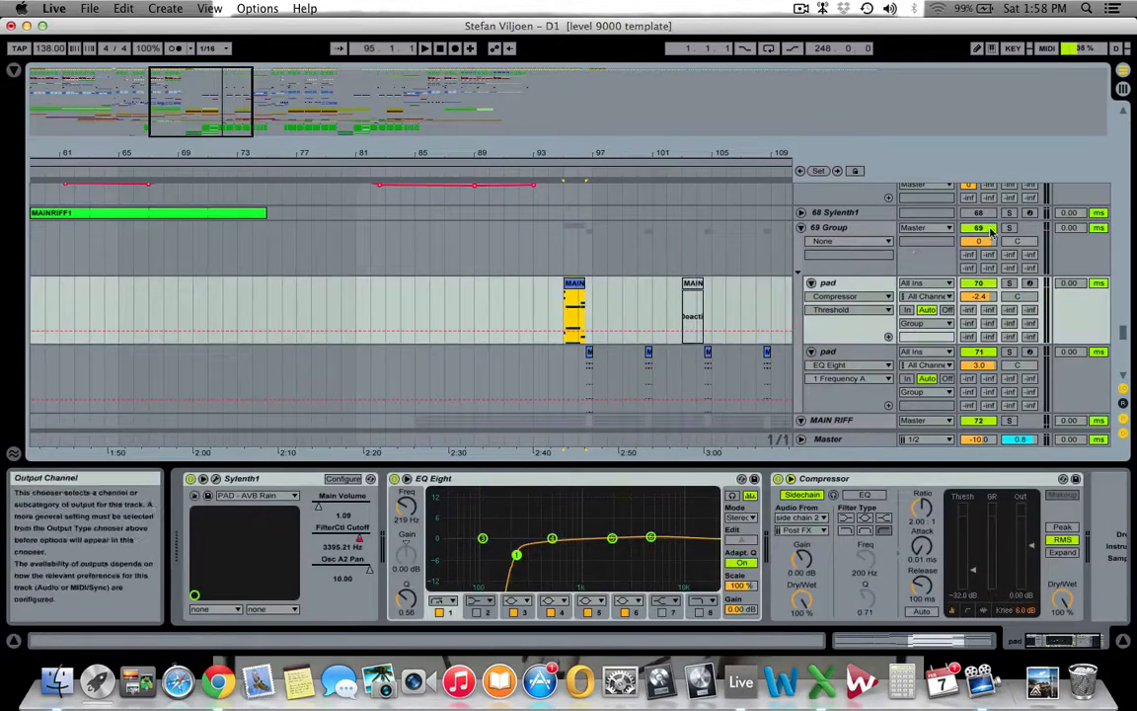
{"action": "left_click", "coordinate": [1009, 227]}
{"action": "key", "text": "space"}
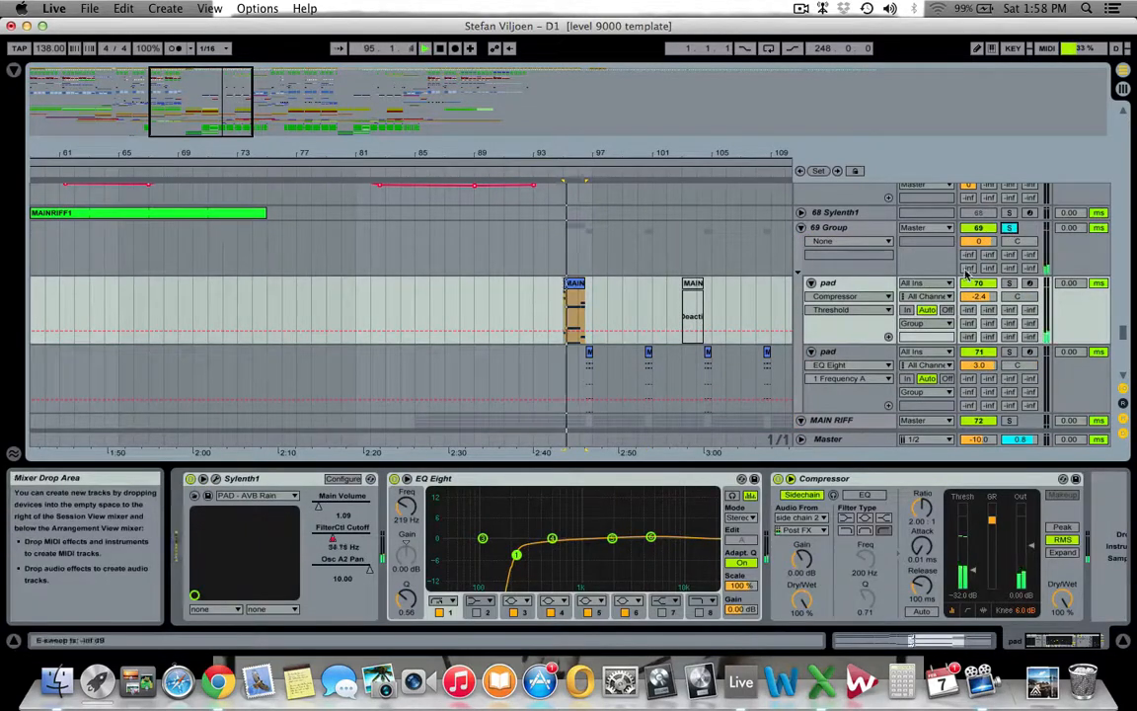
{"action": "left_click", "coordinate": [801, 227]}
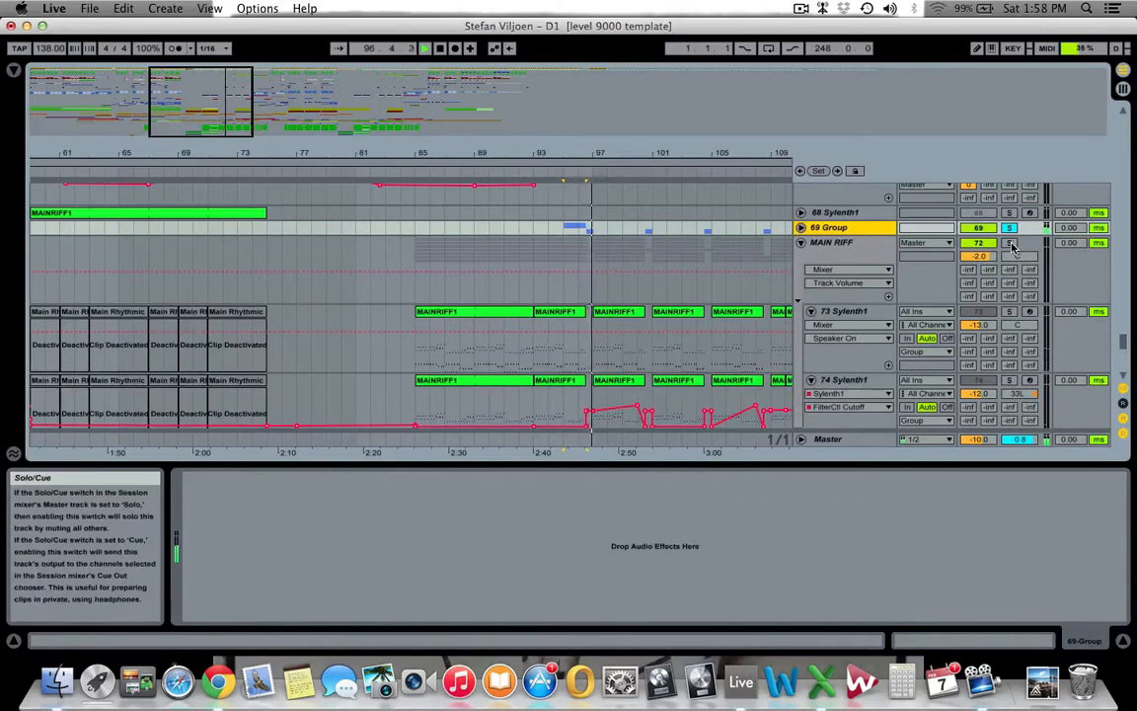
Solo MAIN RIFF together with 69 Group, play the MAINRIFF1 clip from bar 93, and fold the MAIN RIFF group
{"action": "left_click", "coordinate": [549, 314]}
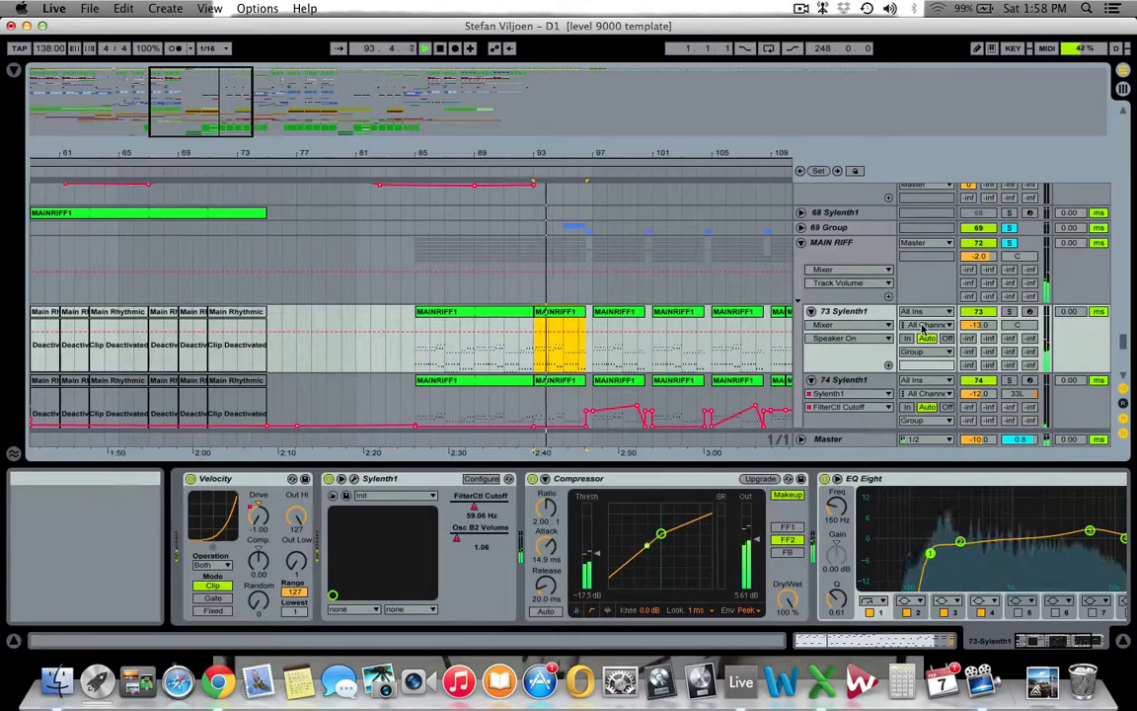
{"action": "scroll", "coordinate": [644, 278], "scroll_direction": "down", "scroll_amount": 1}
{"action": "scroll", "coordinate": [643, 278], "scroll_direction": "down", "scroll_amount": 1}
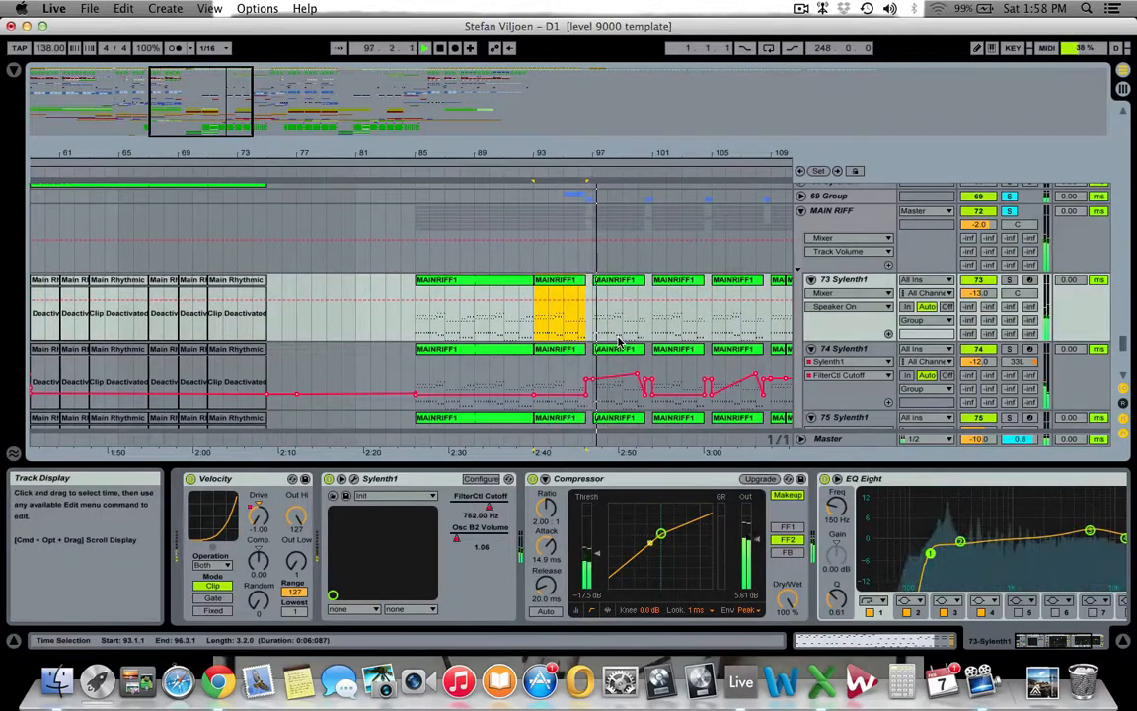
{"action": "left_click", "coordinate": [801, 215]}
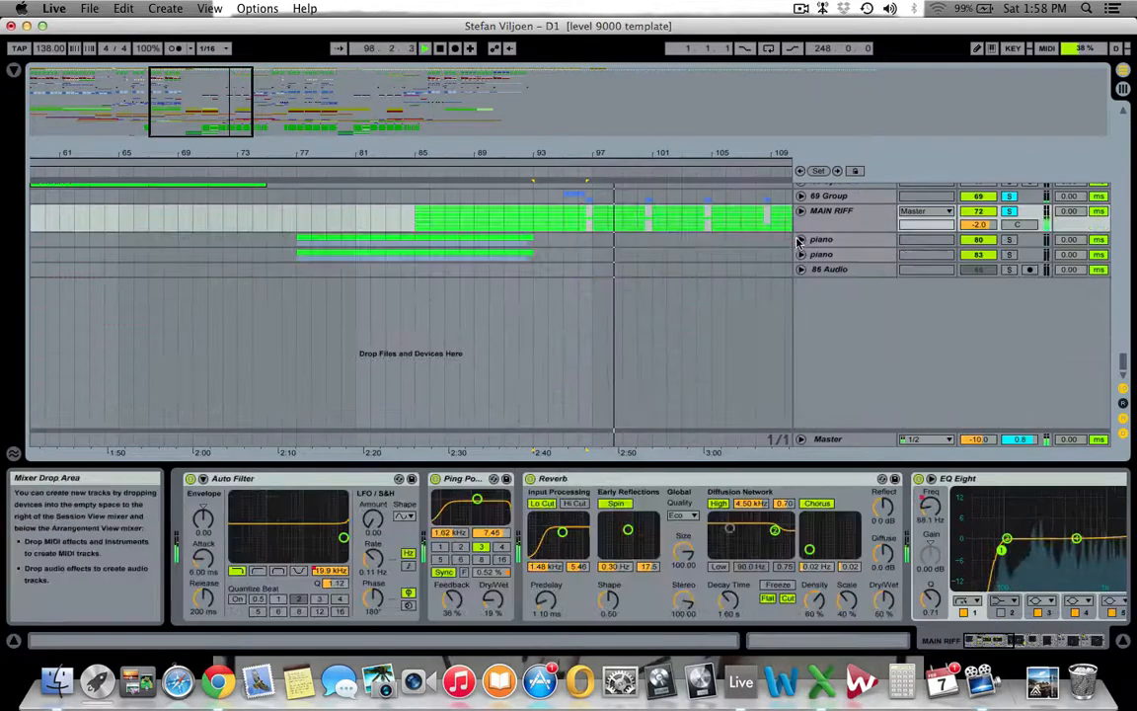
Unfold the first piano group, play it soloed from the MAINRIFF1 clip at bar 85, and fold it again
{"action": "left_click", "coordinate": [790, 241]}
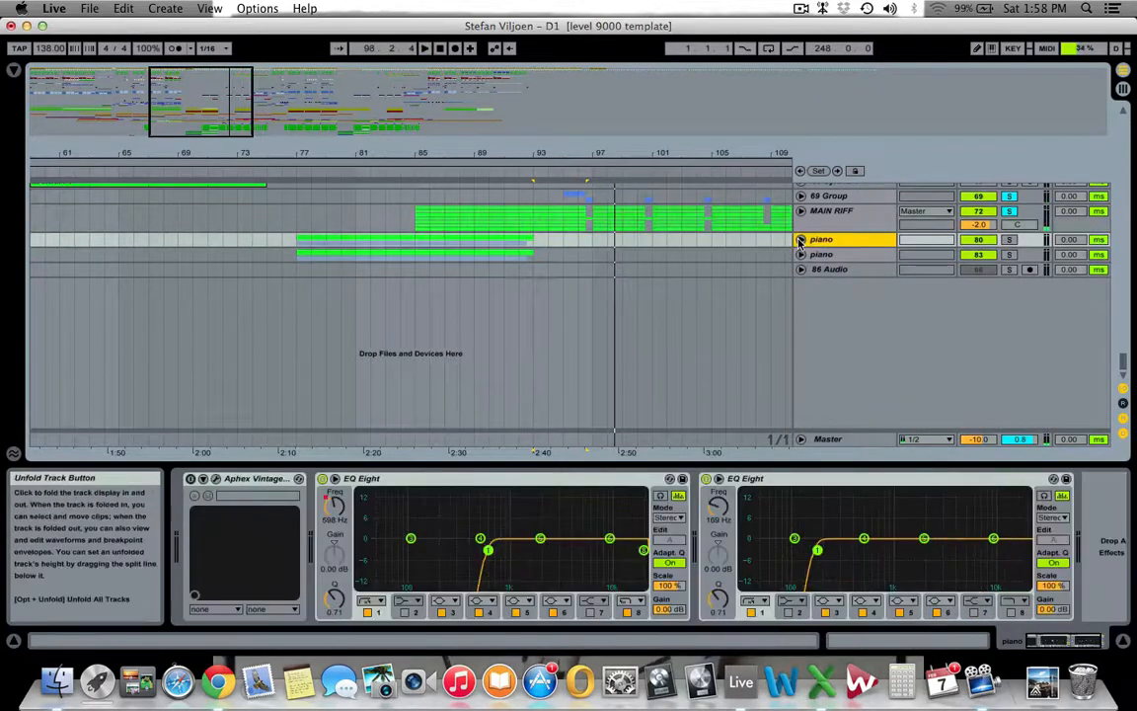
{"action": "left_click", "coordinate": [800, 239]}
{"action": "left_click", "coordinate": [420, 337]}
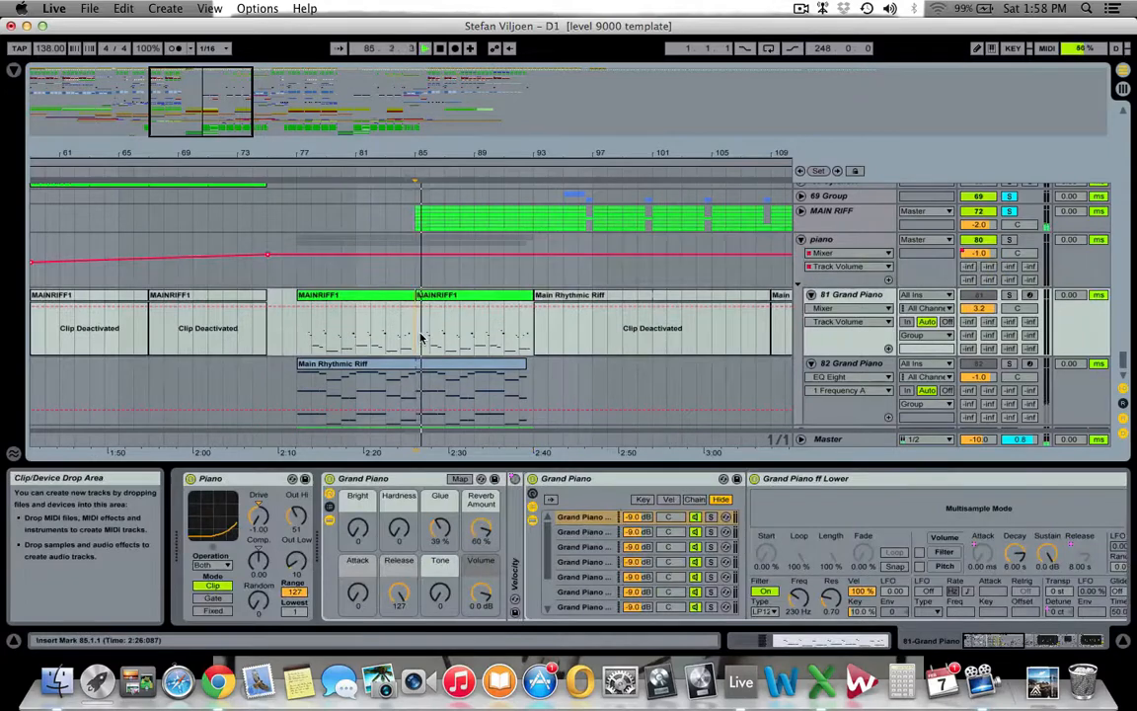
{"action": "left_click", "coordinate": [842, 242]}
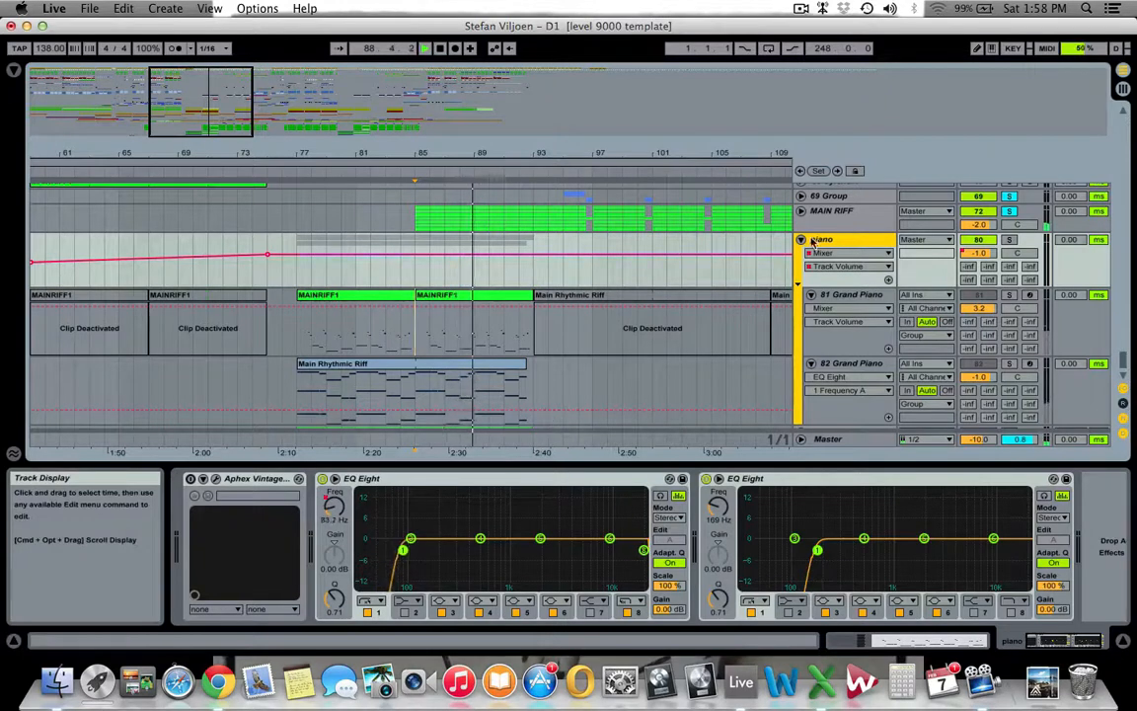
{"action": "key", "text": "space"}
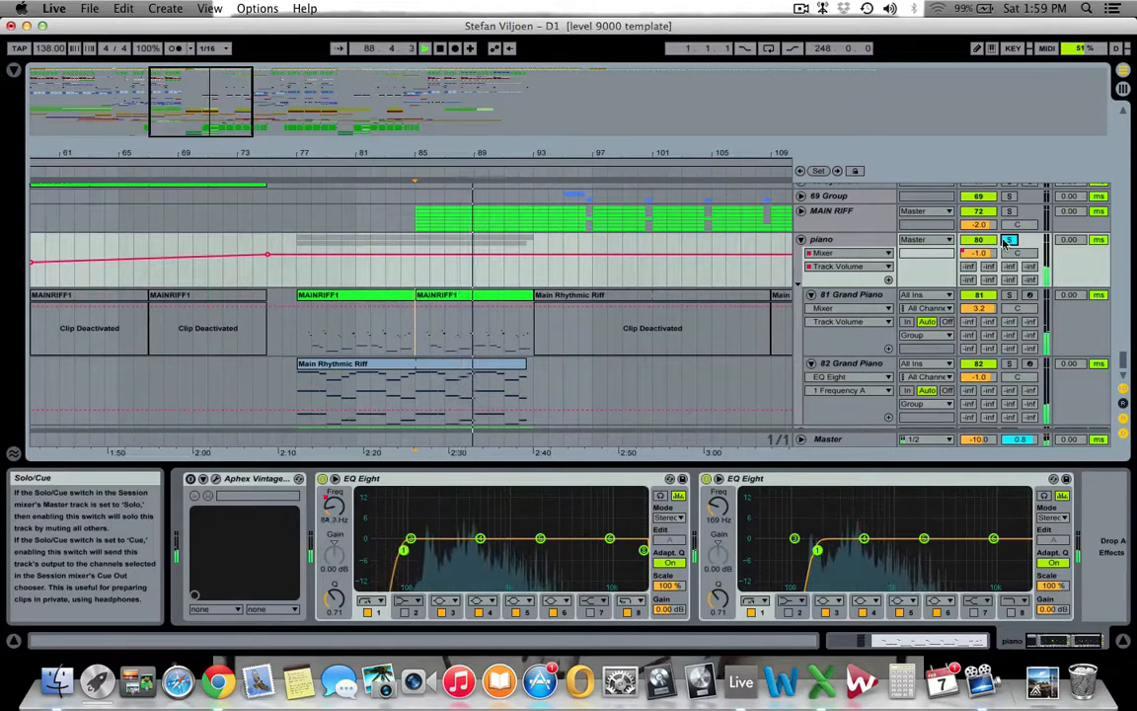
{"action": "left_click", "coordinate": [815, 247]}
{"action": "key", "text": "space"}
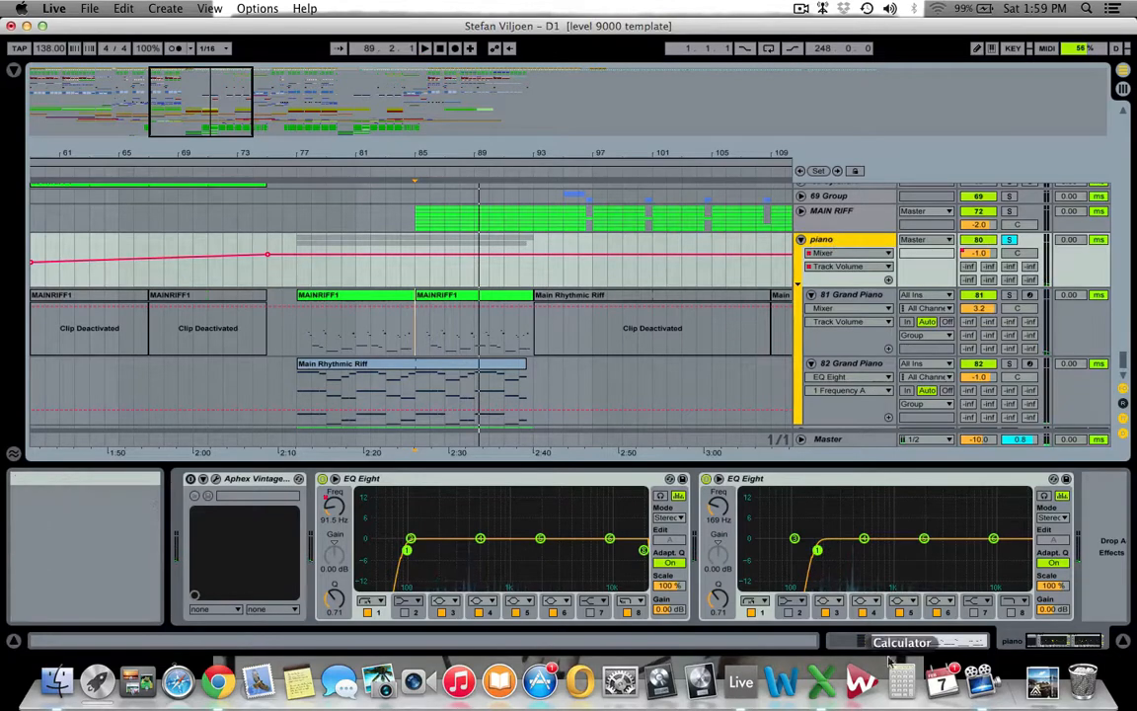
{"action": "scroll", "coordinate": [849, 247], "scroll_direction": "down", "scroll_amount": 1}
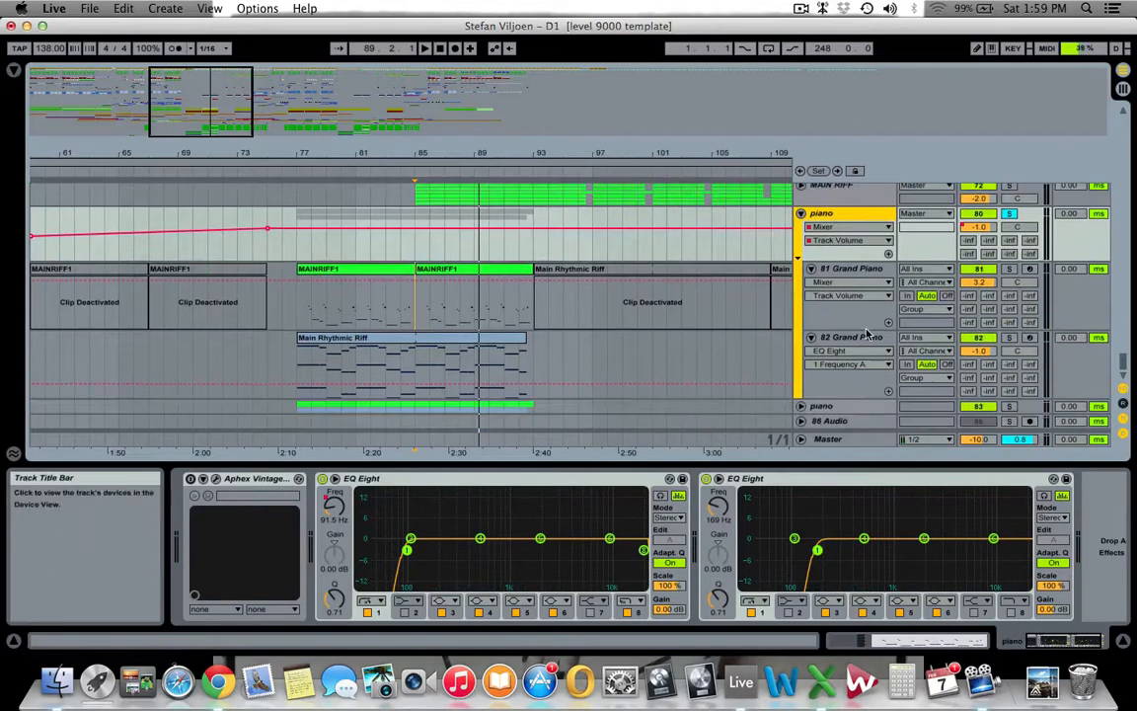
{"action": "left_click", "coordinate": [805, 217]}
Open the Aphex Vintage Exciter on the second piano group and move its window clear of the device chain
{"action": "left_click", "coordinate": [819, 228]}
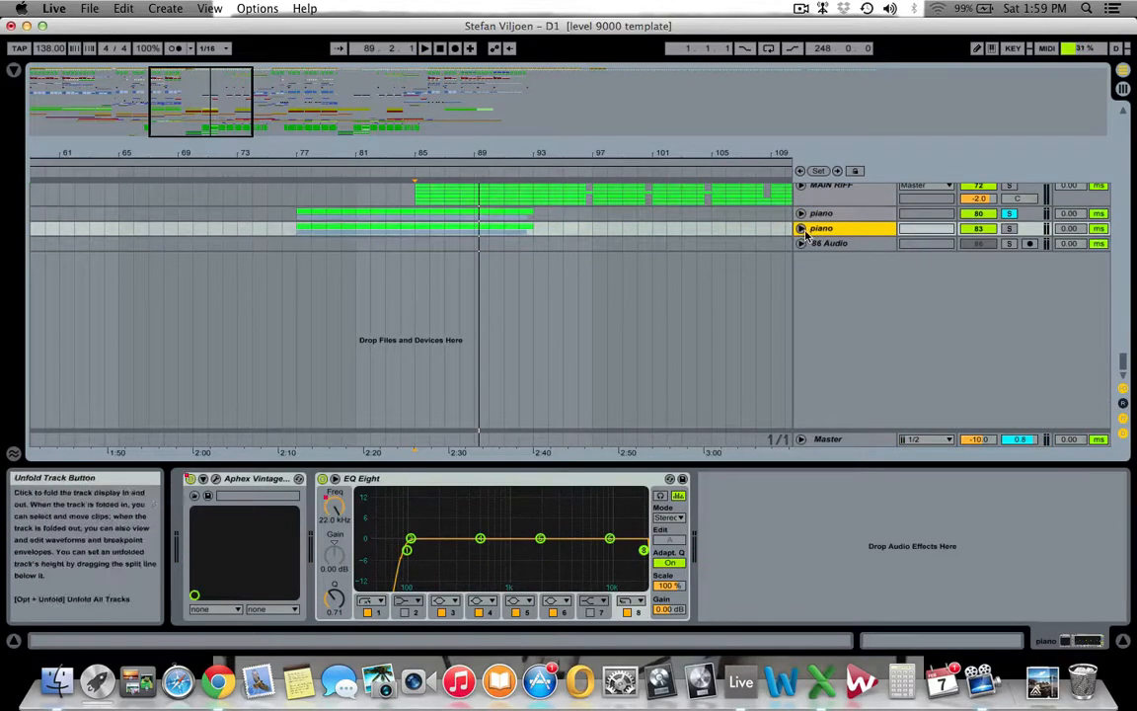
{"action": "left_click", "coordinate": [217, 479]}
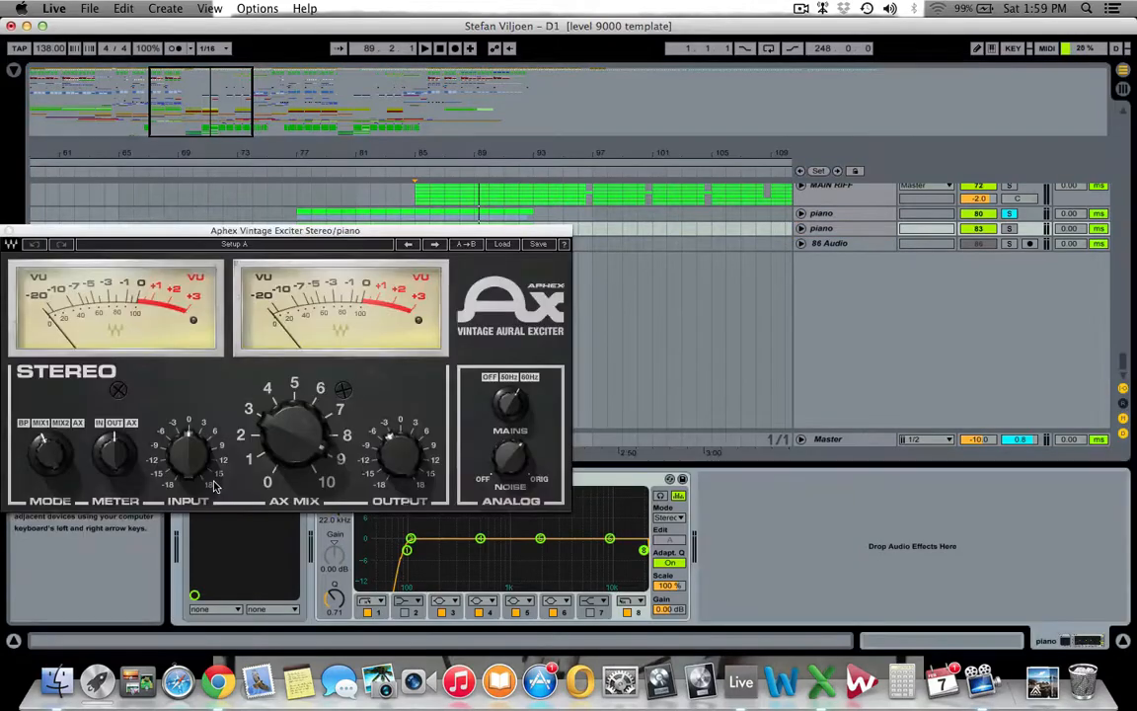
{"action": "left_click", "coordinate": [634, 483]}
{"action": "left_click_drag", "start_coordinate": [340, 230], "coordinate": [414, 93]}
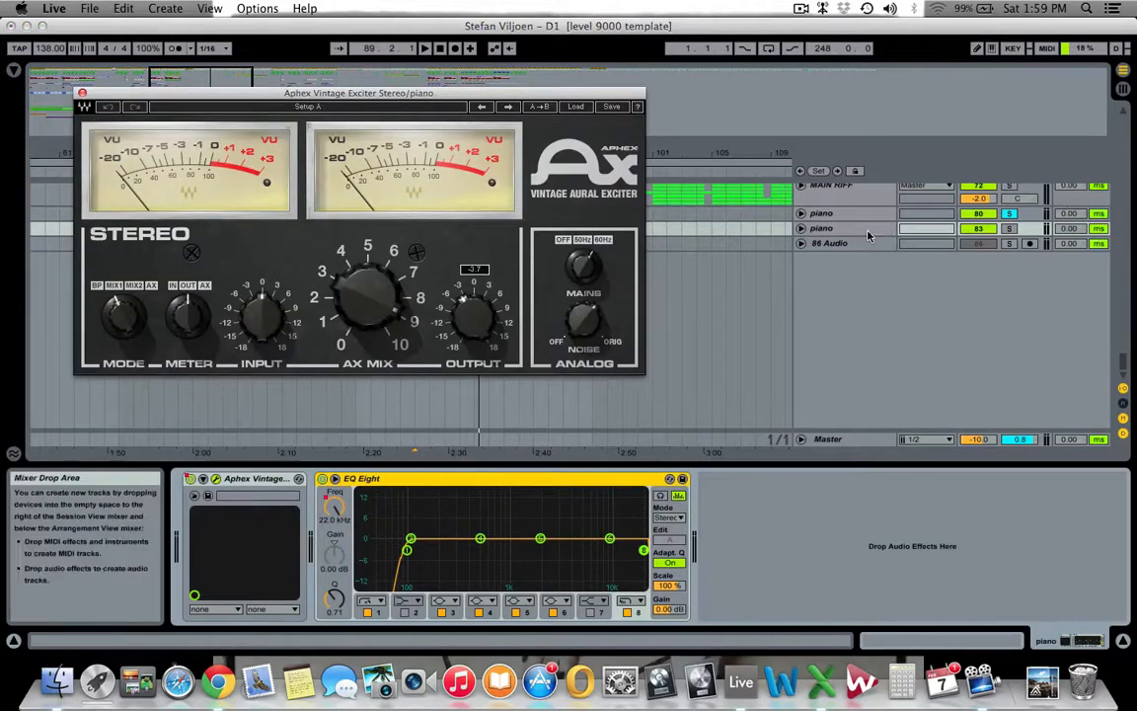
{"action": "left_click", "coordinate": [803, 229]}
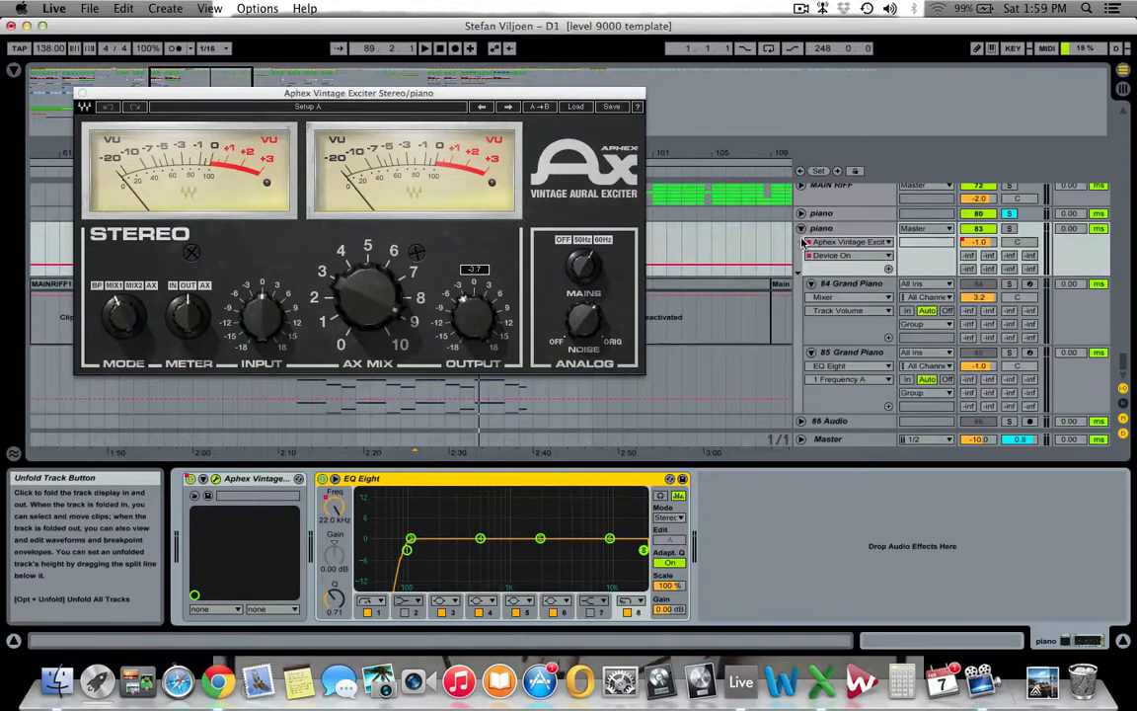
{"action": "left_click", "coordinate": [844, 285]}
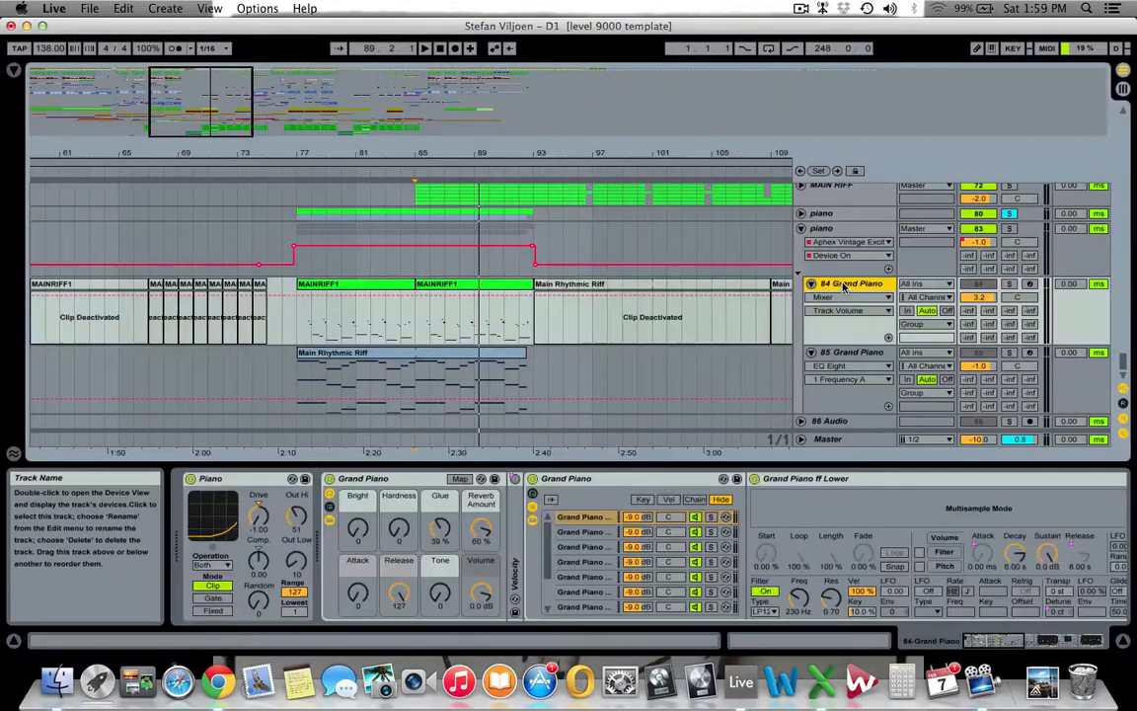
{"action": "left_click", "coordinate": [475, 283]}
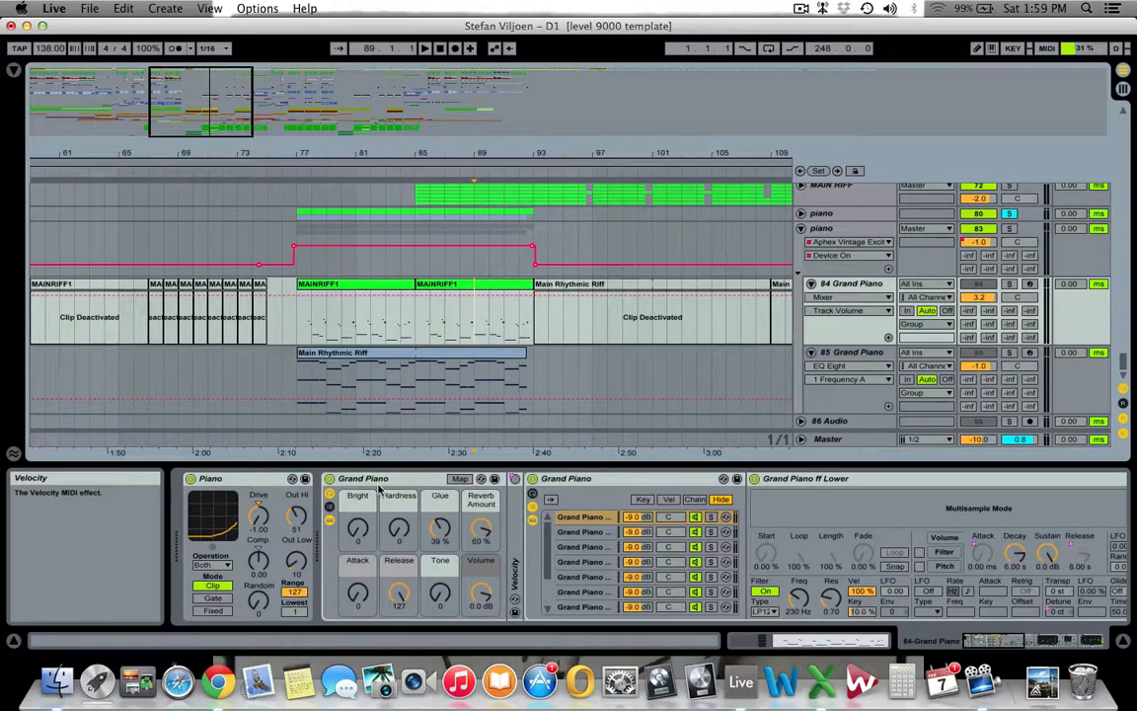
{"action": "left_click", "coordinate": [1058, 644]}
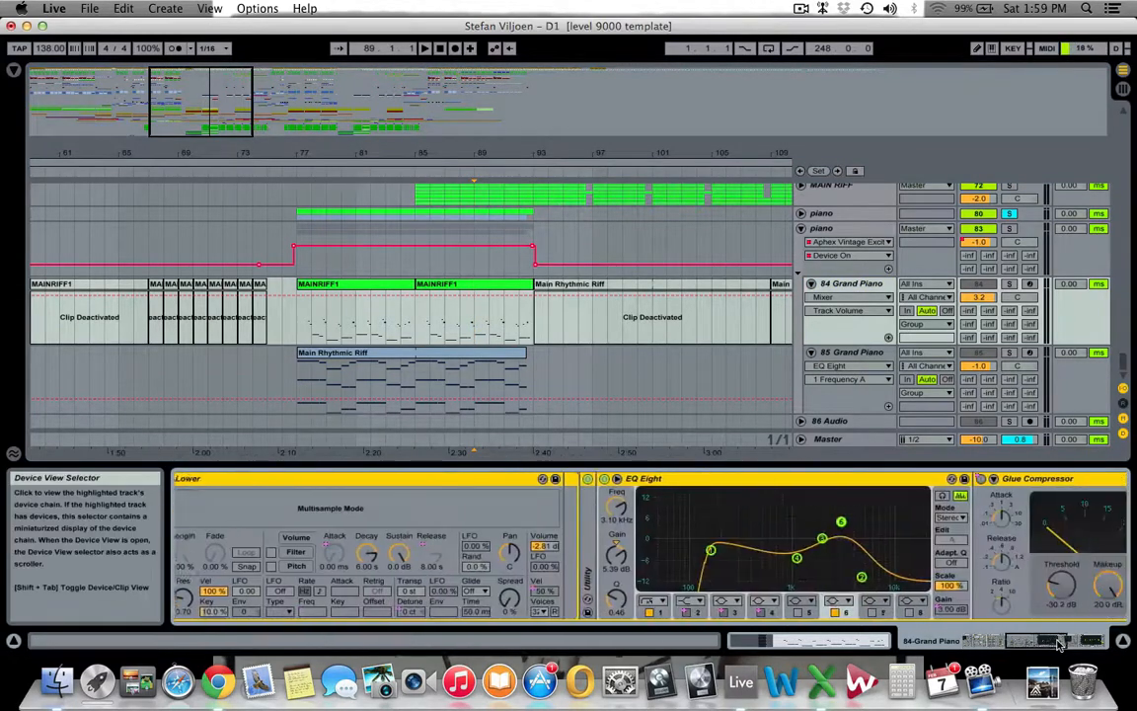
{"action": "left_click_drag", "start_coordinate": [1058, 644], "coordinate": [1104, 647]}
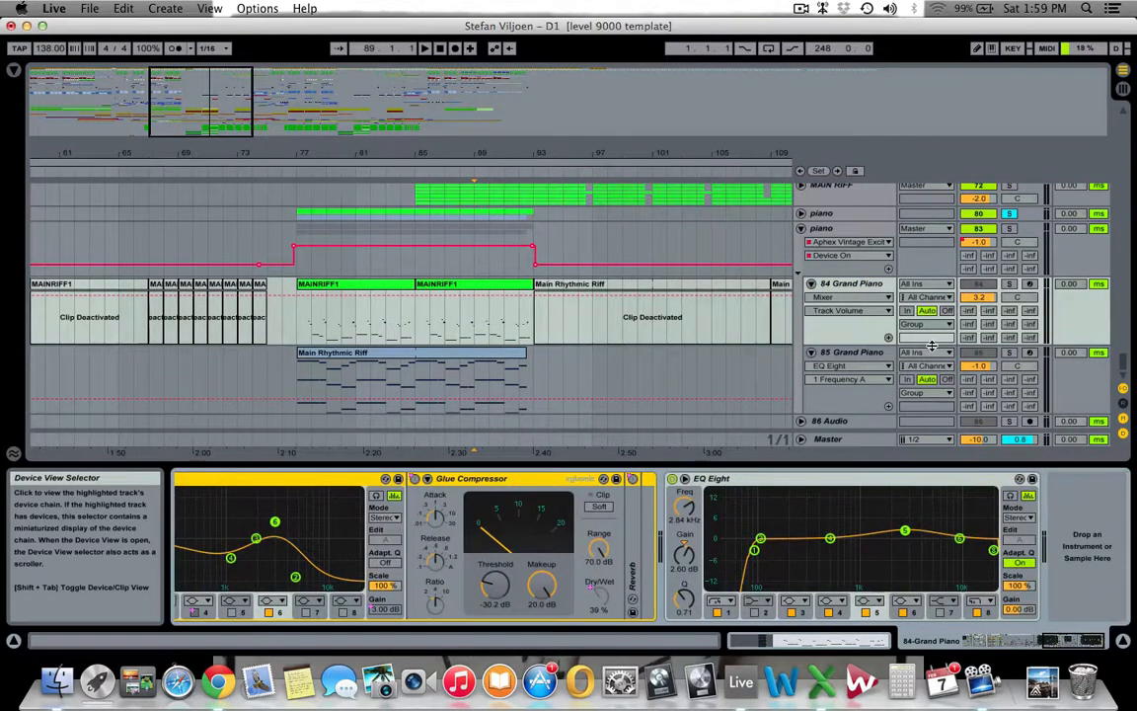
{"action": "left_click", "coordinate": [802, 228]}
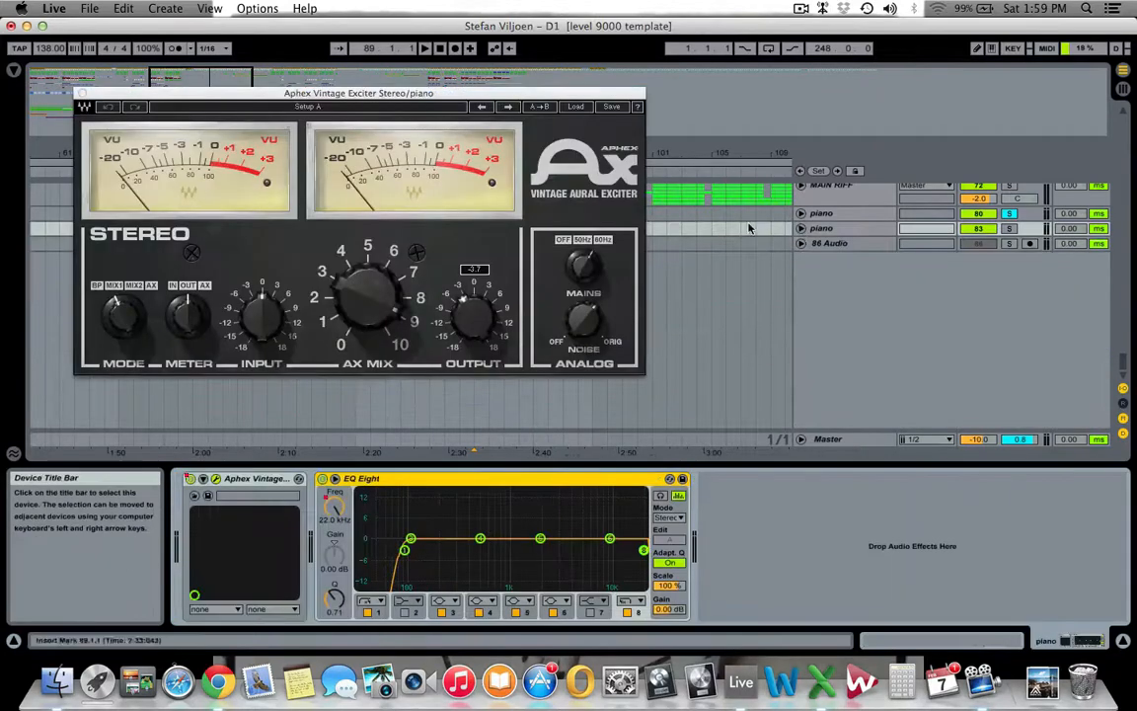
Hide the device view, show the whole arrangement, clear the solo, and play the full mix from bar 89
{"action": "scroll", "coordinate": [705, 416], "scroll_direction": "up", "scroll_amount": 10}
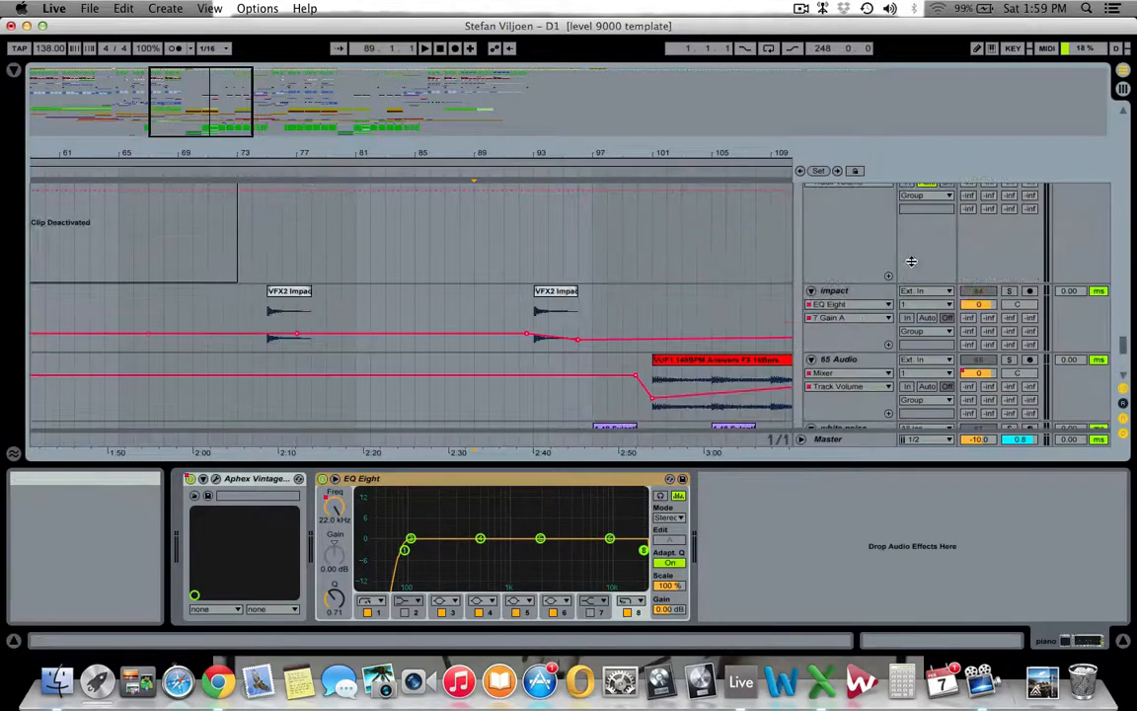
{"action": "scroll", "coordinate": [1125, 347], "scroll_direction": "up", "scroll_amount": 2}
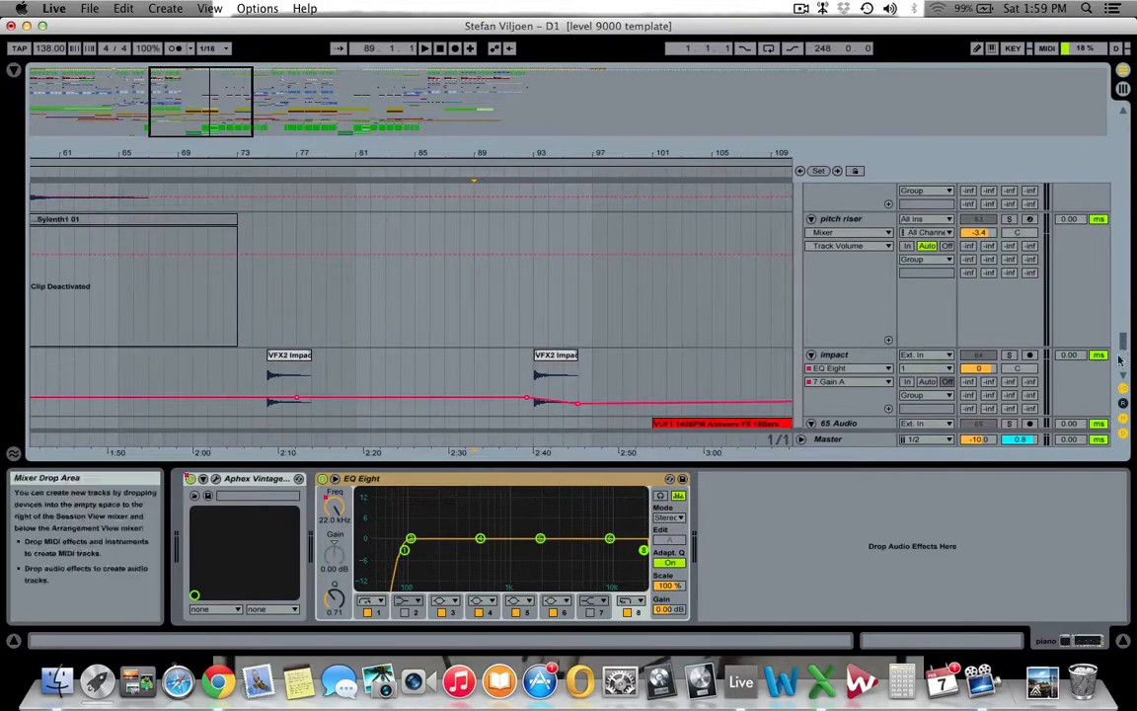
{"action": "scroll", "coordinate": [1130, 346], "scroll_direction": "up", "scroll_amount": 10}
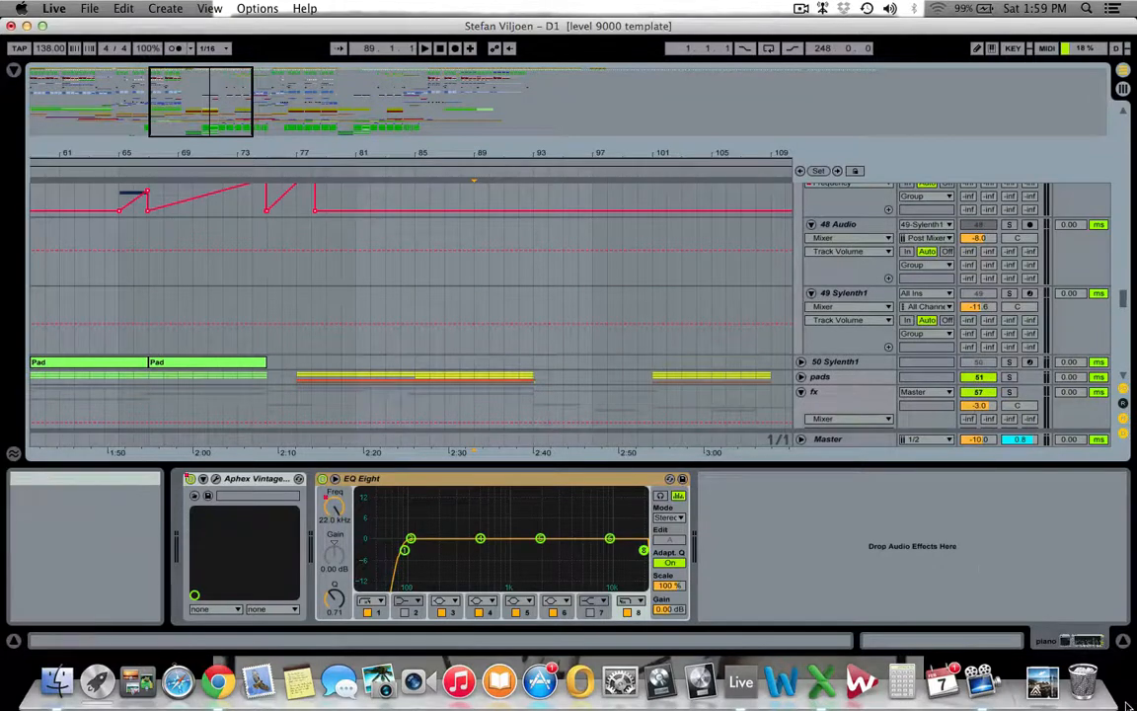
{"action": "left_click", "coordinate": [1124, 641]}
{"action": "double_click", "coordinate": [238, 105]}
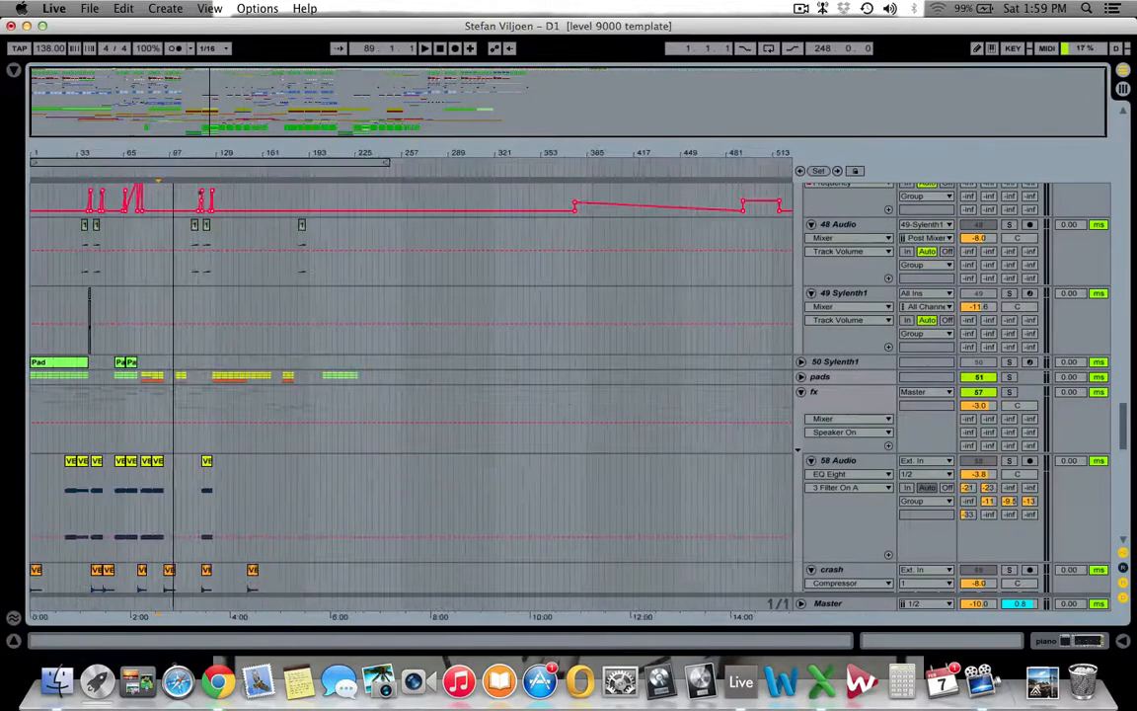
{"action": "scroll", "coordinate": [3, 262], "scroll_direction": "up", "scroll_amount": 3}
{"action": "scroll", "coordinate": [227, 306], "scroll_direction": "up", "scroll_amount": 15}
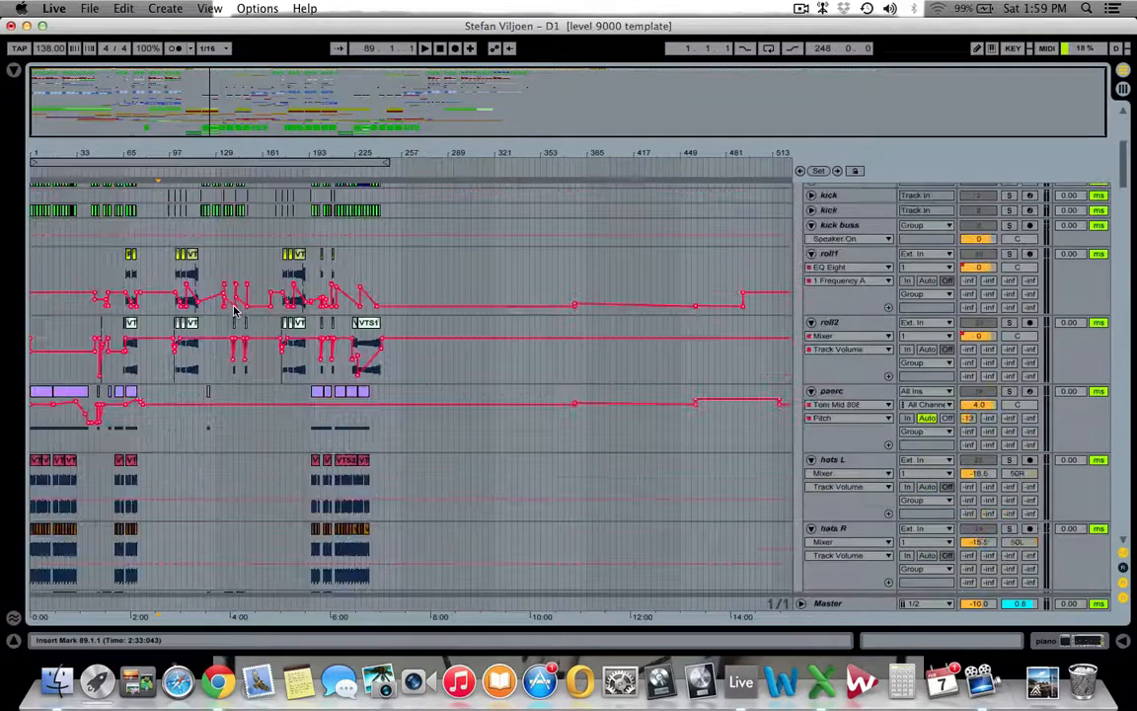
{"action": "left_click", "coordinate": [1011, 236]}
{"action": "key", "text": "space"}
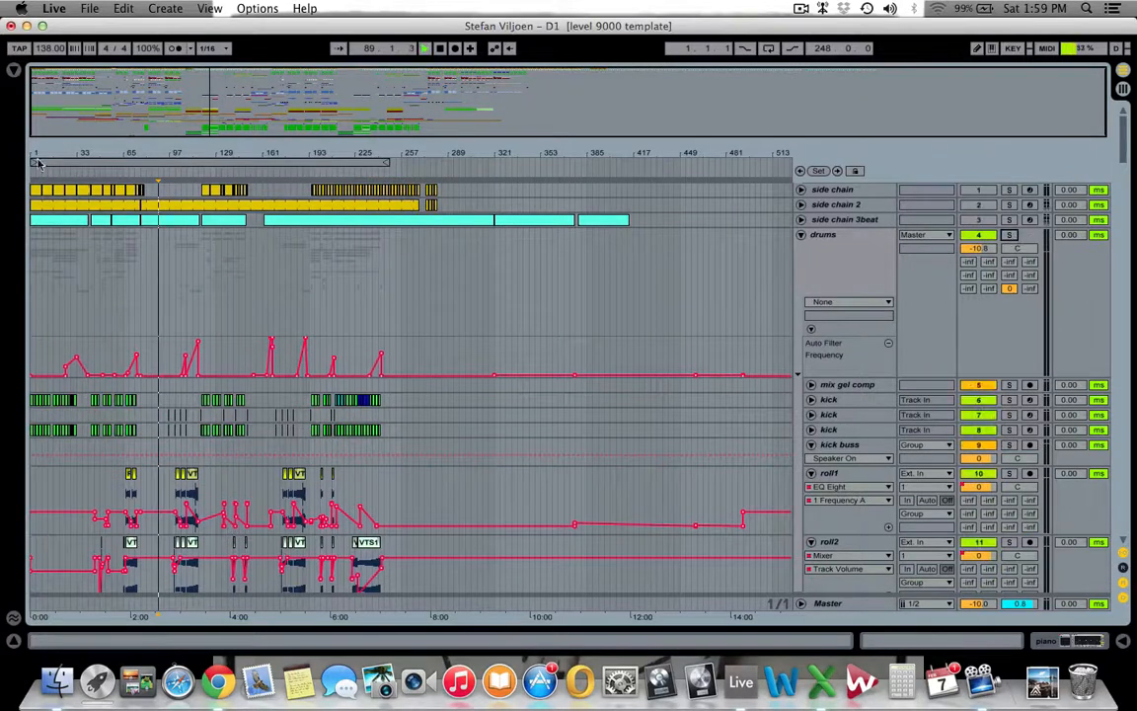
Examine the drum group's tracks around the breakdown from about bar 65 to 153 while the full mix plays
{"action": "left_click_drag", "start_coordinate": [115, 105], "coordinate": [112, 161]}
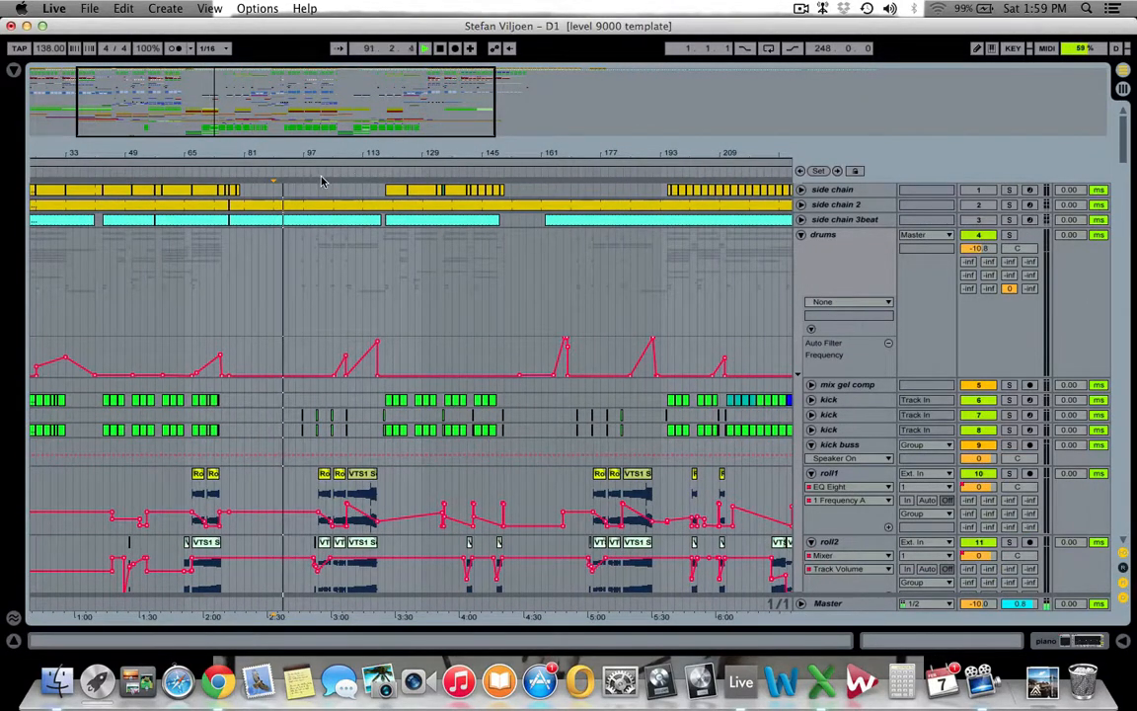
{"action": "left_click_drag", "start_coordinate": [284, 111], "coordinate": [251, 166]}
{"action": "scroll", "coordinate": [250, 466], "scroll_direction": "down", "scroll_amount": 1}
{"action": "scroll", "coordinate": [250, 466], "scroll_direction": "down", "scroll_amount": 5}
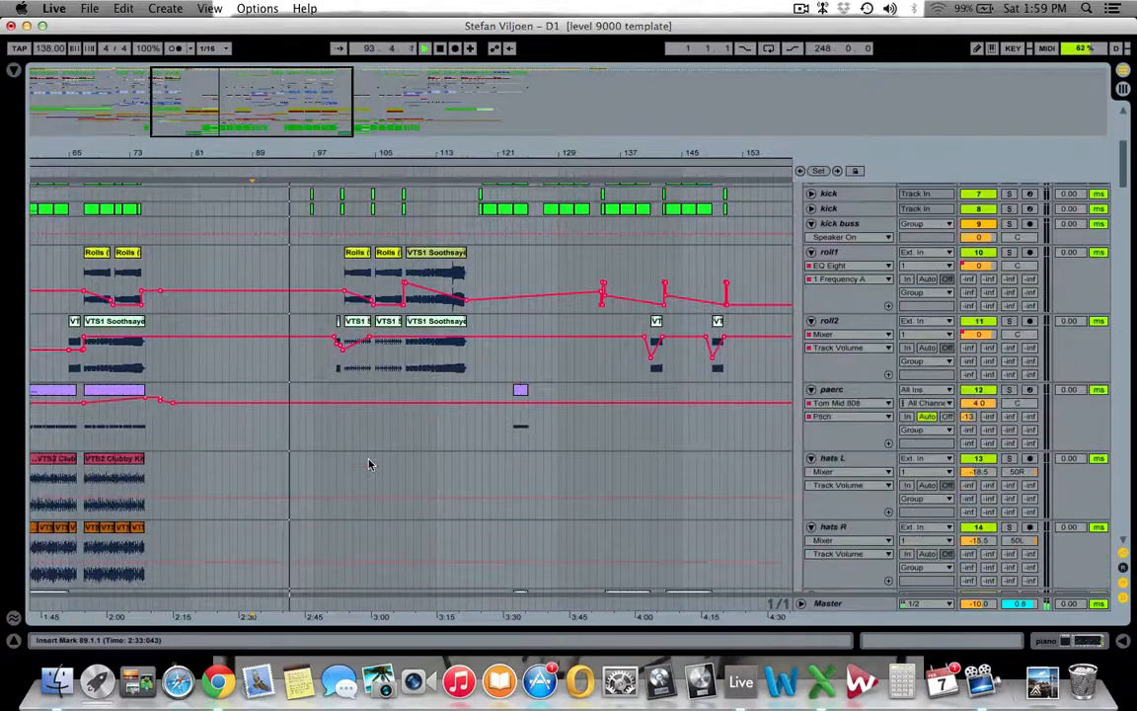
{"action": "scroll", "coordinate": [370, 464], "scroll_direction": "down", "scroll_amount": 8}
{"action": "scroll", "coordinate": [370, 464], "scroll_direction": "down", "scroll_amount": 4}
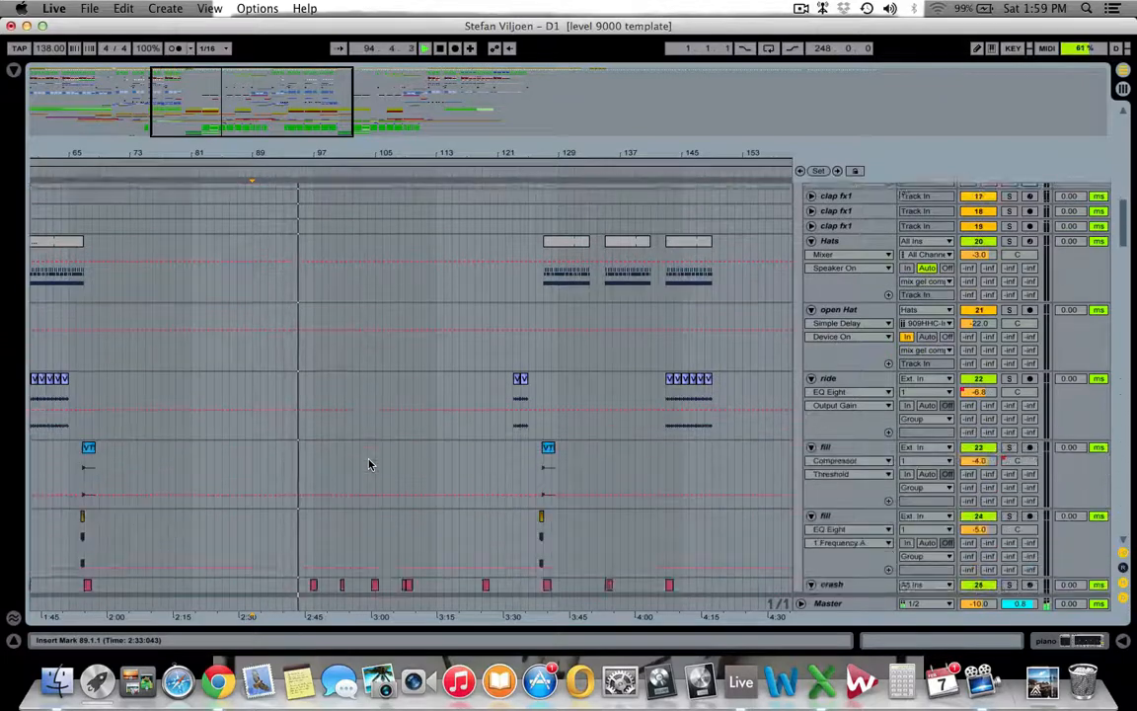
{"action": "scroll", "coordinate": [370, 464], "scroll_direction": "up", "scroll_amount": 5}
{"action": "scroll", "coordinate": [370, 464], "scroll_direction": "up", "scroll_amount": 10}
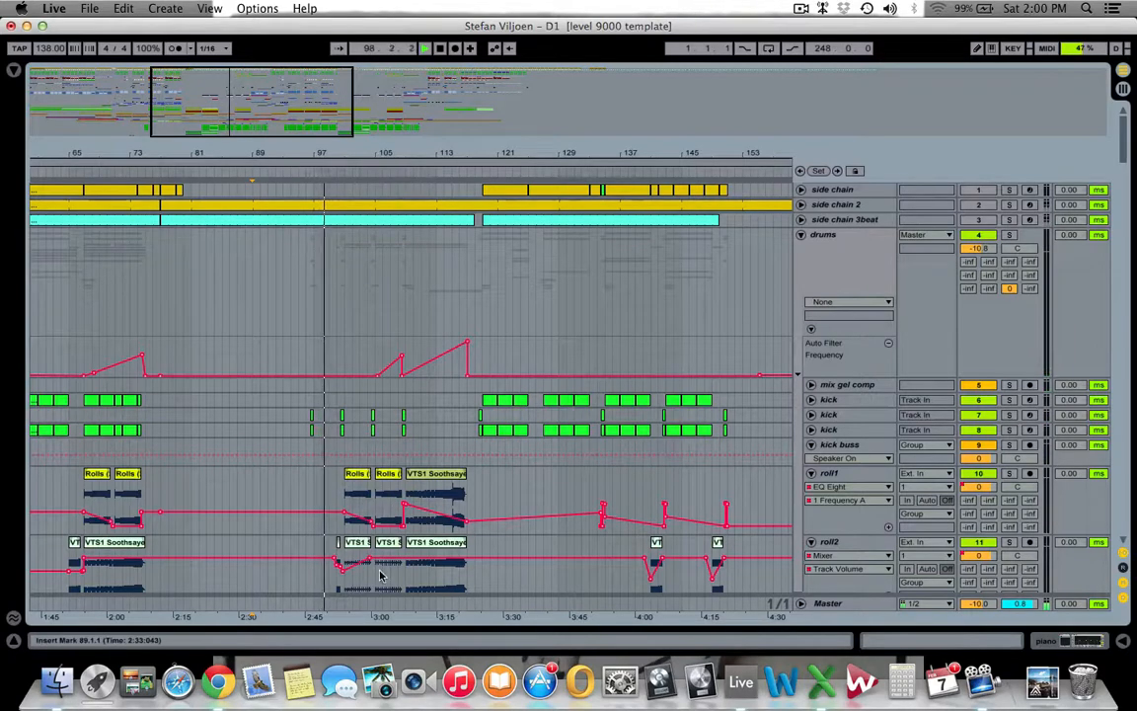
Examine the drum, bass and acid tracks down to the pads and fx groups while the full mix plays
{"action": "scroll", "coordinate": [526, 487], "scroll_direction": "down", "scroll_amount": 10}
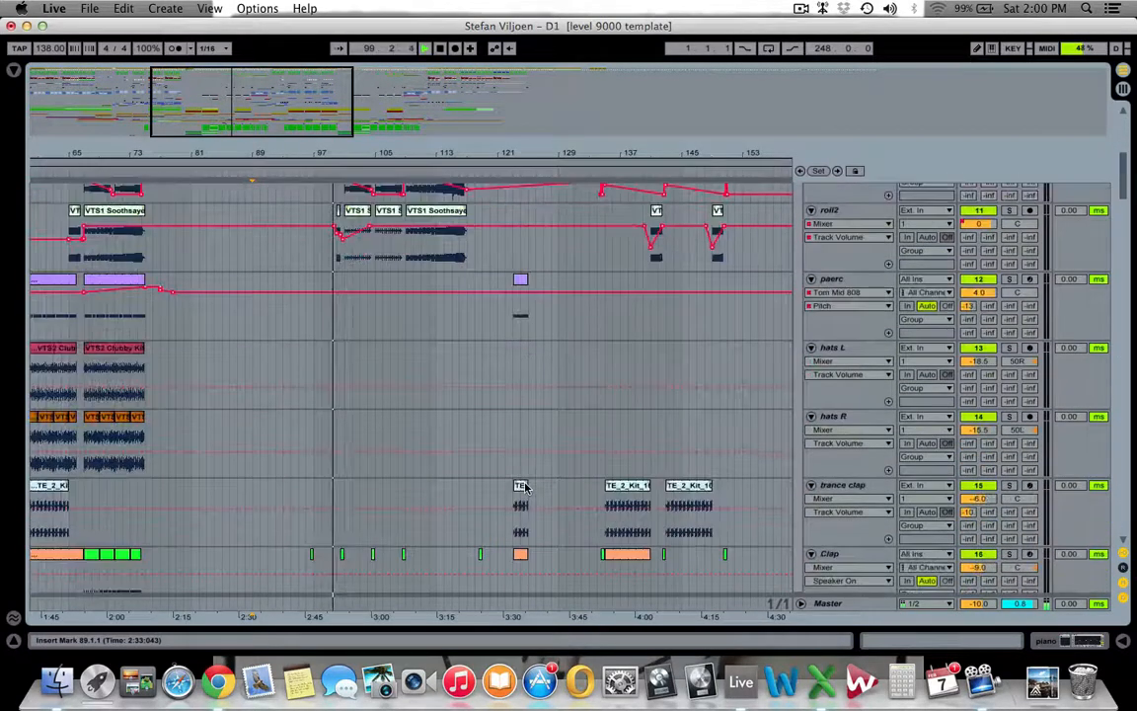
{"action": "scroll", "coordinate": [525, 487], "scroll_direction": "down", "scroll_amount": 8}
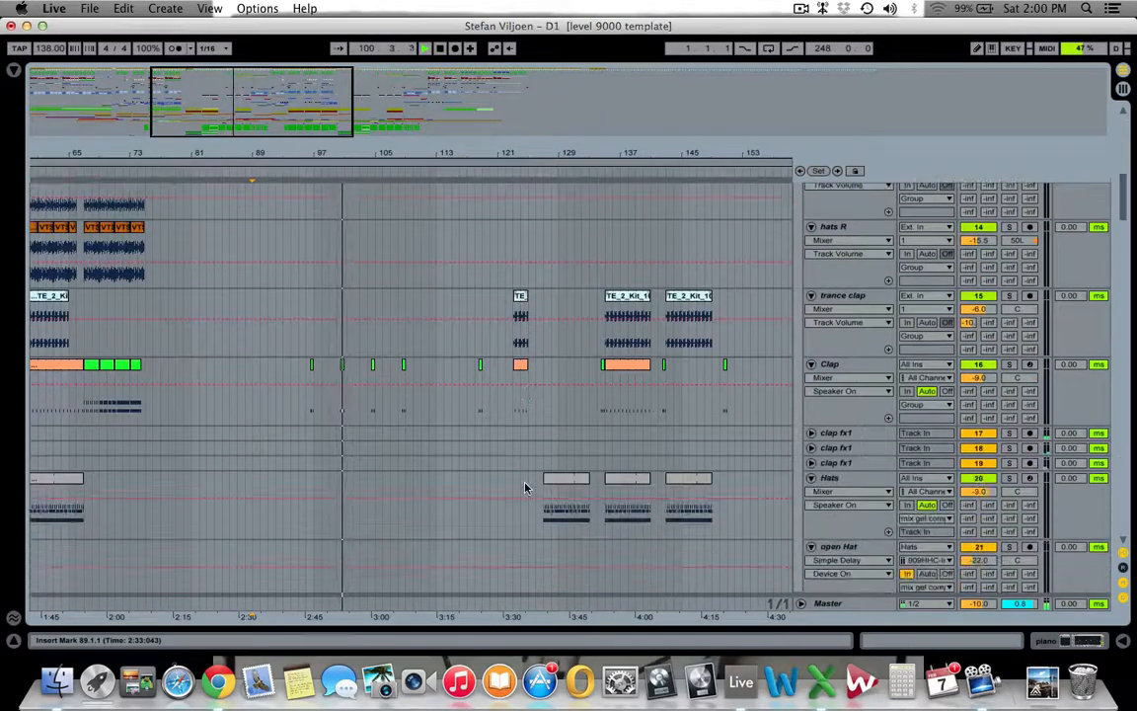
{"action": "scroll", "coordinate": [525, 487], "scroll_direction": "down", "scroll_amount": 15}
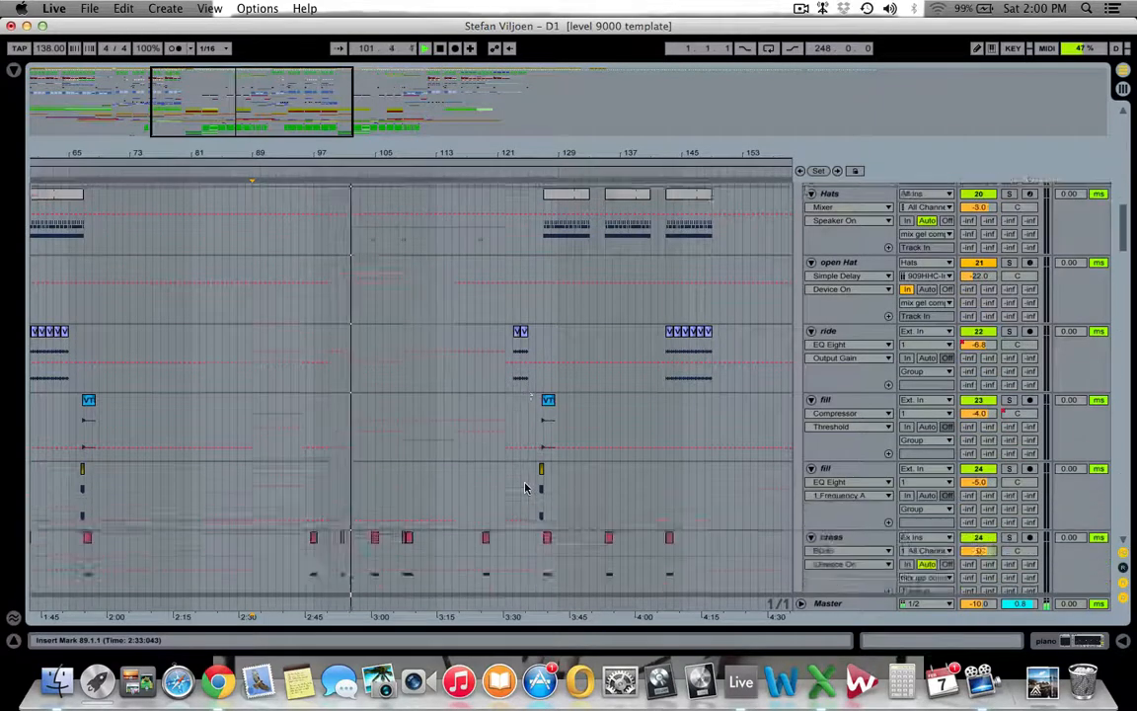
{"action": "scroll", "coordinate": [525, 486], "scroll_direction": "down", "scroll_amount": 10}
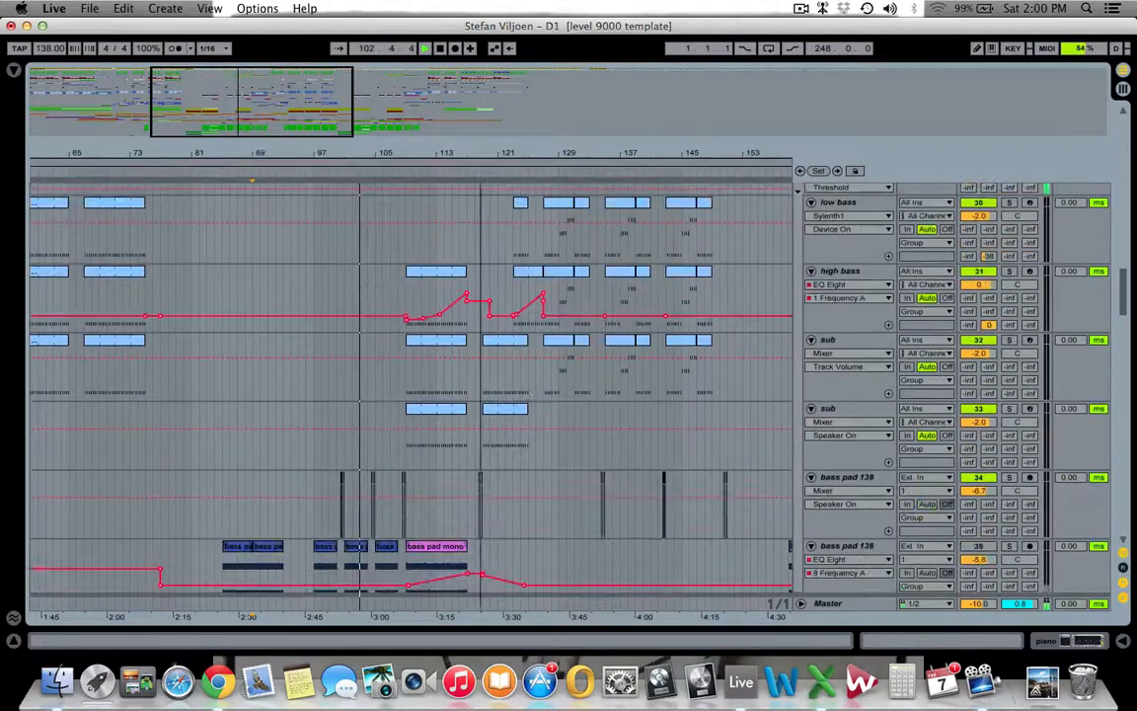
{"action": "scroll", "coordinate": [326, 384], "scroll_direction": "right", "scroll_amount": 5}
{"action": "scroll", "coordinate": [308, 395], "scroll_direction": "down", "scroll_amount": 6}
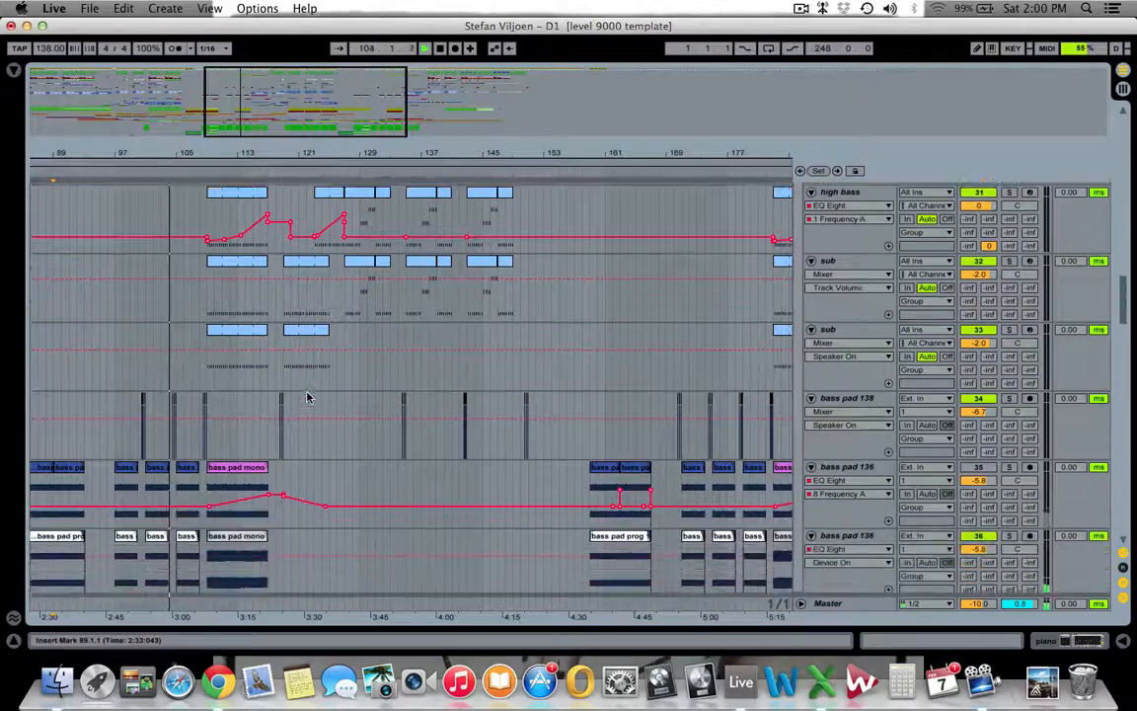
{"action": "scroll", "coordinate": [276, 446], "scroll_direction": "down", "scroll_amount": 11}
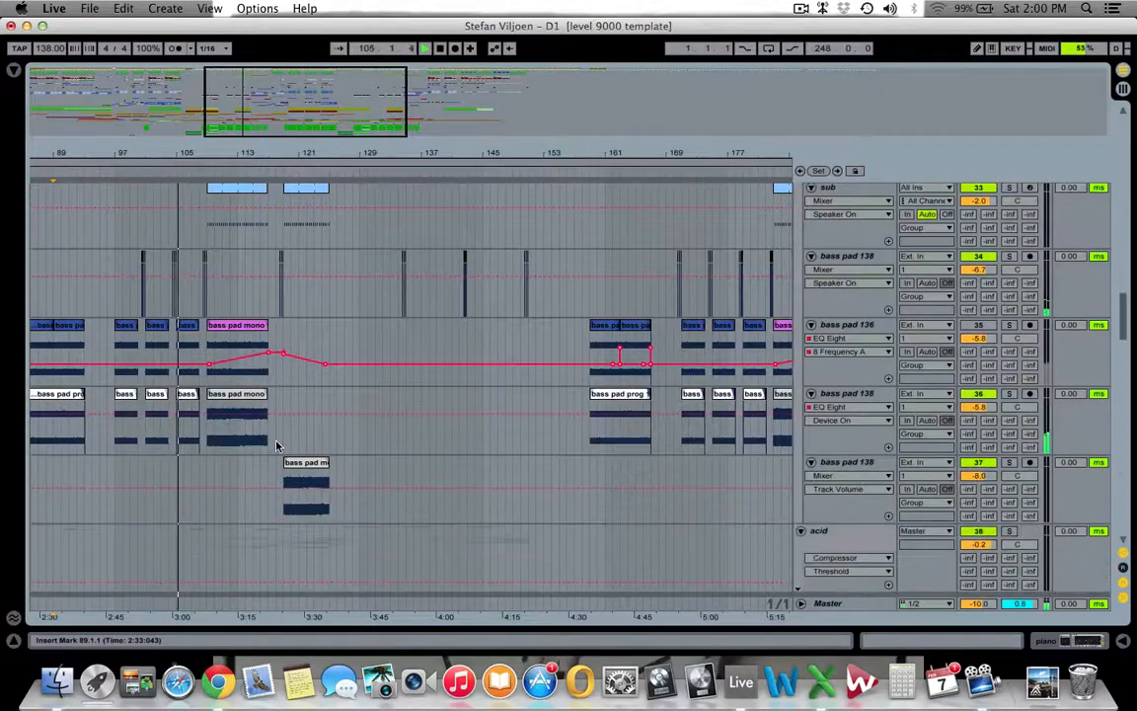
{"action": "scroll", "coordinate": [277, 446], "scroll_direction": "down", "scroll_amount": 18}
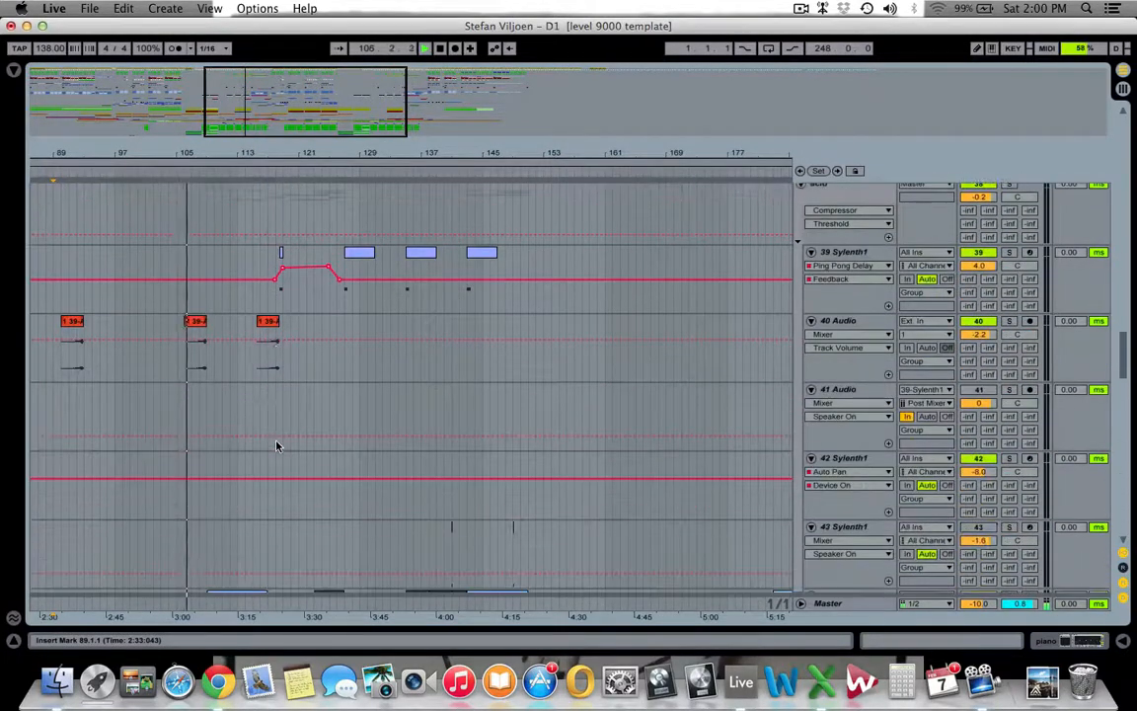
{"action": "scroll", "coordinate": [277, 446], "scroll_direction": "down", "scroll_amount": 1}
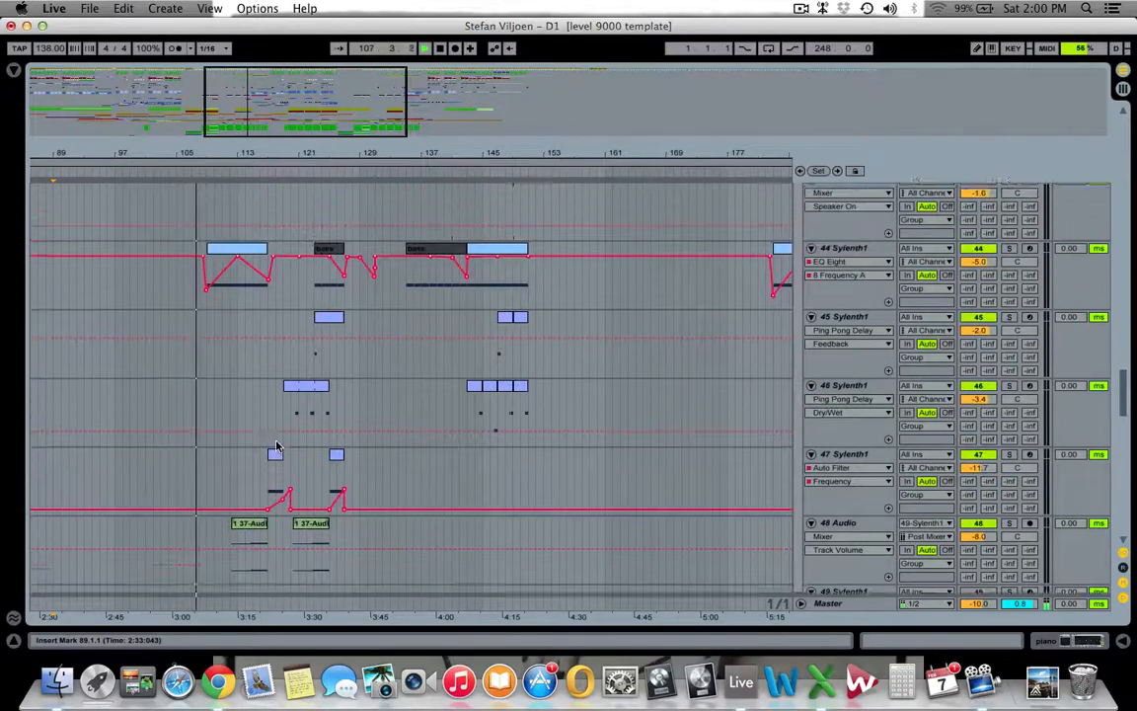
{"action": "scroll", "coordinate": [276, 447], "scroll_direction": "down", "scroll_amount": 20}
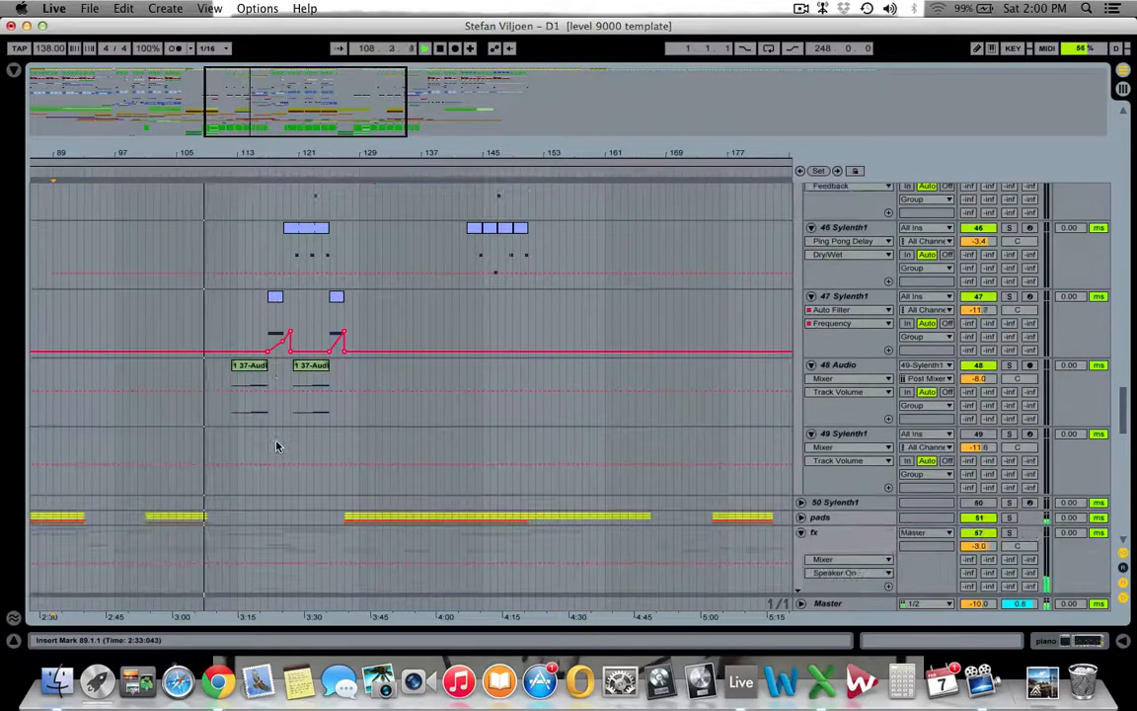
Examine the acid, bass and drum tracks back up to the side chain tracks, focusing on about bars 93 to 145
{"action": "scroll", "coordinate": [276, 446], "scroll_direction": "up", "scroll_amount": 20}
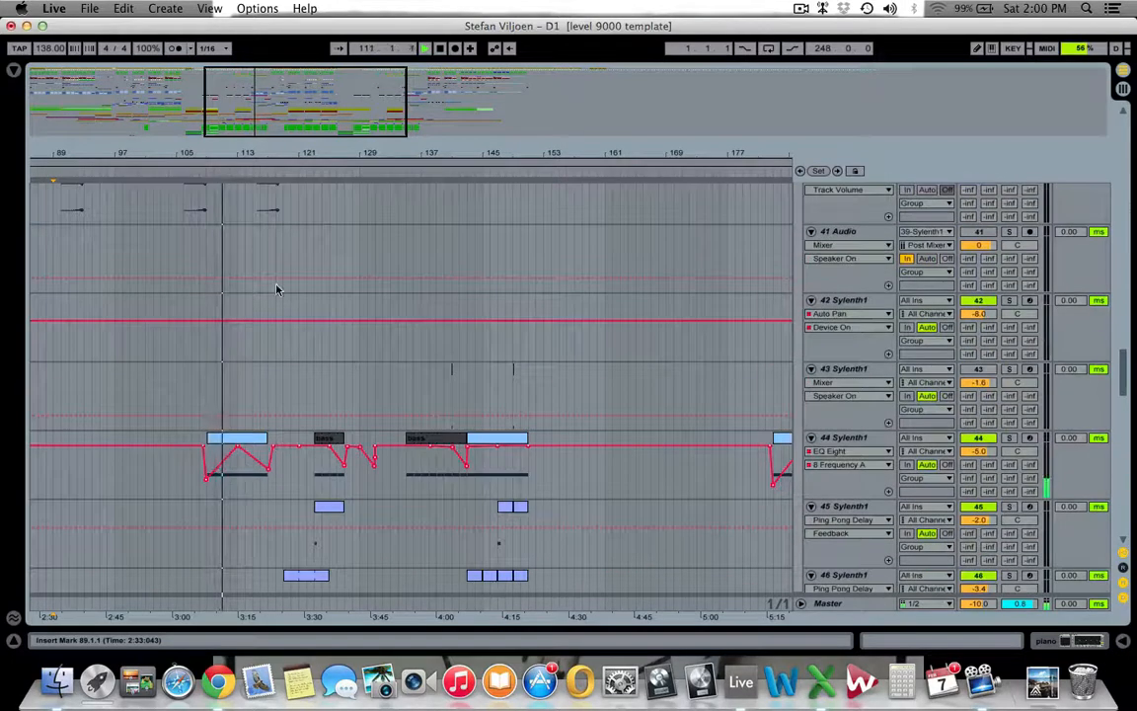
{"action": "left_click_drag", "start_coordinate": [267, 82], "coordinate": [261, 98]}
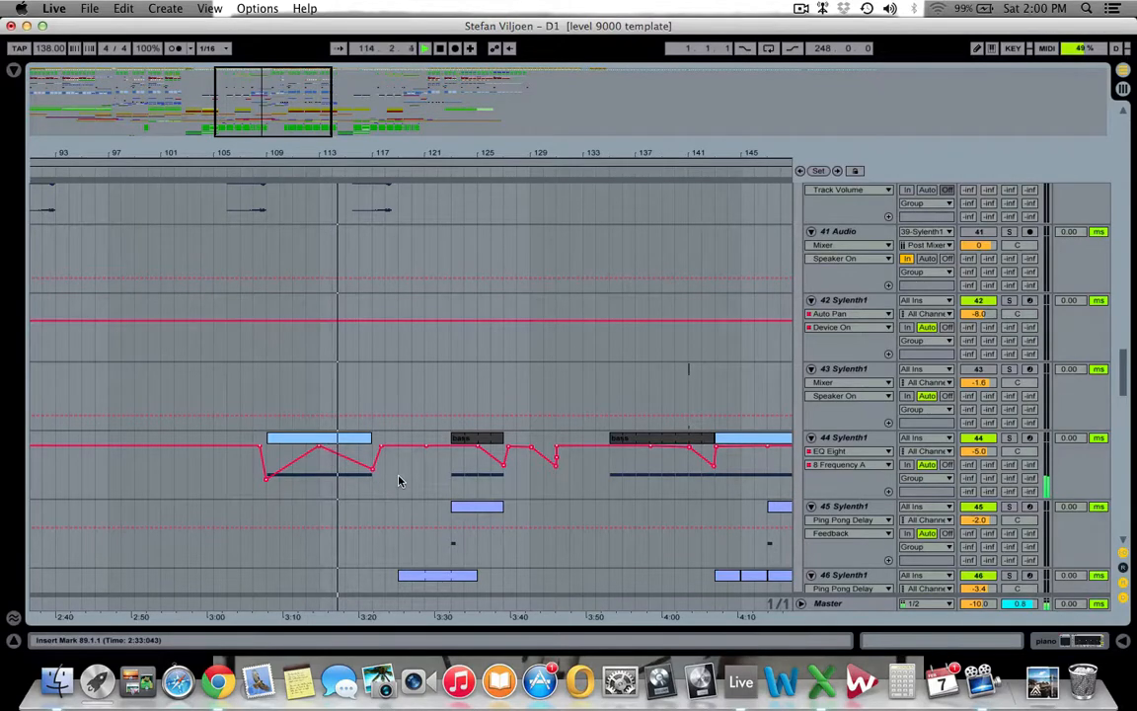
{"action": "scroll", "coordinate": [398, 481], "scroll_direction": "up", "scroll_amount": 4}
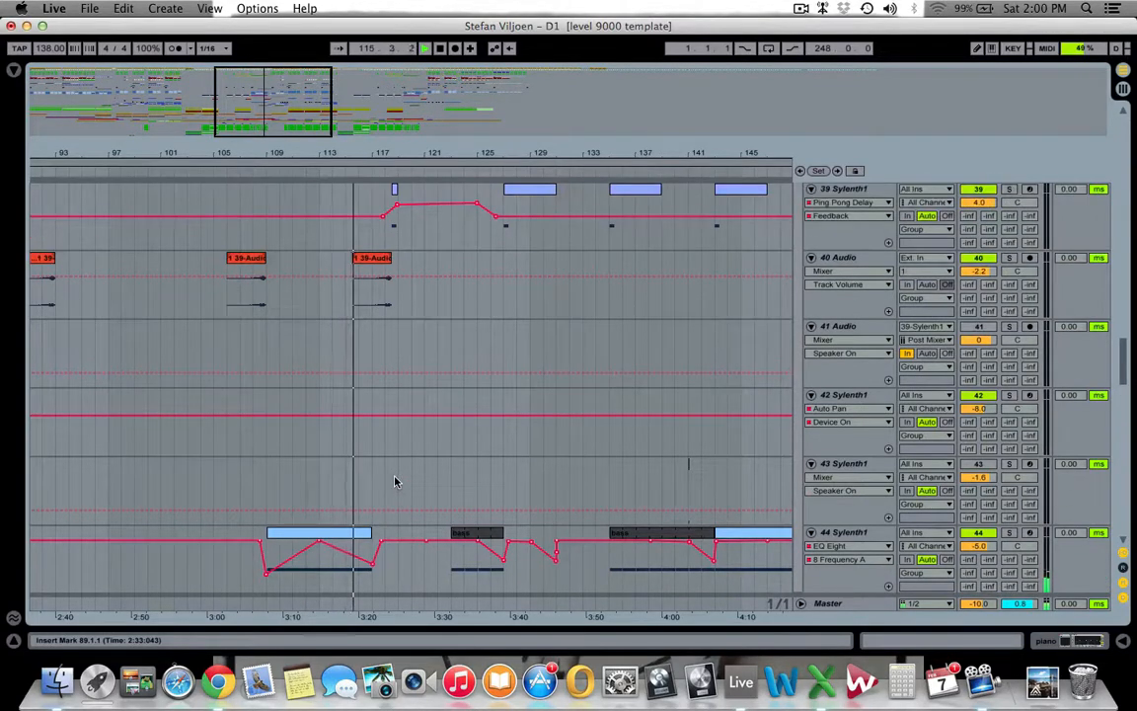
{"action": "scroll", "coordinate": [395, 482], "scroll_direction": "up", "scroll_amount": 1}
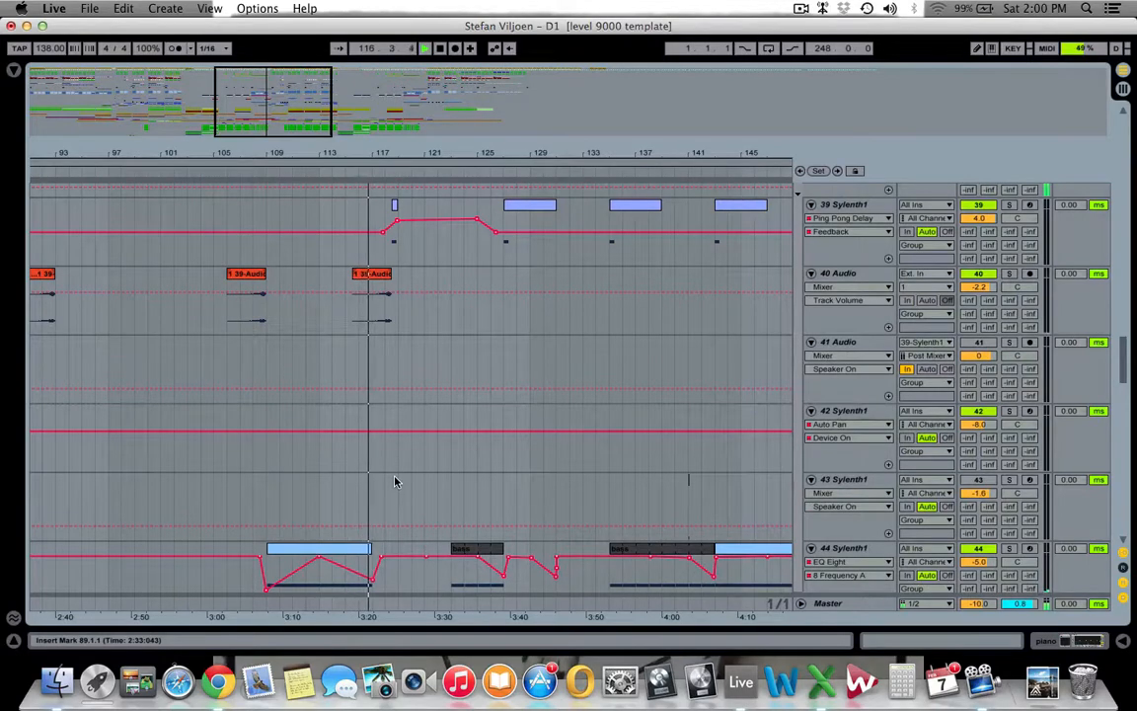
{"action": "scroll", "coordinate": [395, 481], "scroll_direction": "up", "scroll_amount": 15}
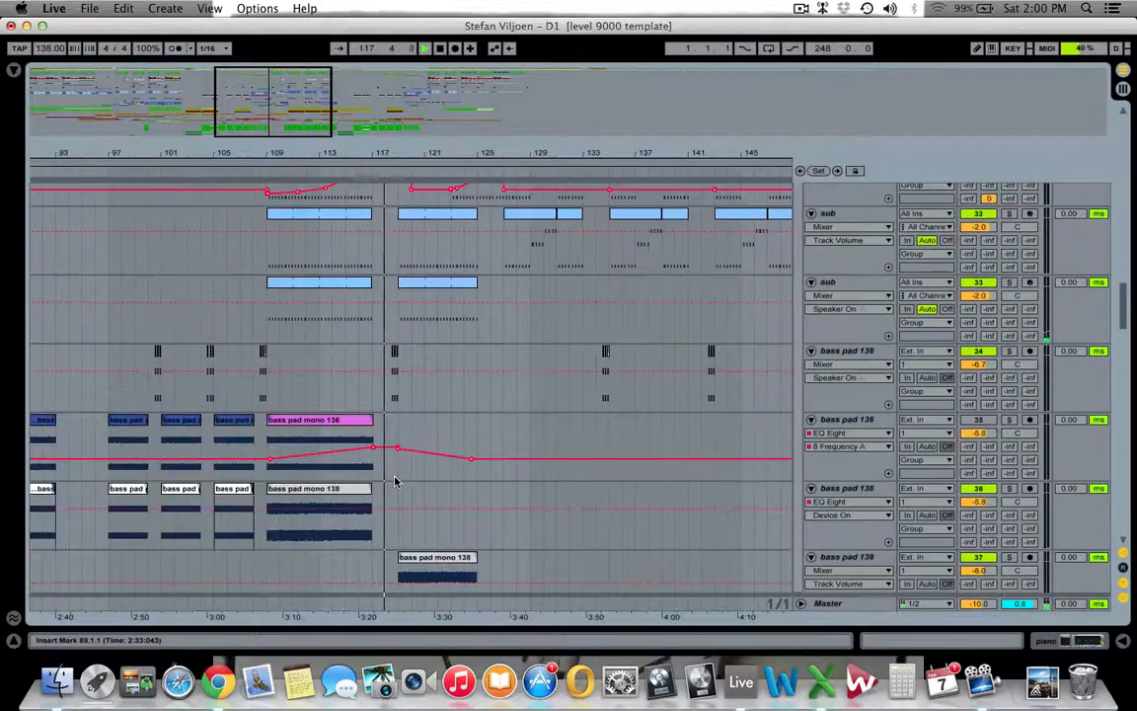
{"action": "scroll", "coordinate": [395, 481], "scroll_direction": "up", "scroll_amount": 20}
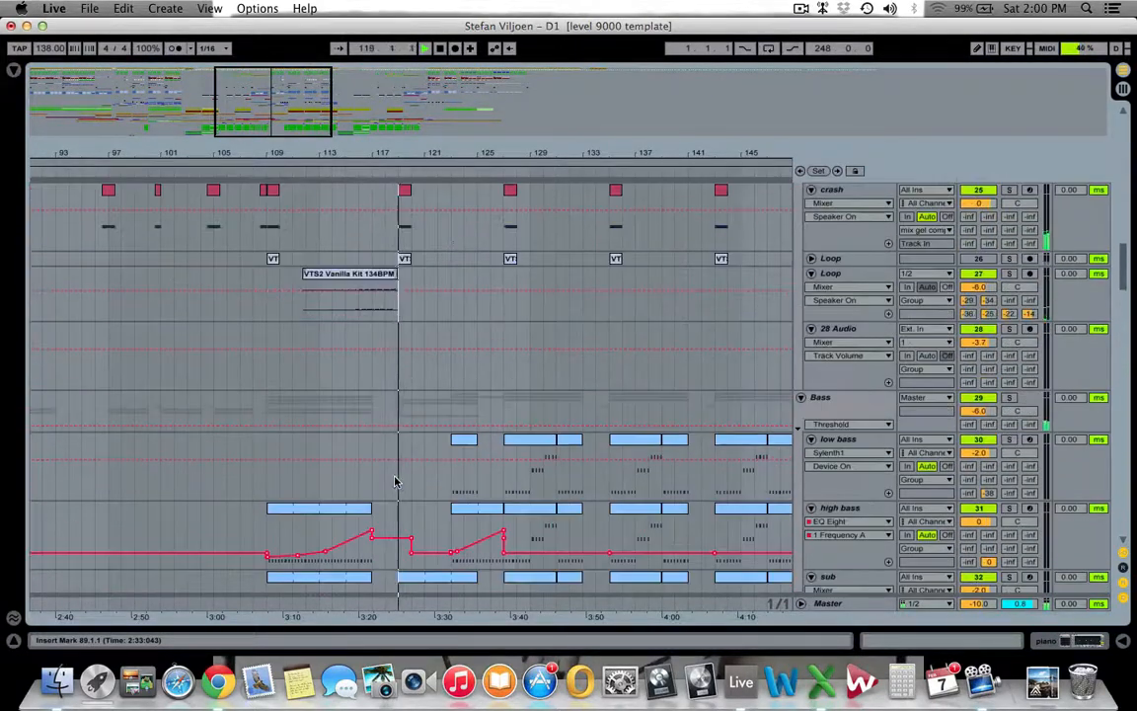
{"action": "scroll", "coordinate": [395, 482], "scroll_direction": "up", "scroll_amount": 20}
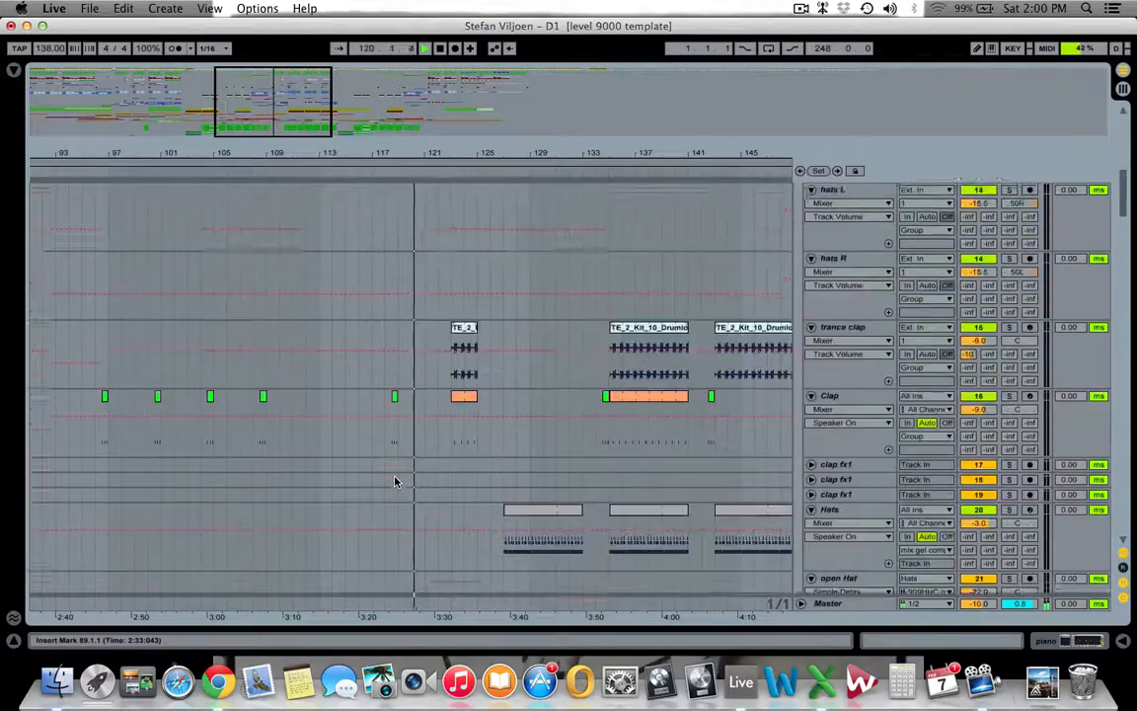
{"action": "scroll", "coordinate": [394, 480], "scroll_direction": "up", "scroll_amount": 20}
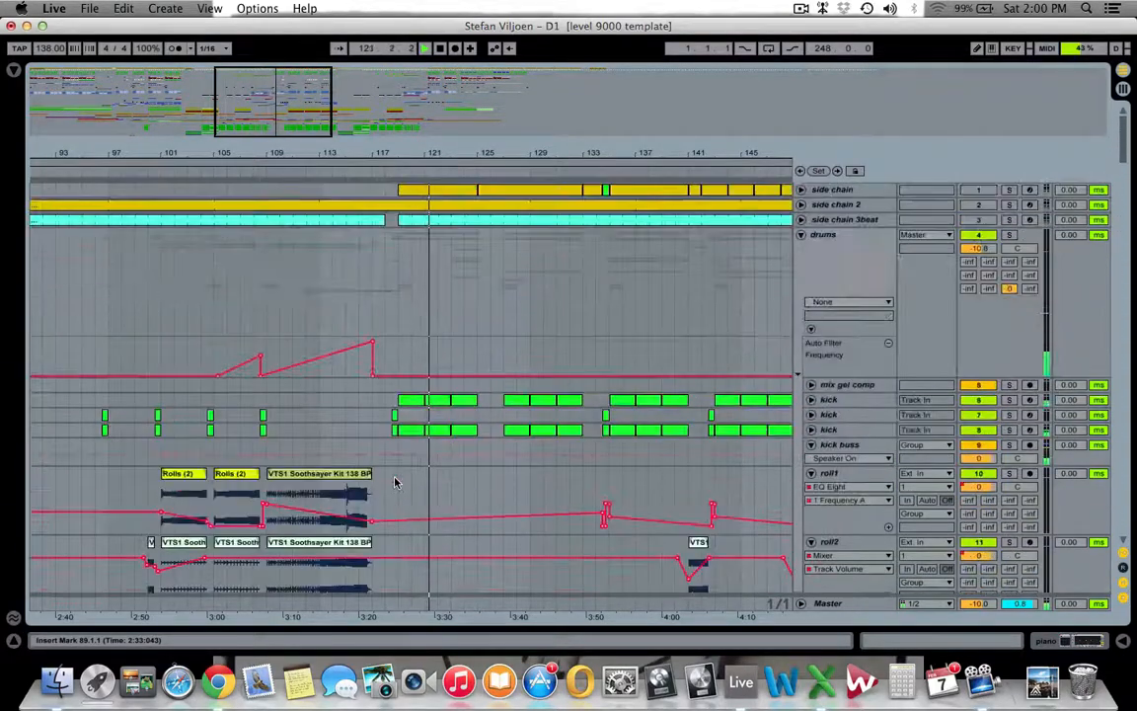
Fold the drums group and view the bass, acid and fx tracks down to the MAIN RIFF group, moving on to about bars 113 to 169
{"action": "left_click", "coordinate": [801, 234]}
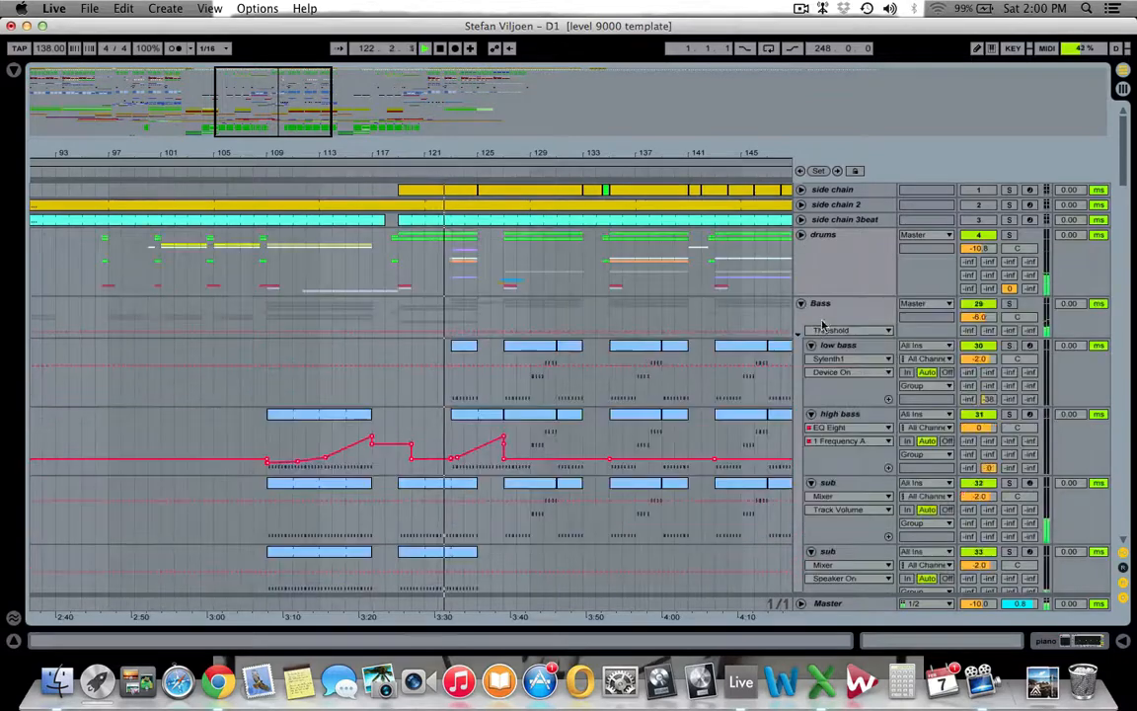
{"action": "scroll", "coordinate": [830, 321], "scroll_direction": "down", "scroll_amount": 2}
{"action": "scroll", "coordinate": [840, 314], "scroll_direction": "down", "scroll_amount": 2}
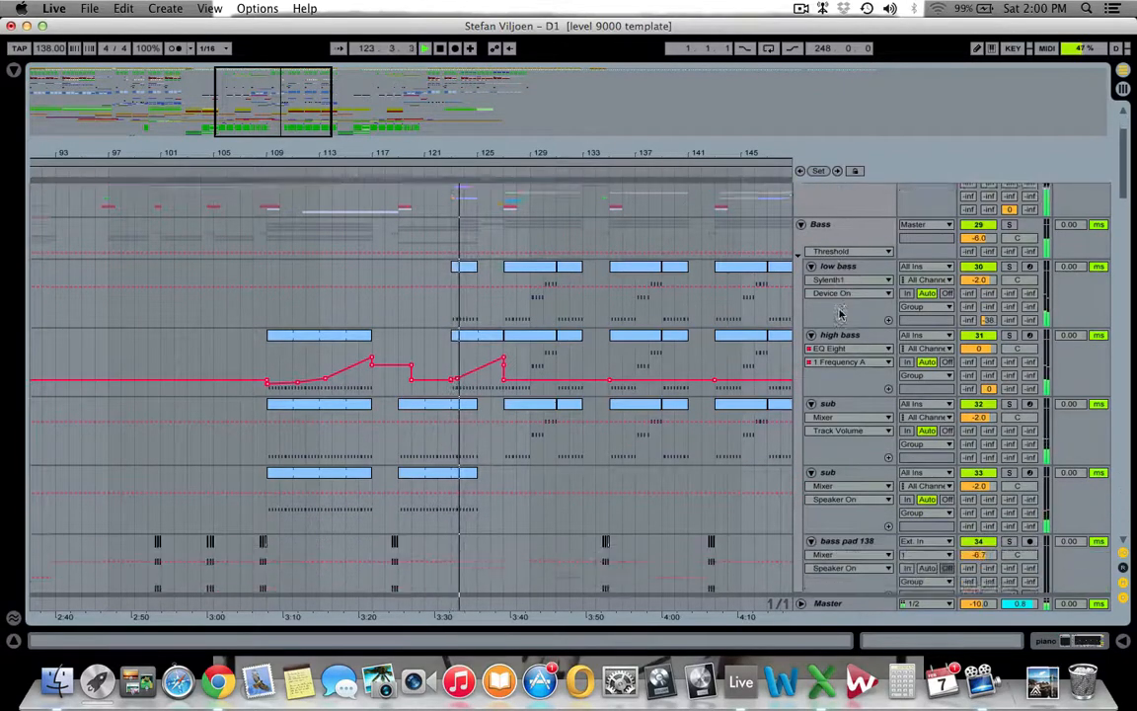
{"action": "scroll", "coordinate": [840, 314], "scroll_direction": "down", "scroll_amount": 8}
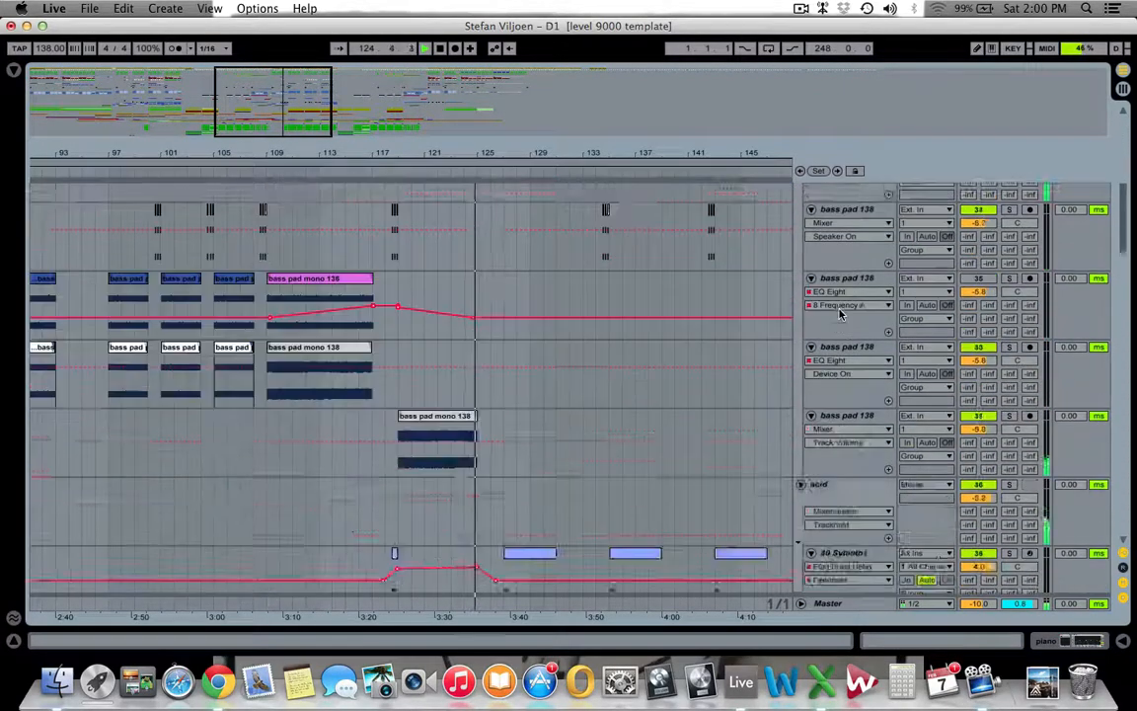
{"action": "scroll", "coordinate": [840, 314], "scroll_direction": "down", "scroll_amount": 12}
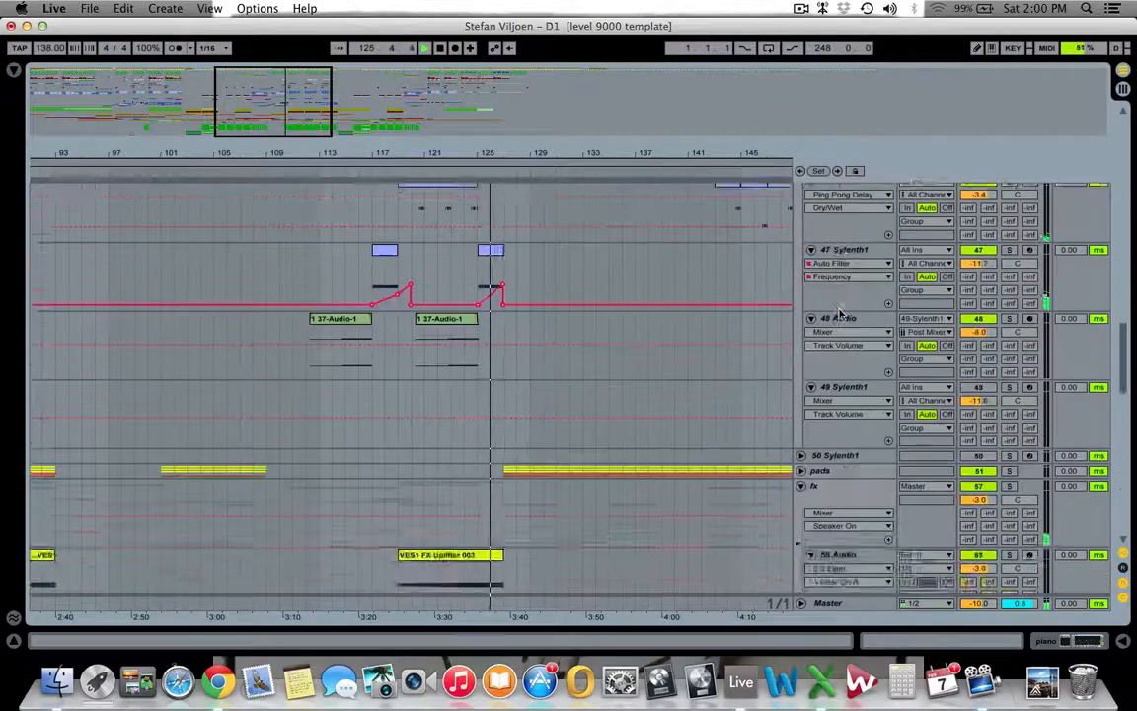
{"action": "scroll", "coordinate": [840, 314], "scroll_direction": "down", "scroll_amount": 15}
{"action": "left_click_drag", "start_coordinate": [293, 105], "coordinate": [336, 105]}
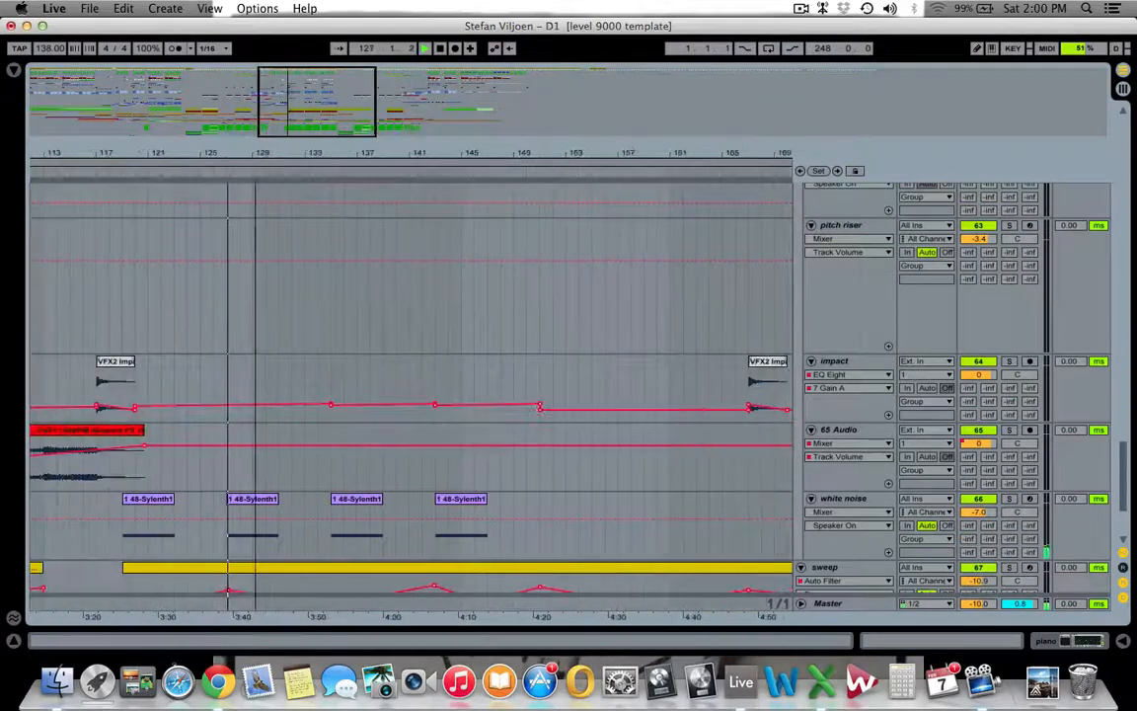
{"action": "scroll", "coordinate": [378, 338], "scroll_direction": "down", "scroll_amount": 4}
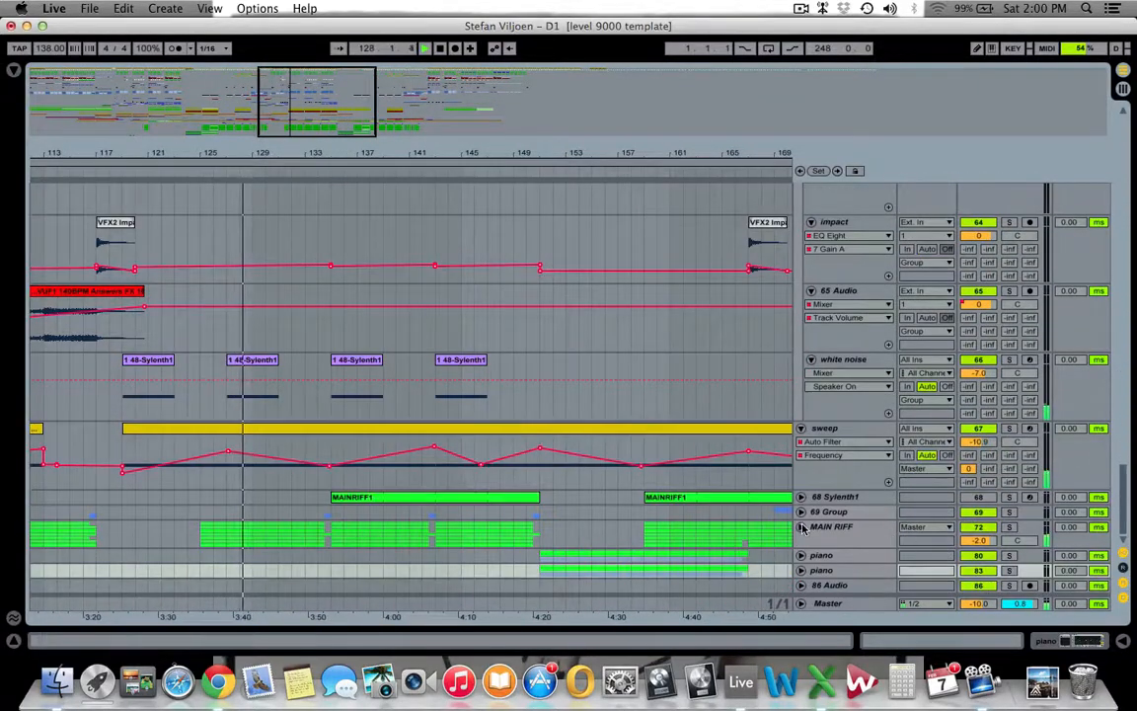
Unfold the MAIN RIFF group and examine its Sylenth1 layers and filter cutoff automation from about bar 117 to 169 during playback
{"action": "left_click", "coordinate": [801, 526]}
{"action": "scroll", "coordinate": [804, 529], "scroll_direction": "down", "scroll_amount": 10}
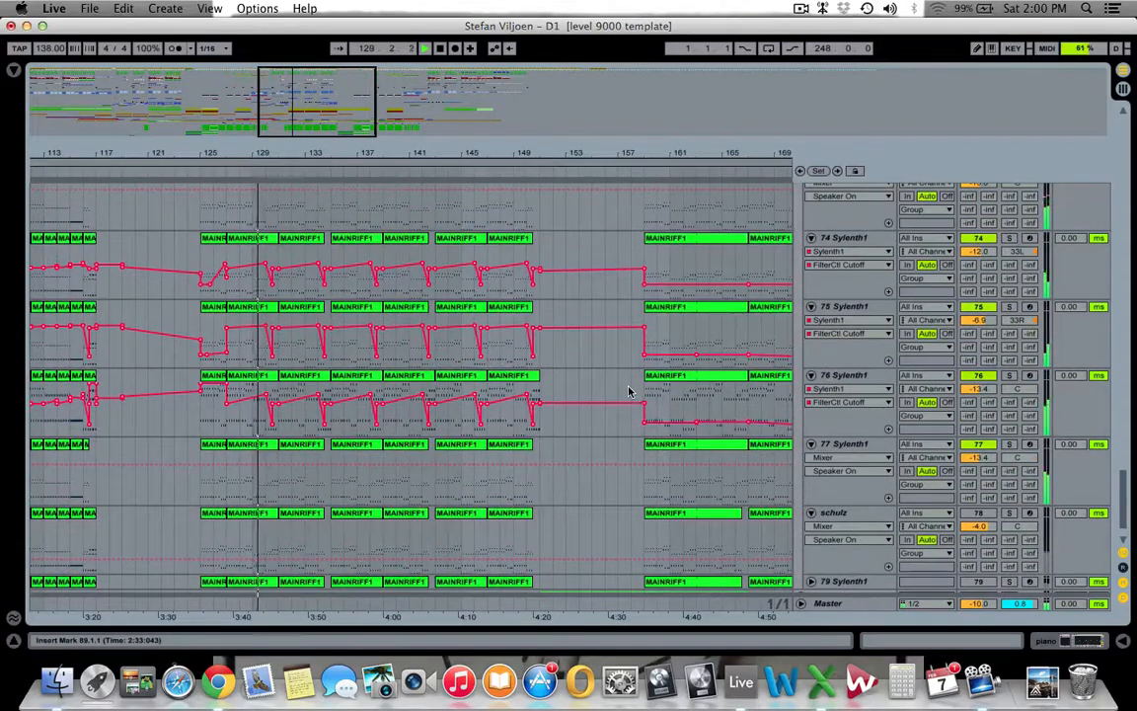
{"action": "scroll", "coordinate": [628, 391], "scroll_direction": "up", "scroll_amount": 2}
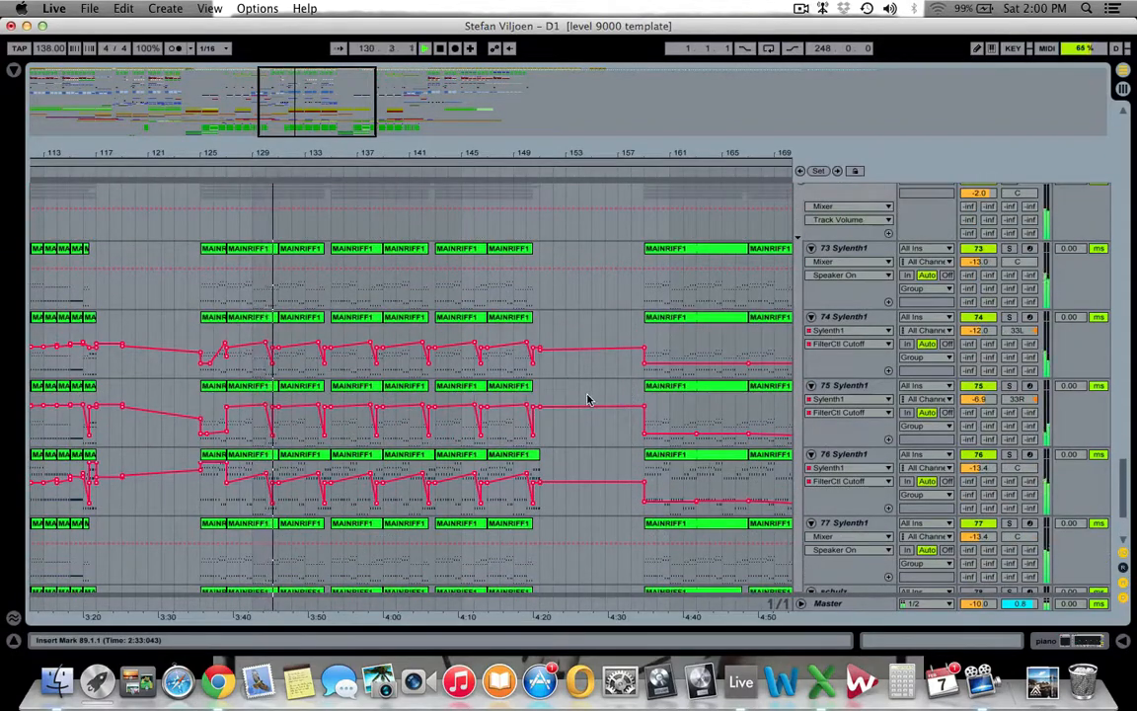
{"action": "scroll", "coordinate": [587, 400], "scroll_direction": "down", "scroll_amount": 5}
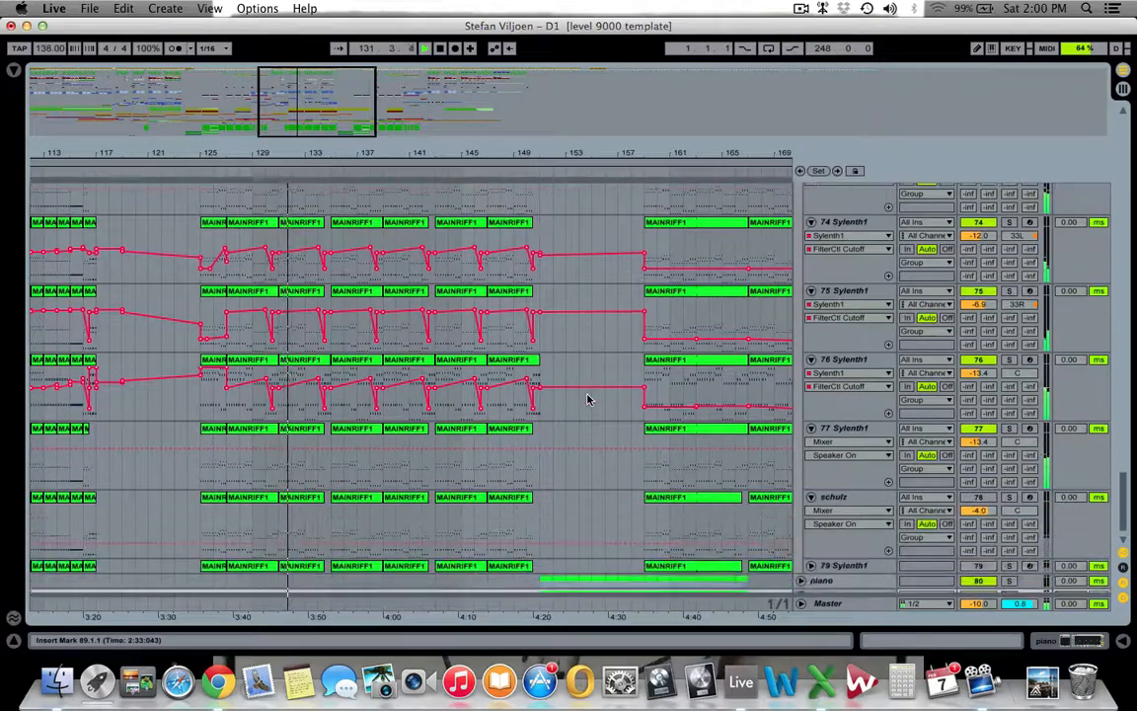
{"action": "left_click_drag", "start_coordinate": [286, 115], "coordinate": [293, 115]}
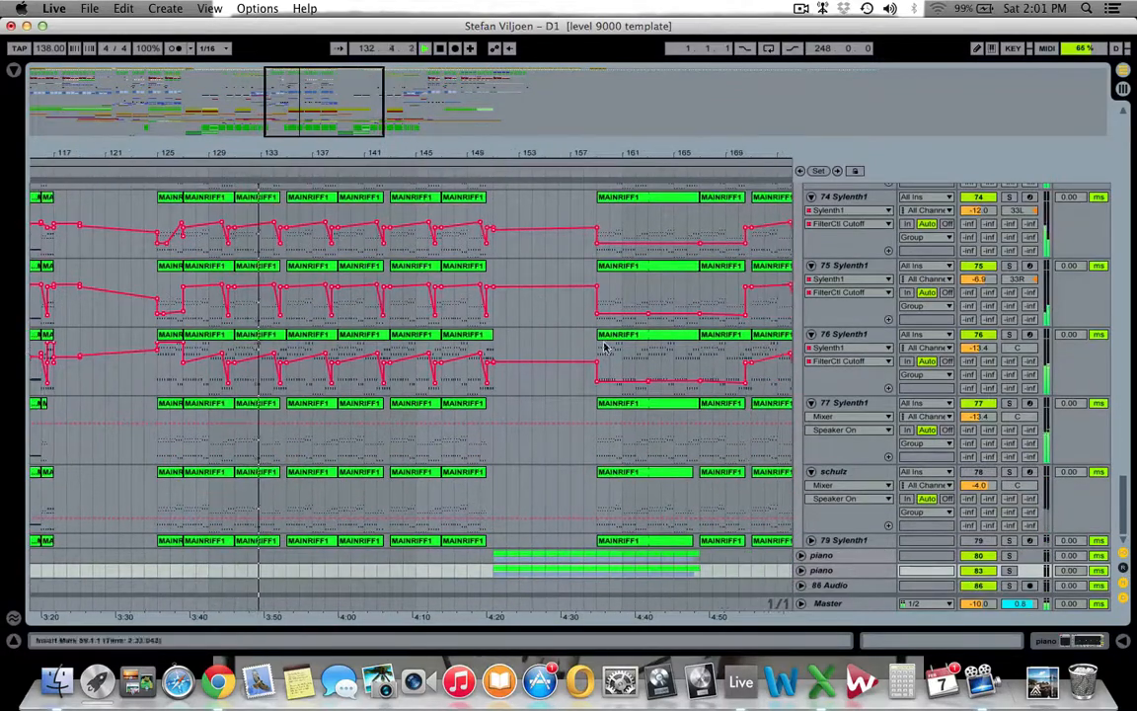
{"action": "scroll", "coordinate": [499, 431], "scroll_direction": "up", "scroll_amount": 2}
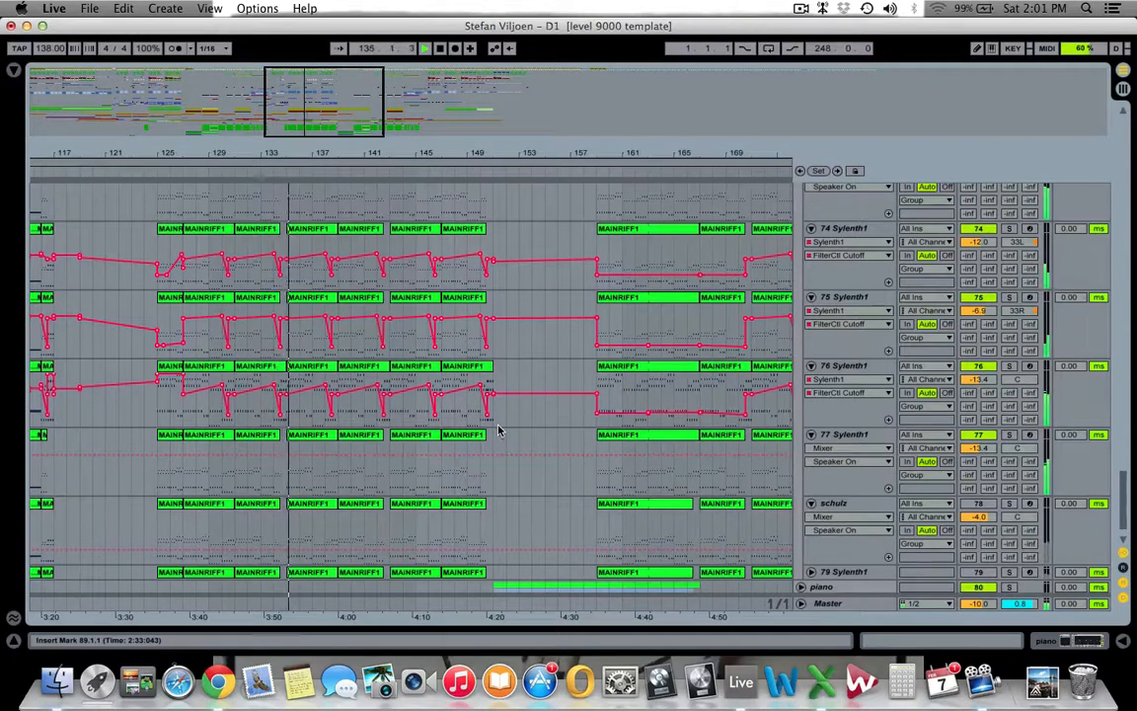
Stop playback and place the insert marker at bar 151 on the sweep track
{"action": "scroll", "coordinate": [499, 431], "scroll_direction": "up", "scroll_amount": 5}
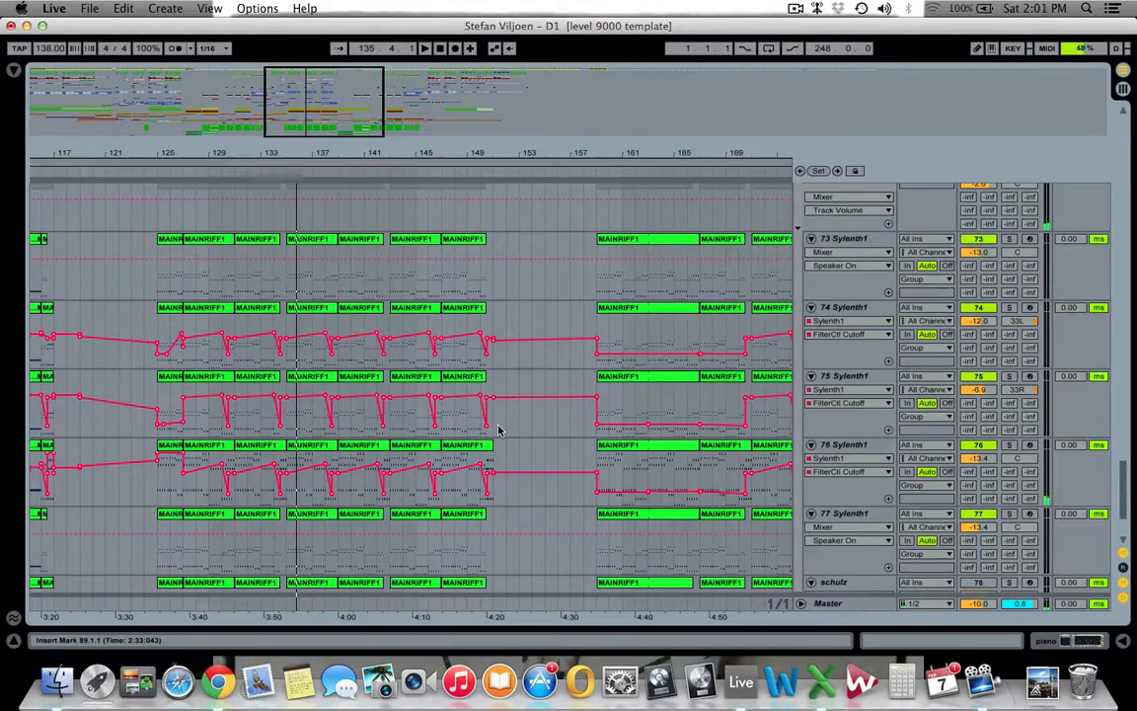
{"action": "scroll", "coordinate": [507, 504], "scroll_direction": "up", "scroll_amount": 10}
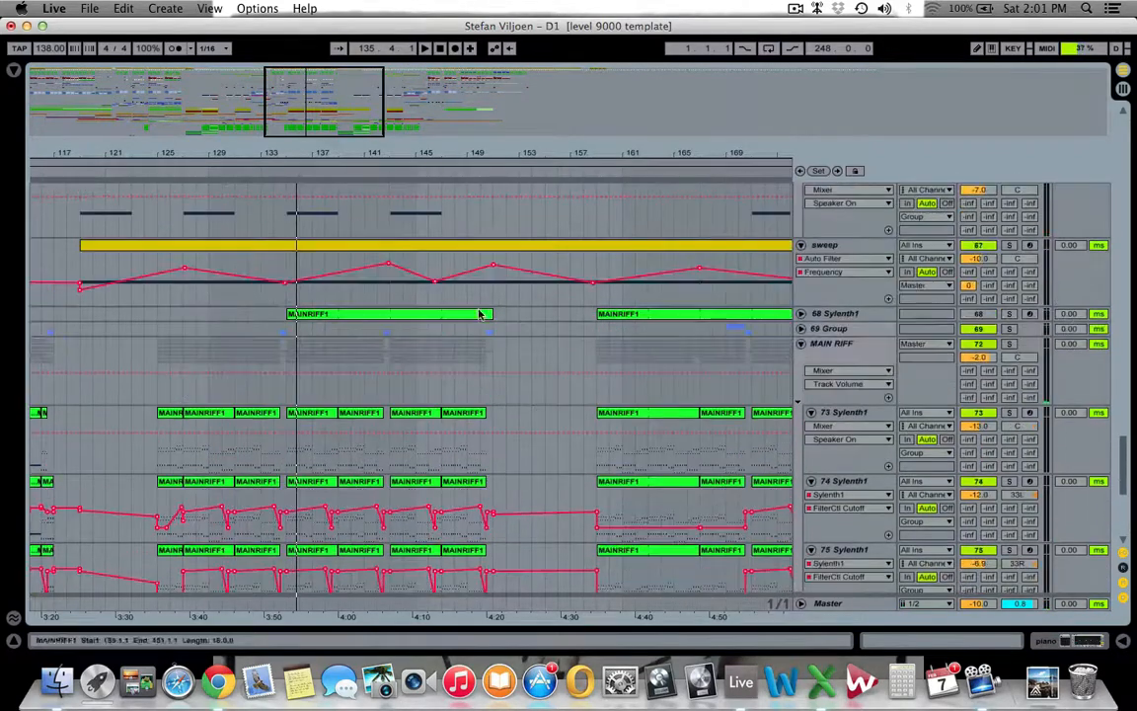
{"action": "left_click", "coordinate": [494, 293]}
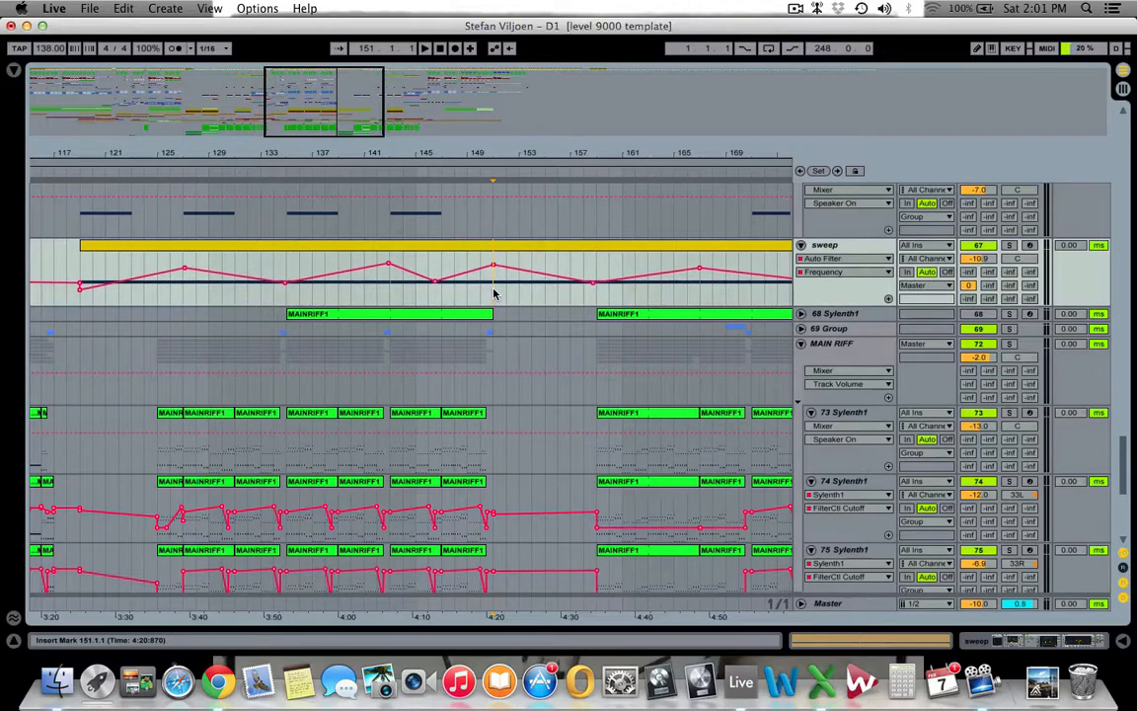
Examine the fx group's tracks around bar 151, placing the insert marker there on the r crash and 58 Audio tracks
{"action": "scroll", "coordinate": [494, 293], "scroll_direction": "up", "scroll_amount": 15}
{"action": "scroll", "coordinate": [494, 293], "scroll_direction": "up", "scroll_amount": 15}
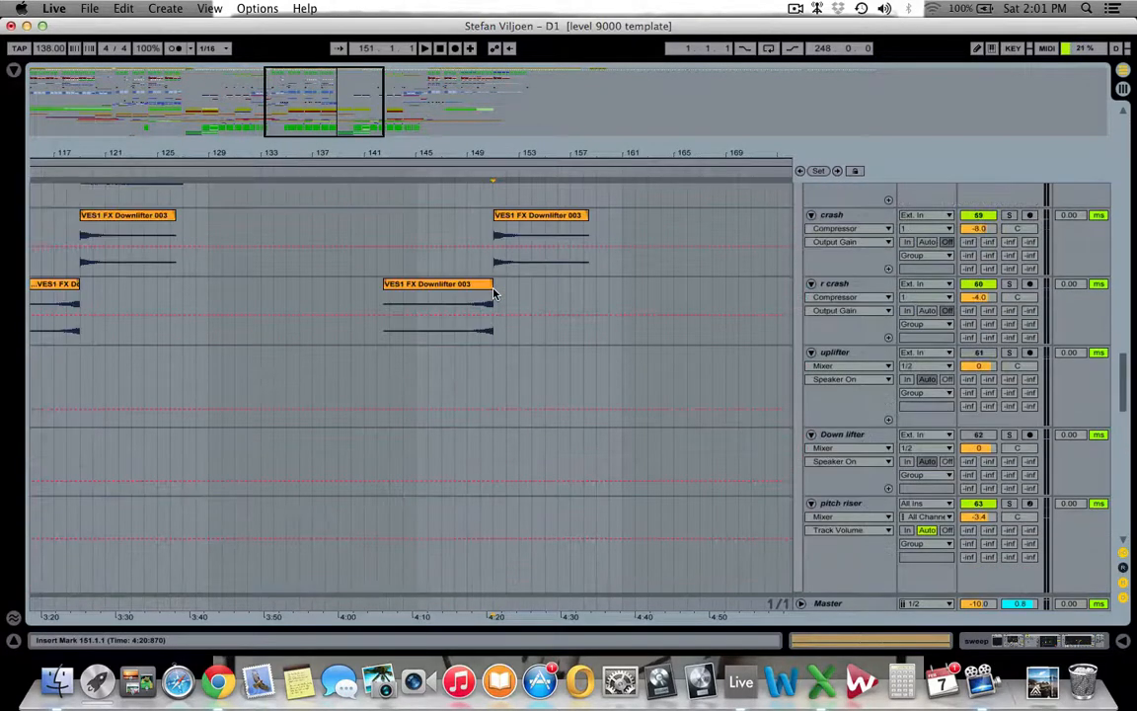
{"action": "left_click", "coordinate": [494, 293]}
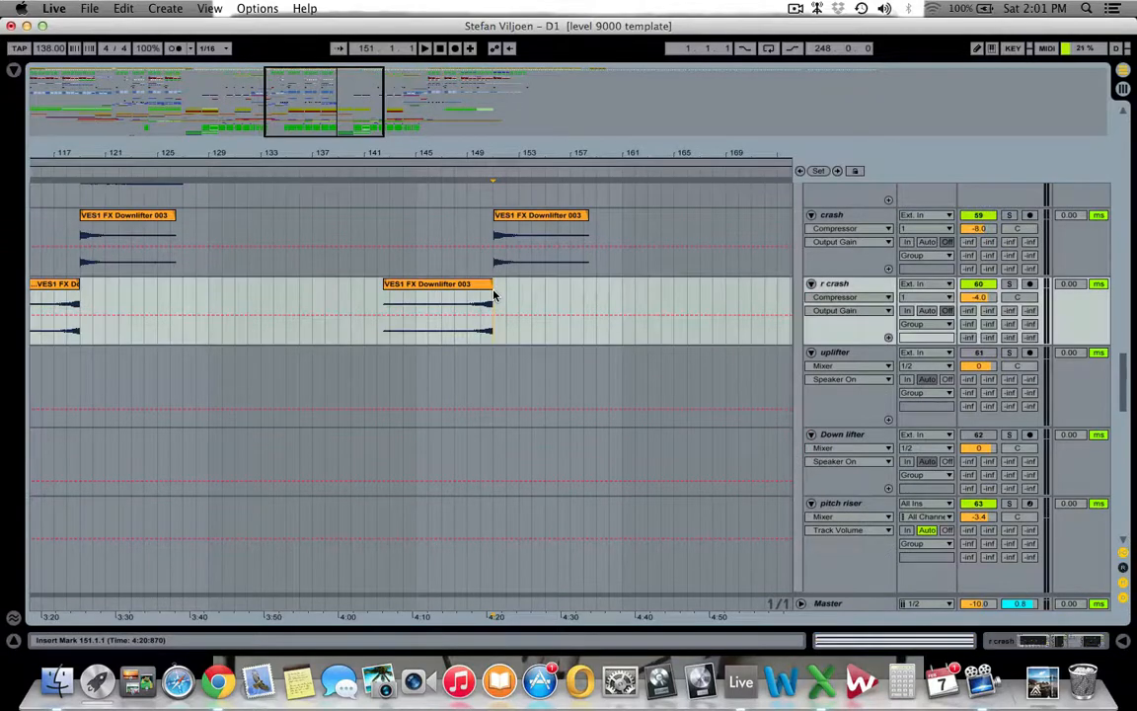
{"action": "scroll", "coordinate": [484, 297], "scroll_direction": "up", "scroll_amount": 10}
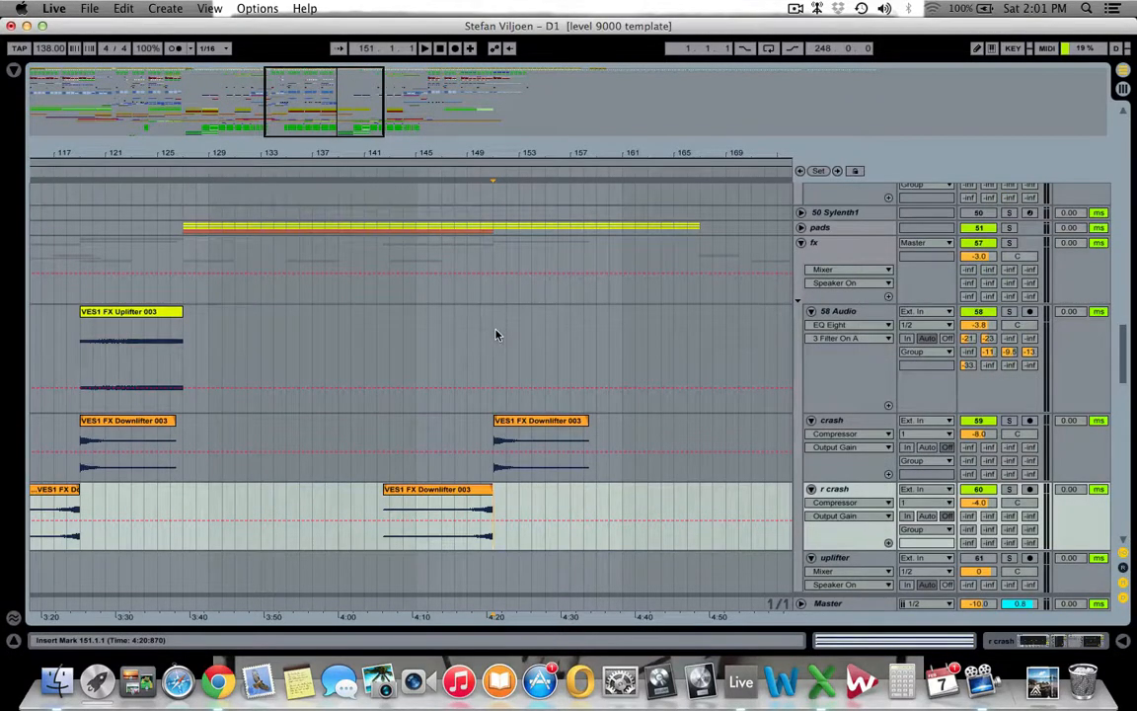
{"action": "left_click", "coordinate": [496, 337]}
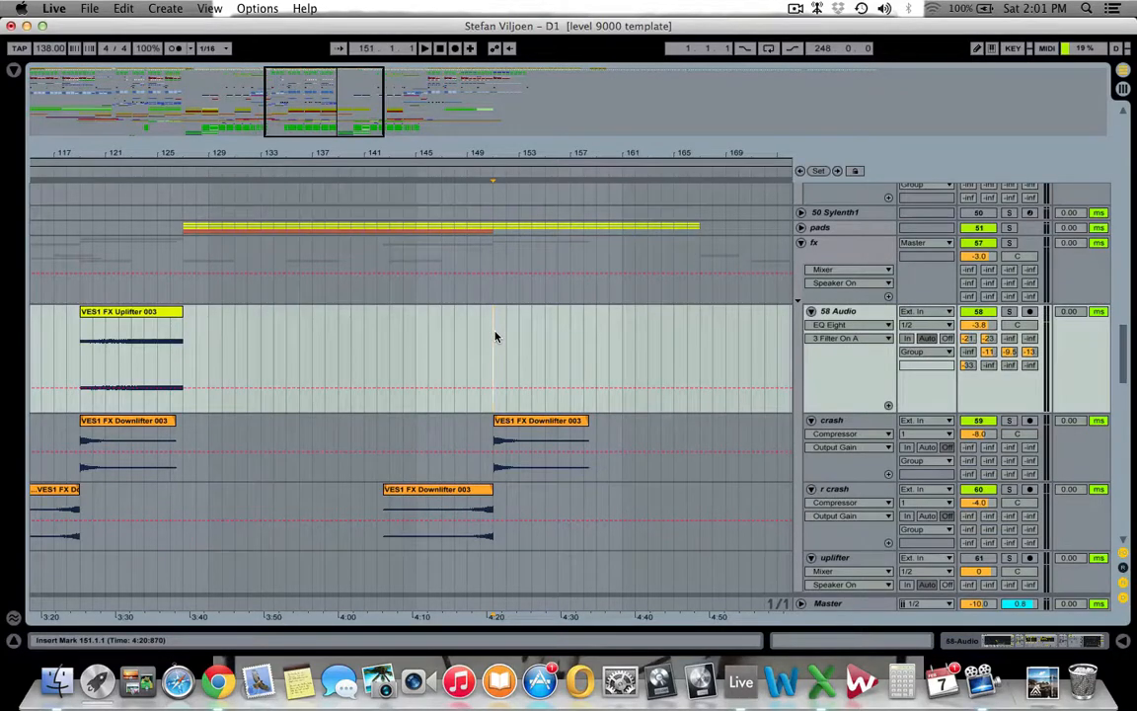
{"action": "scroll", "coordinate": [496, 337], "scroll_direction": "up", "scroll_amount": 12}
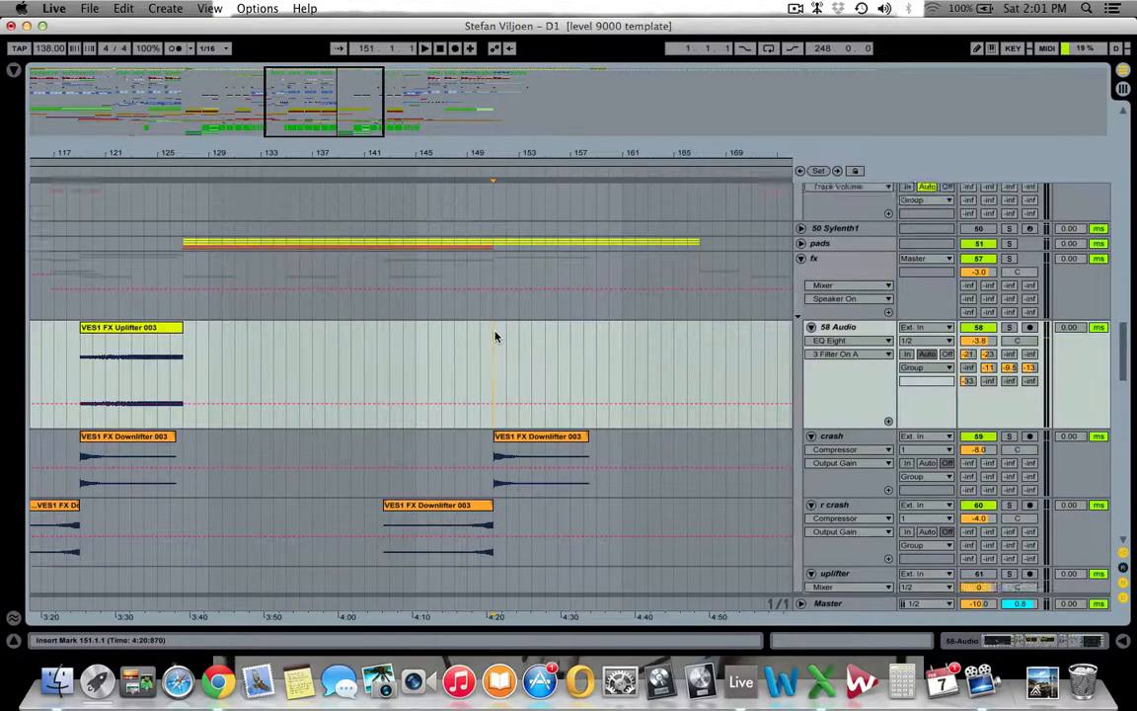